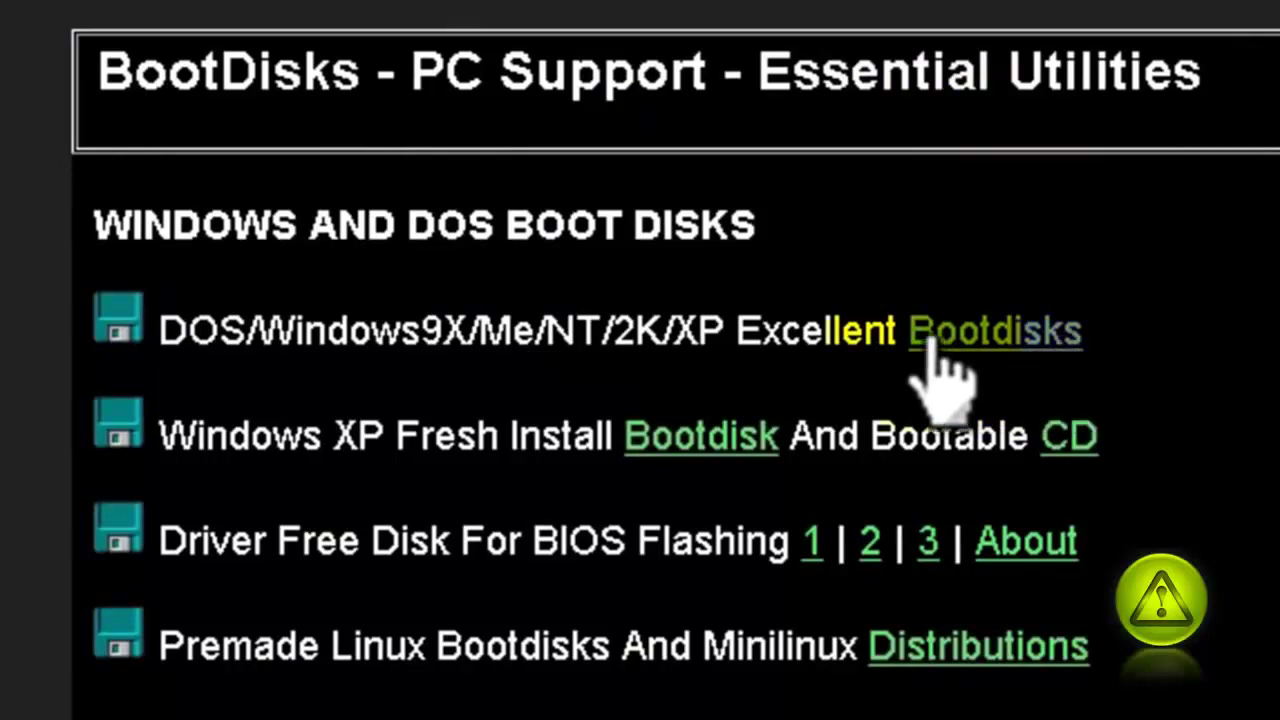
# - Download boot98.exe from the first Windows 98 OEM mirror of the DOS/Windows bootdisks page and save it to the desktop
pyautogui.click(995, 335)
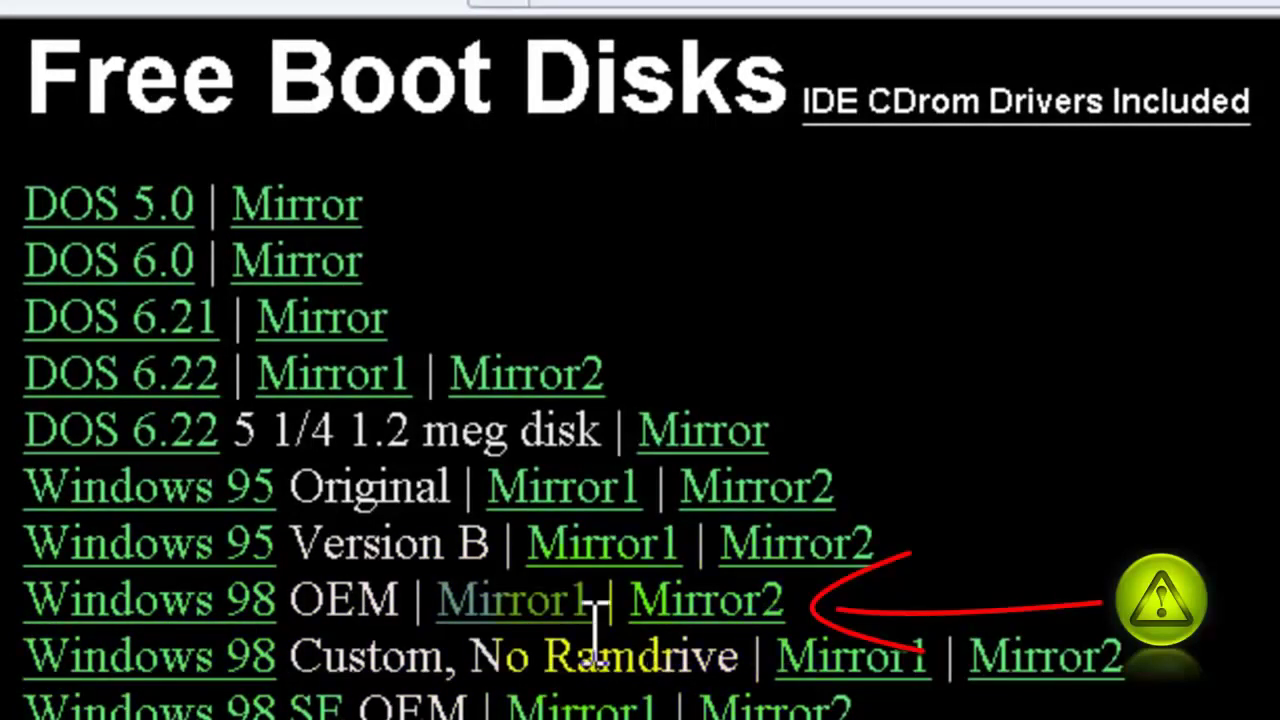
pyautogui.click(525, 600)
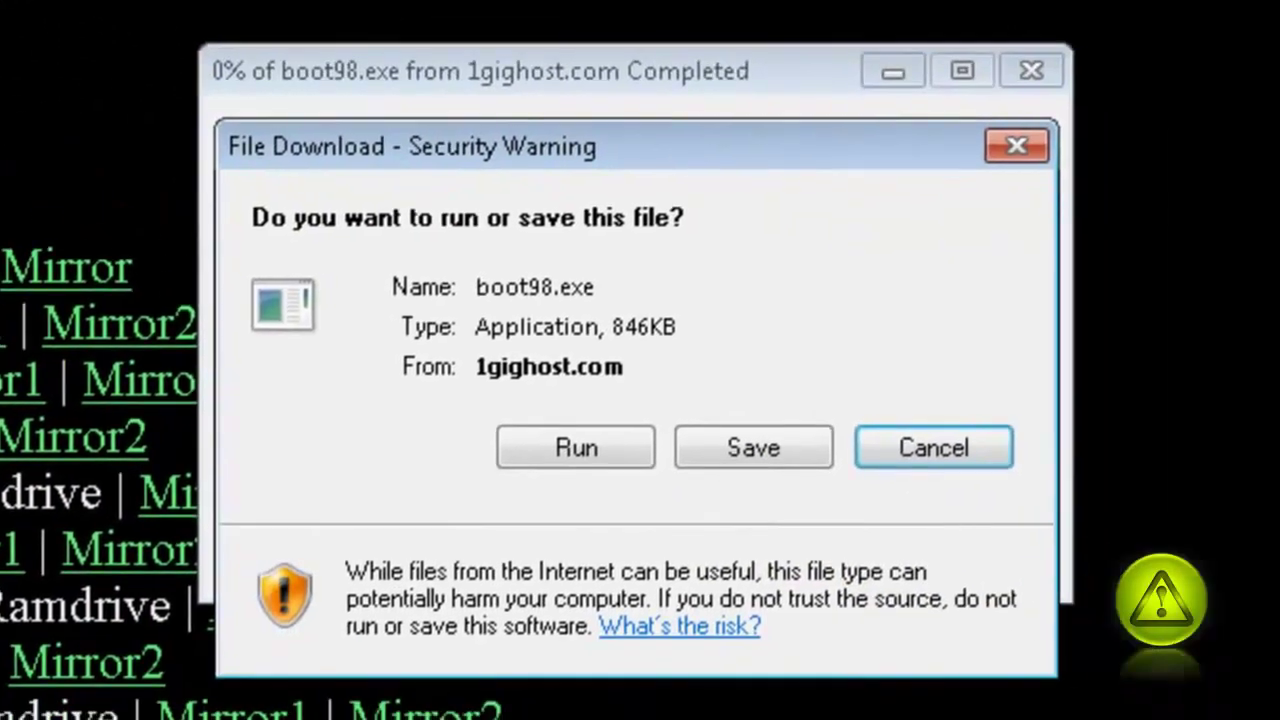
pyautogui.click(745, 455)
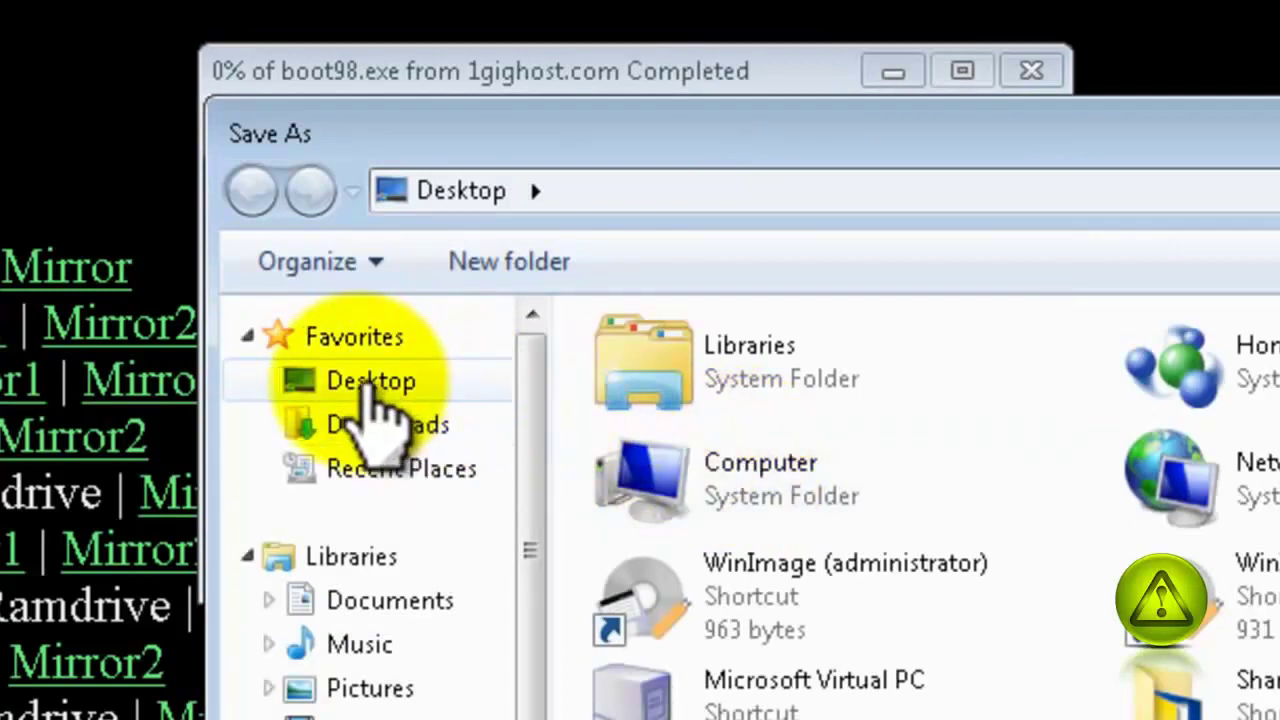
pyautogui.click(442, 381)
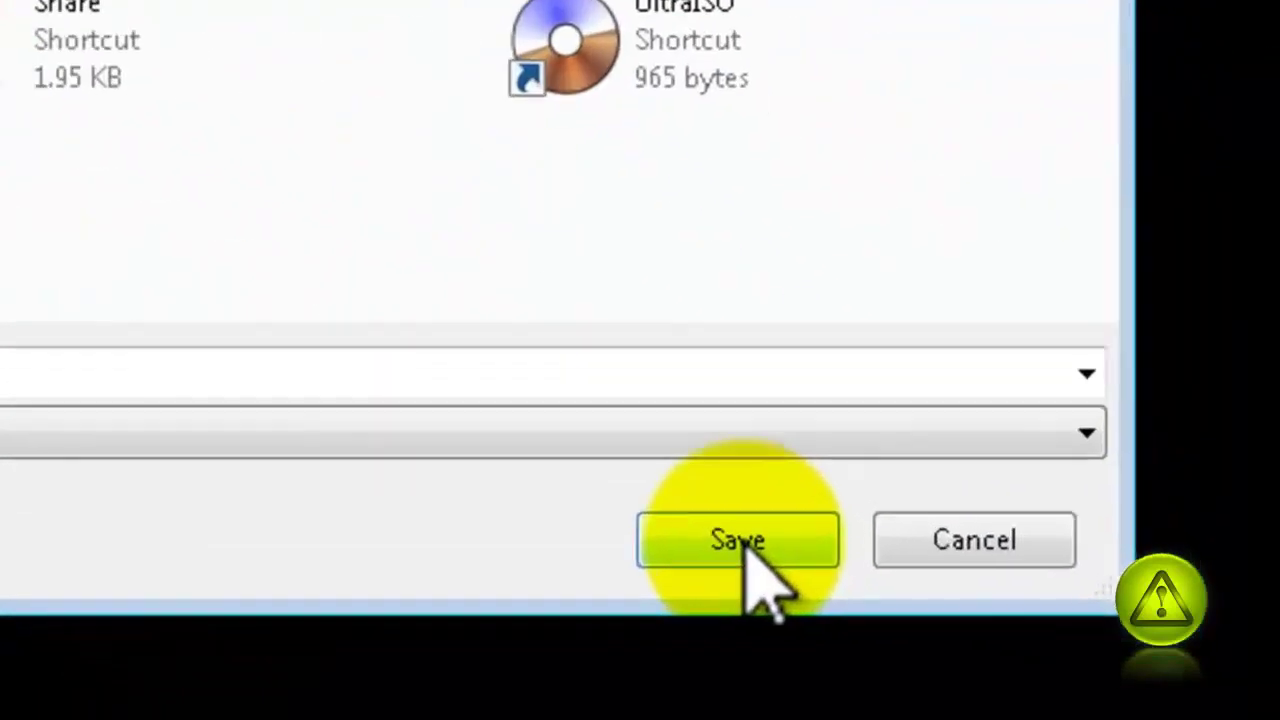
pyautogui.click(980, 621)
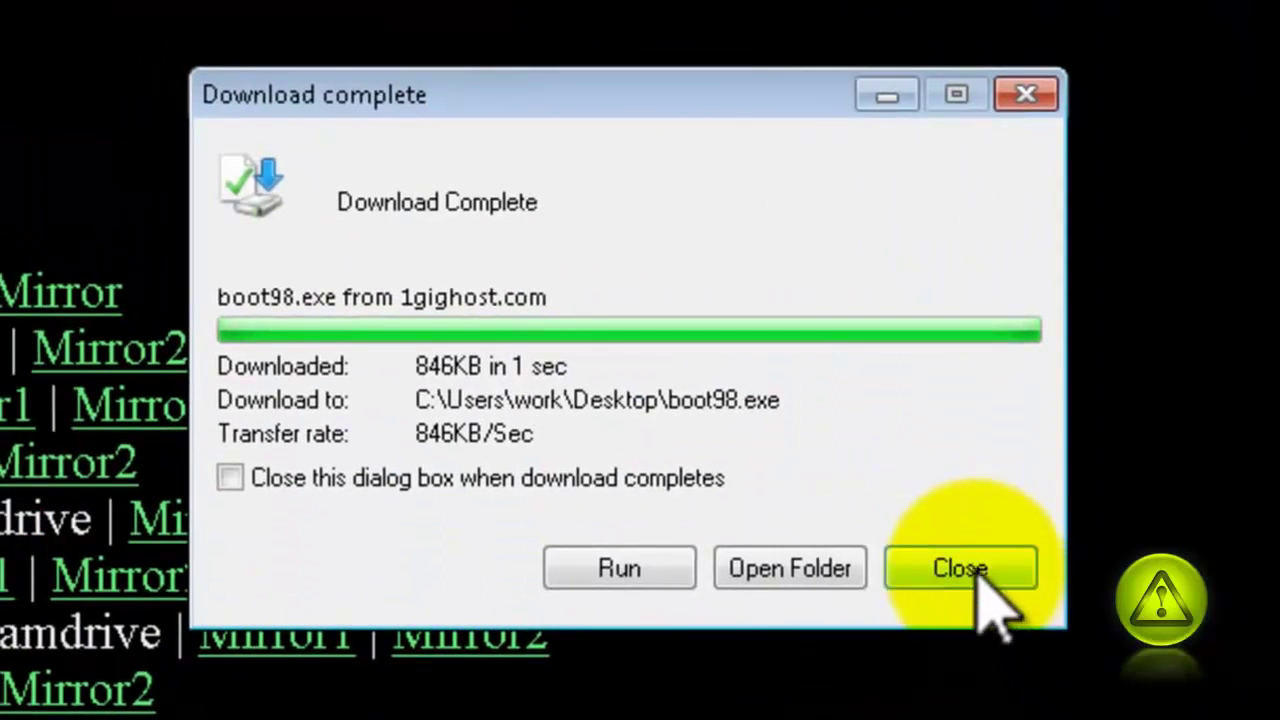
pyautogui.click(972, 570)
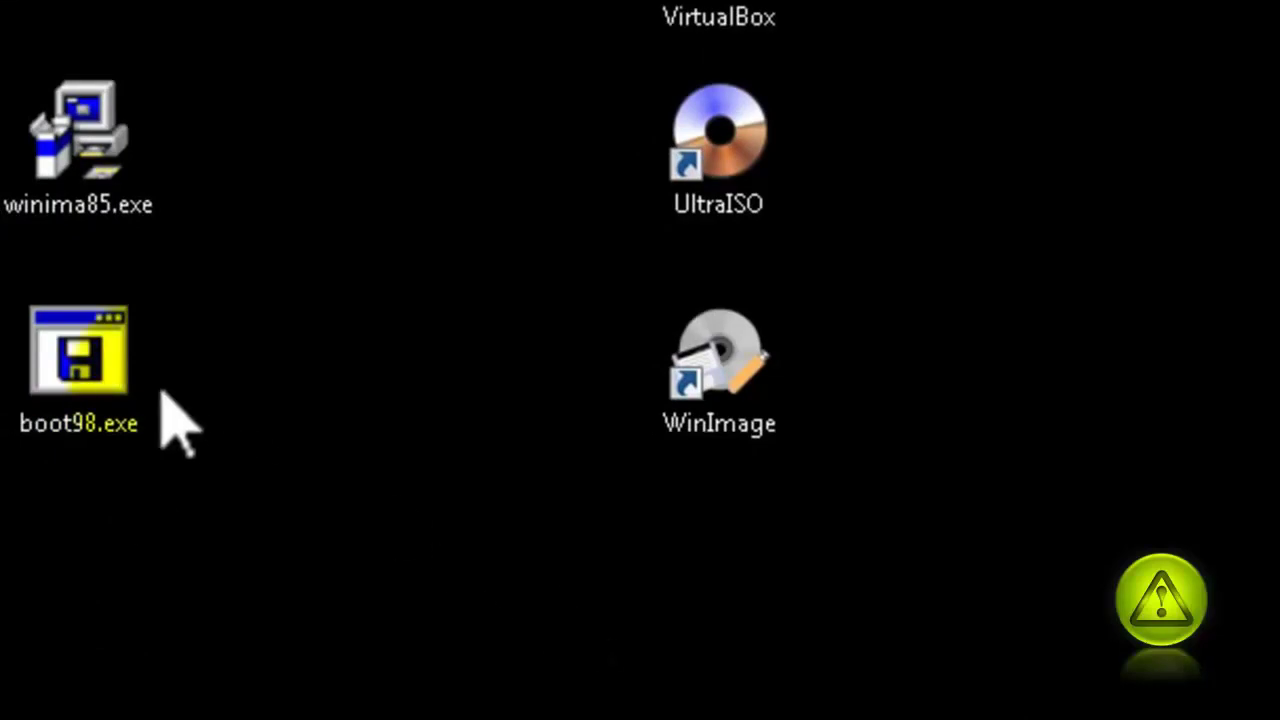
# - Extract boot98.exe in place on the desktop with WinRAR and dismiss the diagnostic messages
pyautogui.click(78, 360)
pyautogui.rightClick(84, 366)
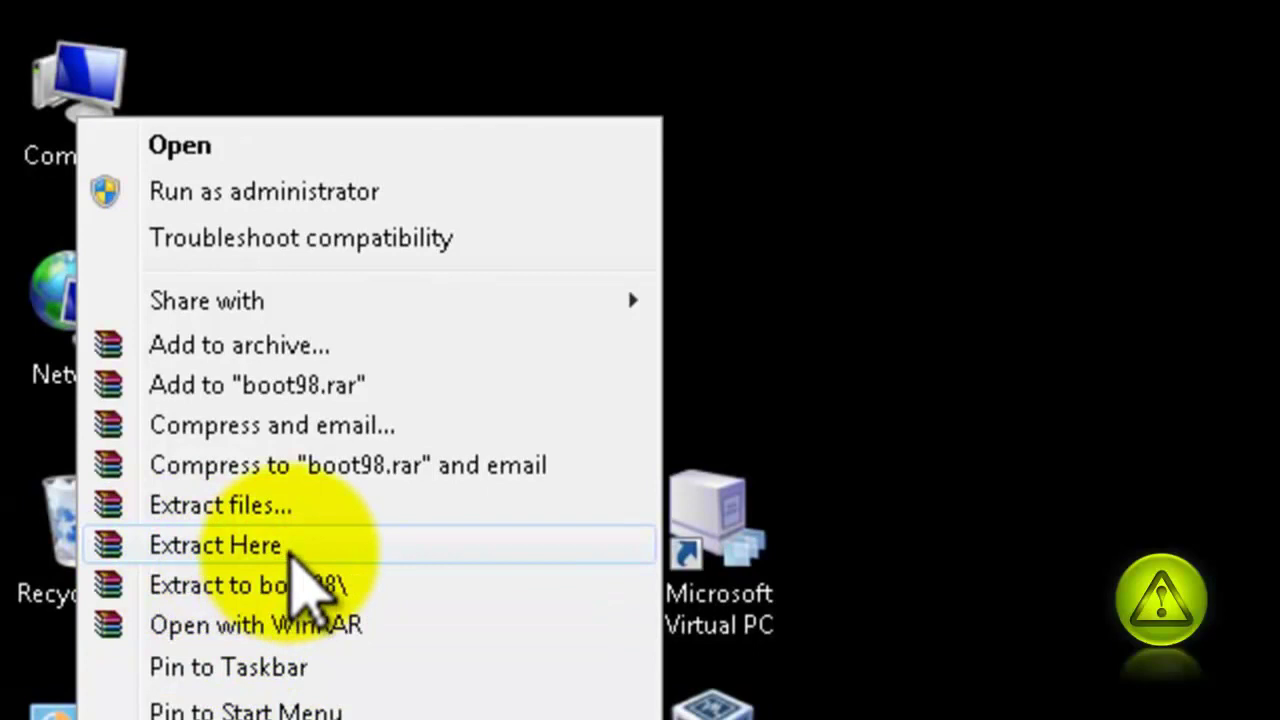
pyautogui.click(292, 552)
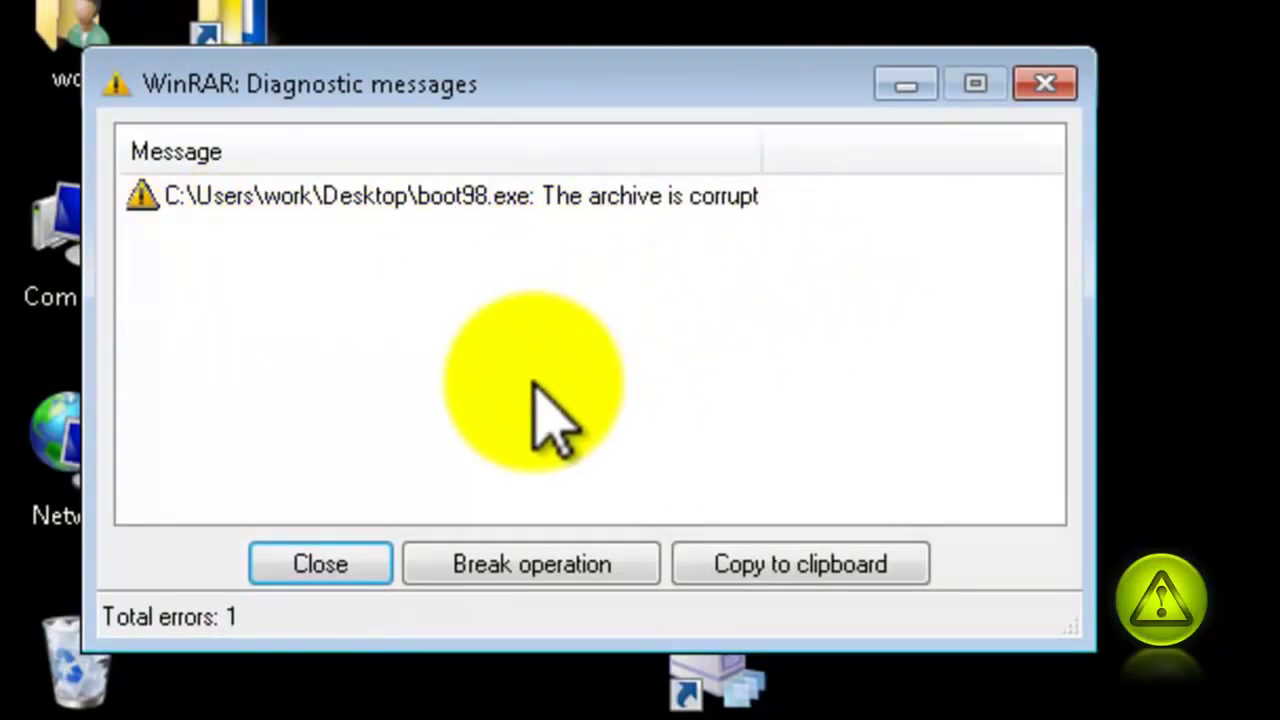
pyautogui.click(322, 566)
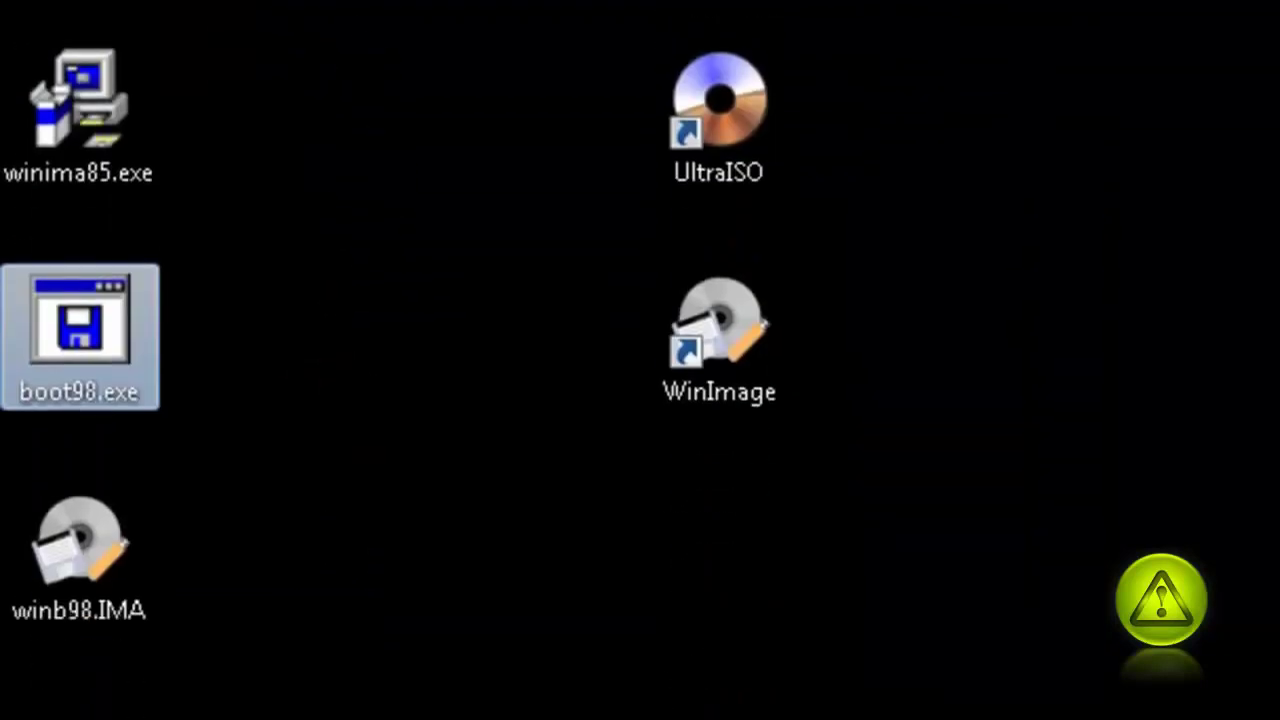
# - Place winb98.IMA beside boot98.exe on the desktop and move the application shortcuts out of the way
pyautogui.moveTo(86, 594); pyautogui.dragTo(250, 392)
pyautogui.moveTo(872, 2); pyautogui.dragTo(645, 510)
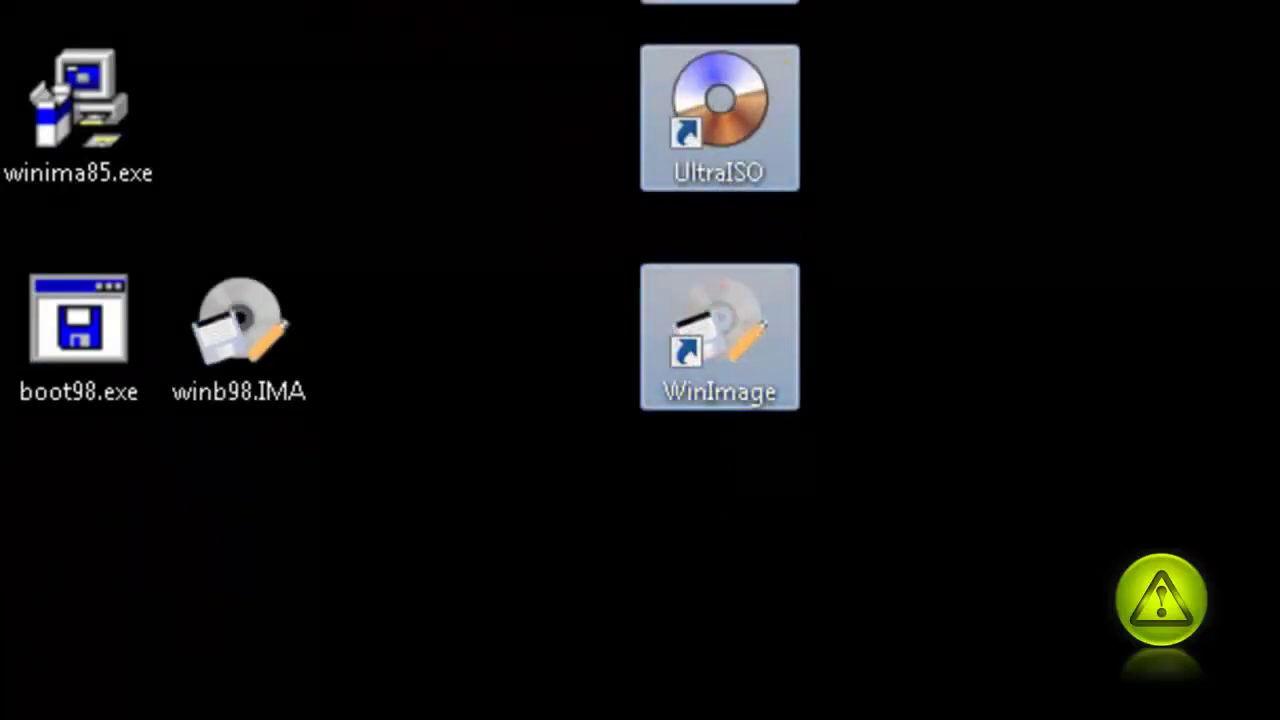
pyautogui.press('Delete')
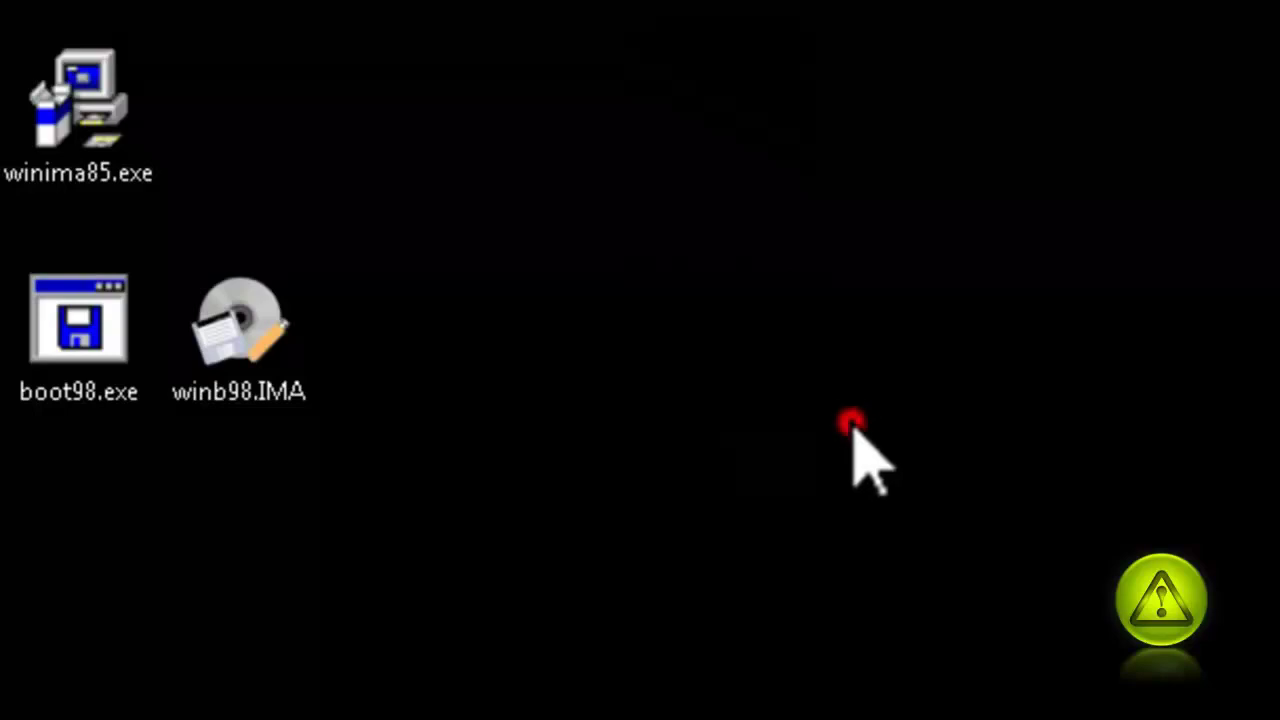
# - Open winb98.IMA in WinImage, dismiss the evaluation notice and move the window aside
pyautogui.click(250, 355)
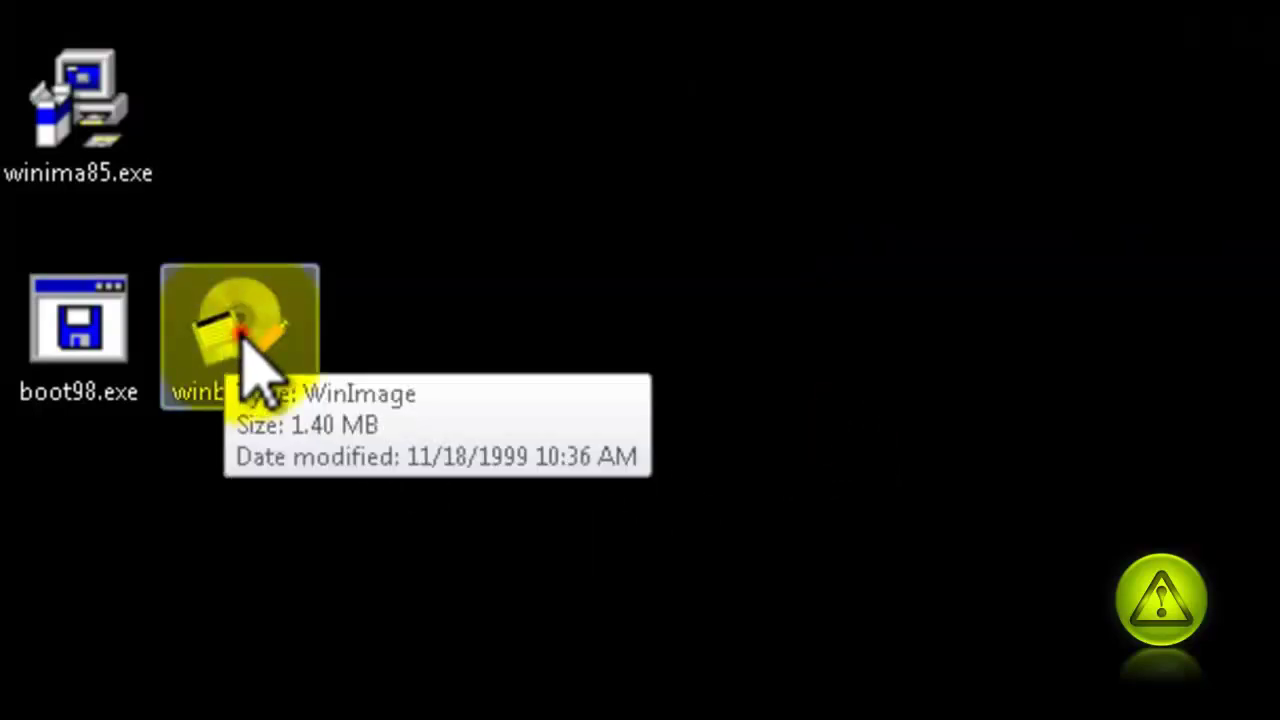
pyautogui.doubleClick(245, 345)
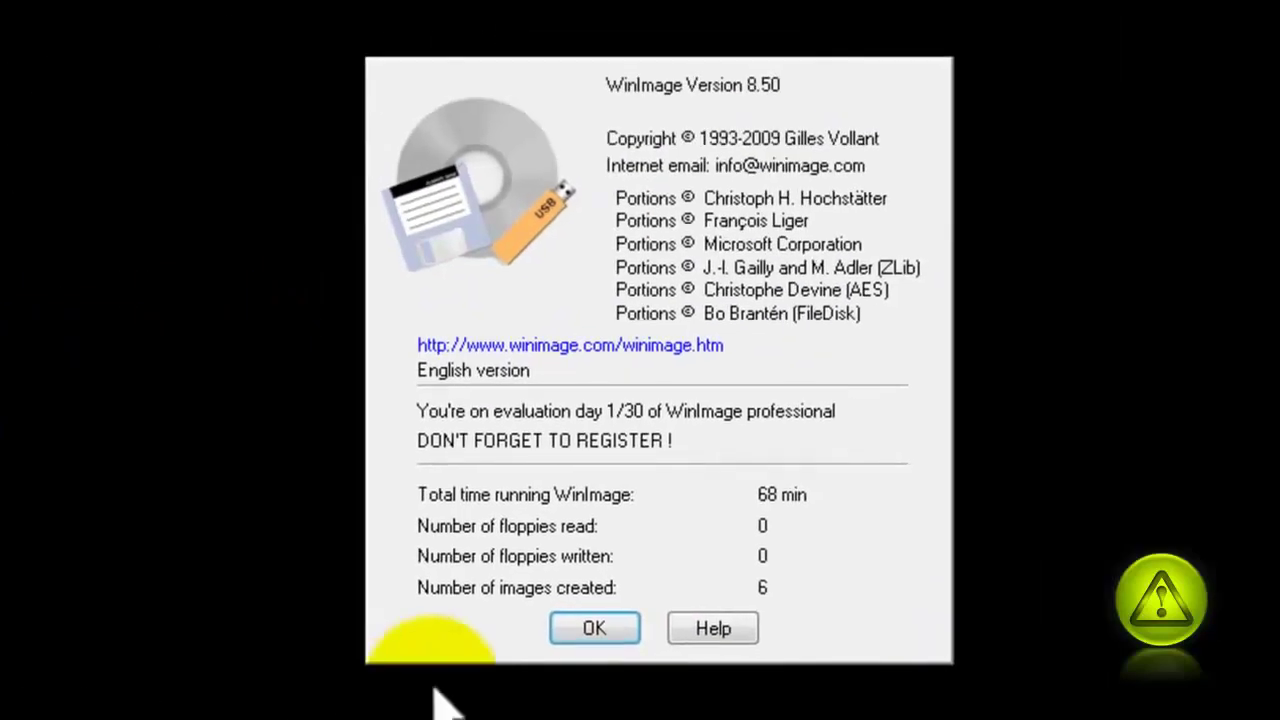
pyautogui.click(590, 627)
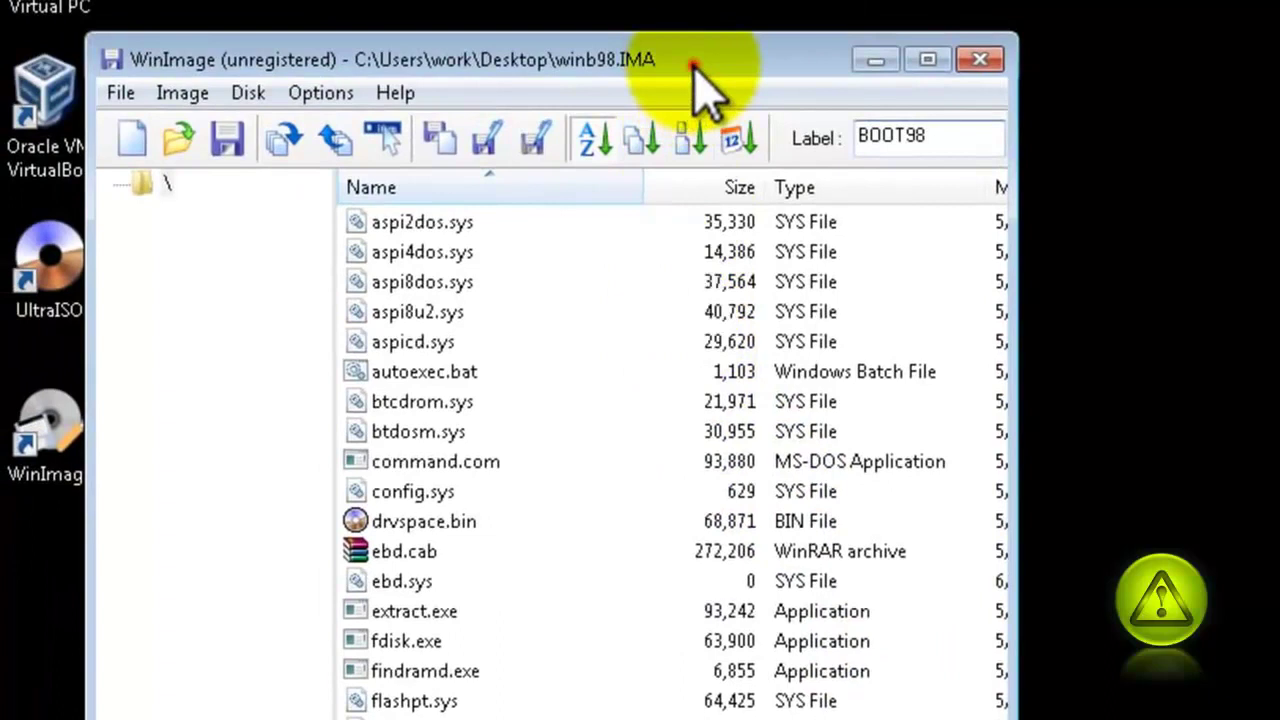
pyautogui.moveTo(693, 66); pyautogui.dragTo(1279, 20)
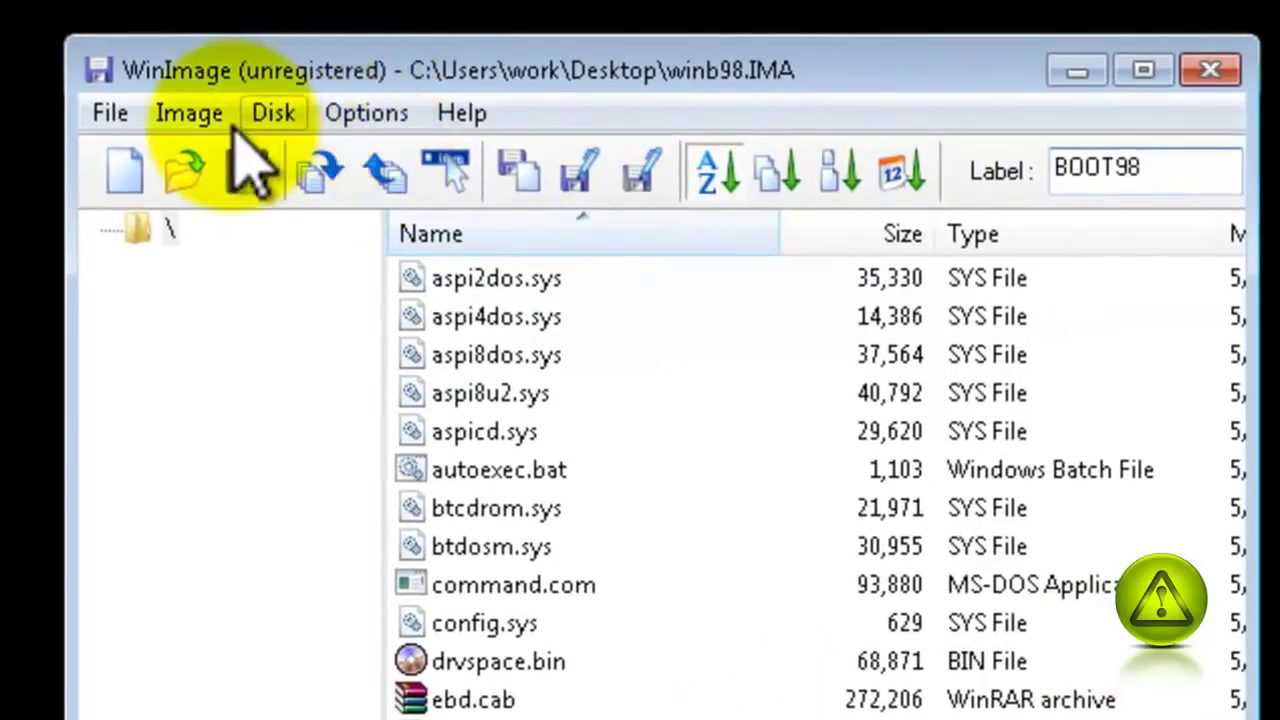
# - Start extracting the contents of winb98.IMA with the option to extract all files into the same folder
pyautogui.click(192, 120)
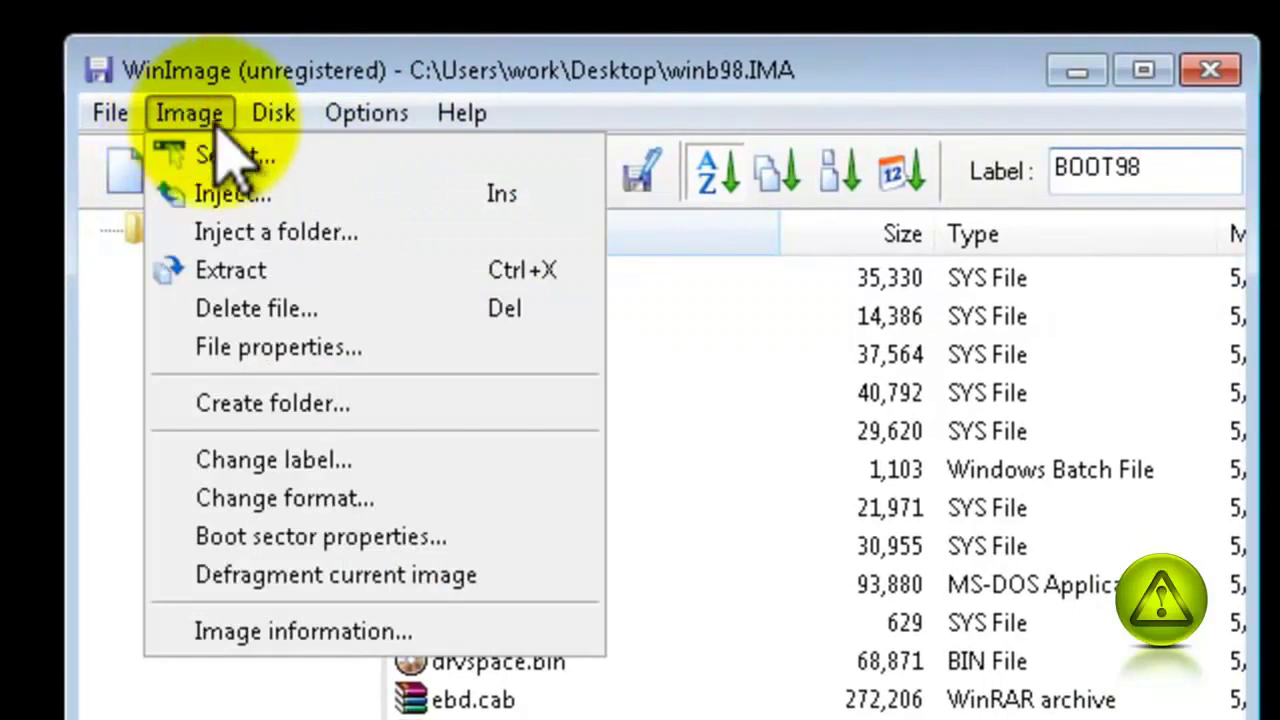
pyautogui.click(243, 272)
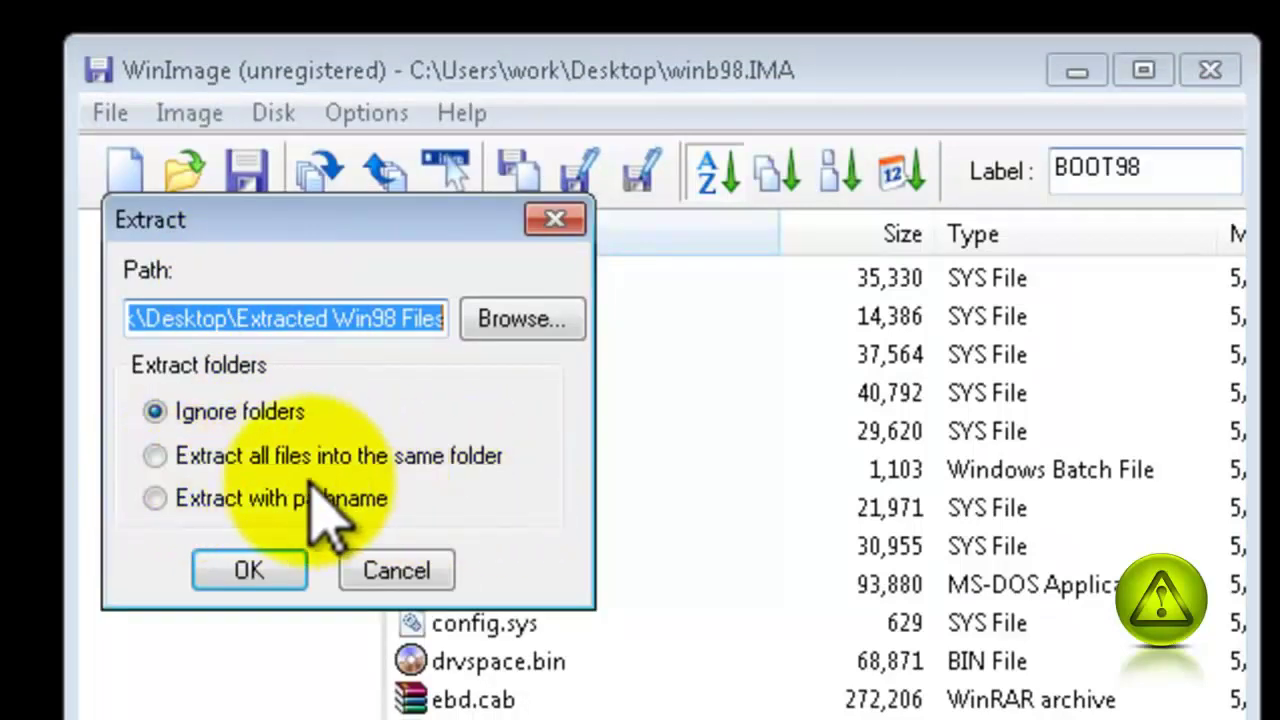
pyautogui.click(155, 458)
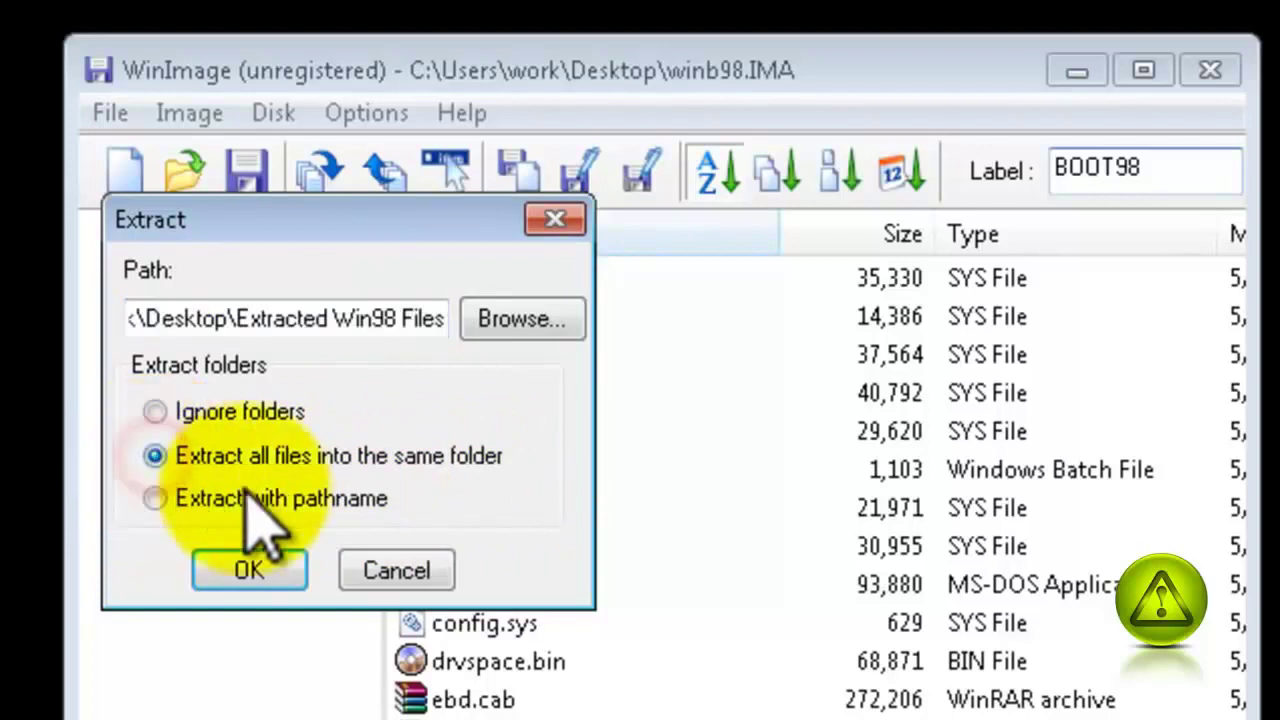
# - Extract the image files into a new desktop folder named "Extrated Win 98" and close WinImage
pyautogui.click(522, 320)
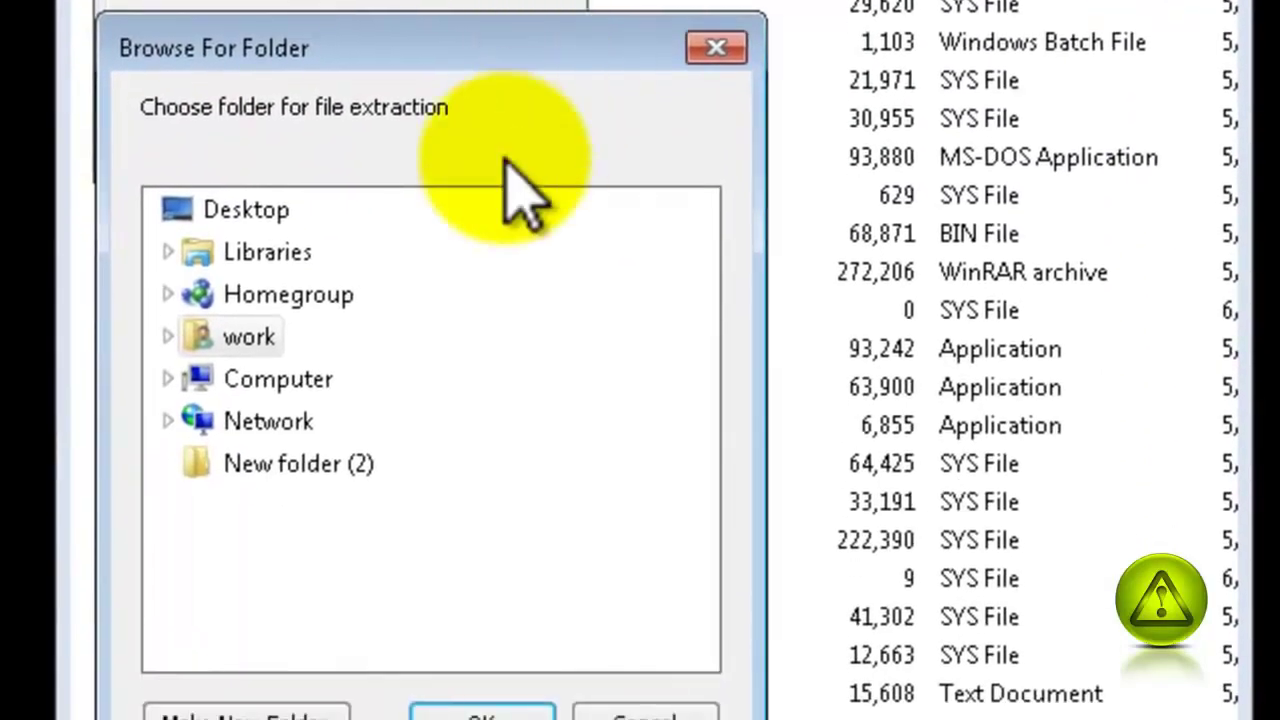
pyautogui.click(256, 216)
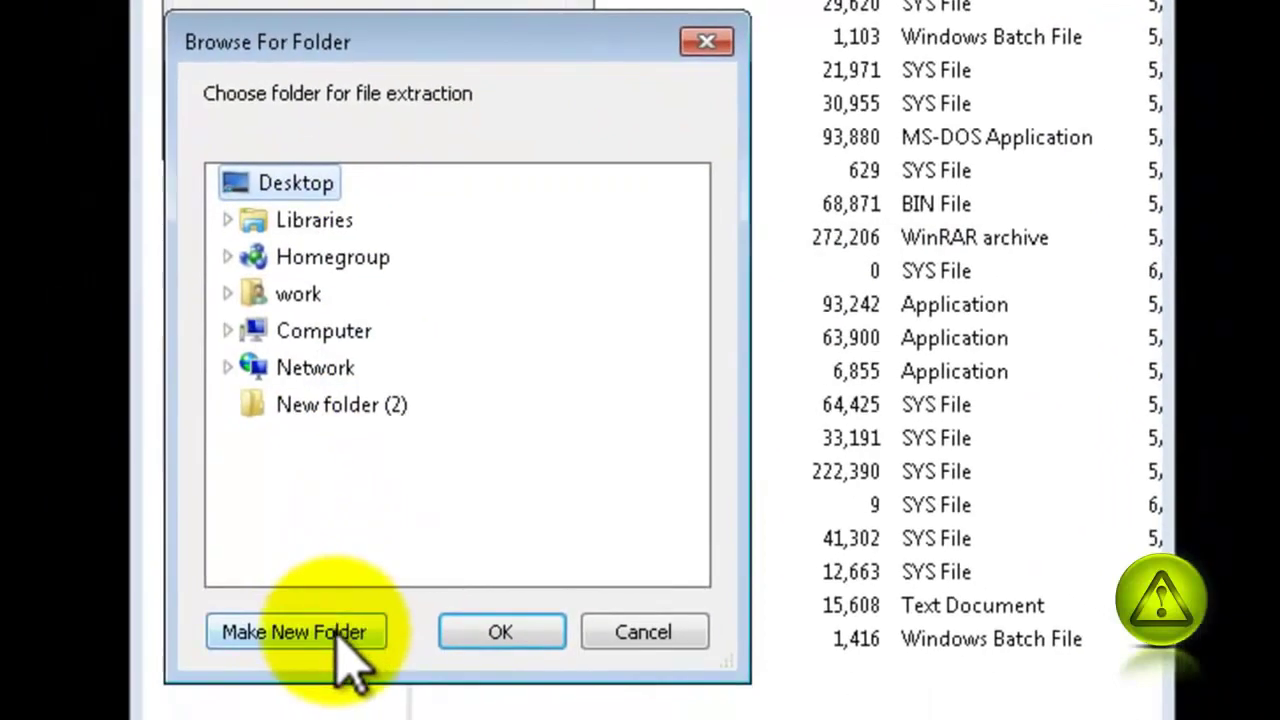
pyautogui.click(296, 709)
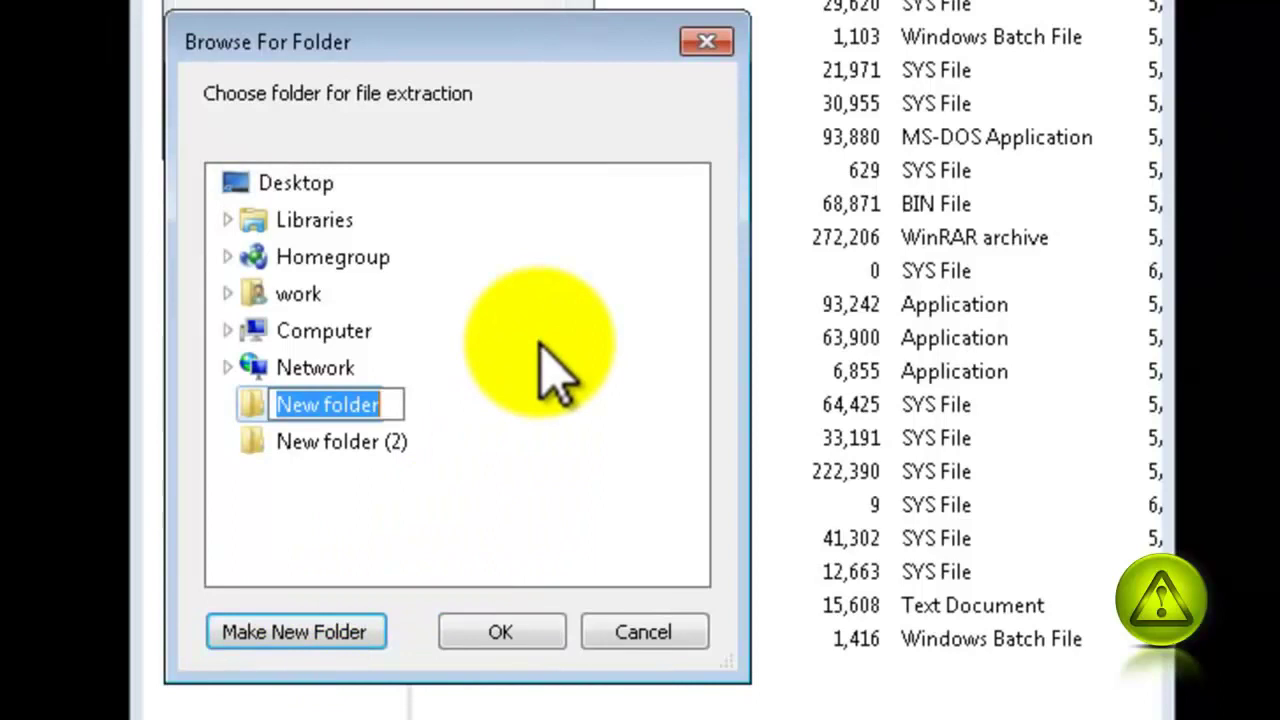
pyautogui.write('Extrated Win 98')
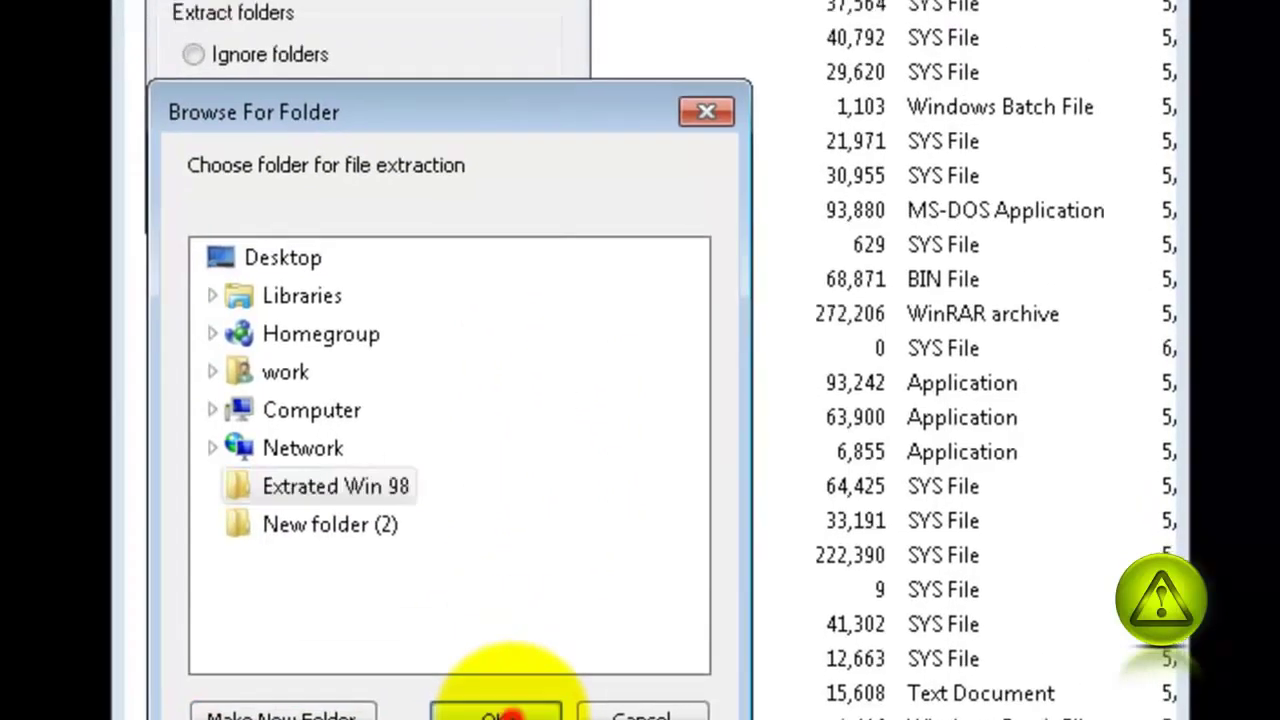
pyautogui.click(520, 638)
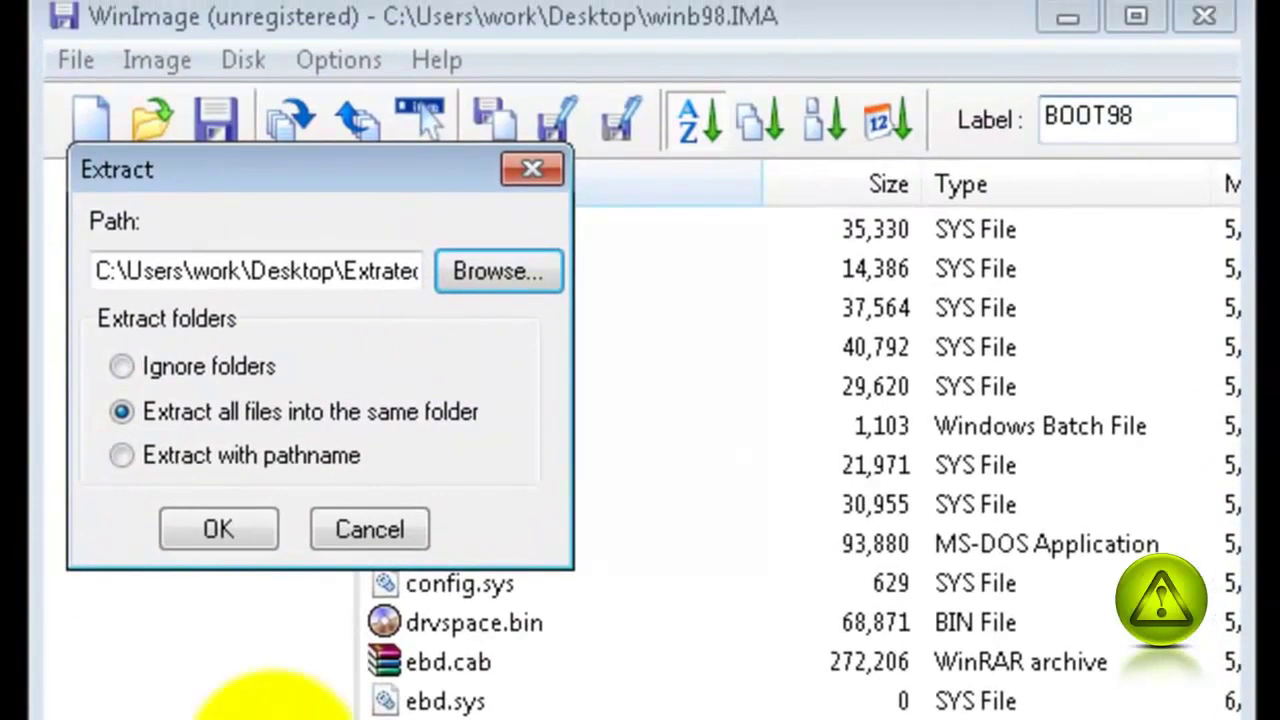
pyautogui.click(248, 527)
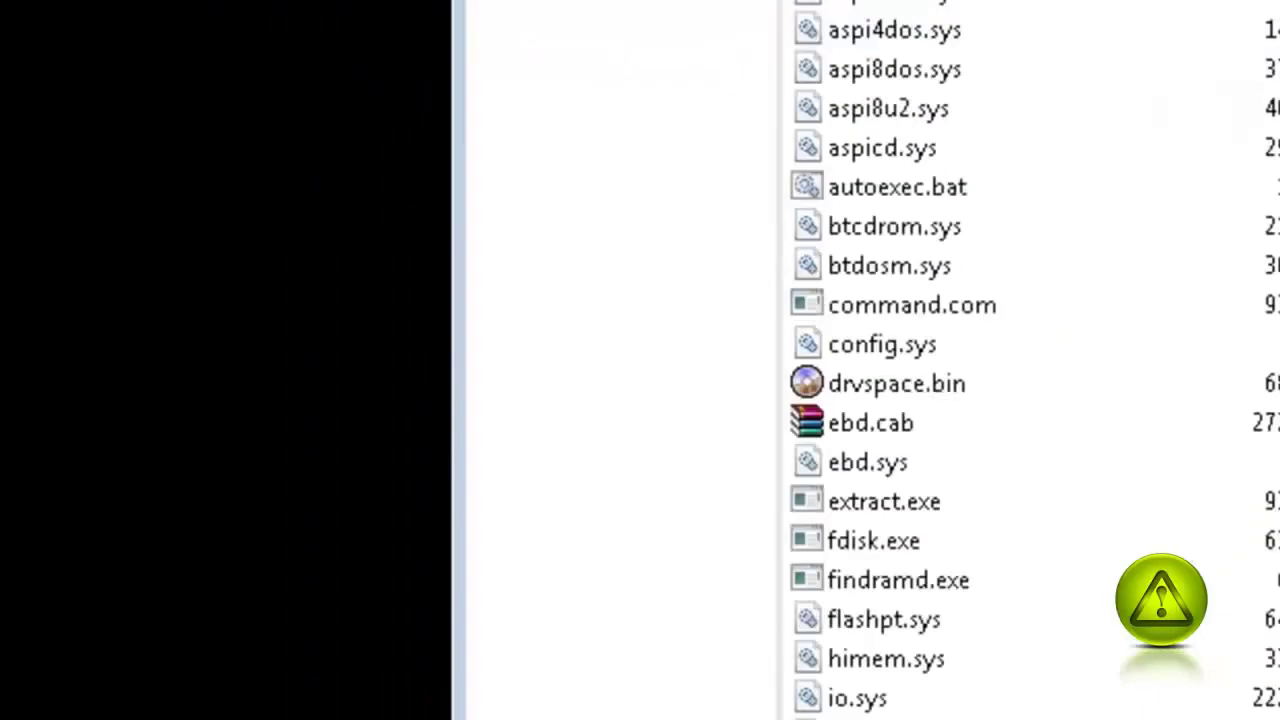
pyautogui.click(1205, 16)
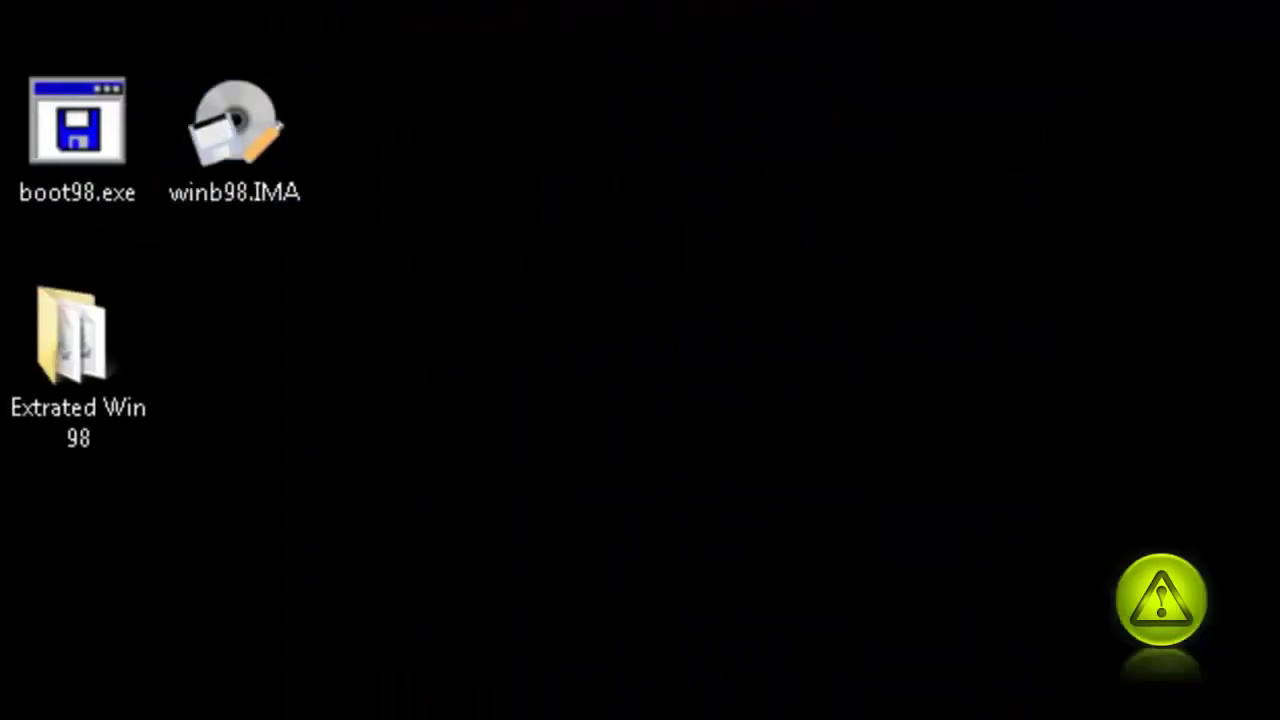
# - Open the "Extrated Win 98" folder from the desktop and enlarge its window
pyautogui.click(55, 365)
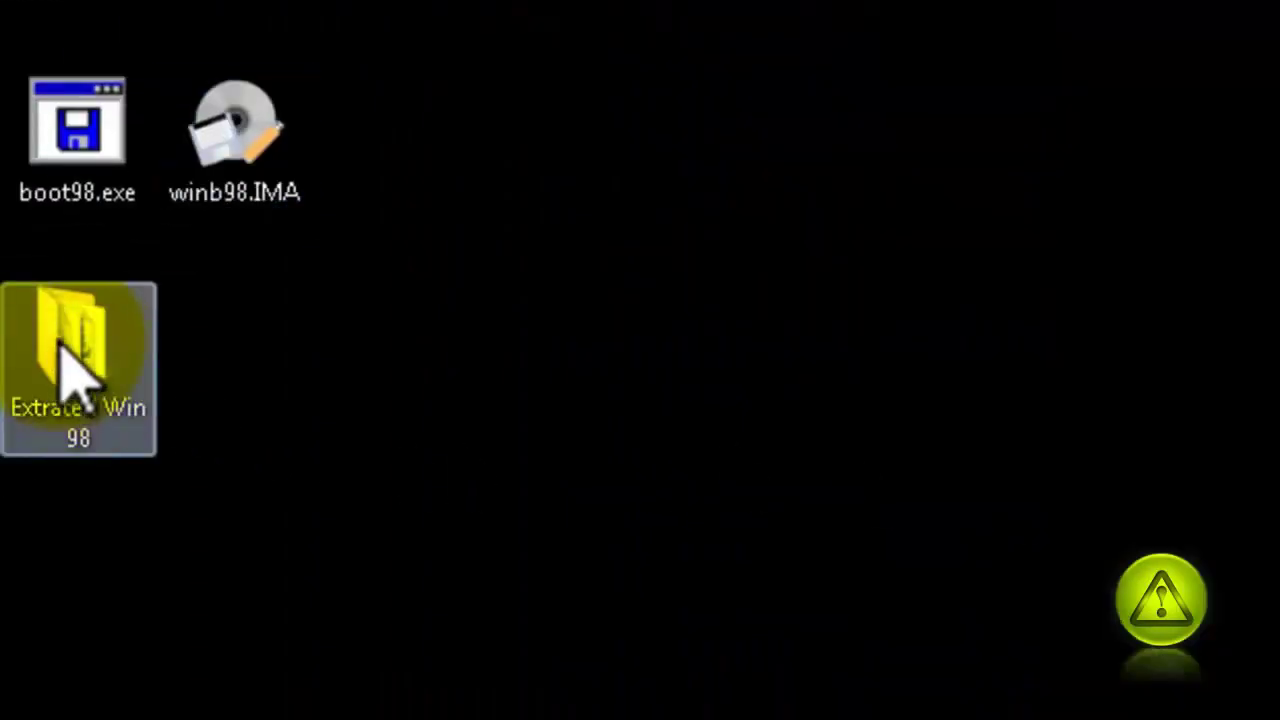
pyautogui.doubleClick(70, 340)
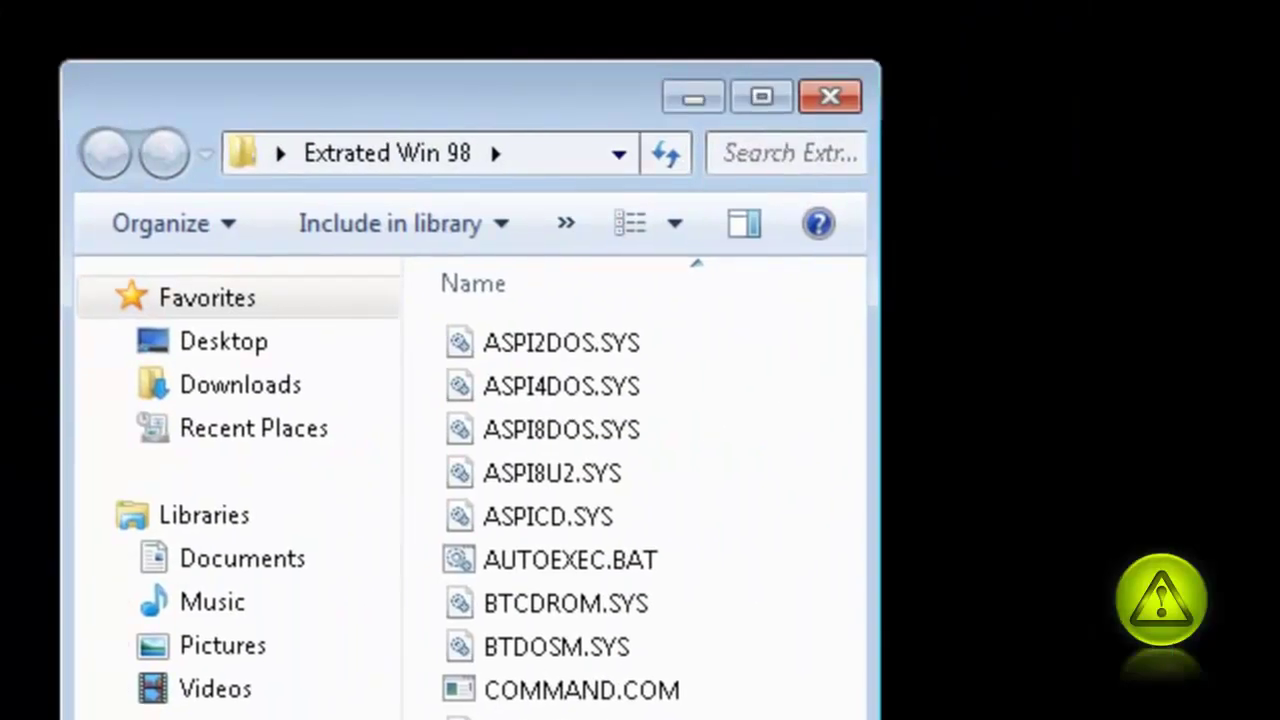
pyautogui.press('super+Up')
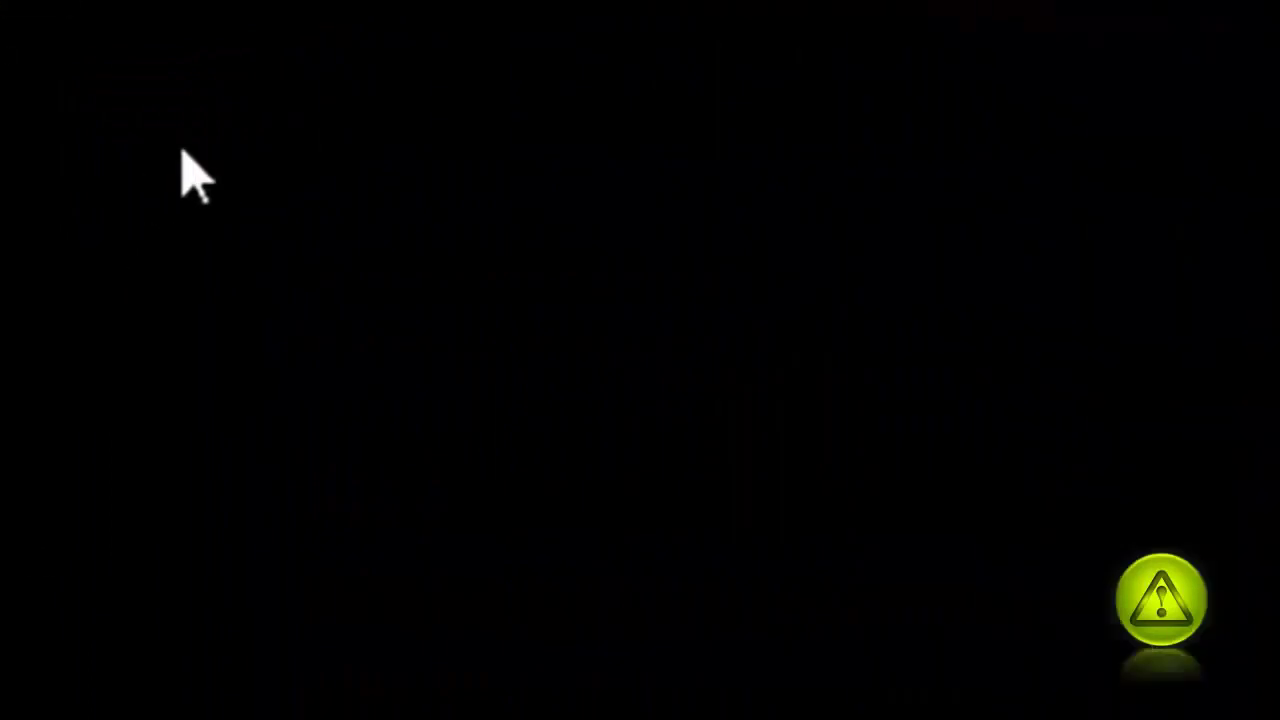
# - Create a new folder on the desktop named "nonboot"
pyautogui.rightClick(282, 95)
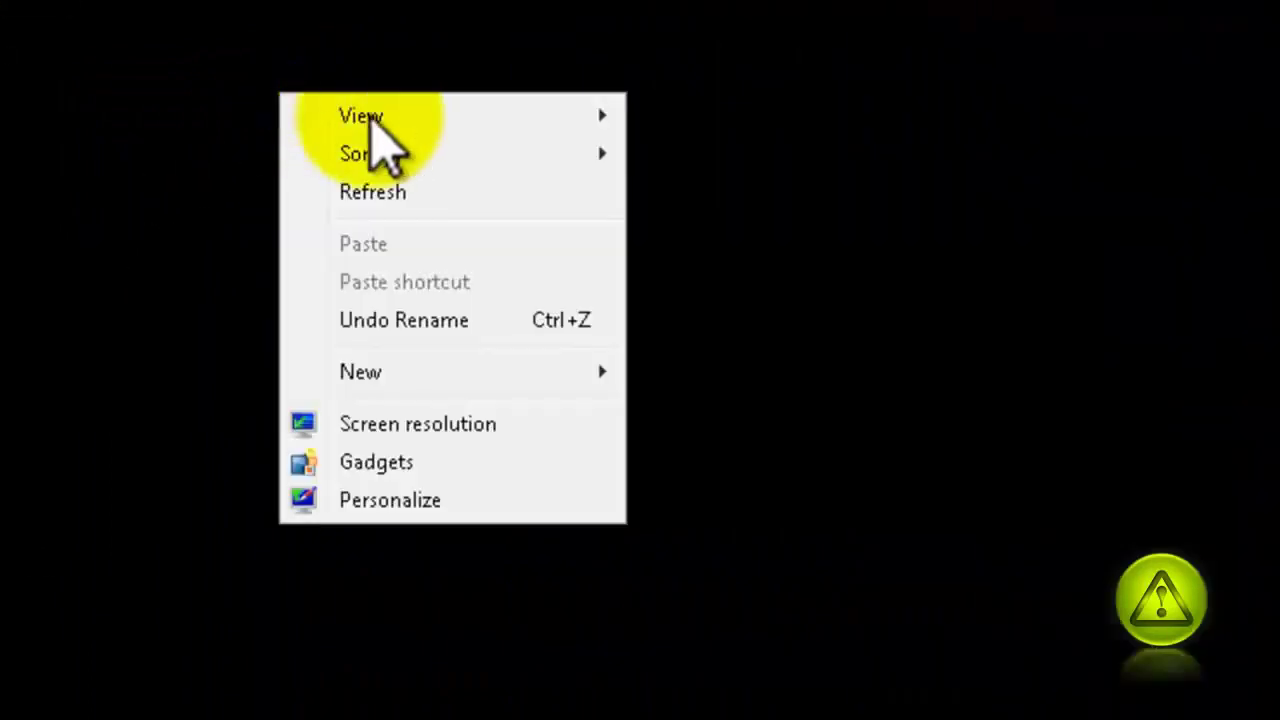
pyautogui.moveTo(428, 378)
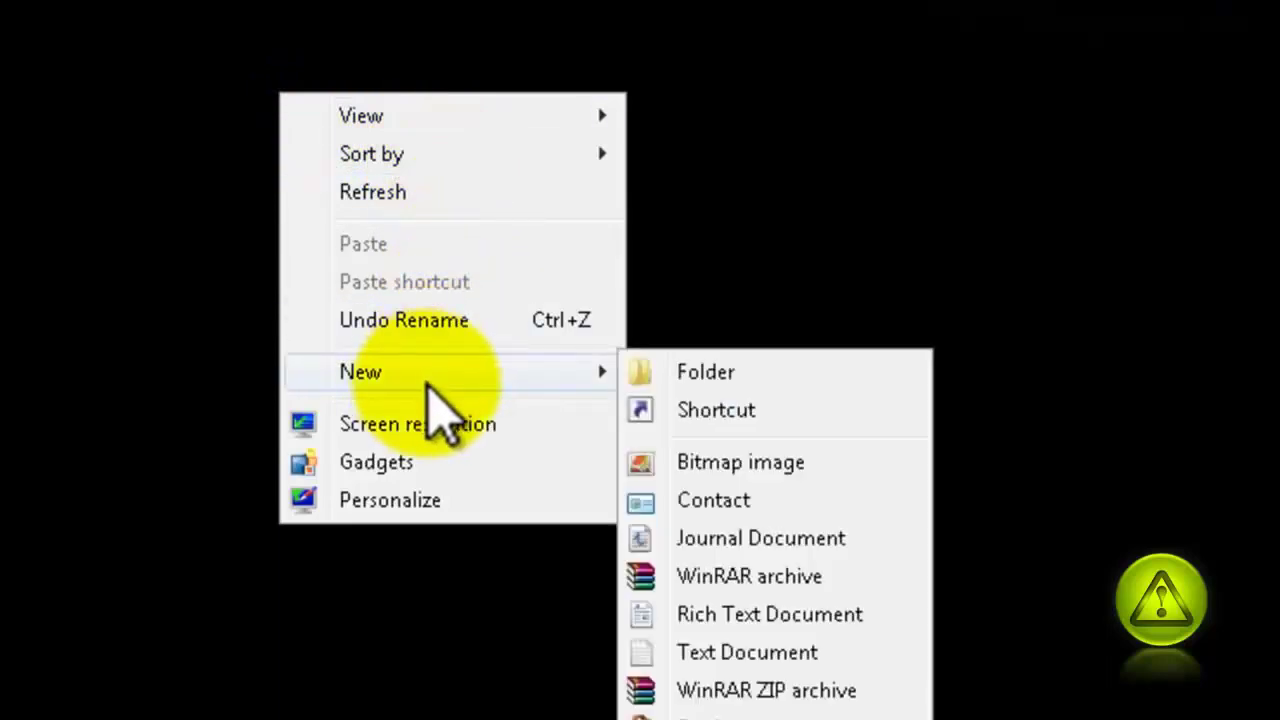
pyautogui.click(726, 382)
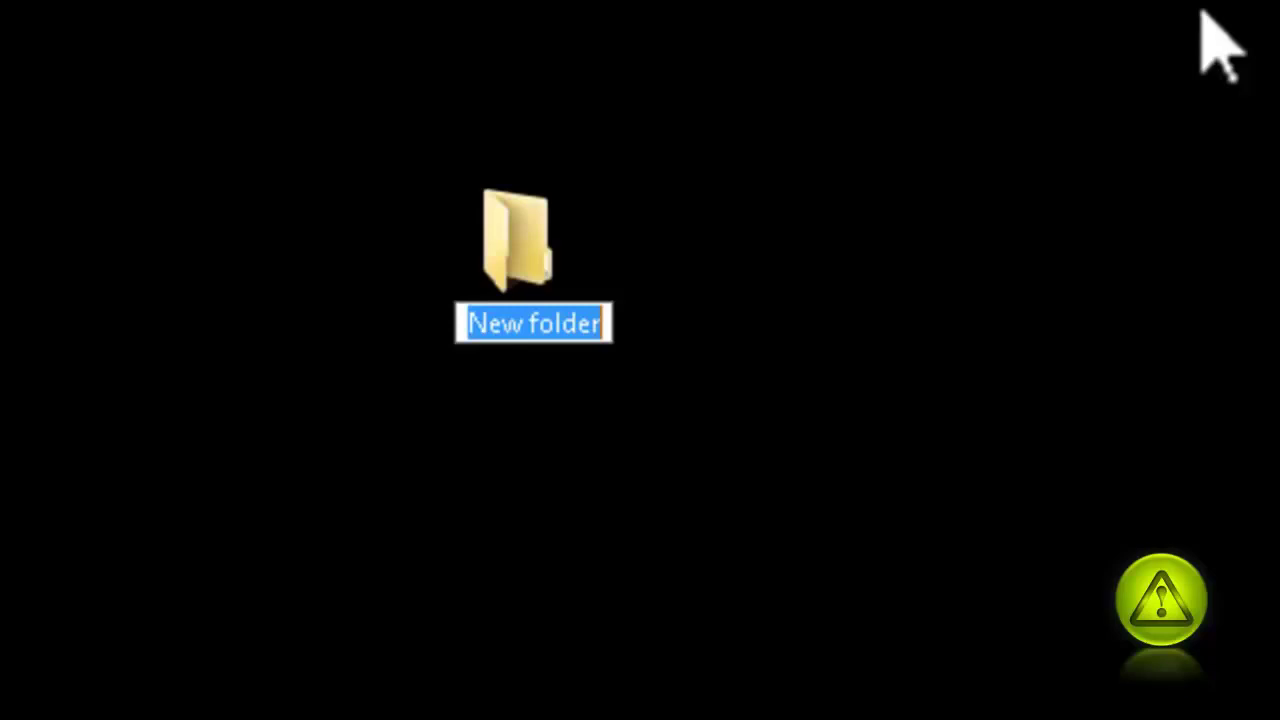
pyautogui.write('nonboot')
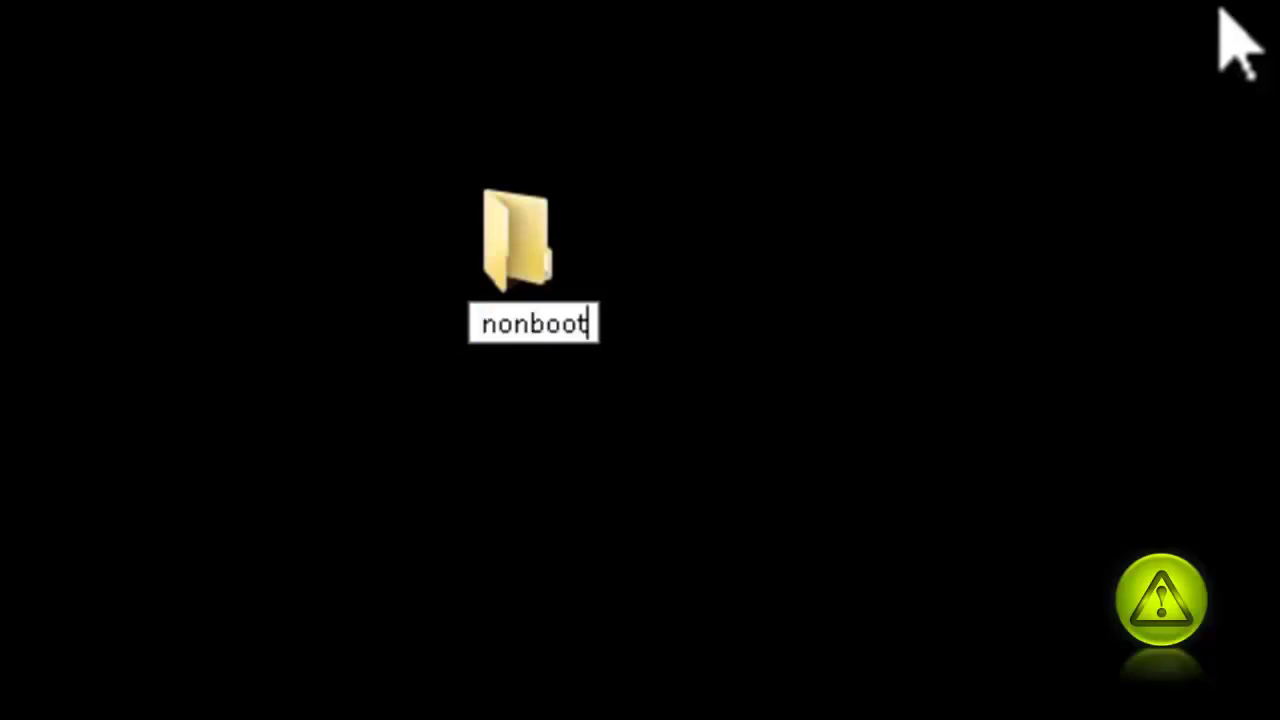
pyautogui.press('Return')
pyautogui.click(535, 240)
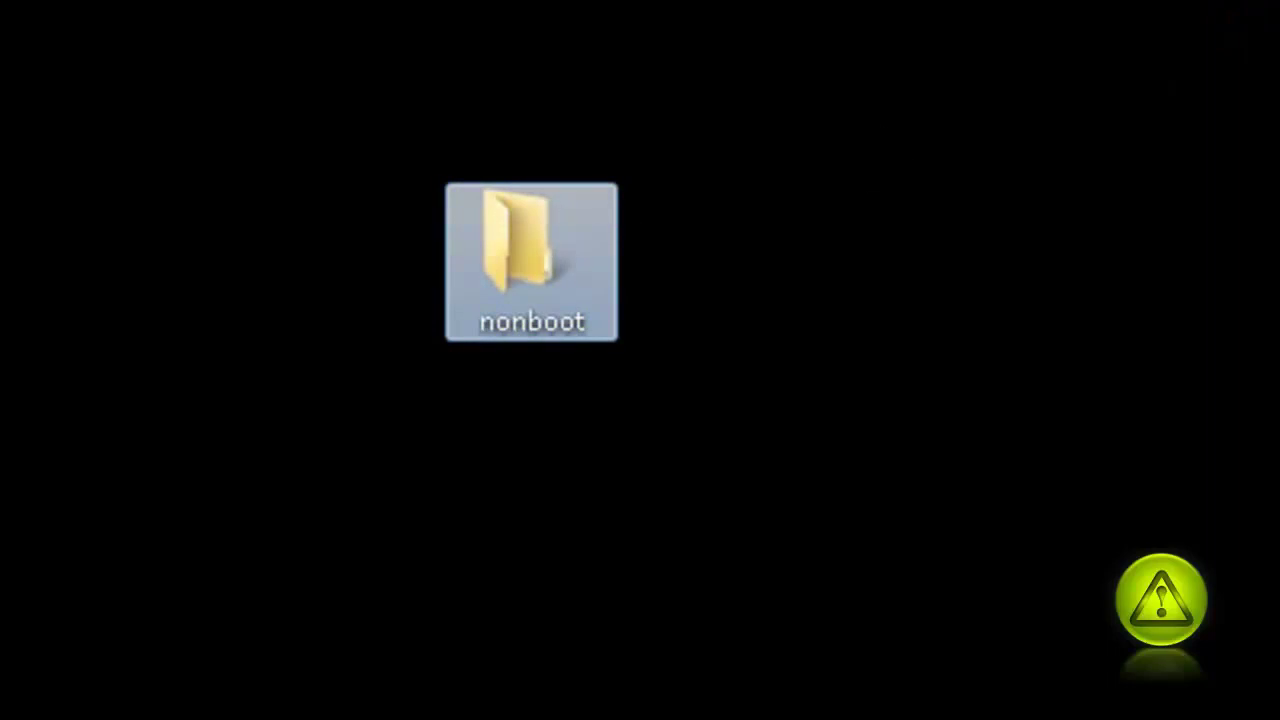
# - Copy AUTOEXEC.BAT, COMMAND.COM, CONFIG.SYS, IO.SYS and MSDOS.SYS from the extracted files into the nonboot folder on the desktop
pyautogui.click(730, 460)
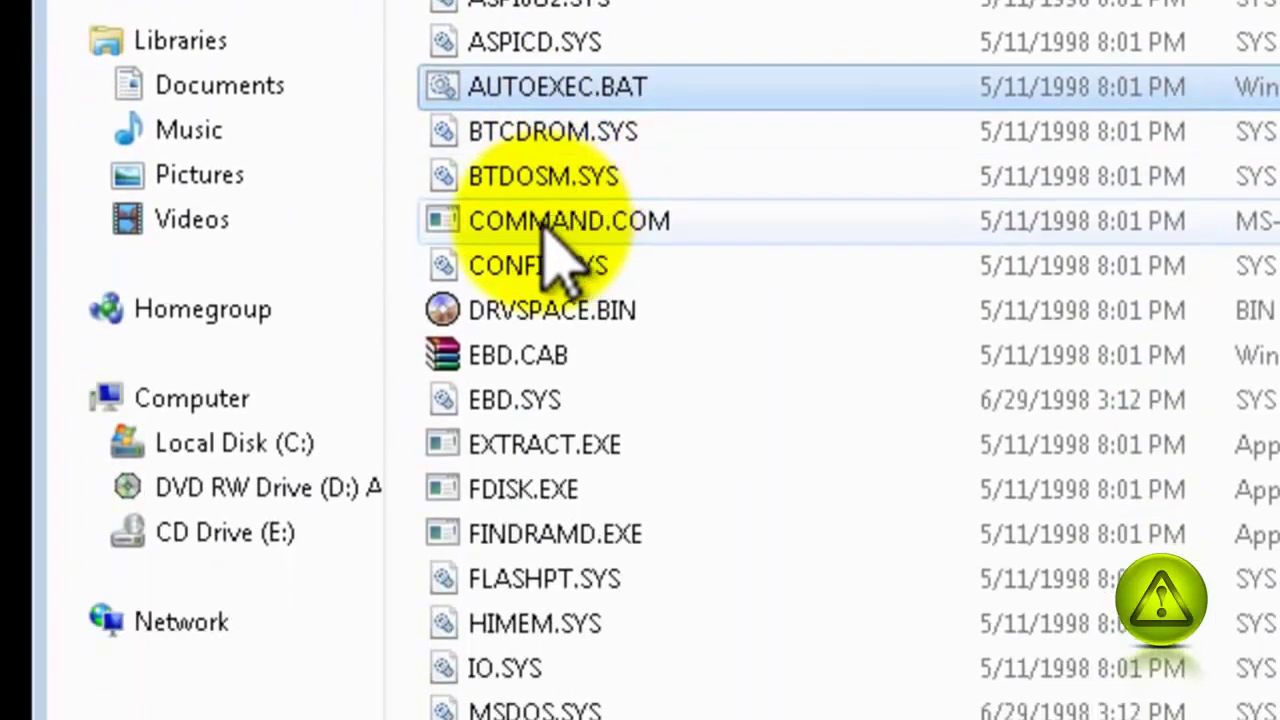
pyautogui.keyDown('ctrl'); pyautogui.click(550, 230); pyautogui.keyUp('ctrl')
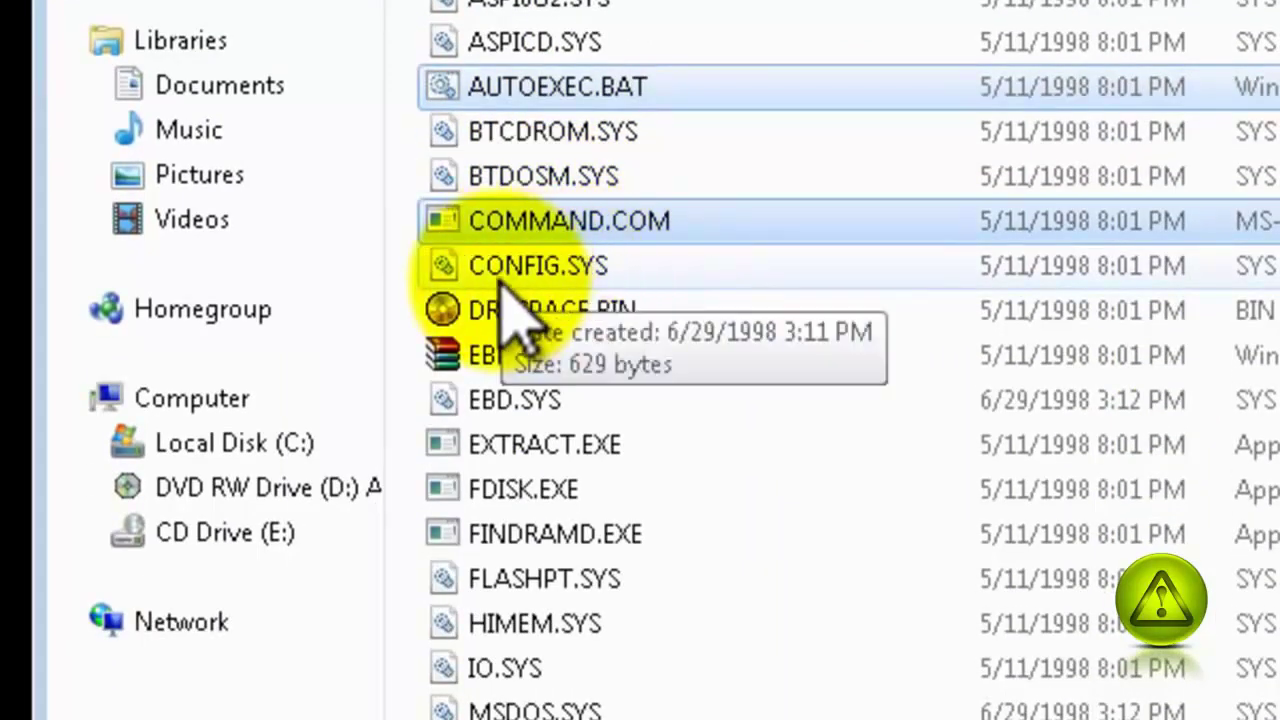
pyautogui.keyDown('ctrl'); pyautogui.click(505, 268); pyautogui.keyUp('ctrl')
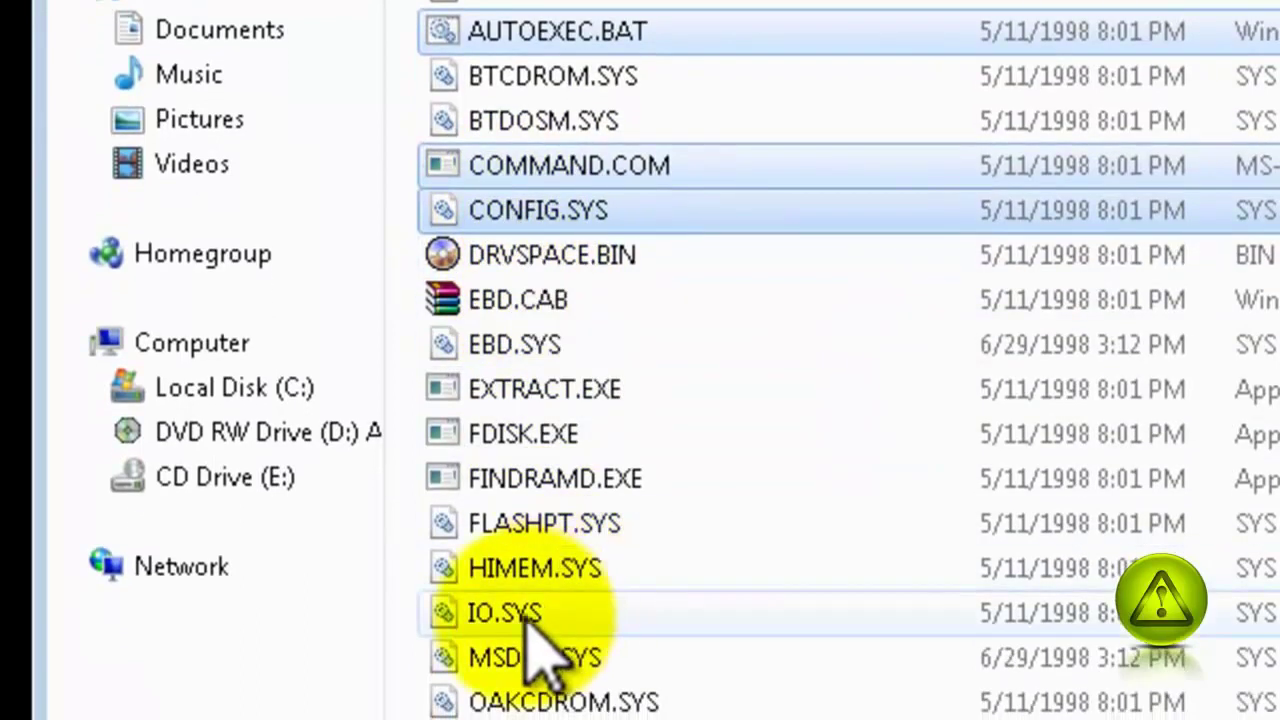
pyautogui.keyDown('ctrl'); pyautogui.click(512, 612); pyautogui.keyUp('ctrl')
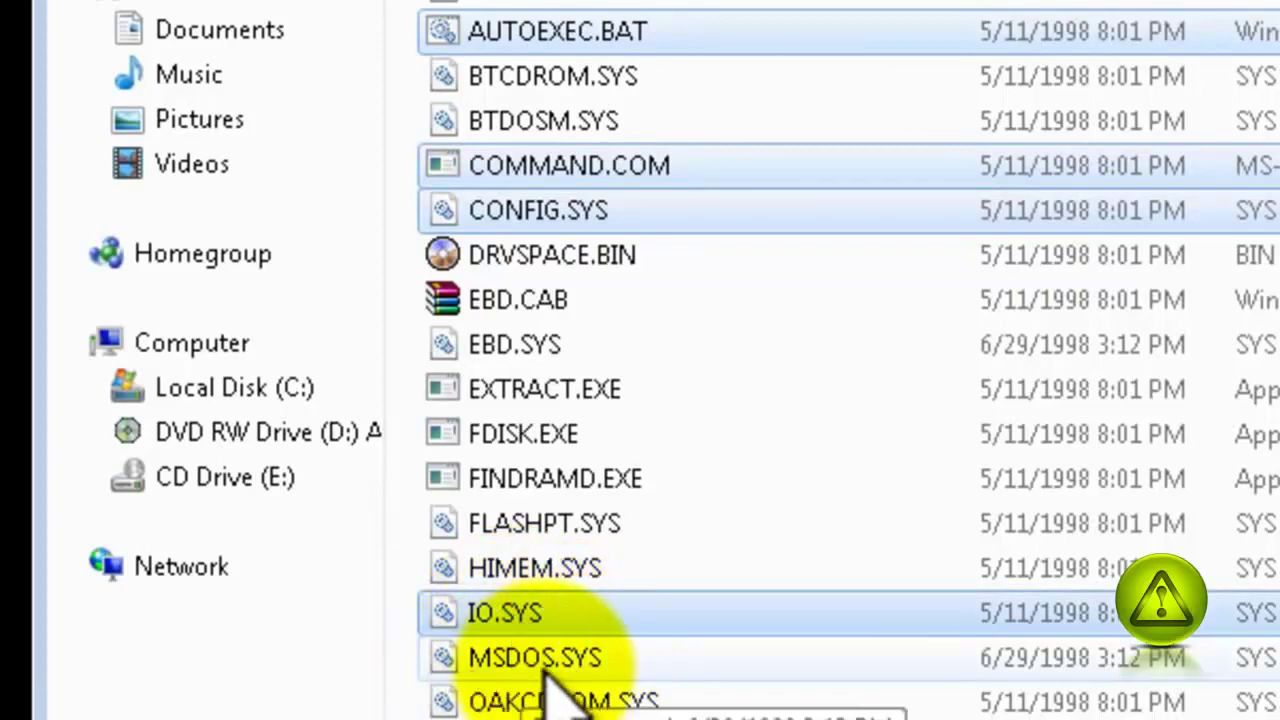
pyautogui.keyDown('ctrl'); pyautogui.click(547, 660); pyautogui.keyUp('ctrl')
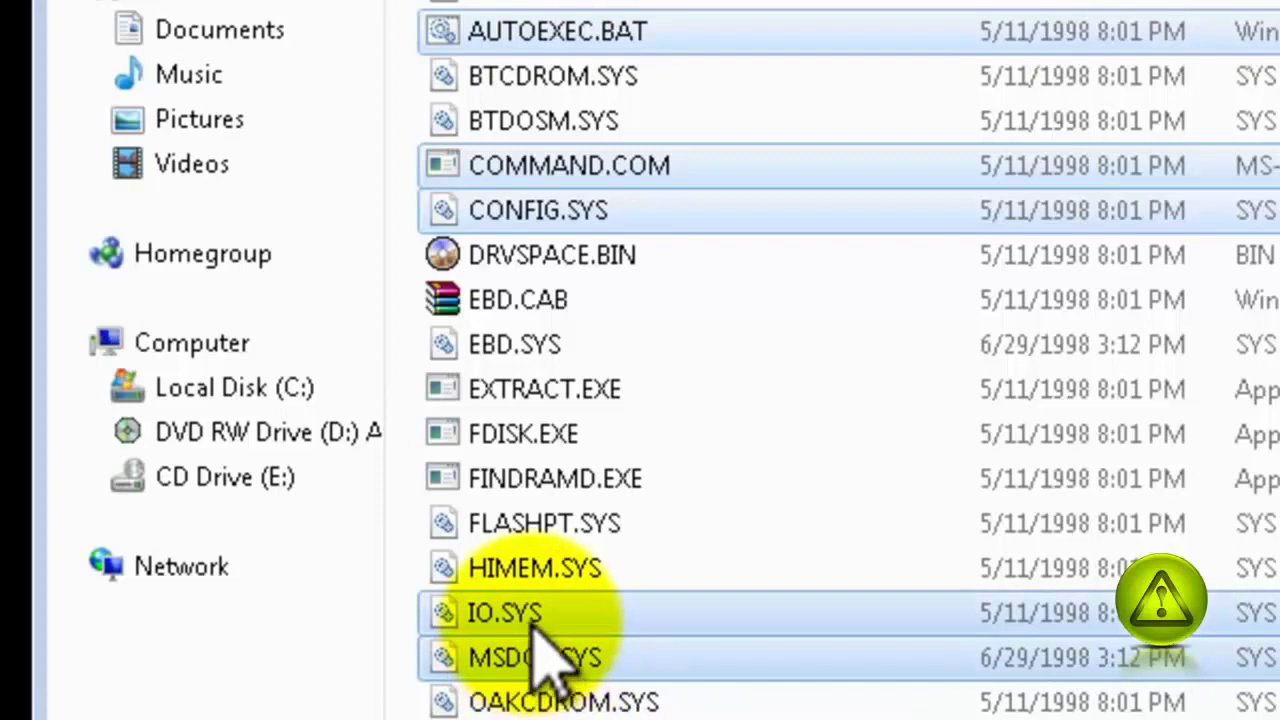
pyautogui.rightClick(604, 607)
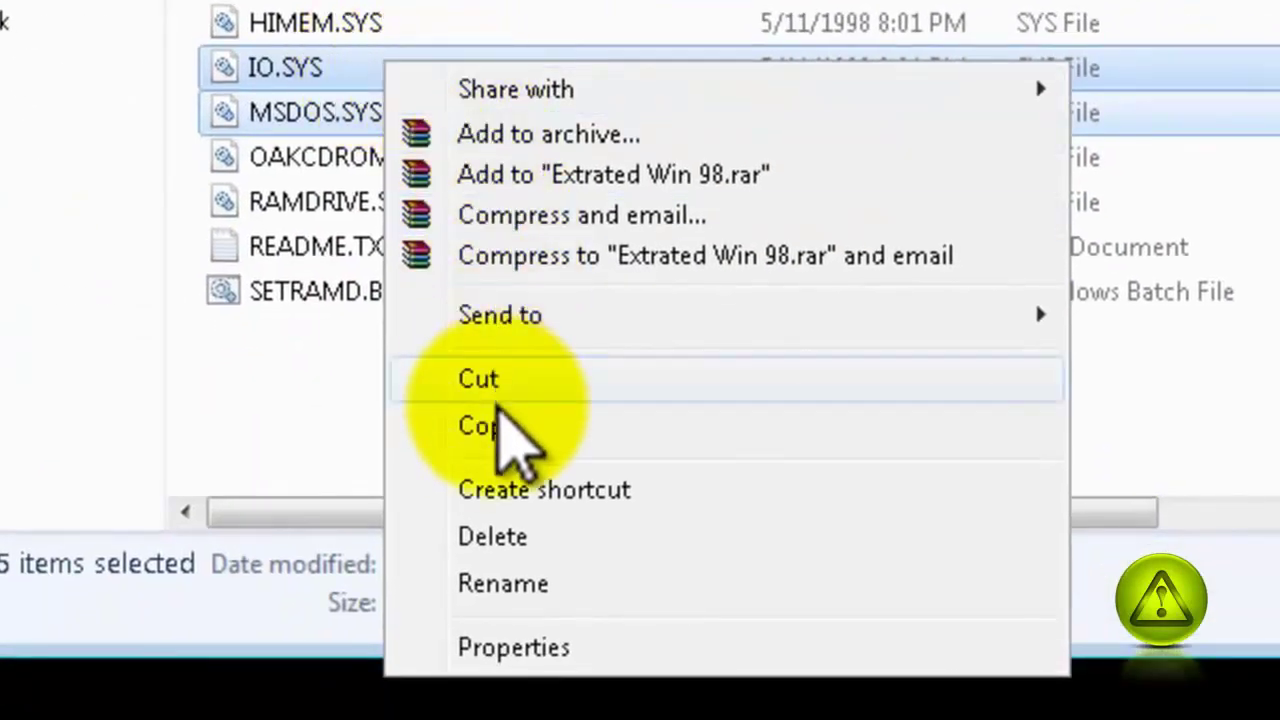
pyautogui.click(490, 427)
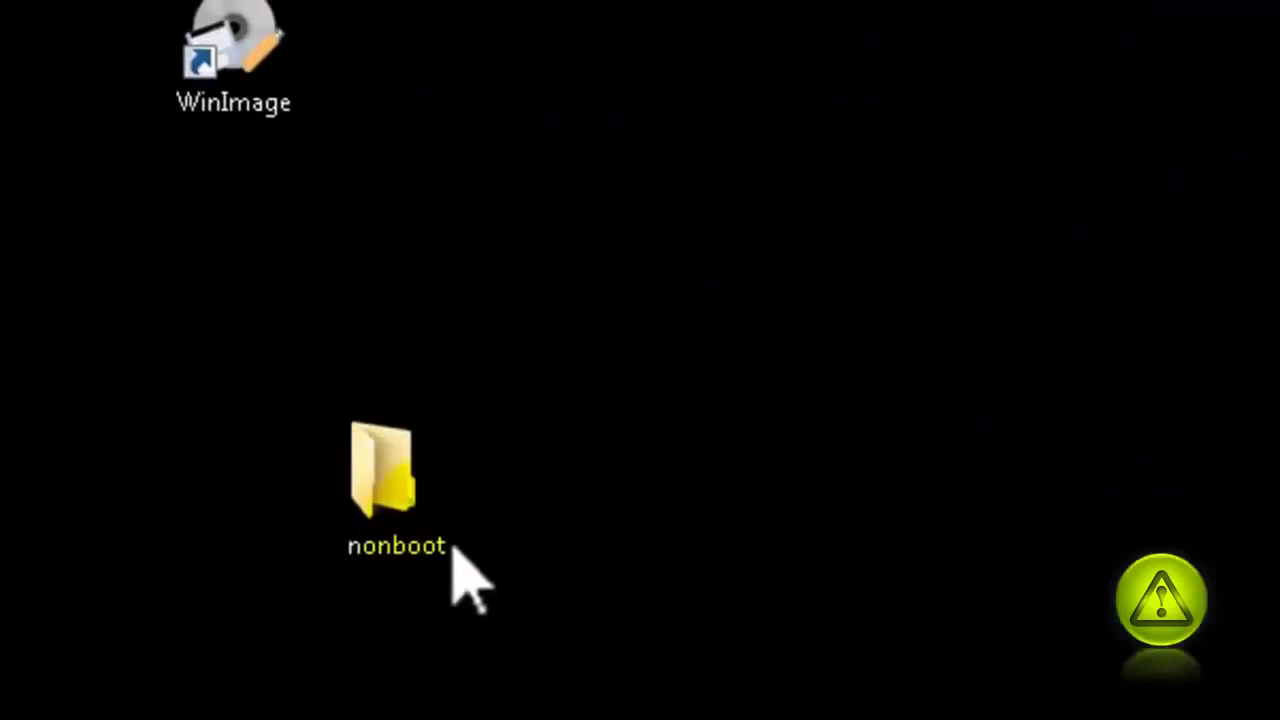
pyautogui.click(380, 485)
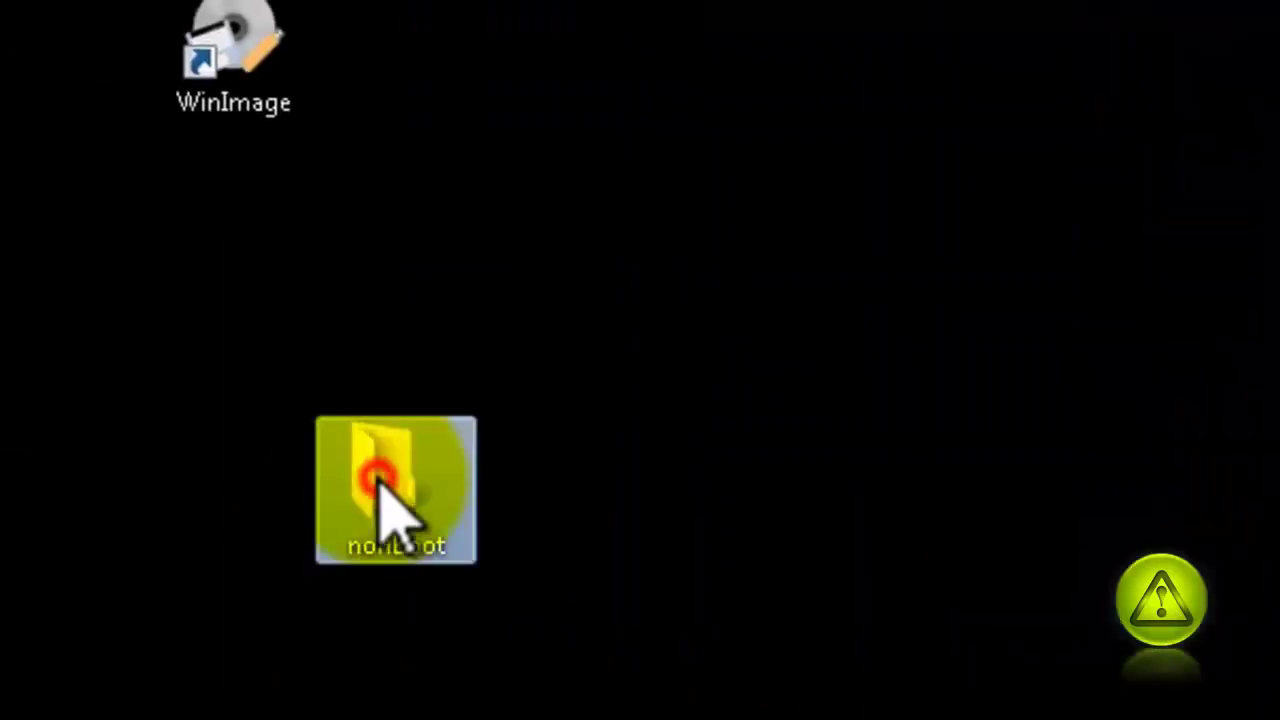
pyautogui.rightClick(378, 480)
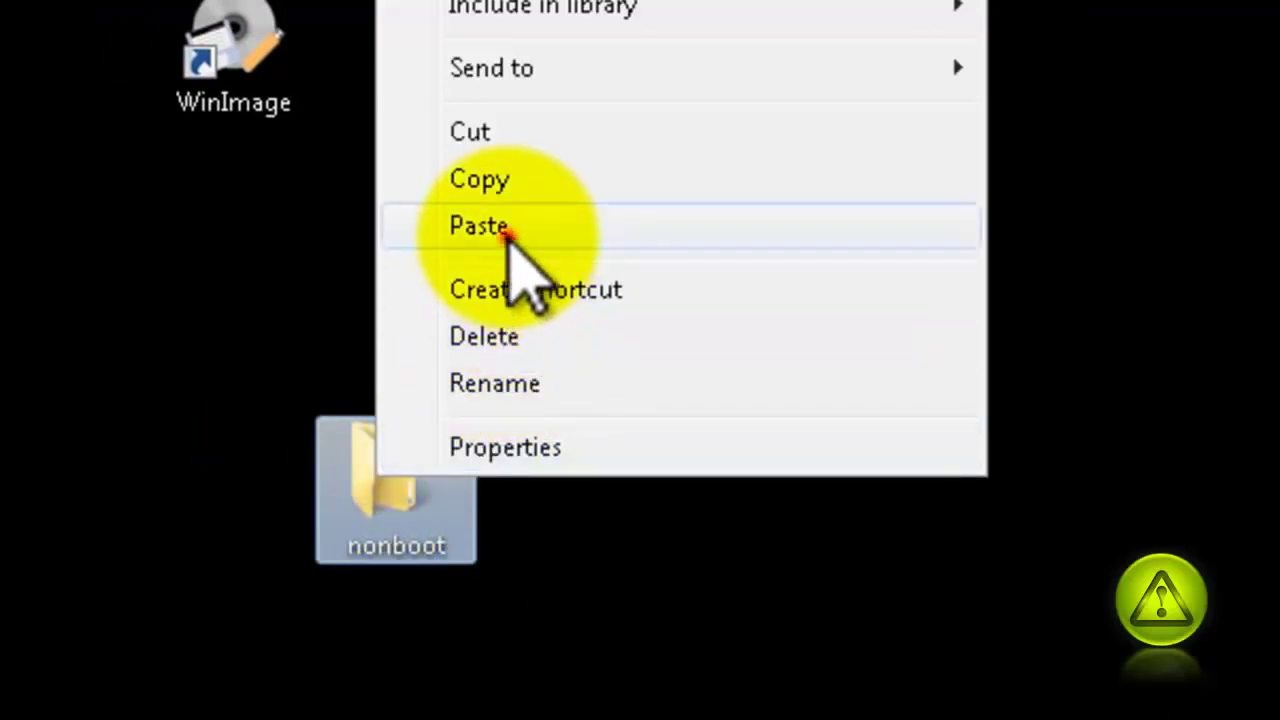
pyautogui.click(510, 240)
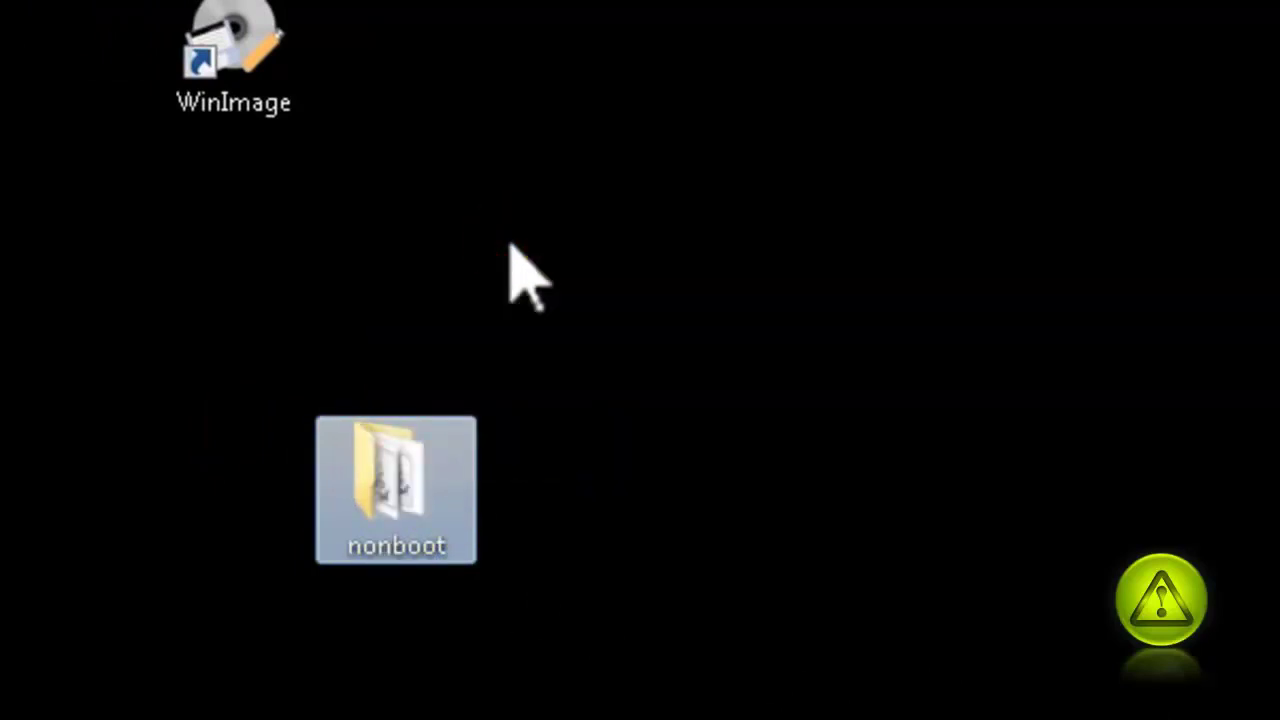
pyautogui.click(506, 237)
# - Open the nonboot folder from the desktop and adjust its window so the extracted files window is accessible too
pyautogui.click(375, 455)
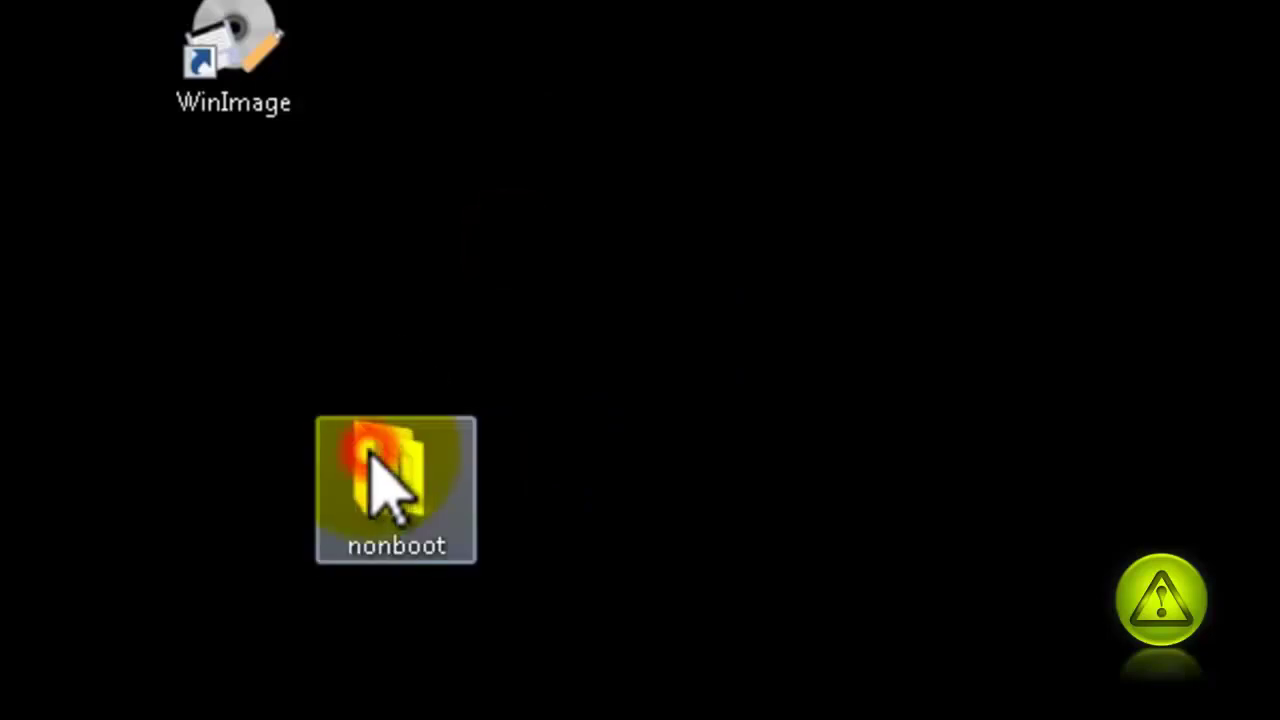
pyautogui.doubleClick(455, 485)
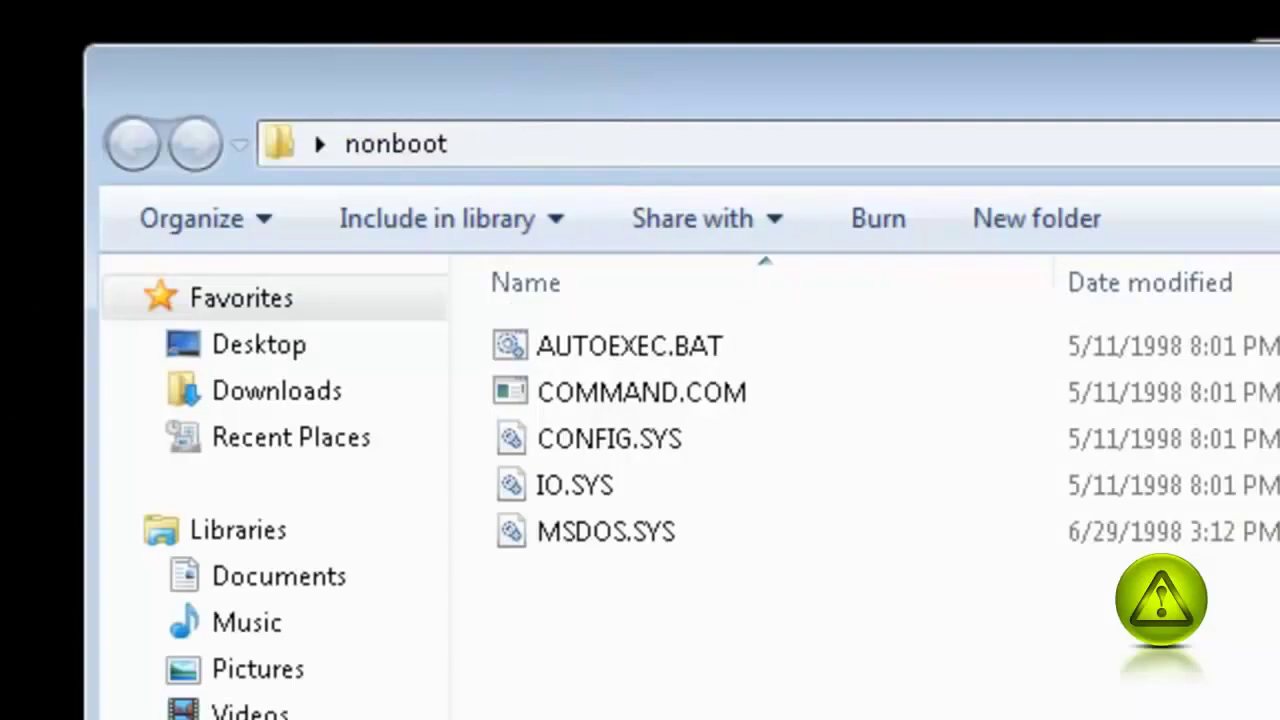
pyautogui.moveTo(1279, 715); pyautogui.dragTo(1195, 719)
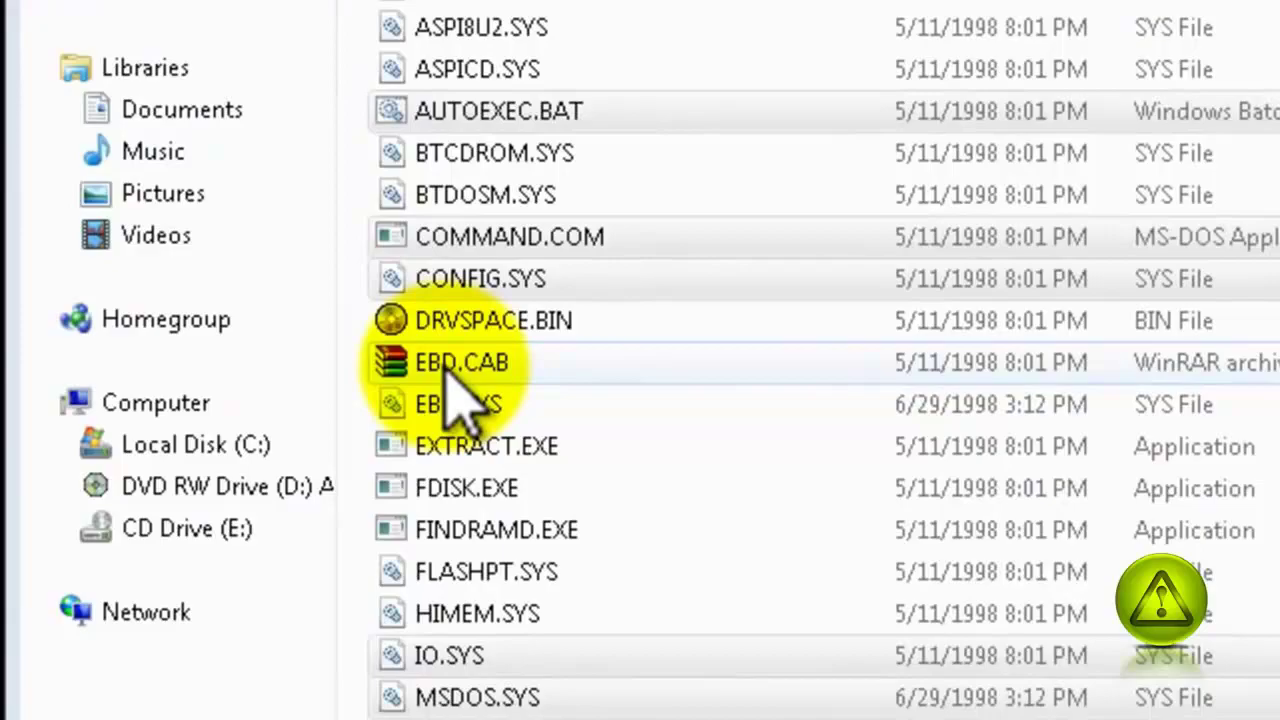
# - Open the EBD.CAB archive in WinRAR and extract RESTART.COM from it into the nonboot folder
pyautogui.doubleClick(446, 372)
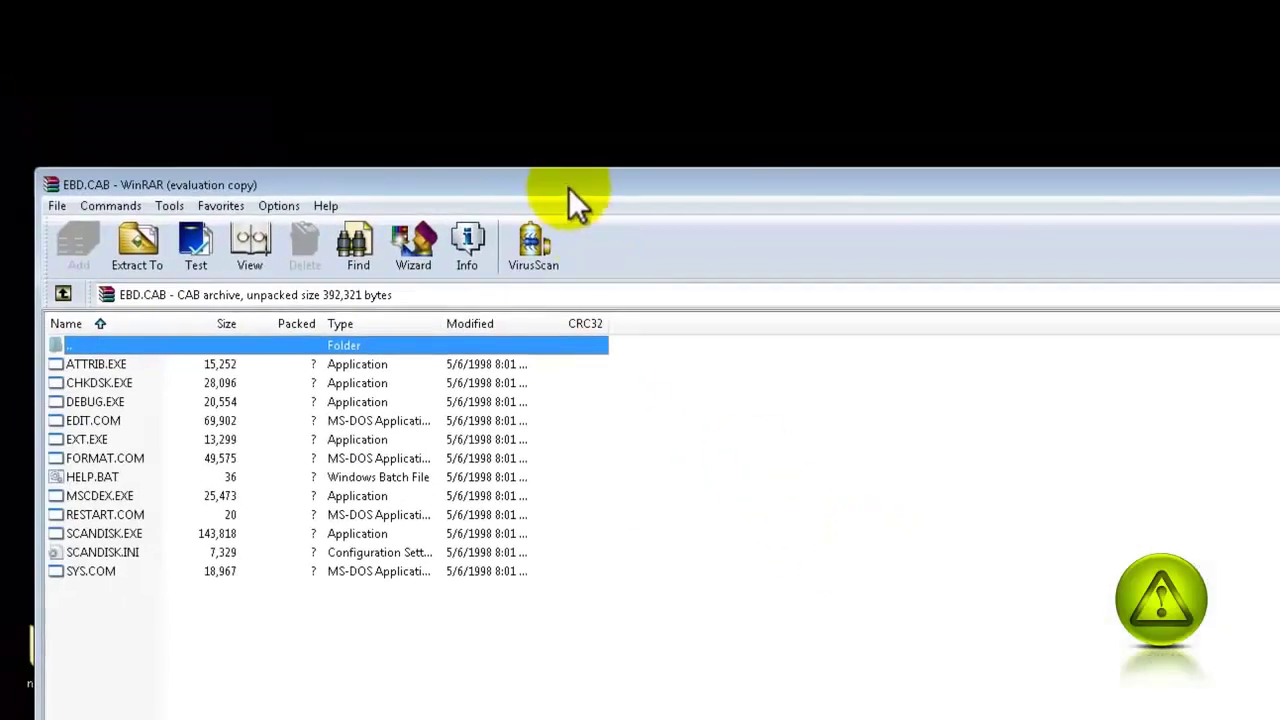
pyautogui.moveTo(568, 187); pyautogui.dragTo(1119, 203)
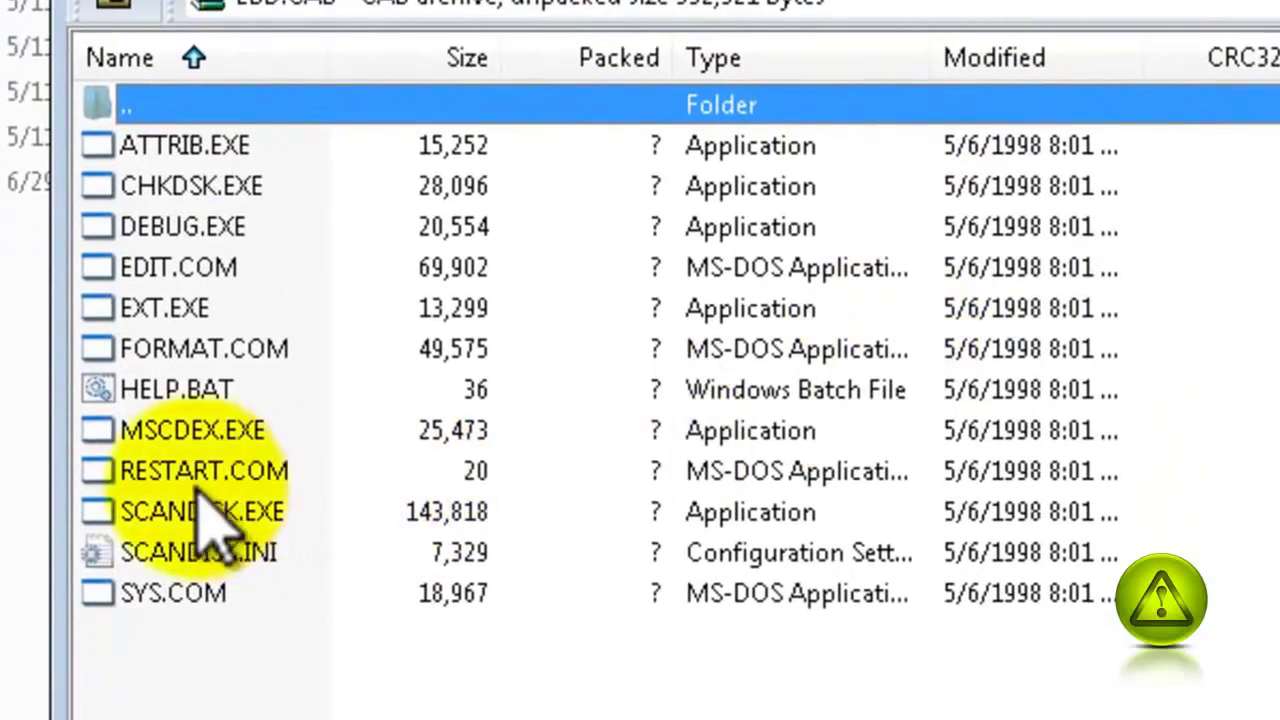
pyautogui.click(178, 468)
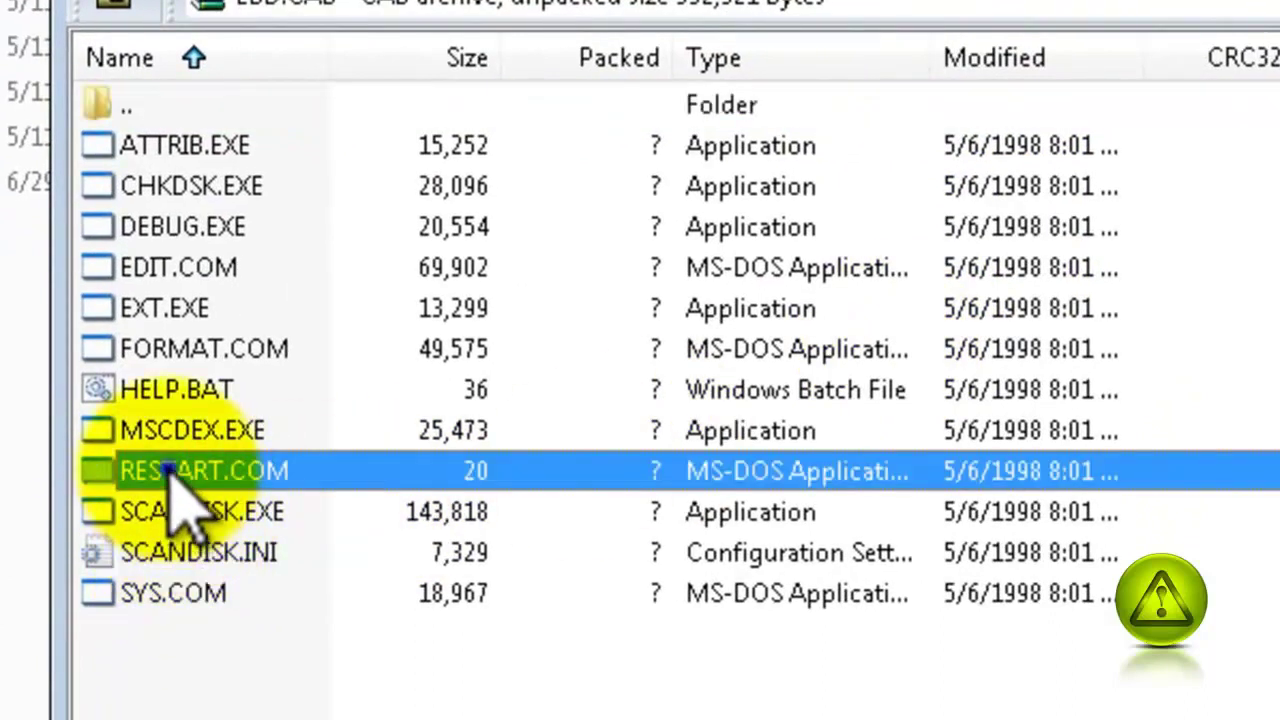
pyautogui.rightClick(185, 495)
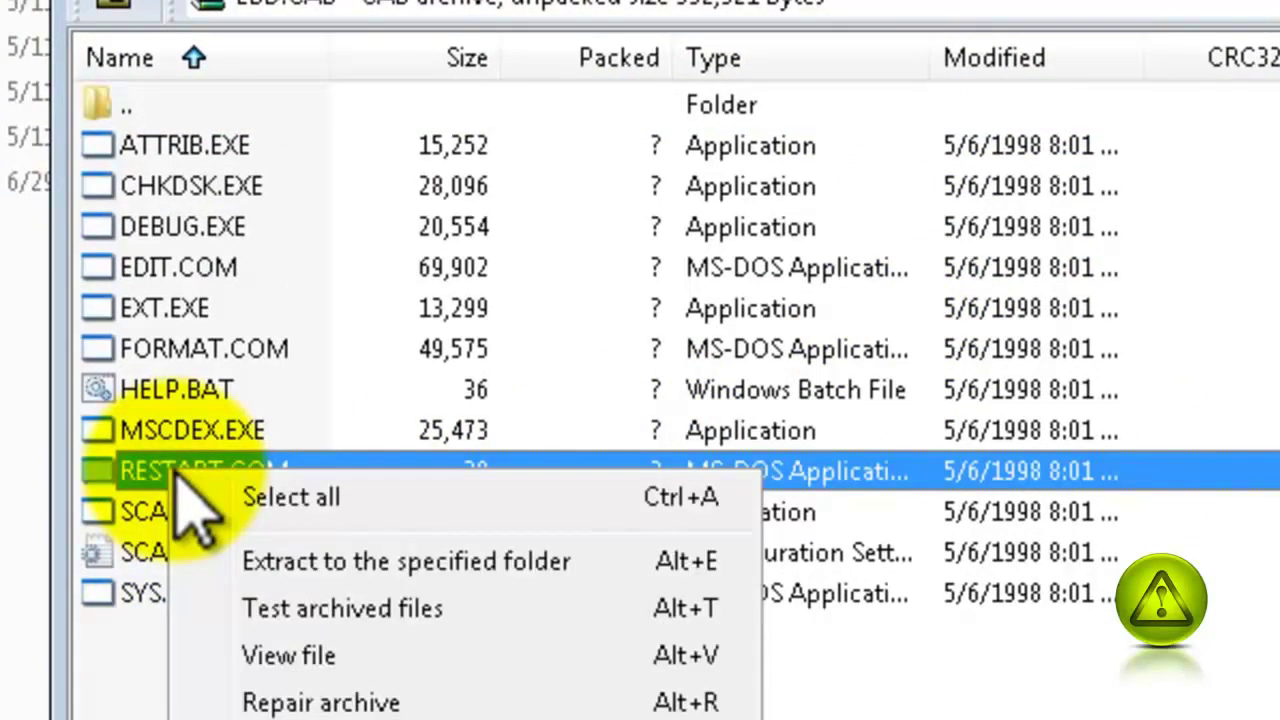
pyautogui.moveTo(110, 471); pyautogui.dragTo(298, 338)
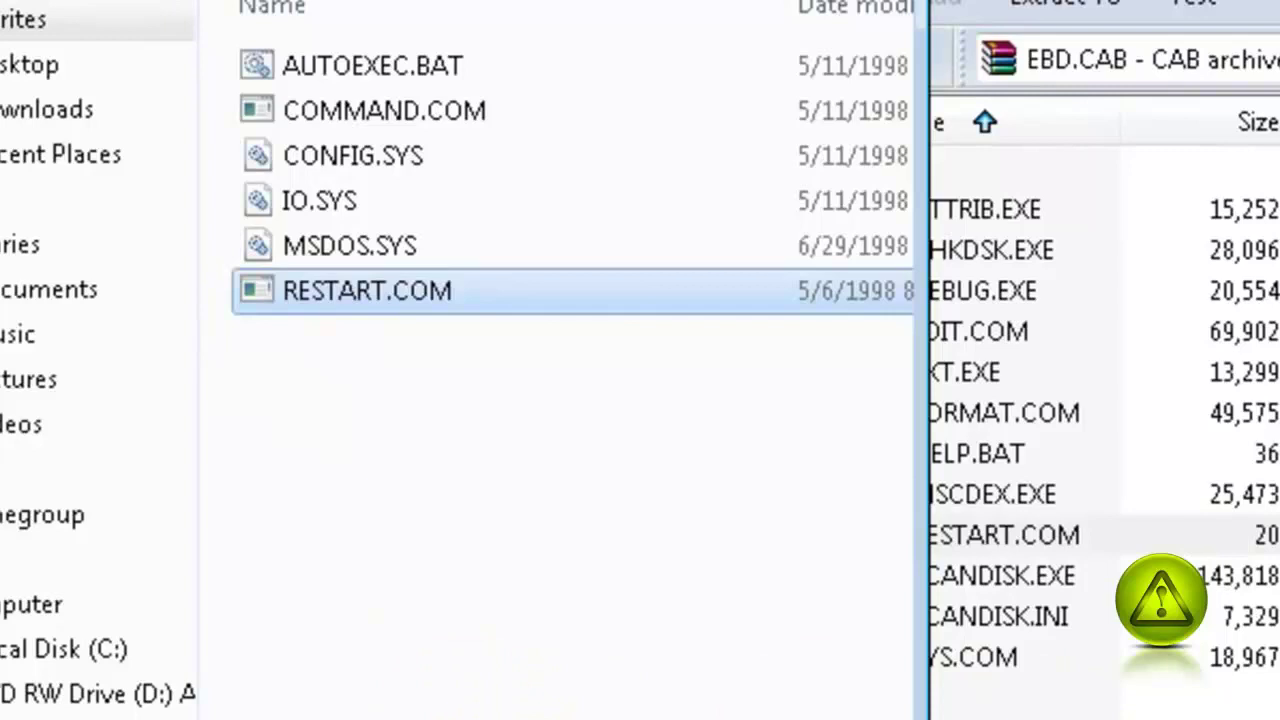
pyautogui.moveTo(858, 400); pyautogui.dragTo(172, 400)
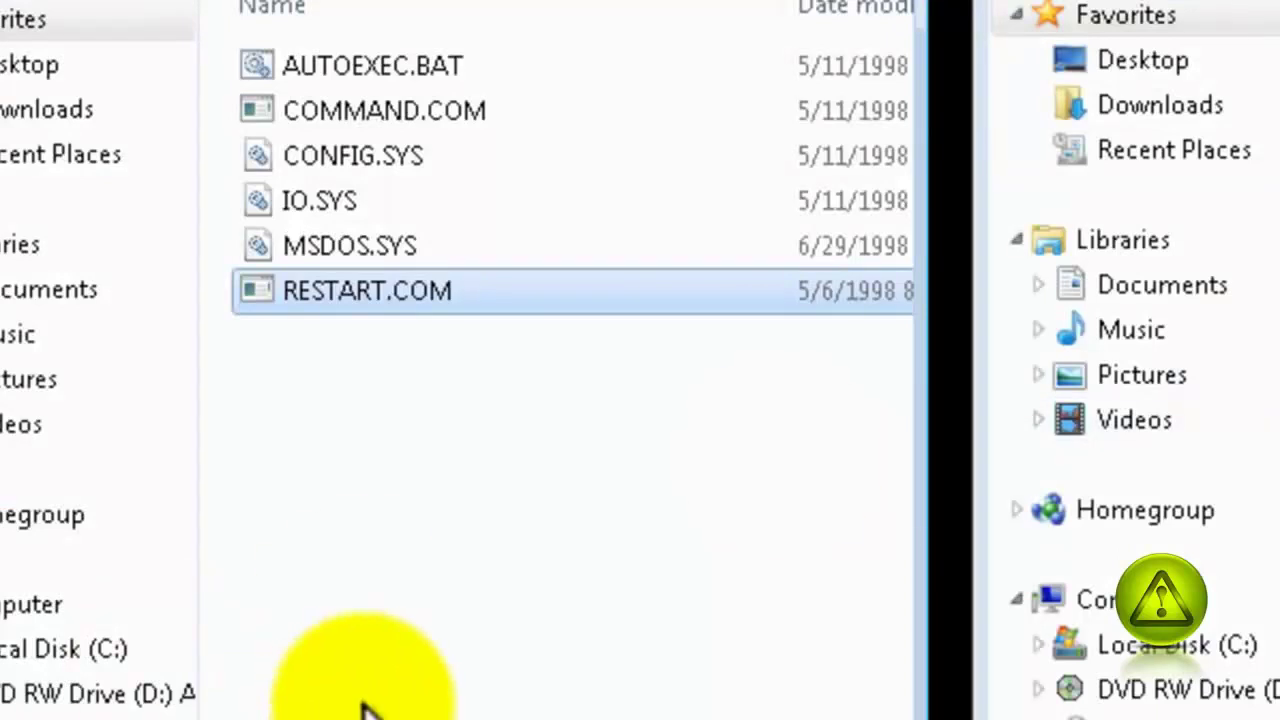
# - Open the Ghost folder on the App20 disc in DVD RW Drive (D:) through Computer
pyautogui.click(423, 552)
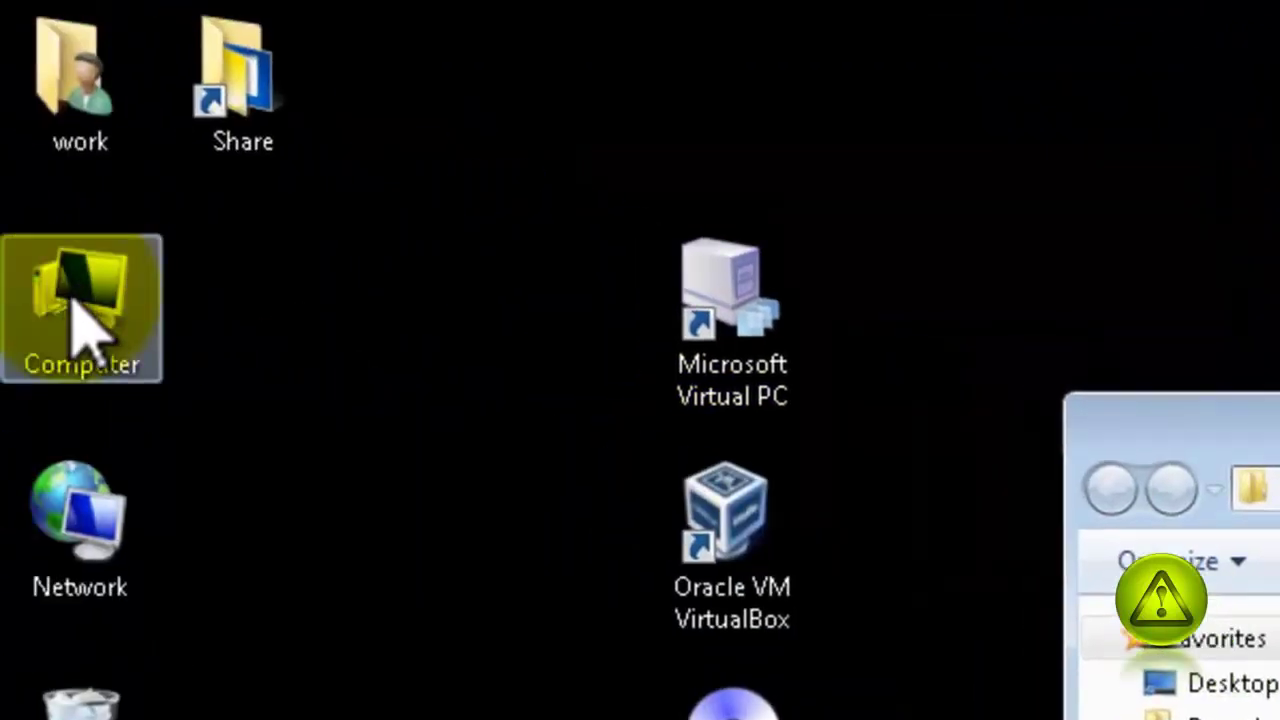
pyautogui.doubleClick(82, 325)
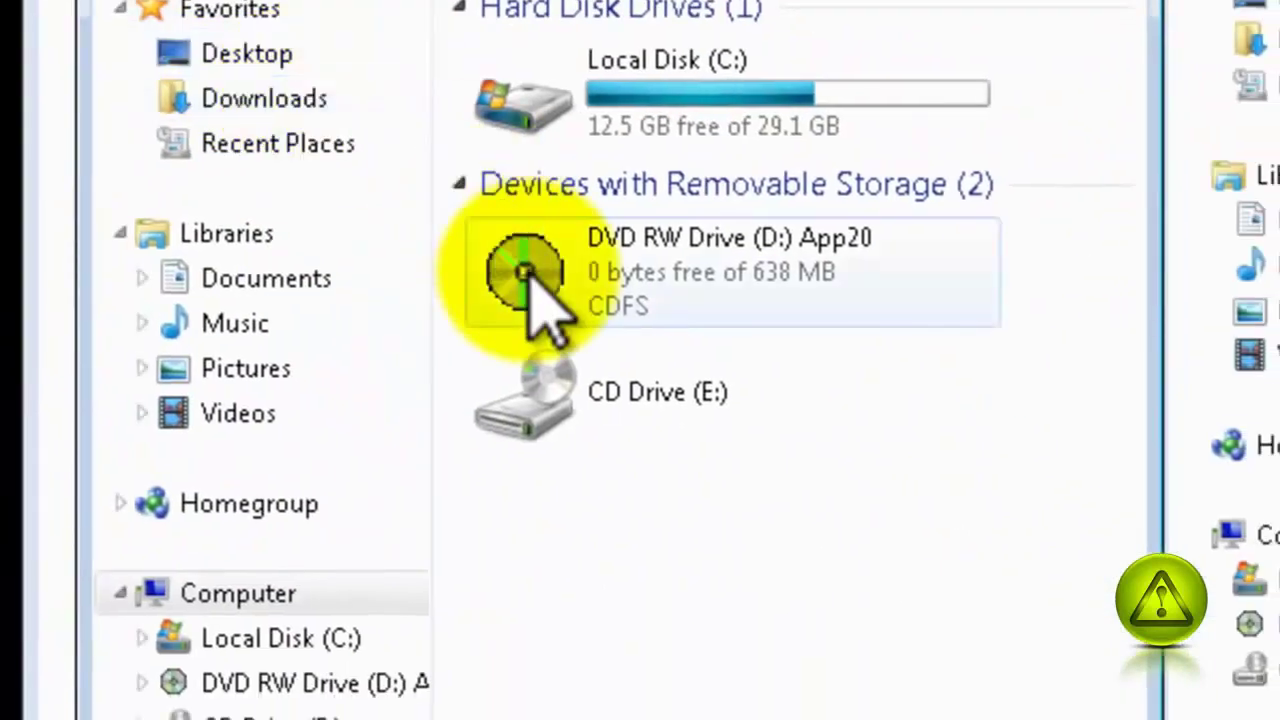
pyautogui.rightClick(528, 274)
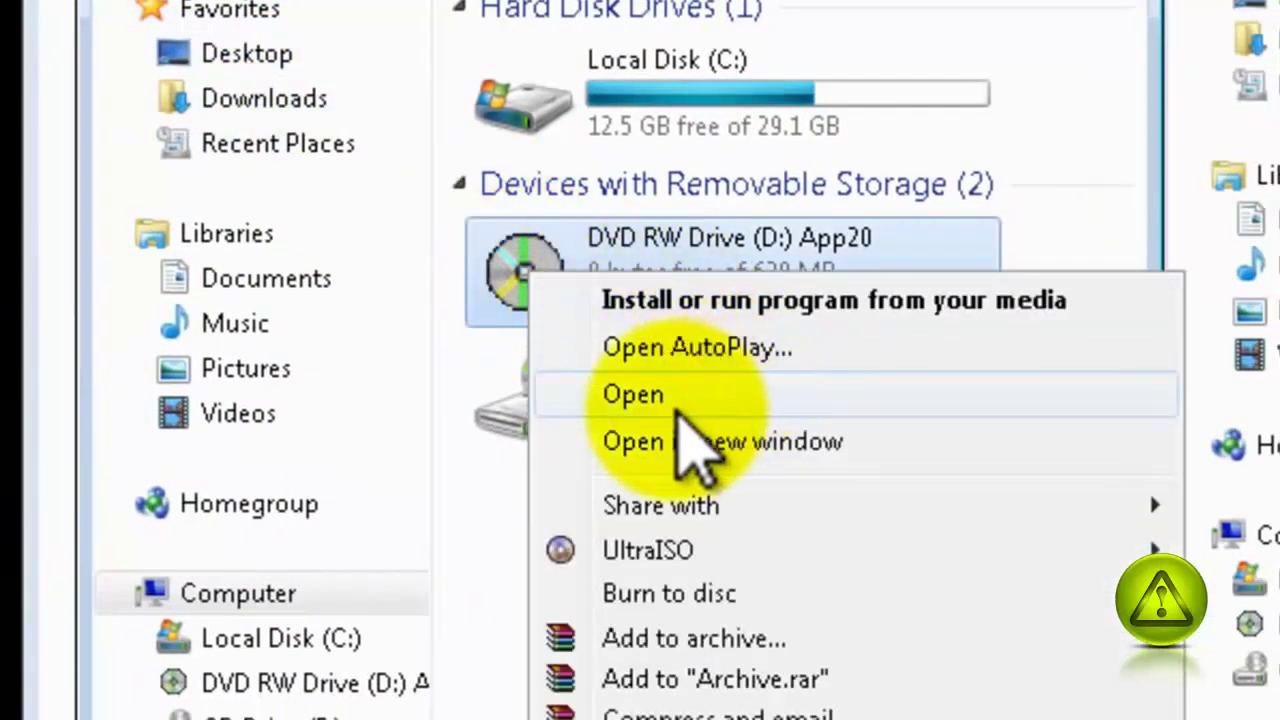
pyautogui.click(677, 404)
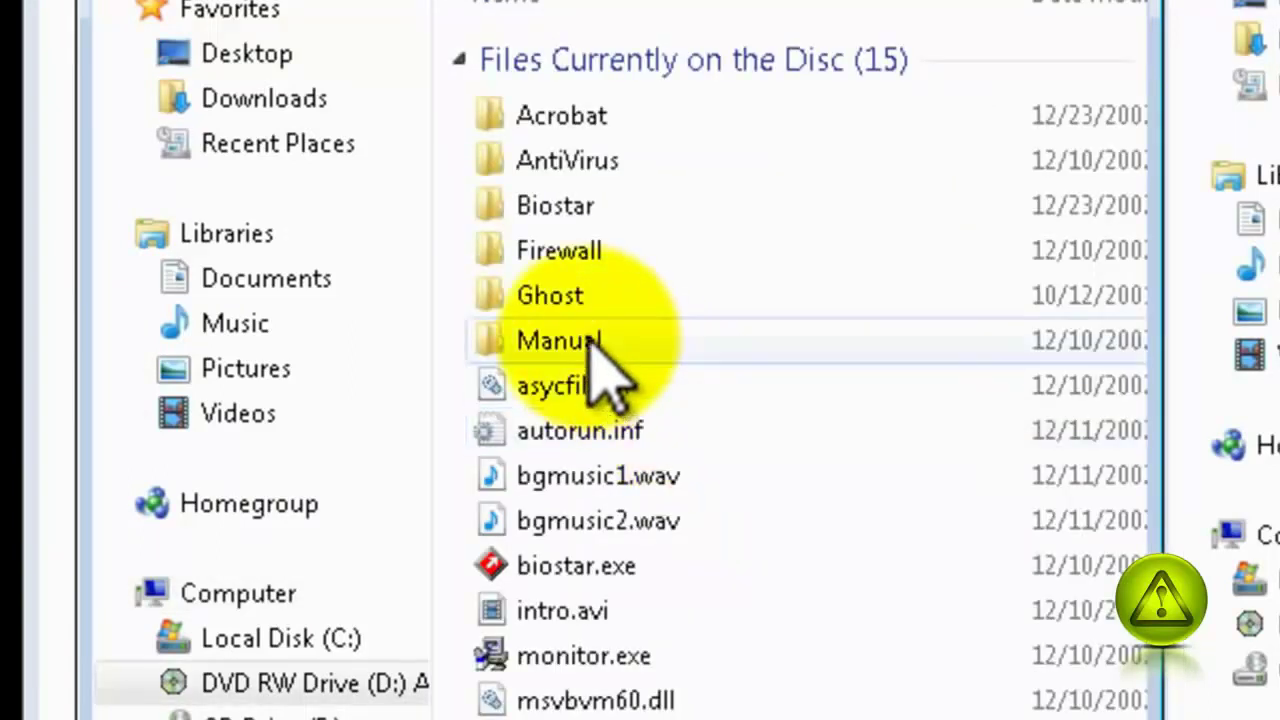
pyautogui.doubleClick(557, 303)
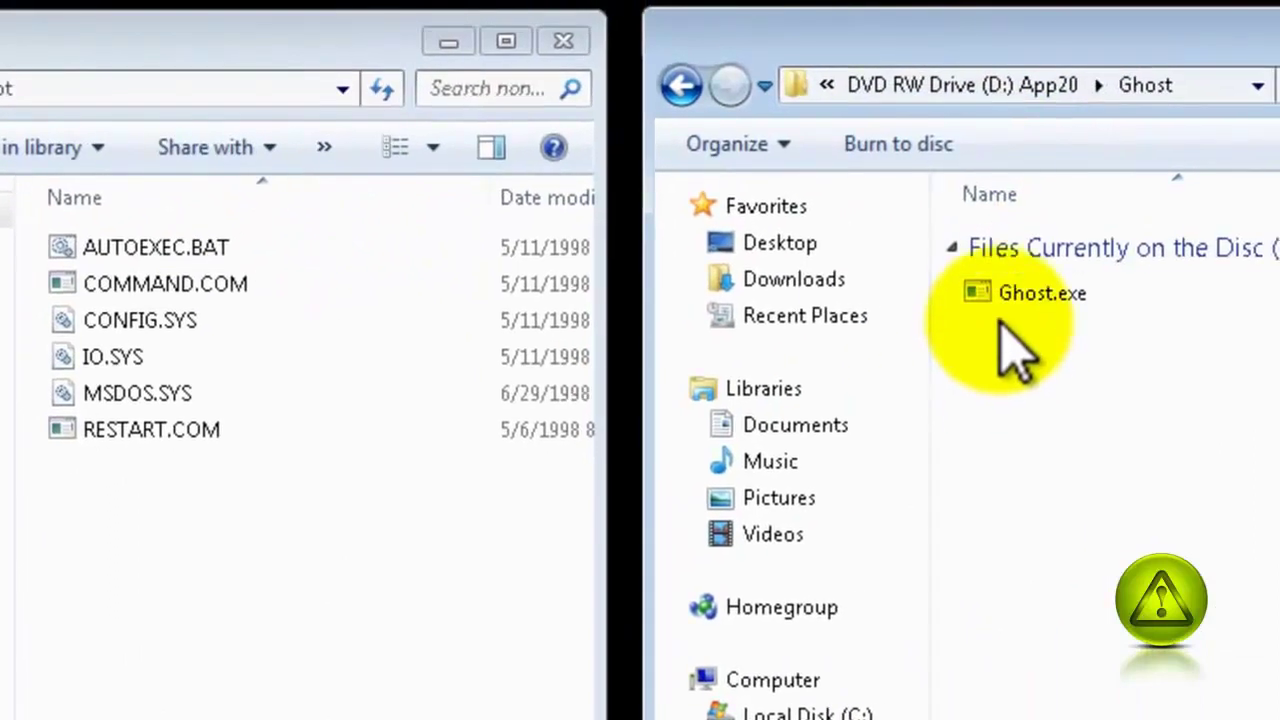
# - Copy Ghost.exe from the disc into the nonboot folder, and close the Ghost and Extrated Win 98 windows
pyautogui.rightClick(1058, 269)
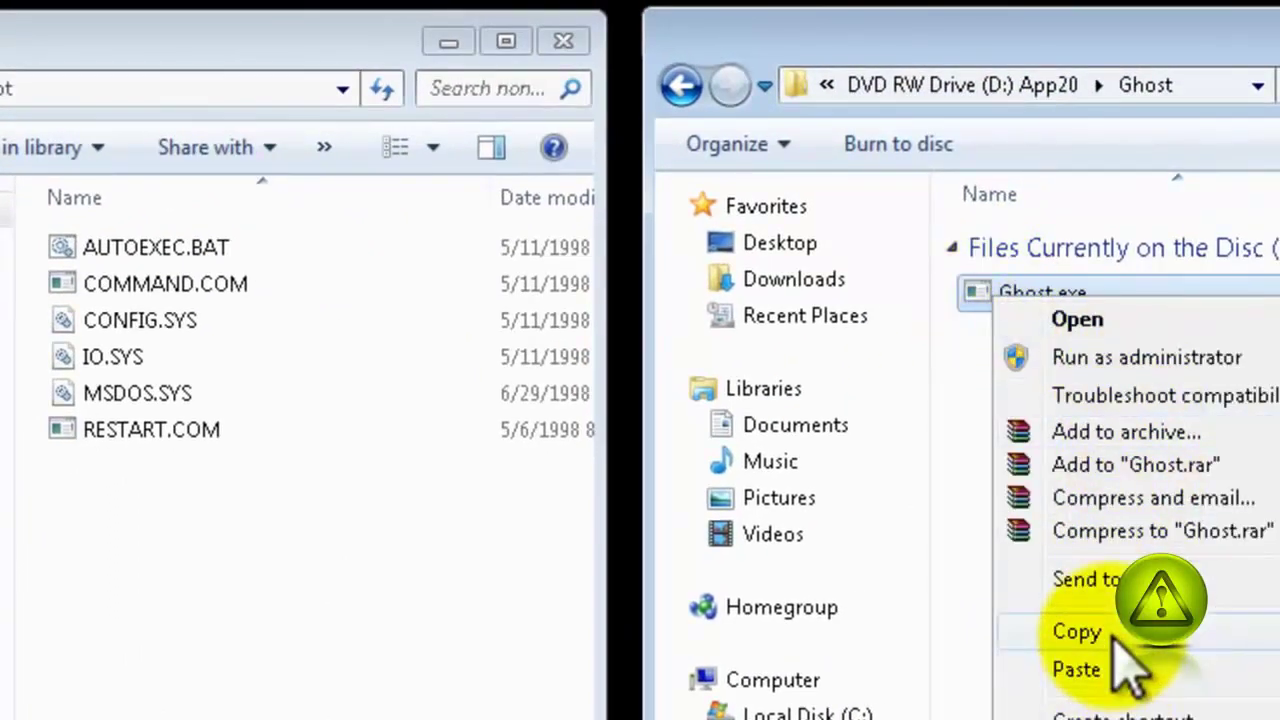
pyautogui.click(1152, 640)
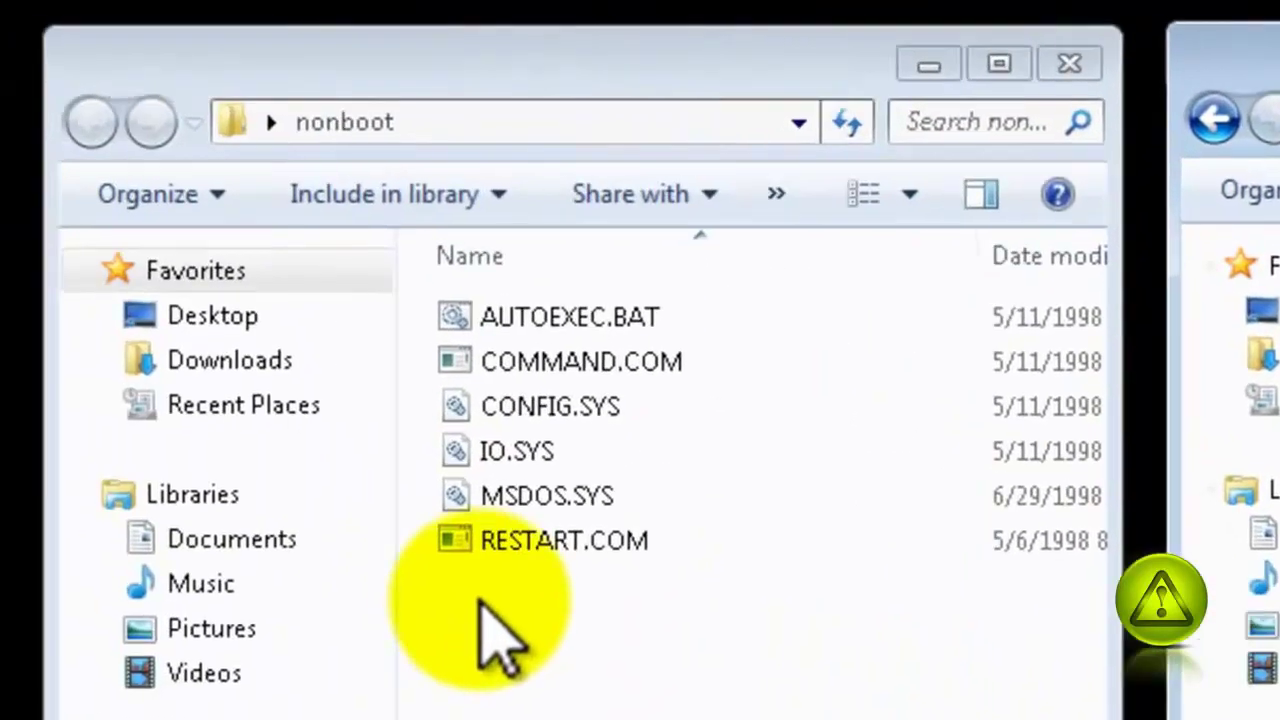
pyautogui.rightClick(87, 473)
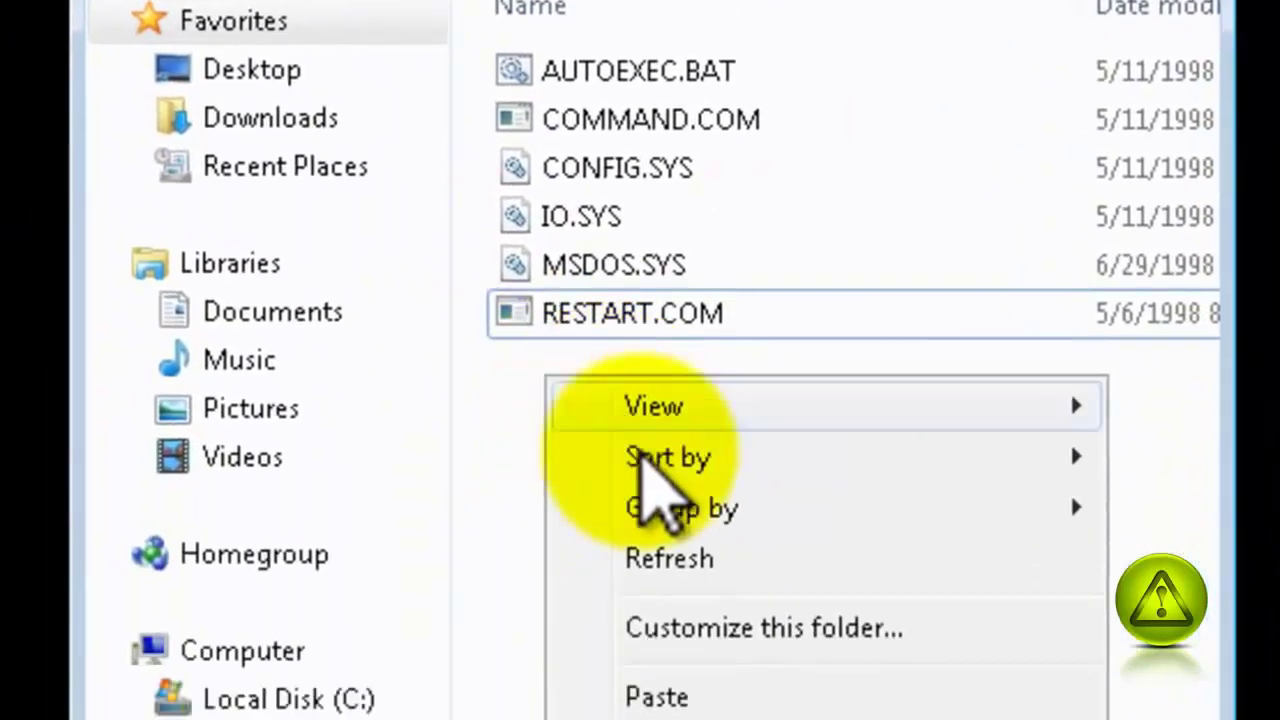
pyautogui.click(660, 590)
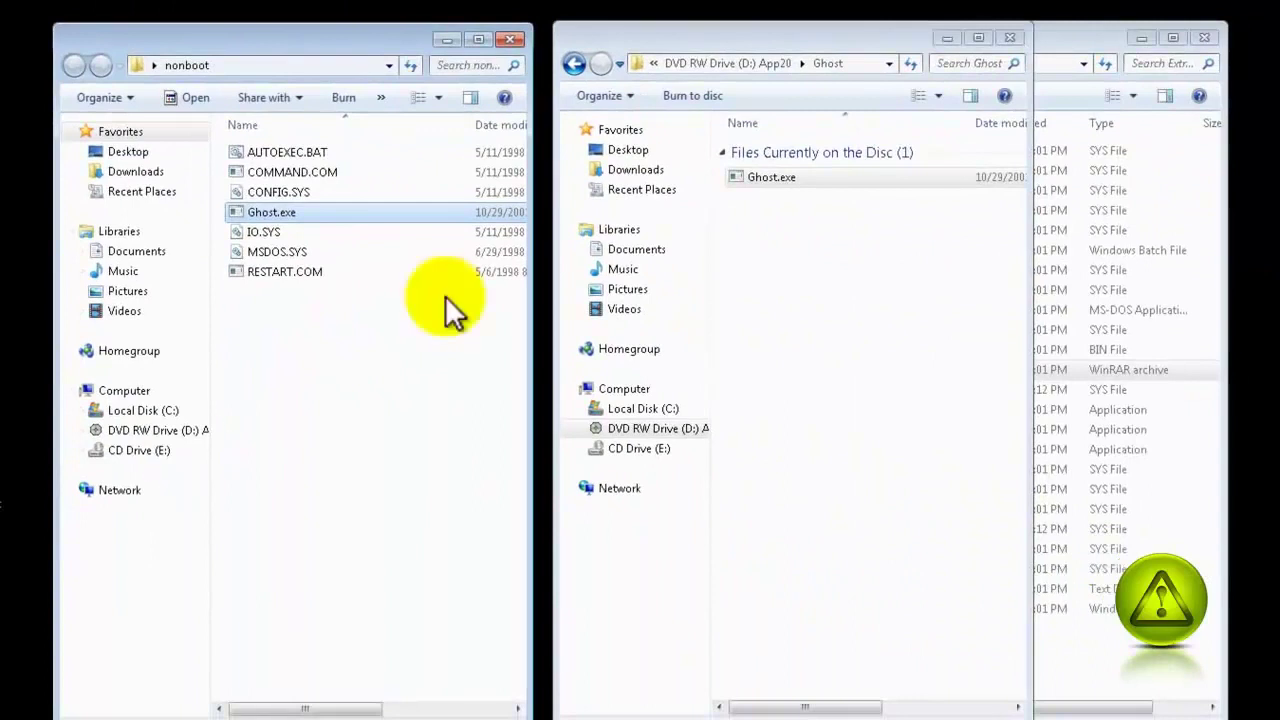
pyautogui.click(1009, 39)
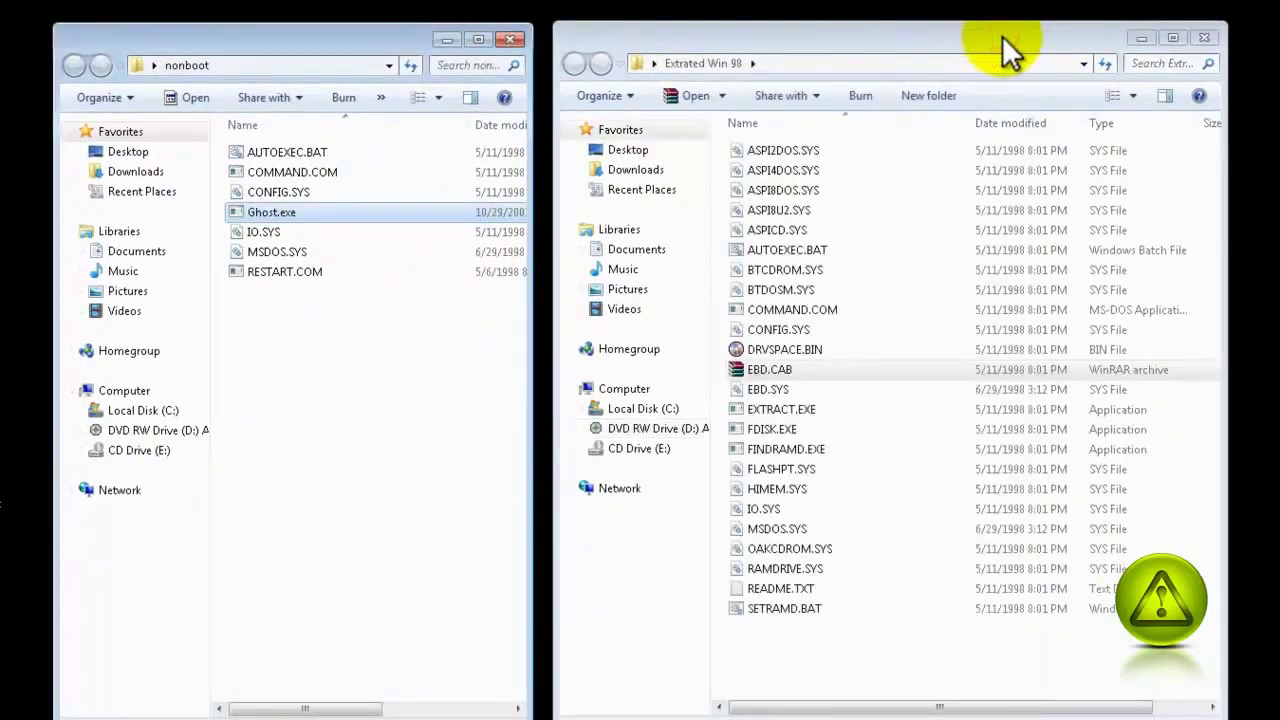
pyautogui.click(1204, 39)
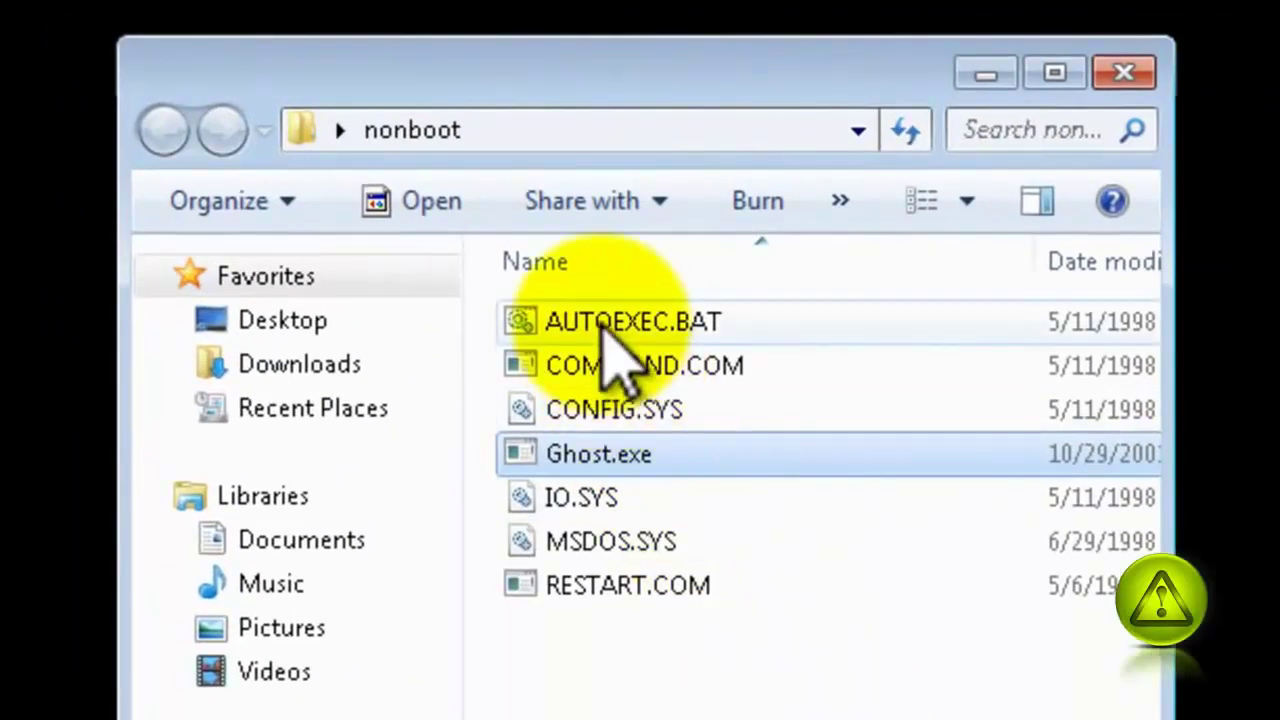
pyautogui.rightClick(601, 325)
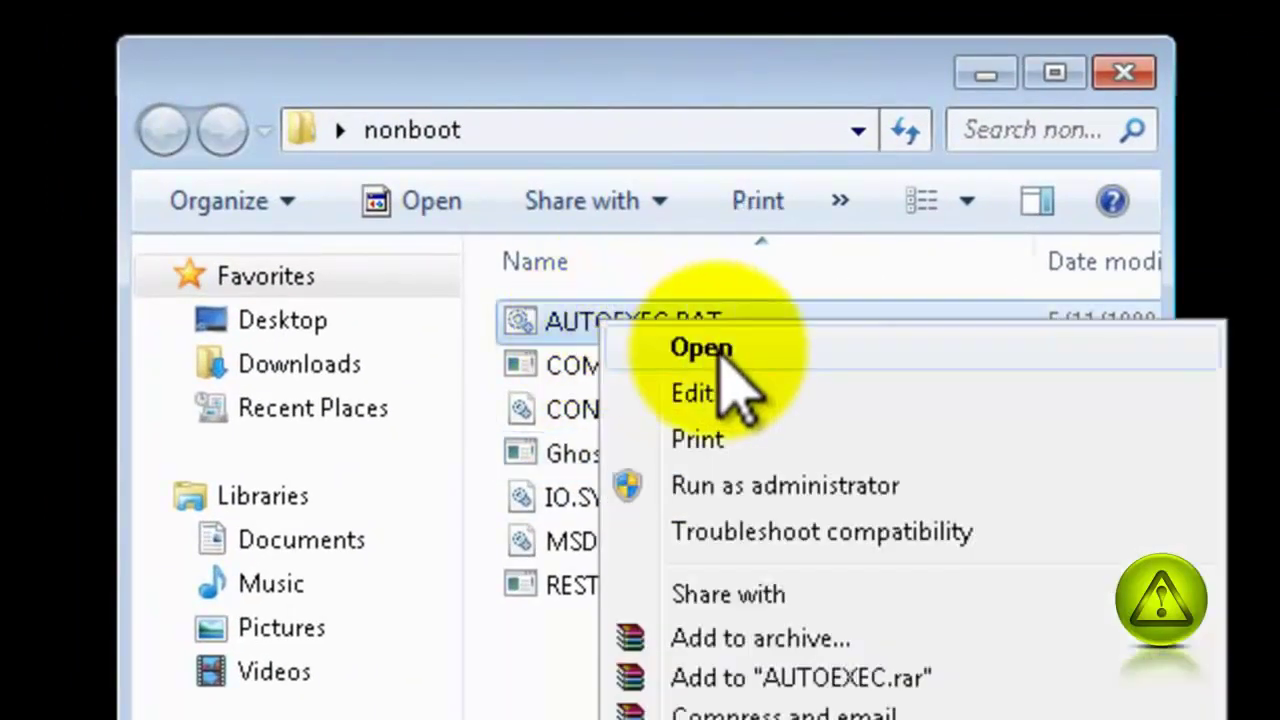
pyautogui.click(720, 352)
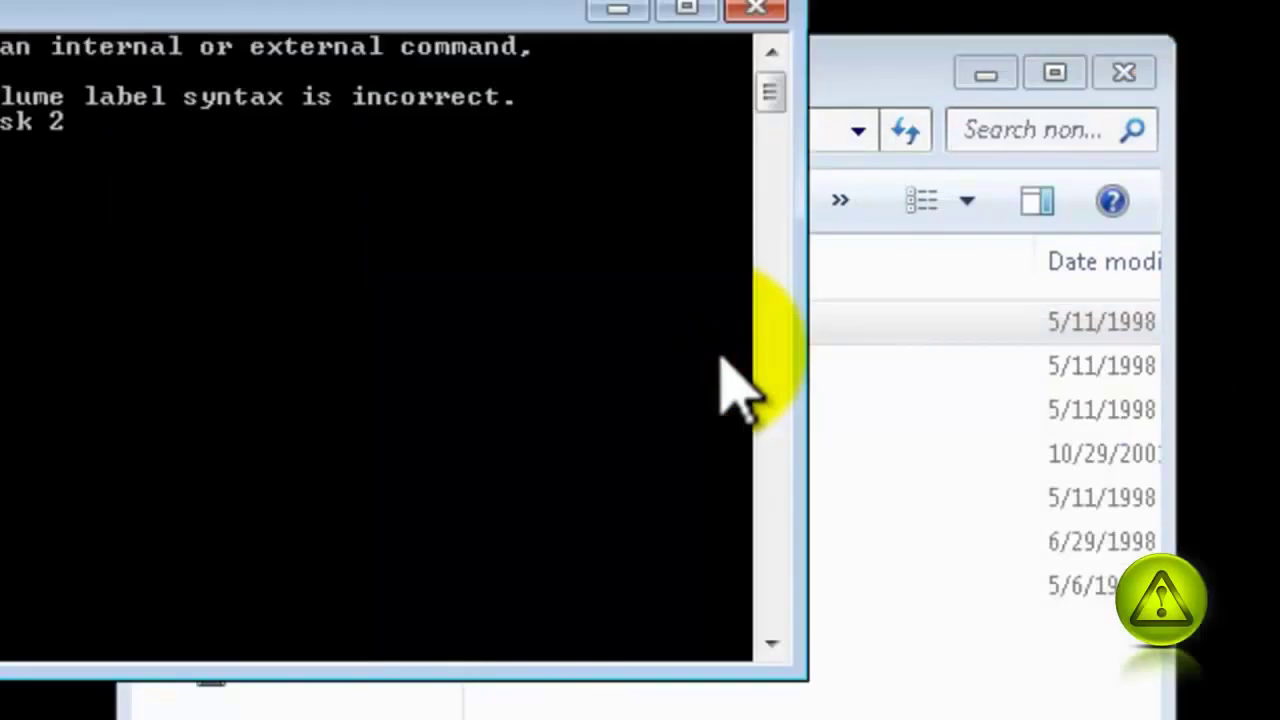
pyautogui.click(760, 12)
pyautogui.rightClick(632, 330)
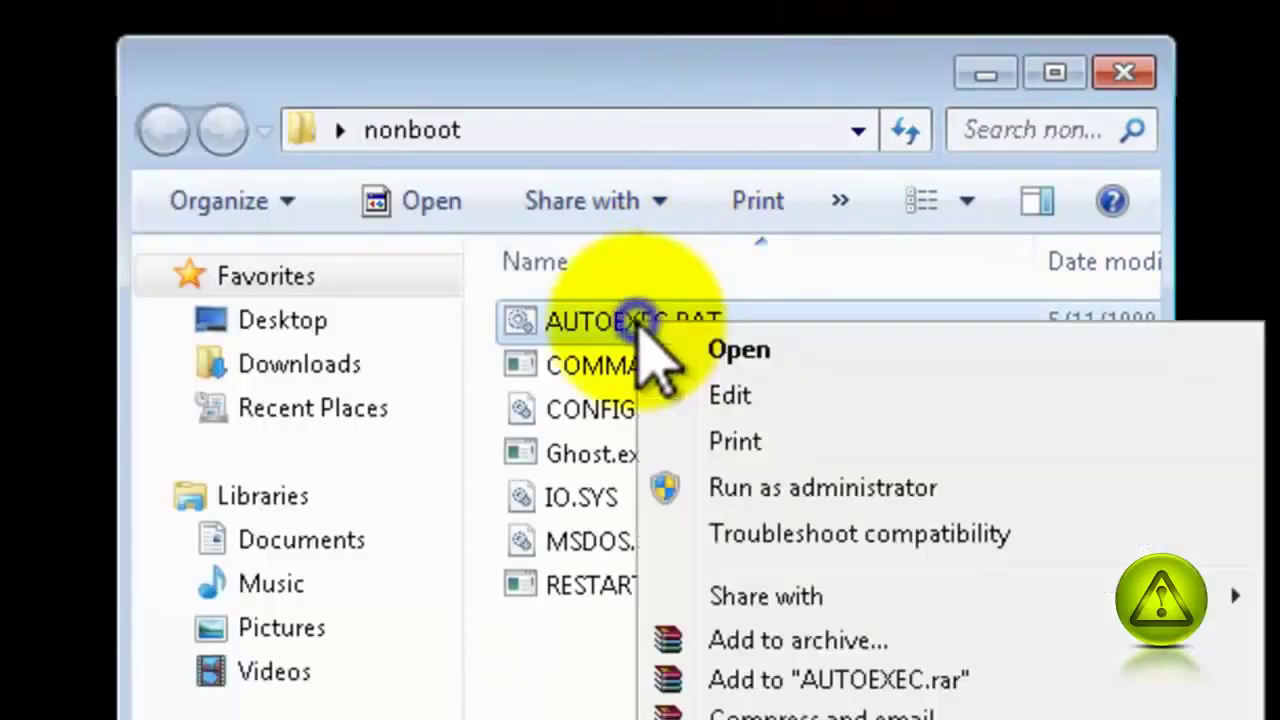
pyautogui.click(752, 396)
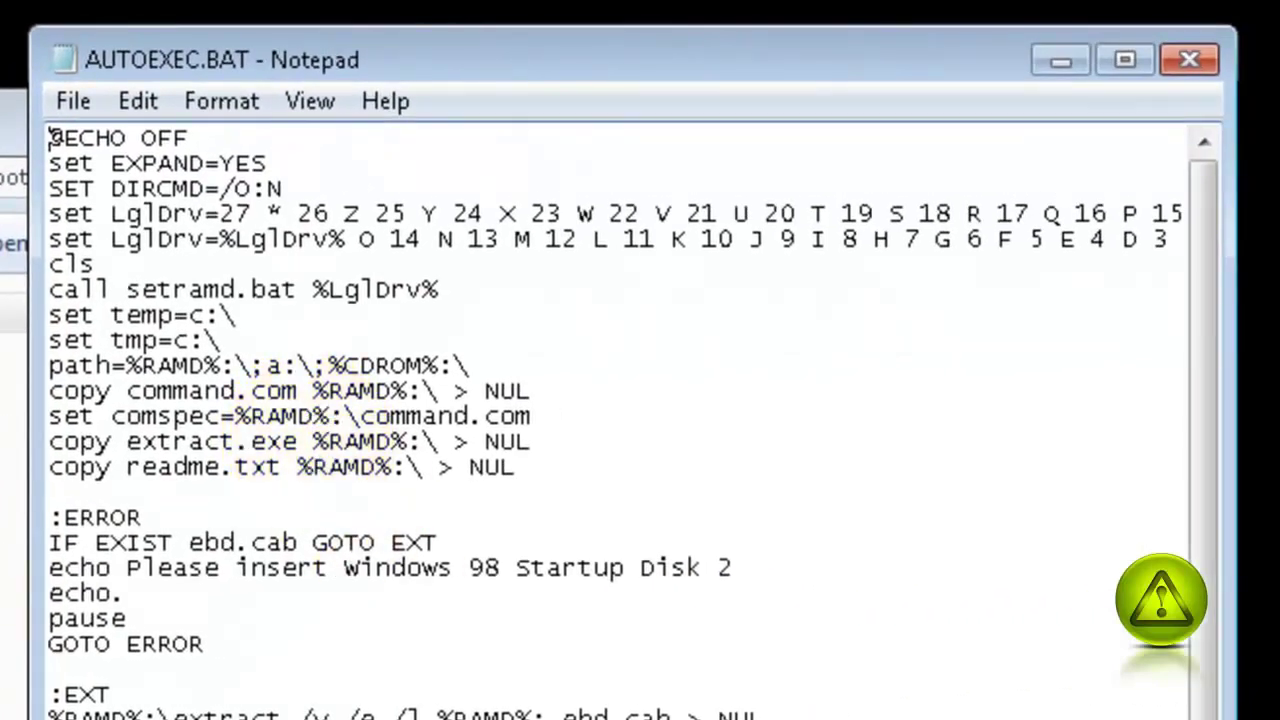
pyautogui.moveTo(40, 715); pyautogui.dragTo(48, 163)
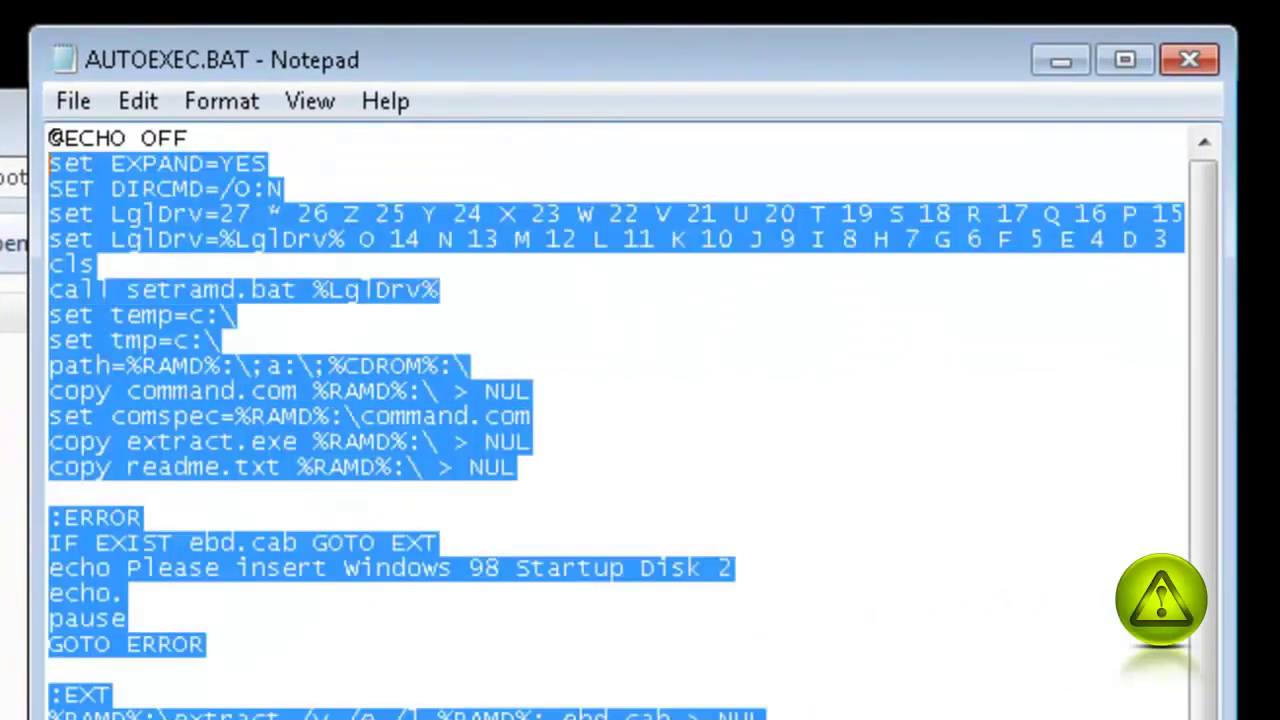
pyautogui.press('Delete')
pyautogui.moveTo(263, 314); pyautogui.dragTo(30, 135)
pyautogui.press('Delete')
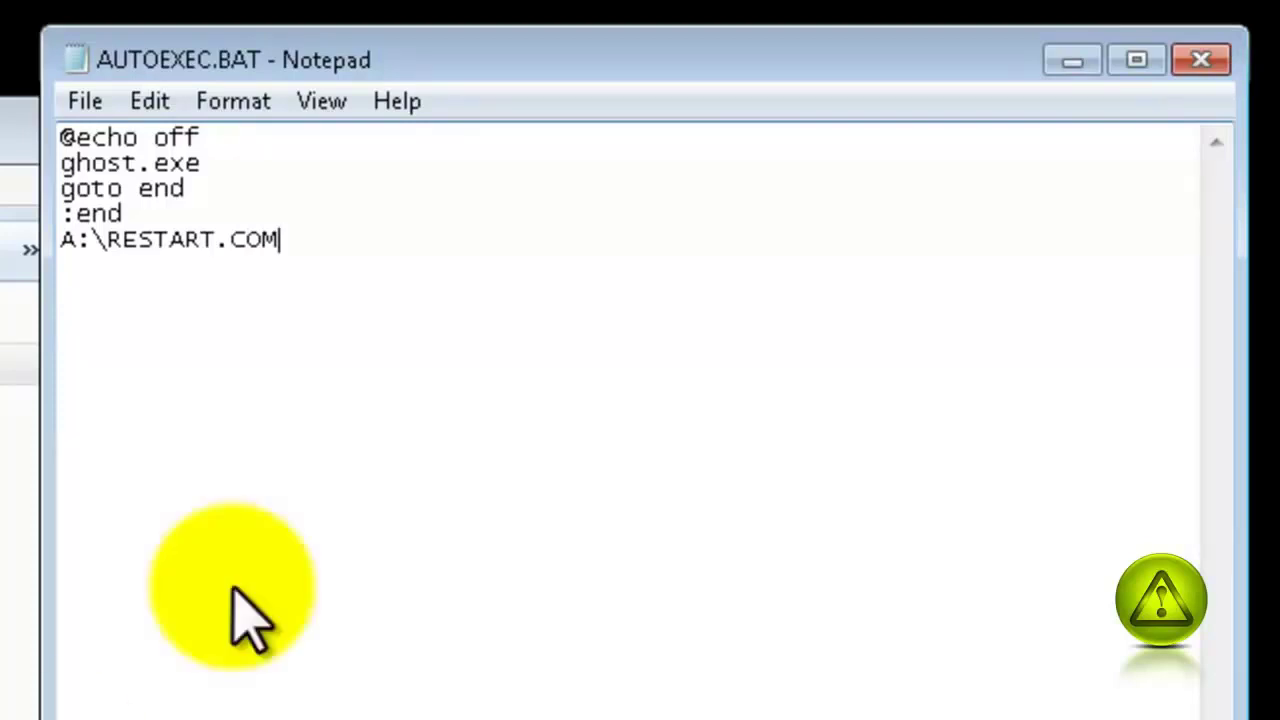
pyautogui.click(1200, 62)
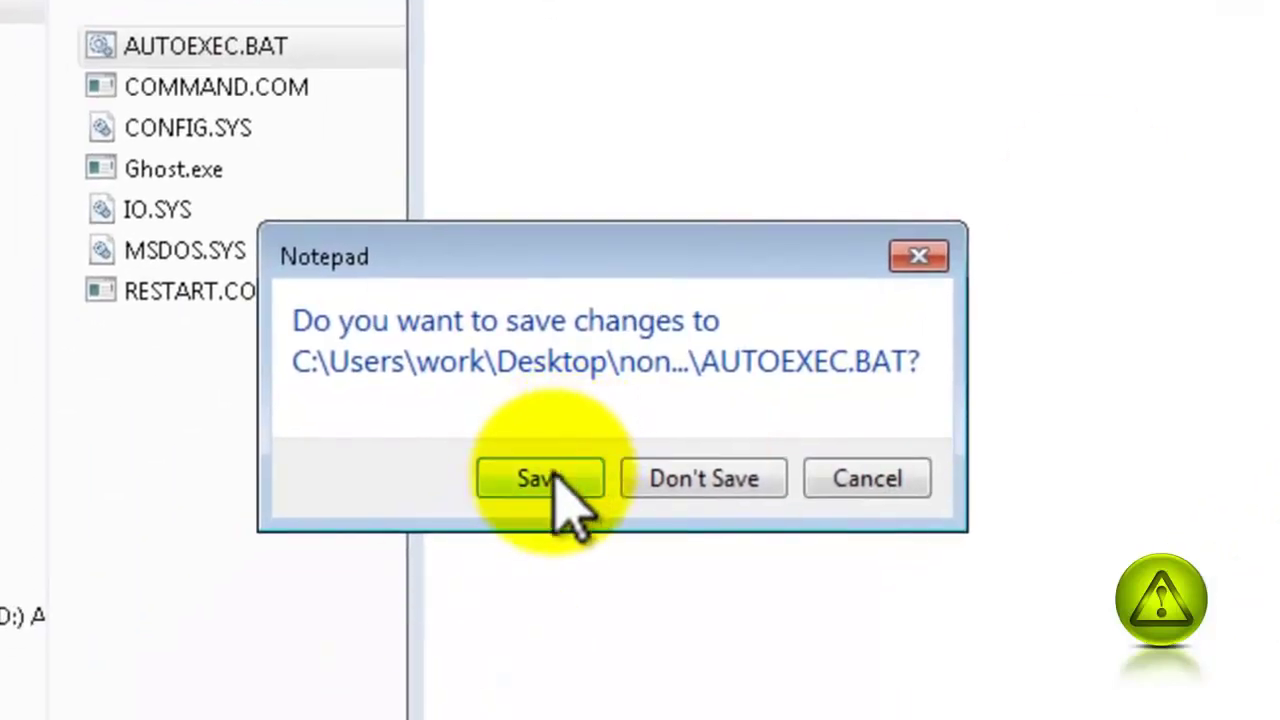
pyautogui.click(550, 476)
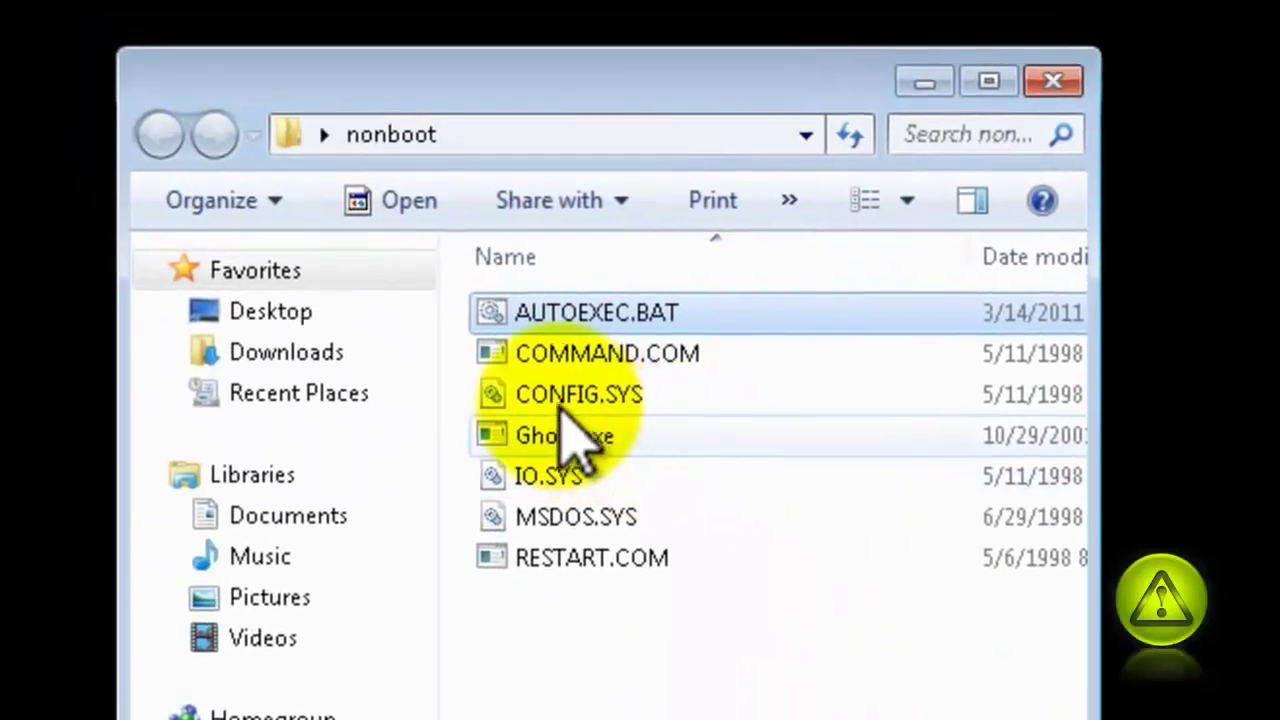
# - Open CONFIG.SYS from the nonboot folder for editing and delete the [menu], [CD], [NOCD] and [HELP] sections
pyautogui.rightClick(432, 311)
pyautogui.click(700, 462)
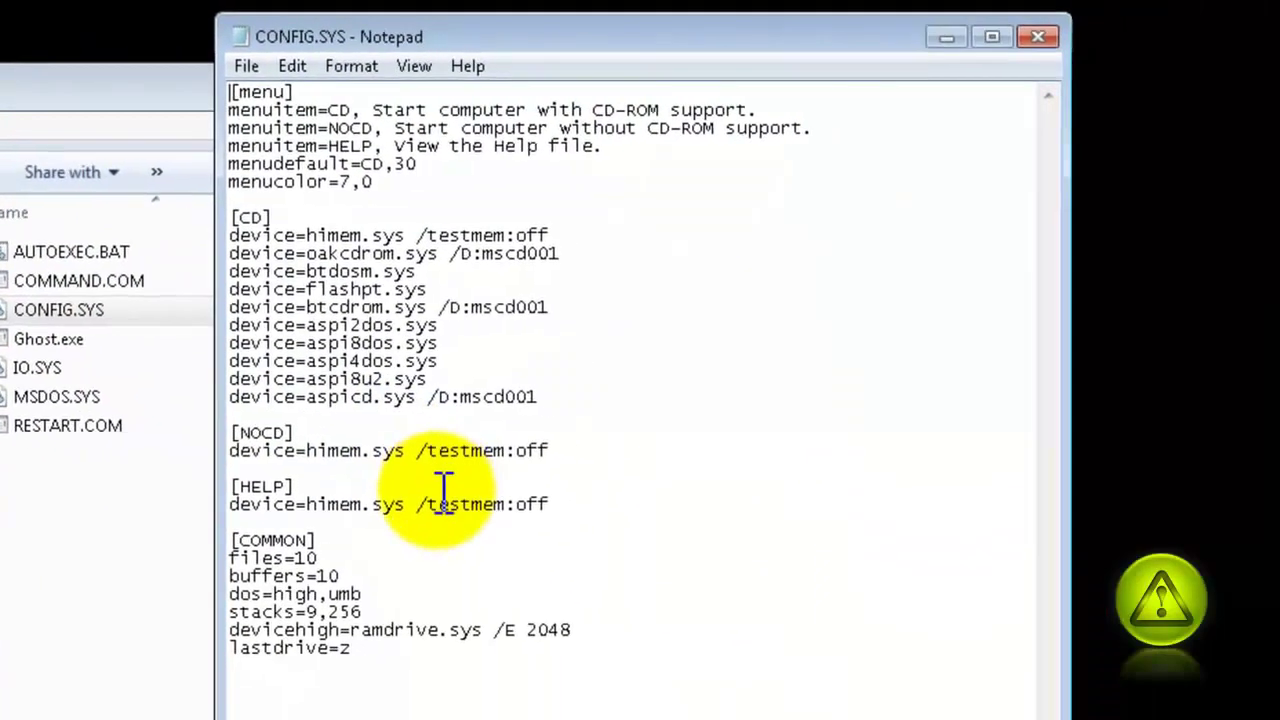
pyautogui.moveTo(440, 524); pyautogui.dragTo(35, 8)
pyautogui.press('Delete')
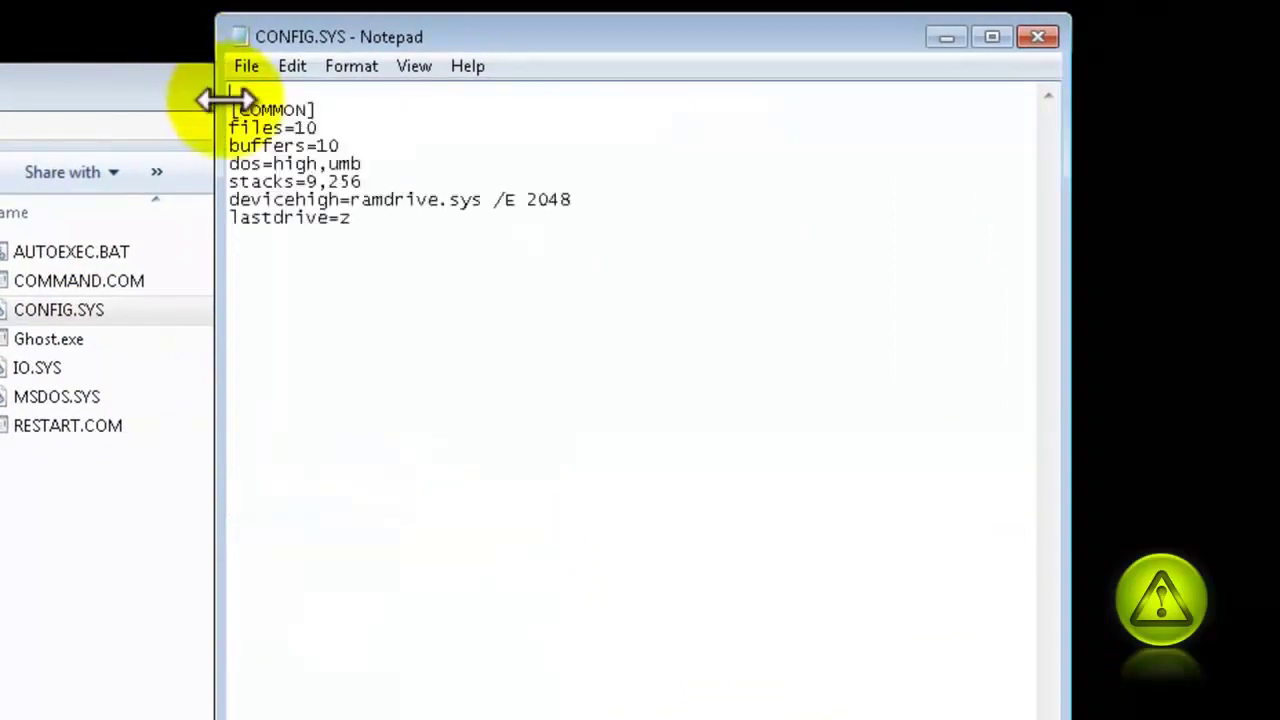
pyautogui.click(231, 104)
# - Delete the lines from files=10 through devicehigh in CONFIG.SYS, leaving only [COMMON] and lastdrive=z, and save the file
pyautogui.moveTo(624, 237); pyautogui.dragTo(235, 216)
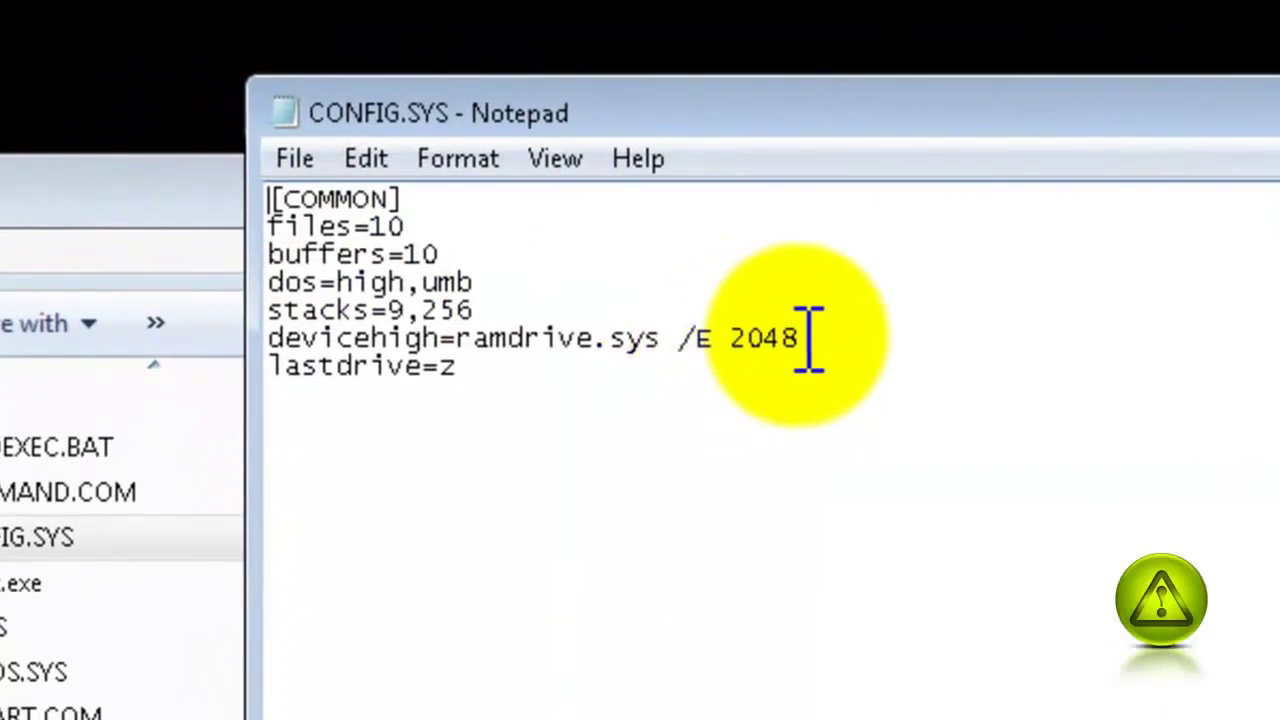
pyautogui.moveTo(265, 311); pyautogui.dragTo(229, 229)
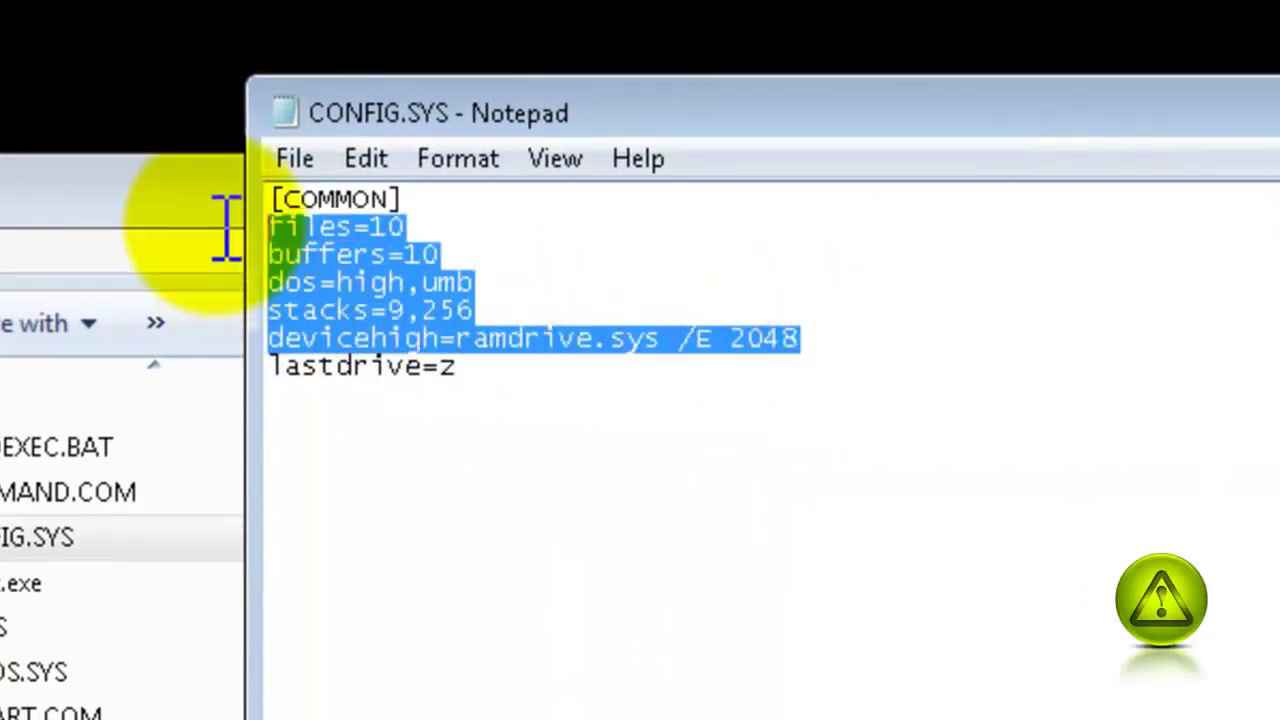
pyautogui.press('Delete')
pyautogui.press('BackSpace')
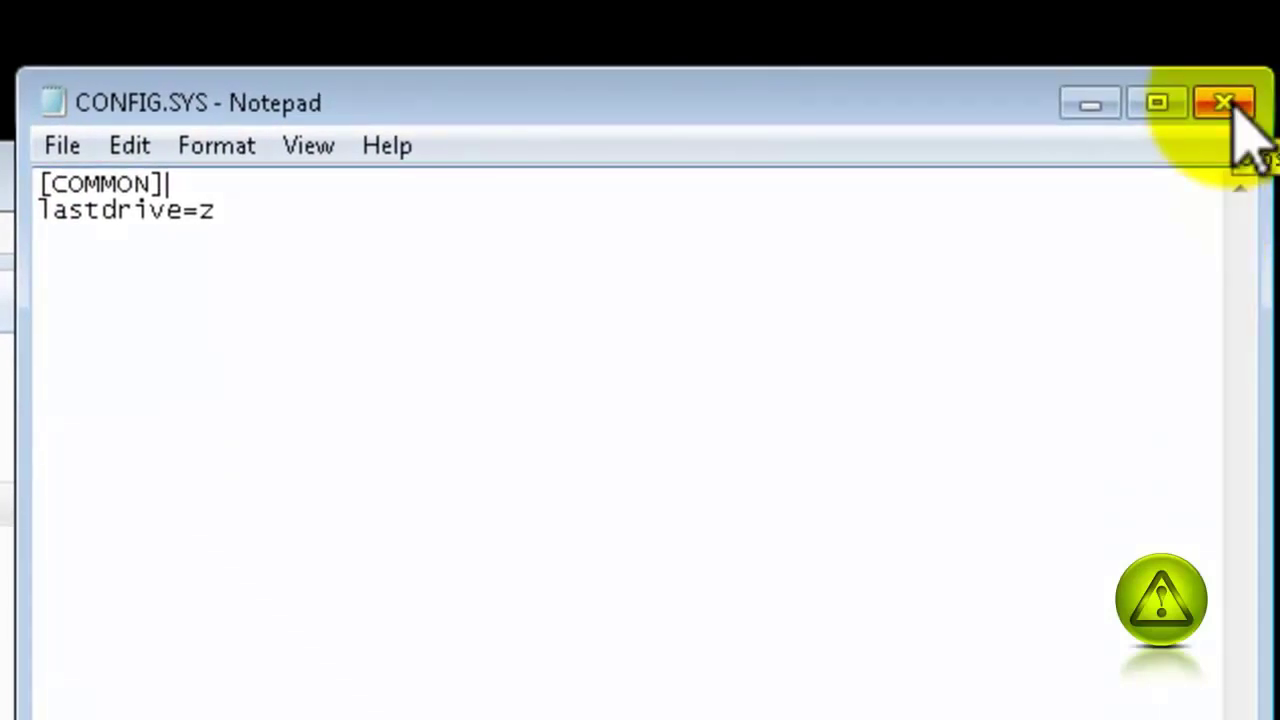
pyautogui.click(1234, 104)
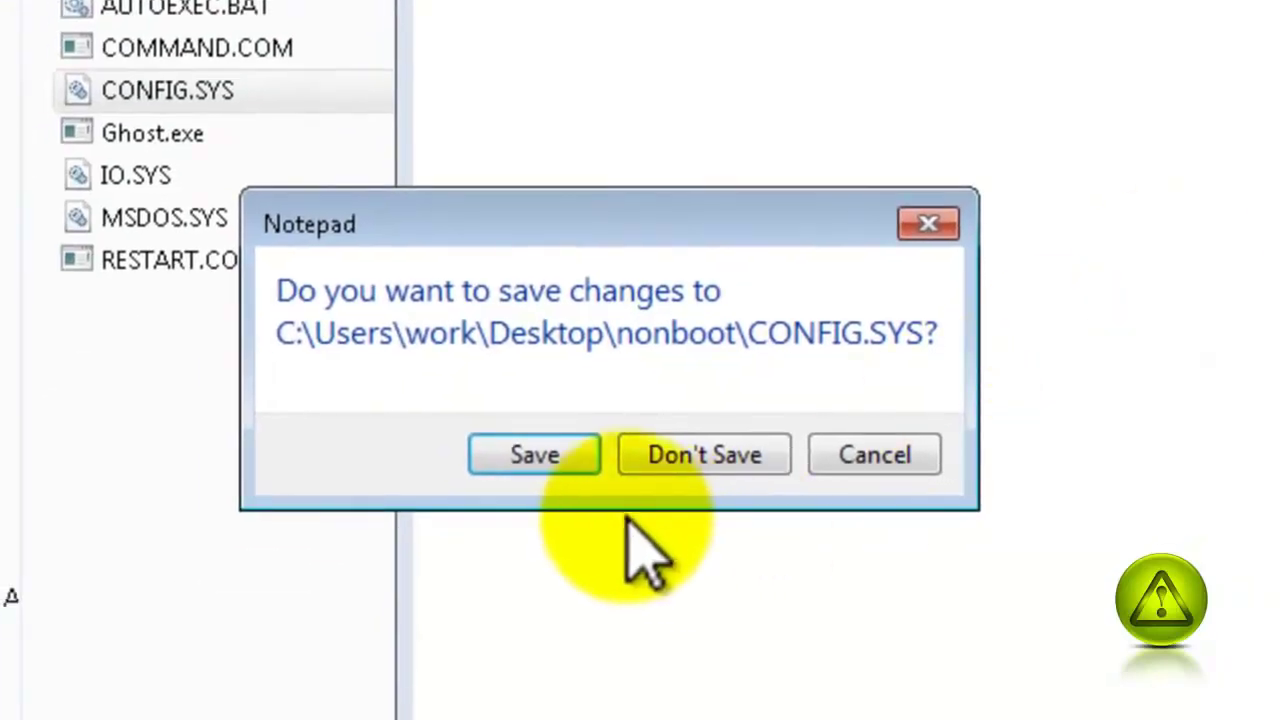
pyautogui.click(537, 462)
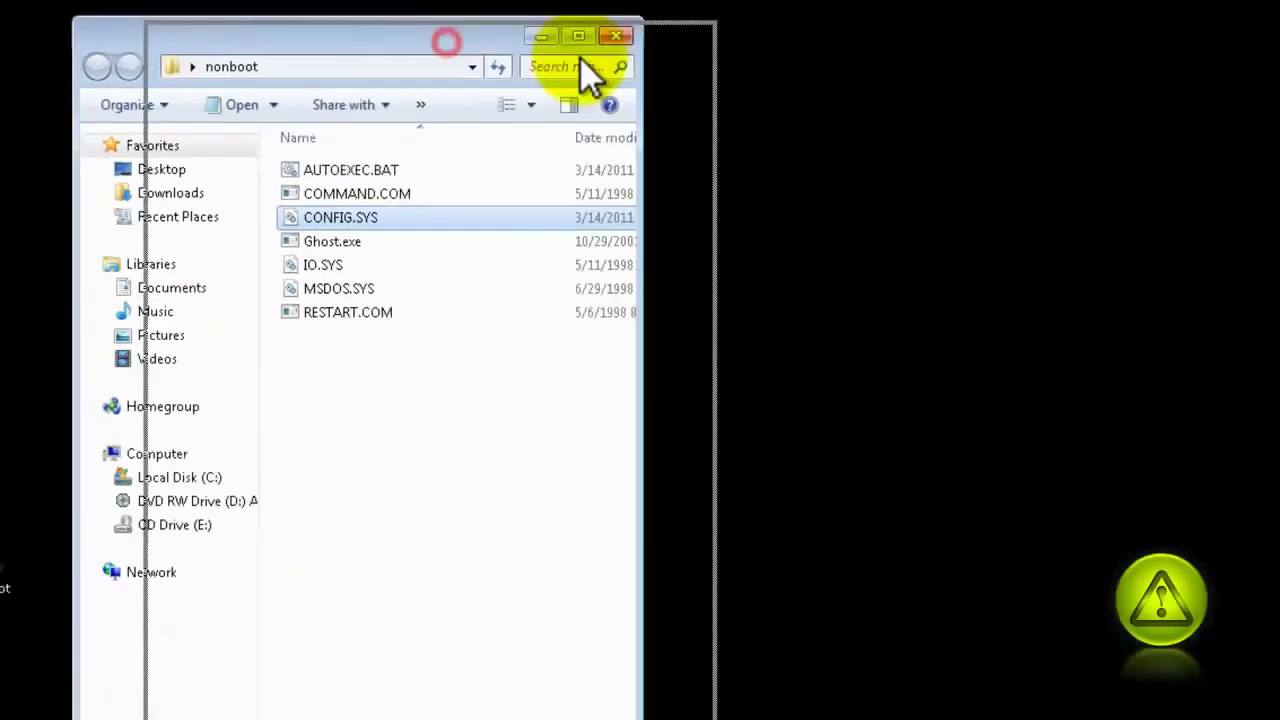
# - Launch WinImage from the desktop, dismiss its evaluation notice and place its window beside the nonboot folder window
pyautogui.moveTo(583, 58); pyautogui.dragTo(1006, 75)
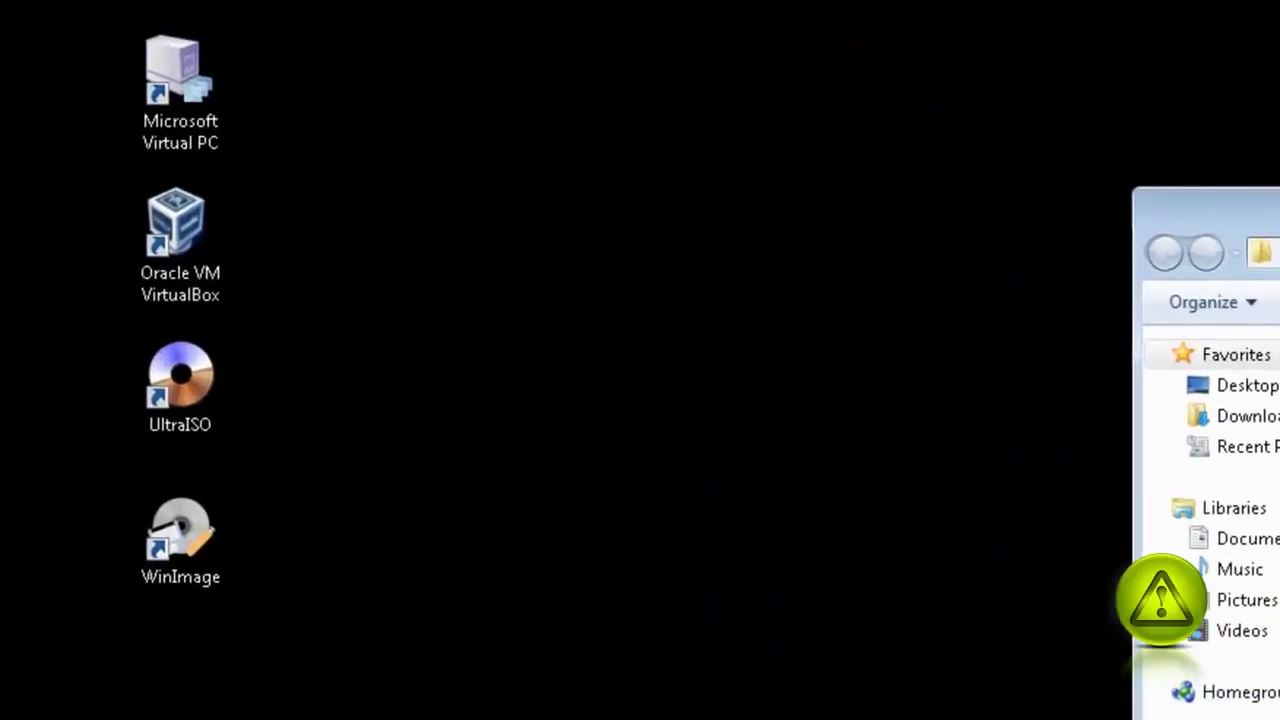
pyautogui.click(182, 575)
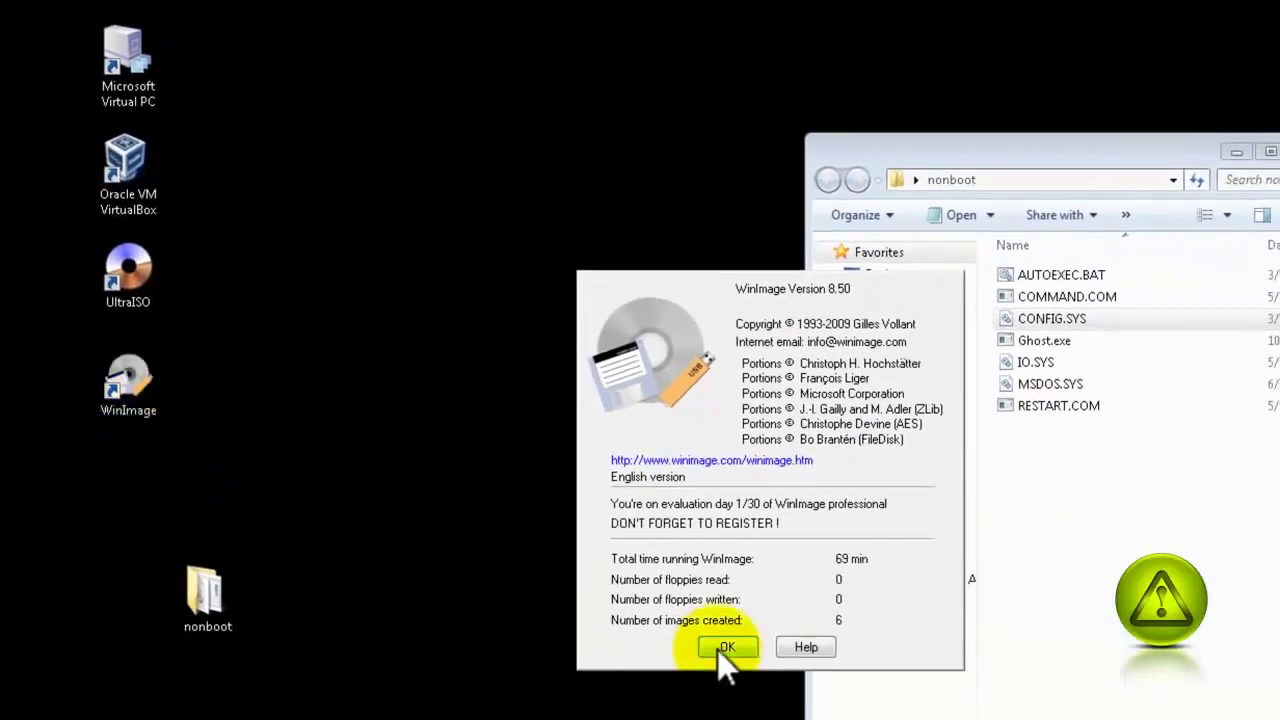
pyautogui.click(721, 646)
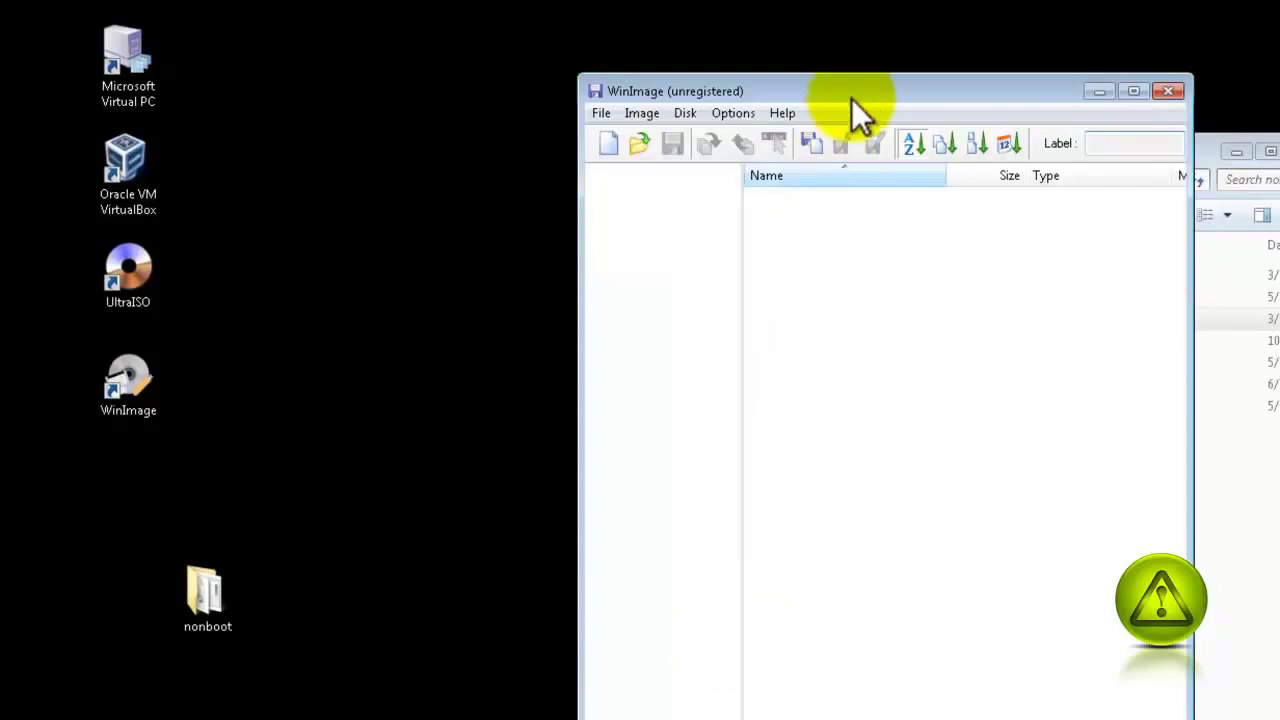
pyautogui.moveTo(853, 88); pyautogui.dragTo(443, 158)
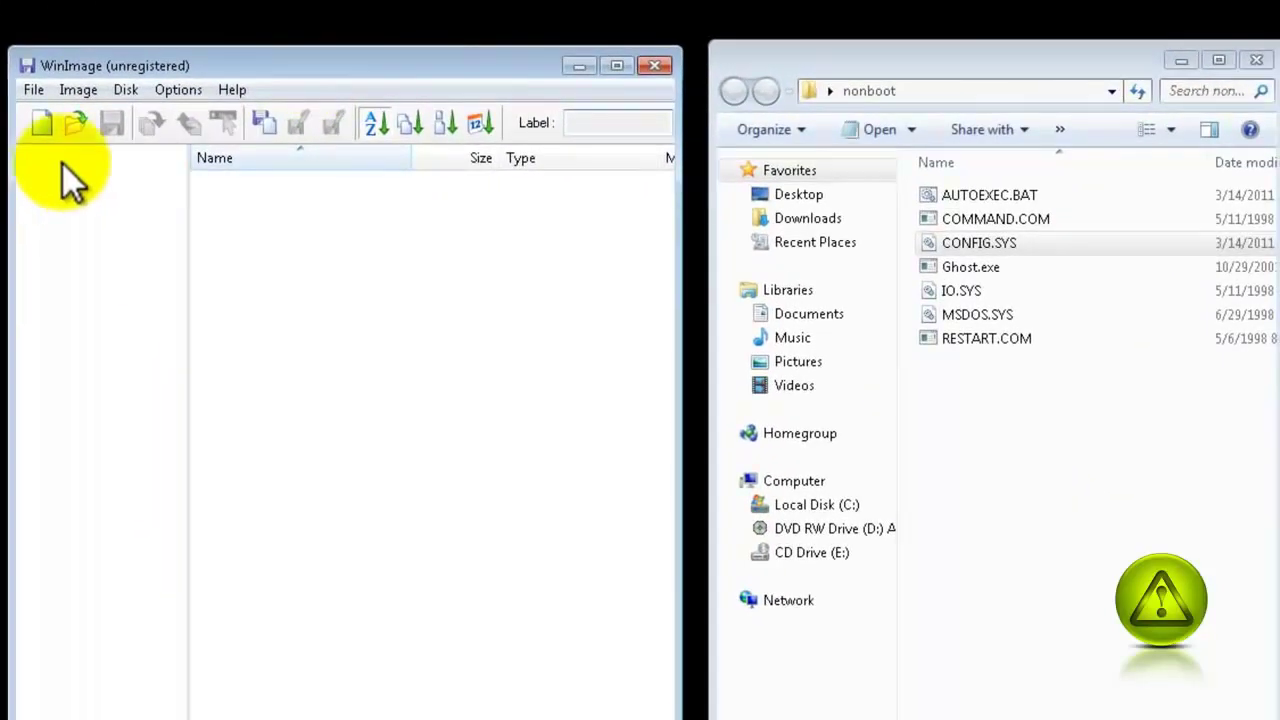
# - Create a new floppy image in the standard 1.44 MB format
pyautogui.click(41, 122)
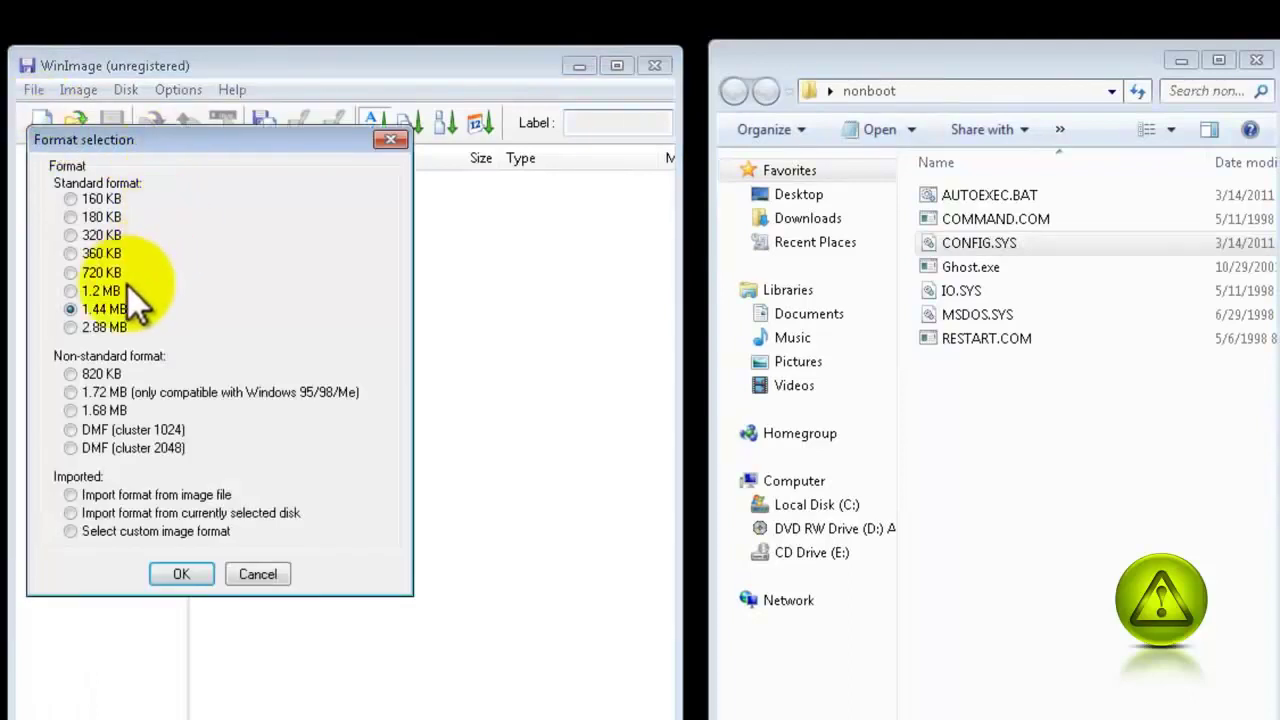
pyautogui.click(1274, 515)
pyautogui.moveTo(794, 509); pyautogui.dragTo(1249, 509)
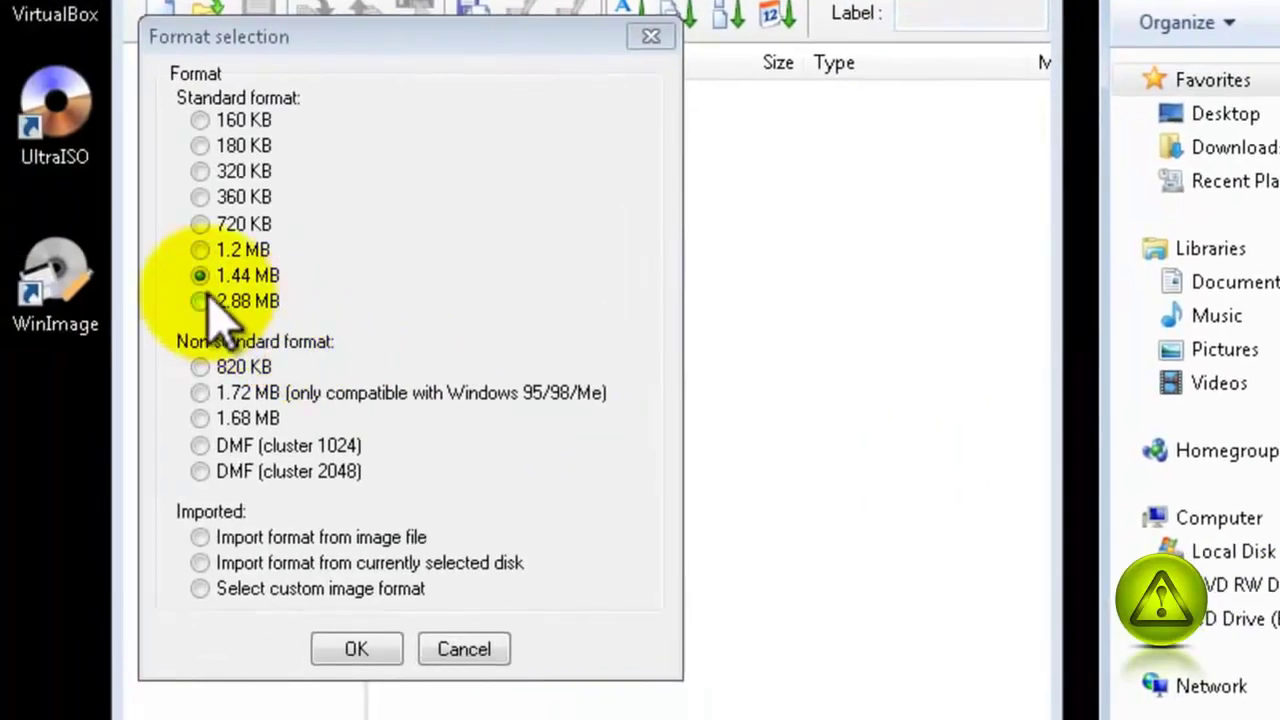
pyautogui.click(357, 647)
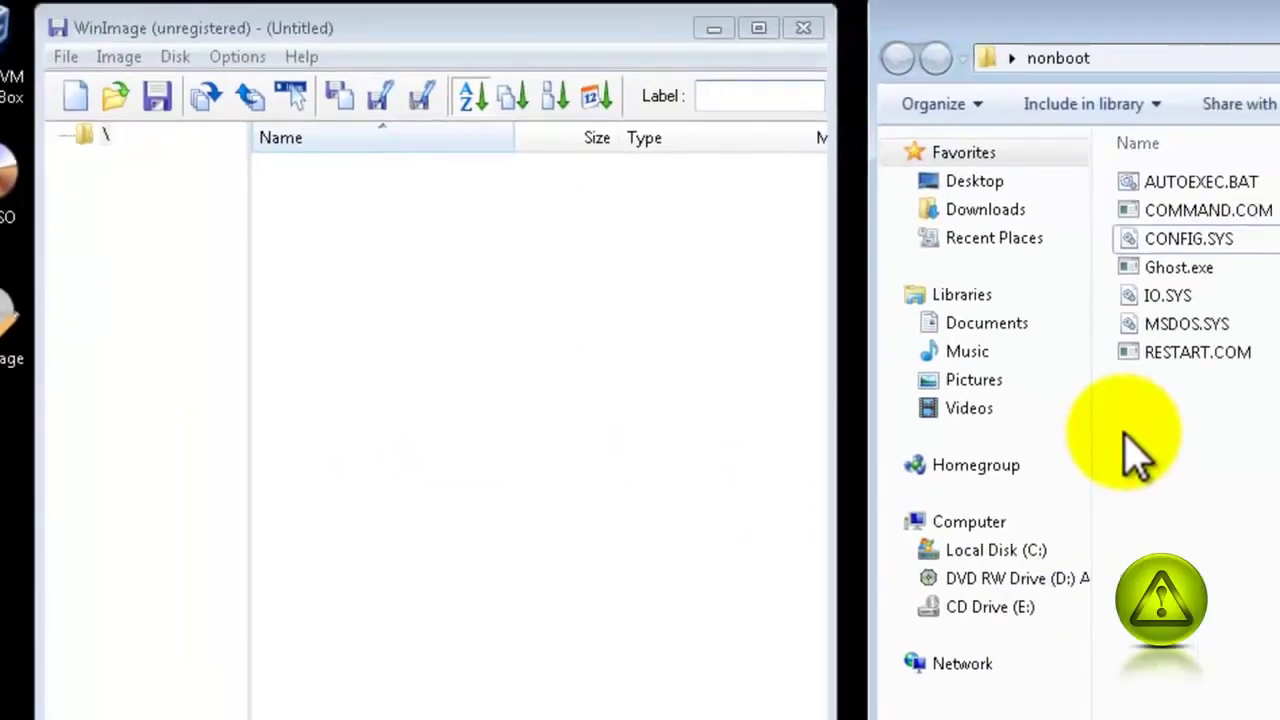
# - Inject all the files from the nonboot folder into the new image
pyautogui.moveTo(1062, 436); pyautogui.dragTo(1212, 196)
pyautogui.moveTo(1125, 214); pyautogui.dragTo(428, 265)
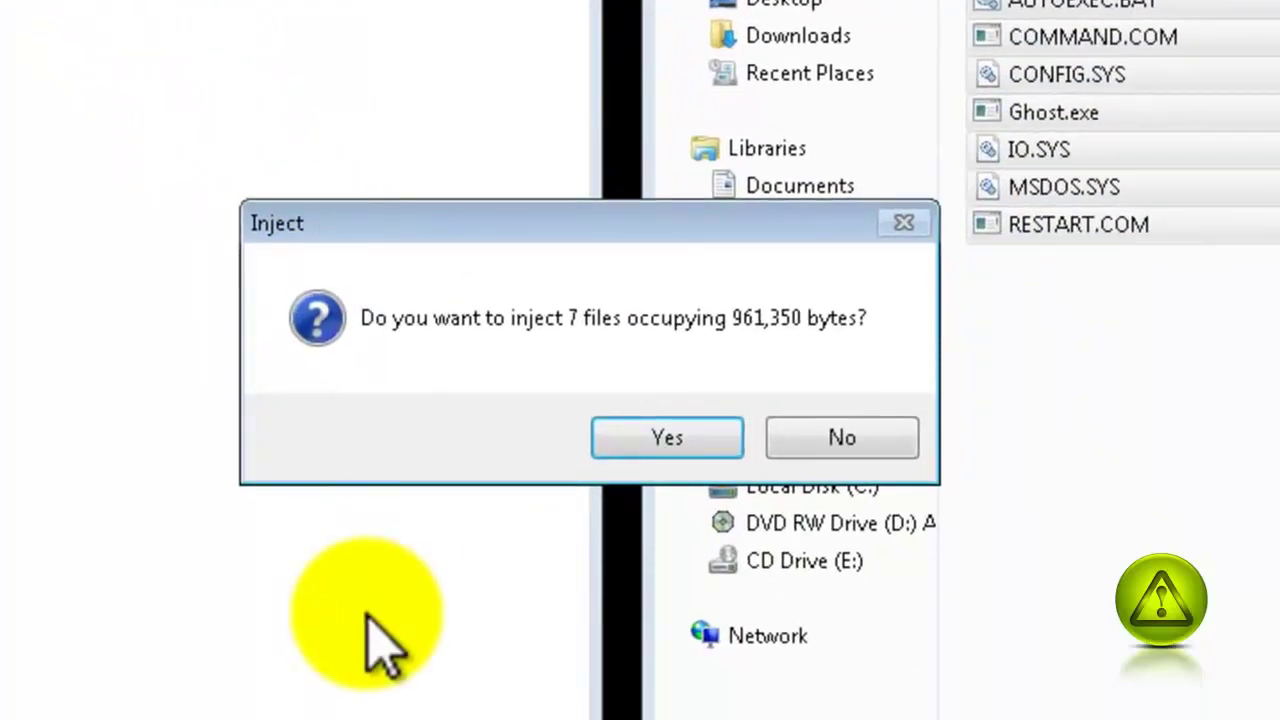
pyautogui.click(657, 442)
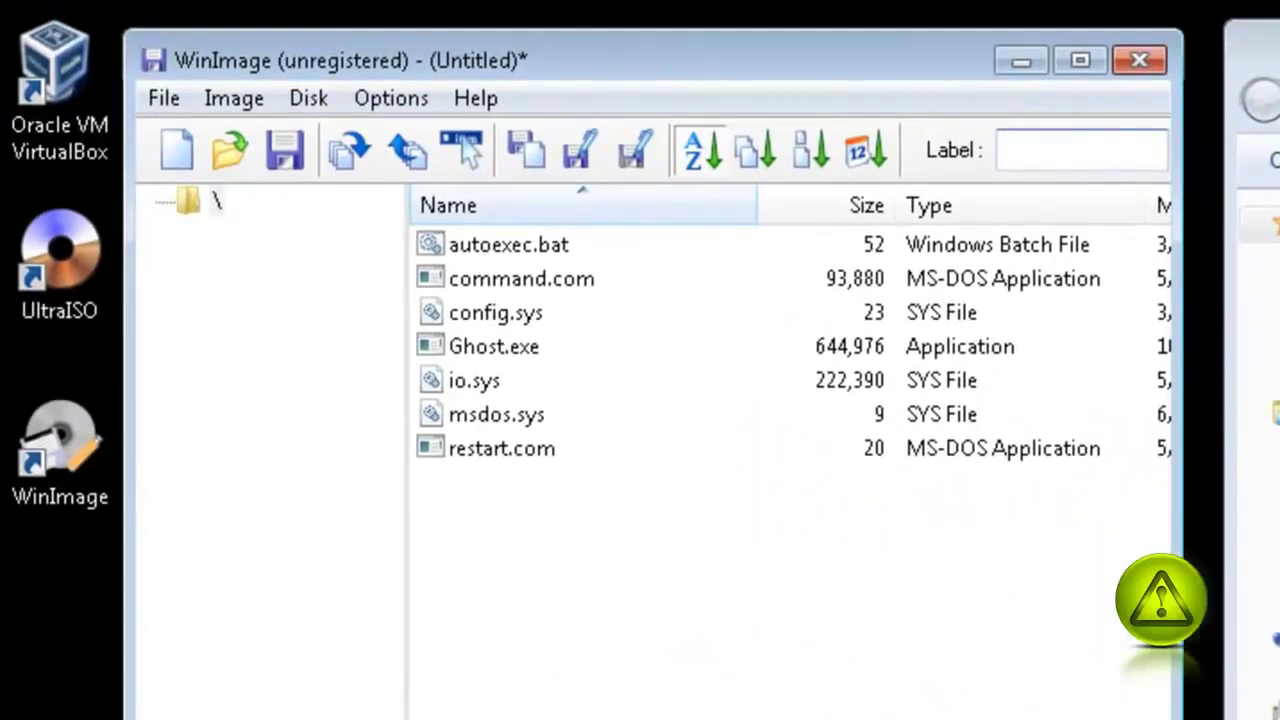
# - Set the image's boot sector to the Windows 95/98 type in the boot sector properties
pyautogui.click(243, 106)
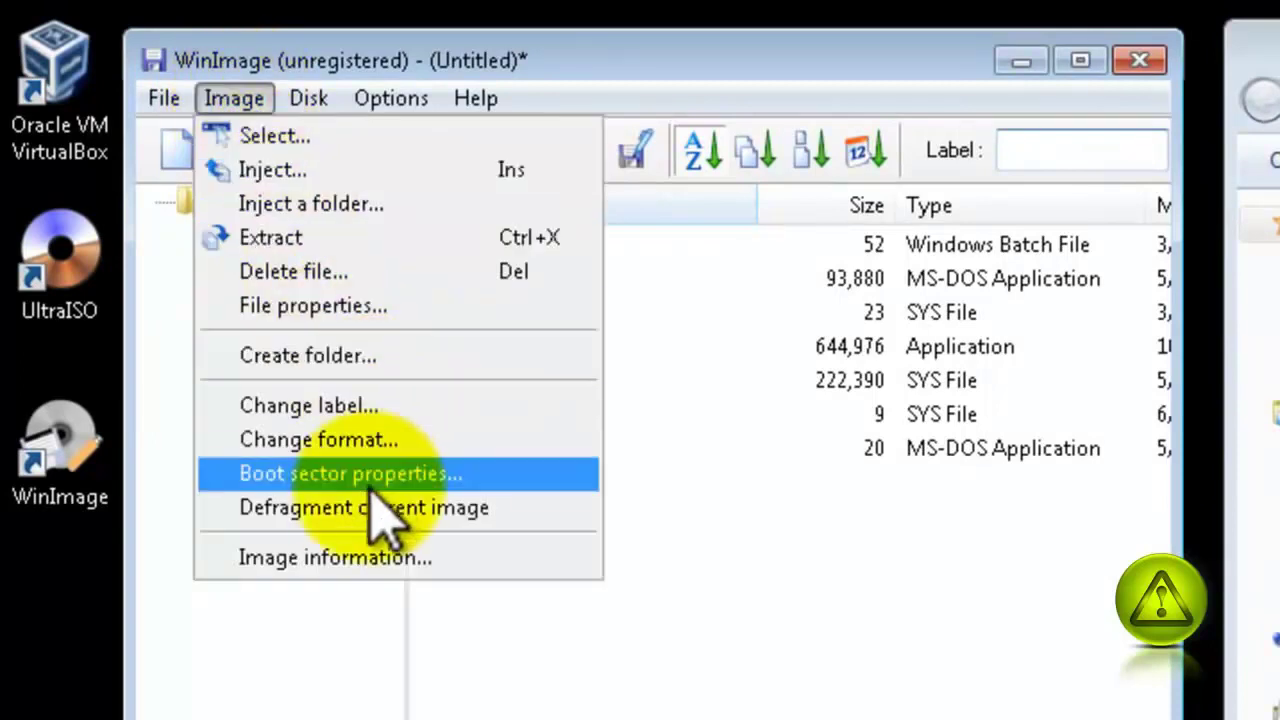
pyautogui.click(516, 484)
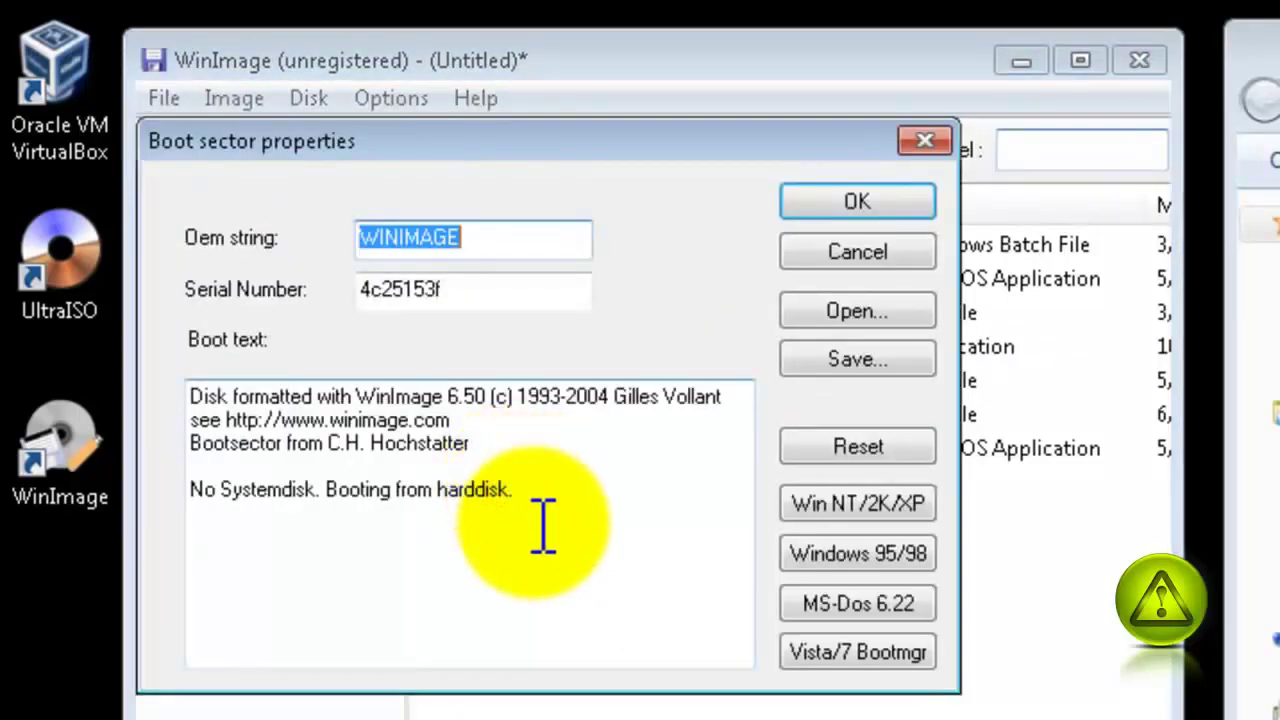
pyautogui.click(886, 566)
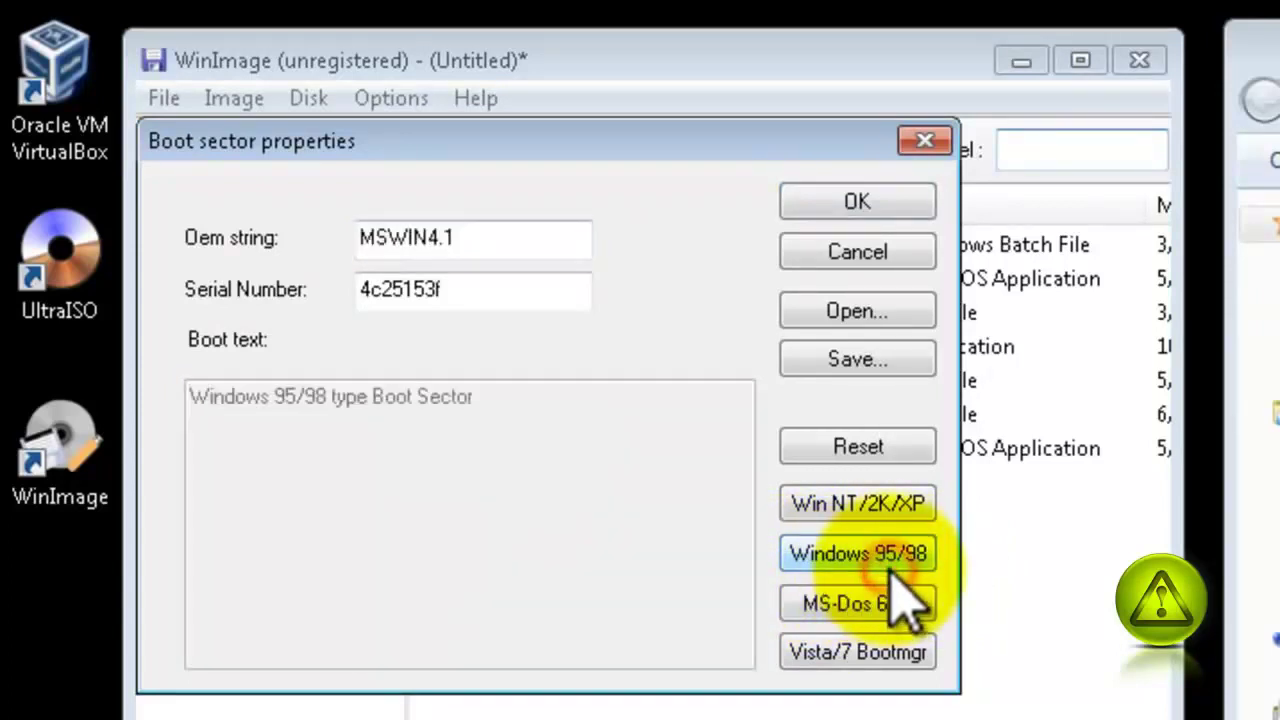
pyautogui.click(857, 212)
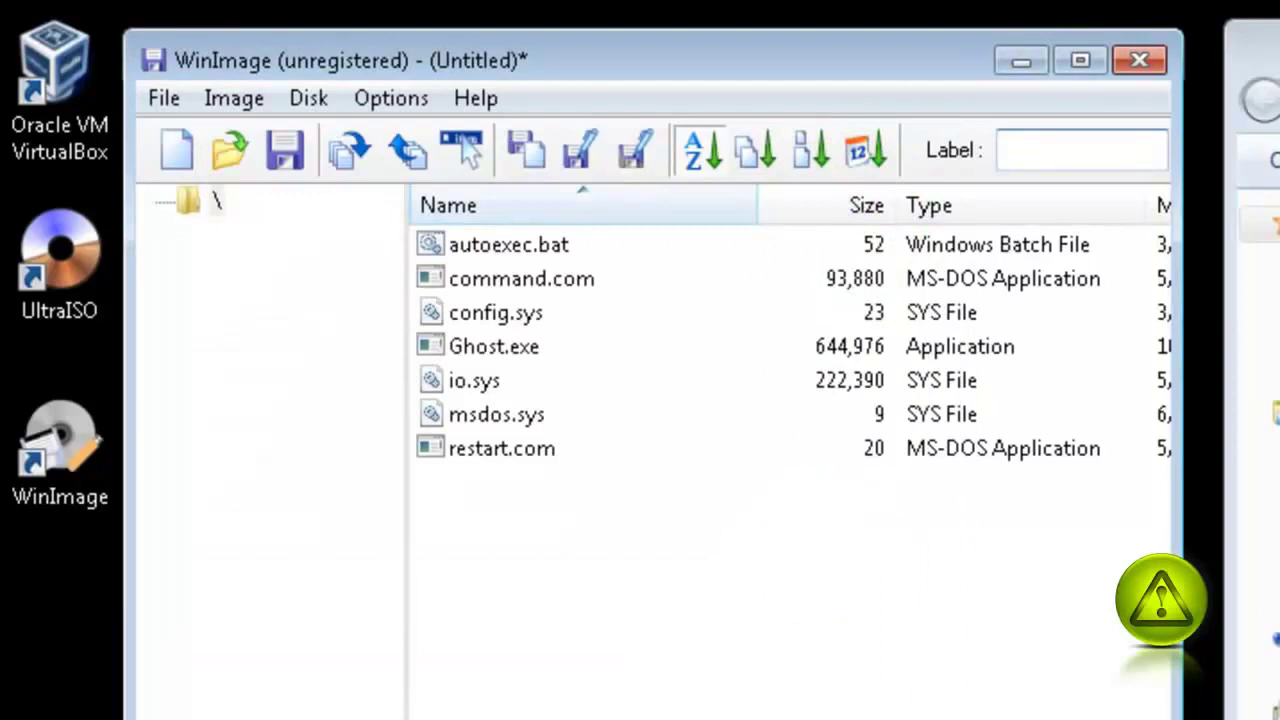
# - Save the image to the Desktop as nonboot.IMA with the Image file (*.ima) type
pyautogui.click(288, 152)
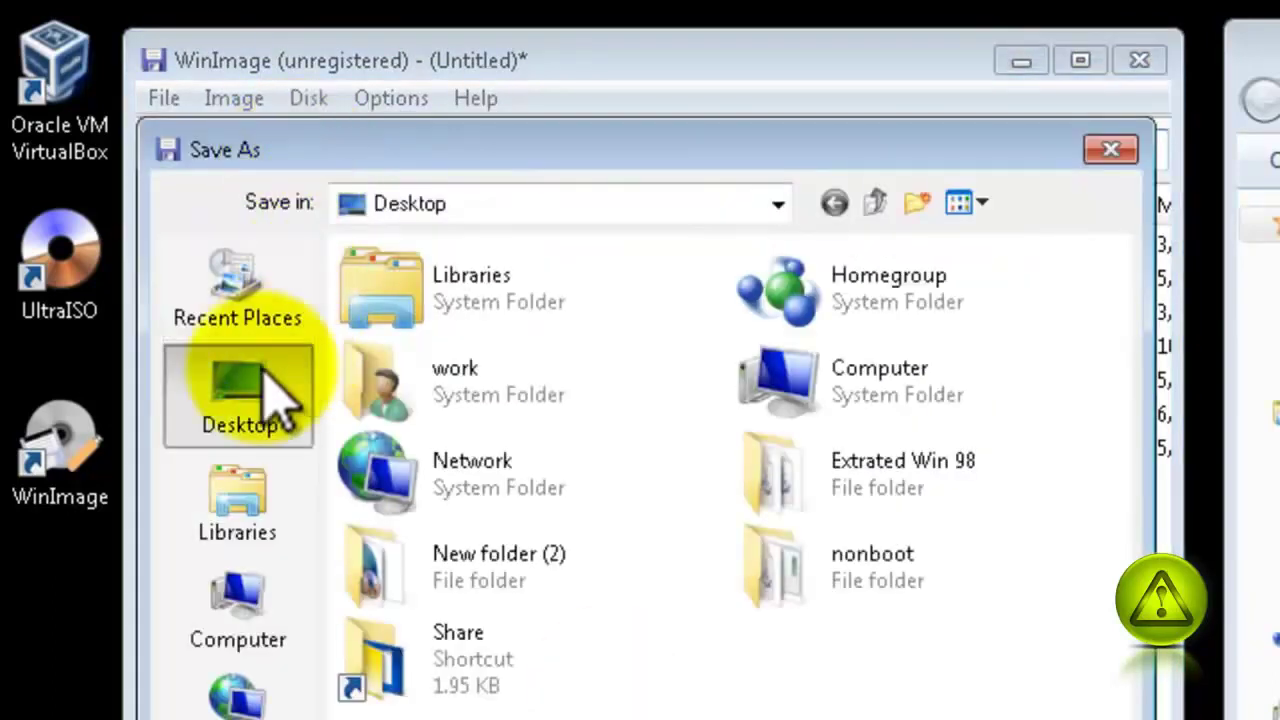
pyautogui.click(245, 410)
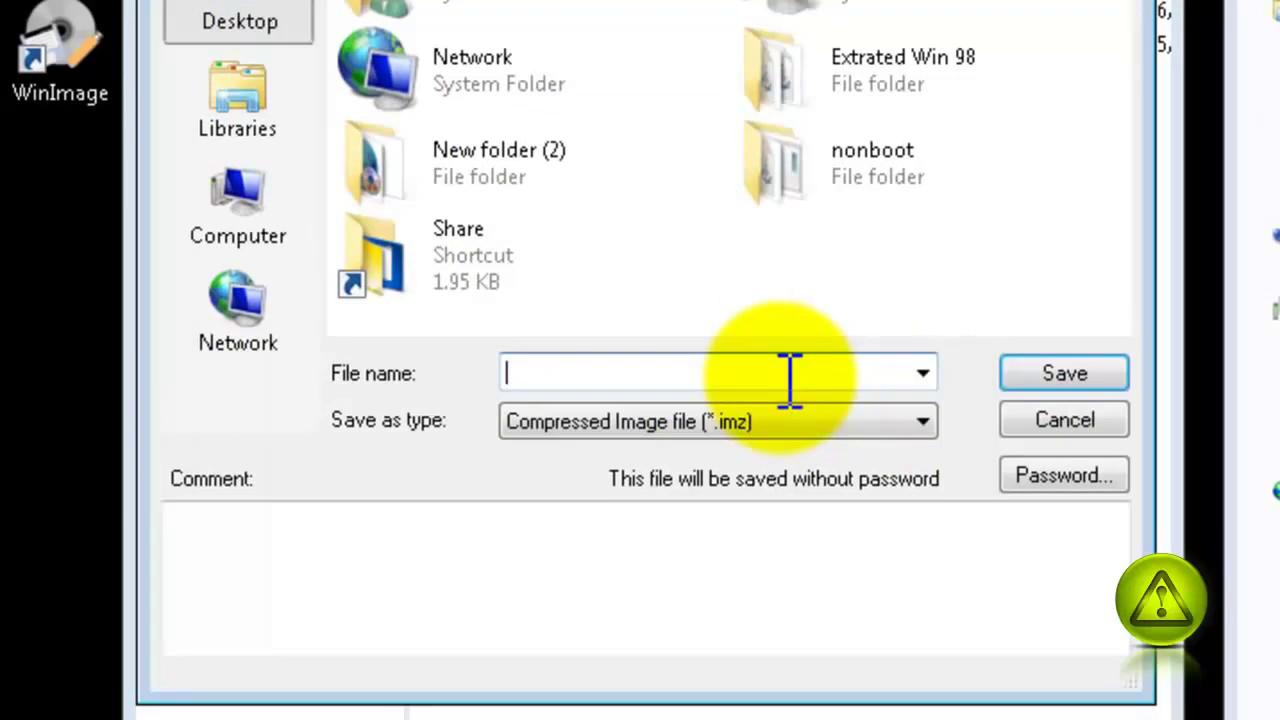
pyautogui.write('NON')
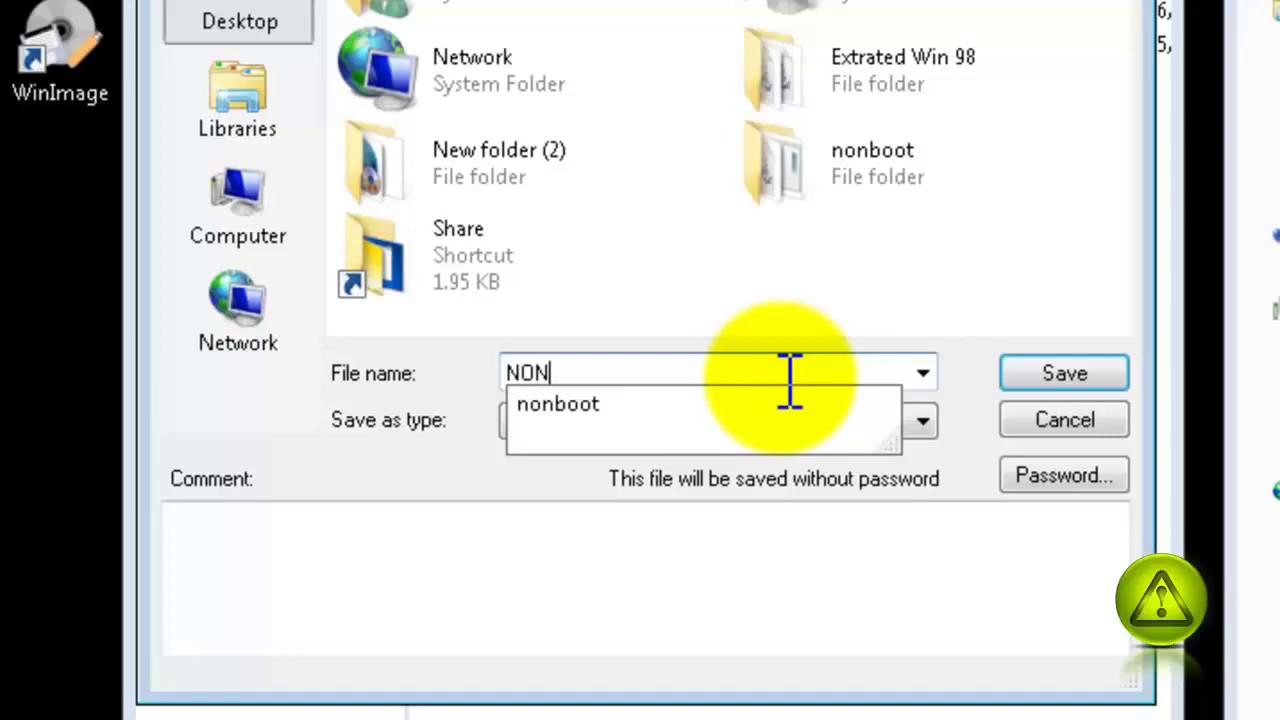
pyautogui.click(571, 403)
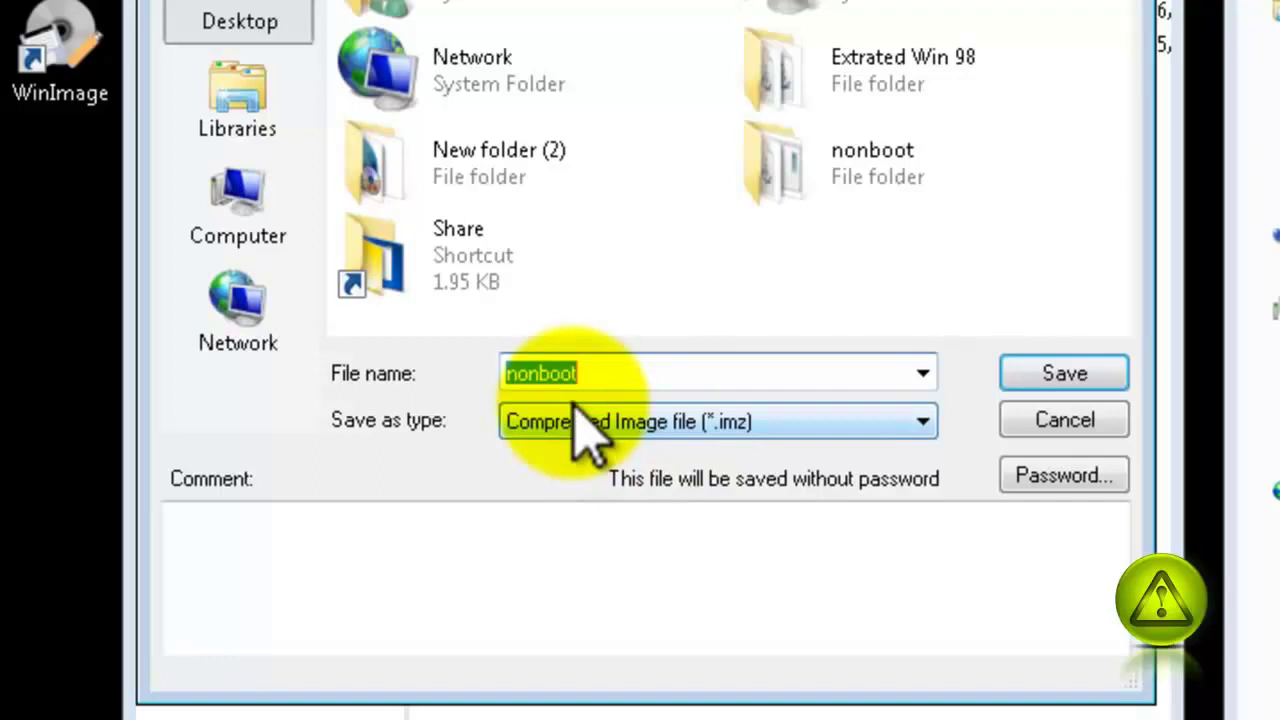
pyautogui.click(922, 423)
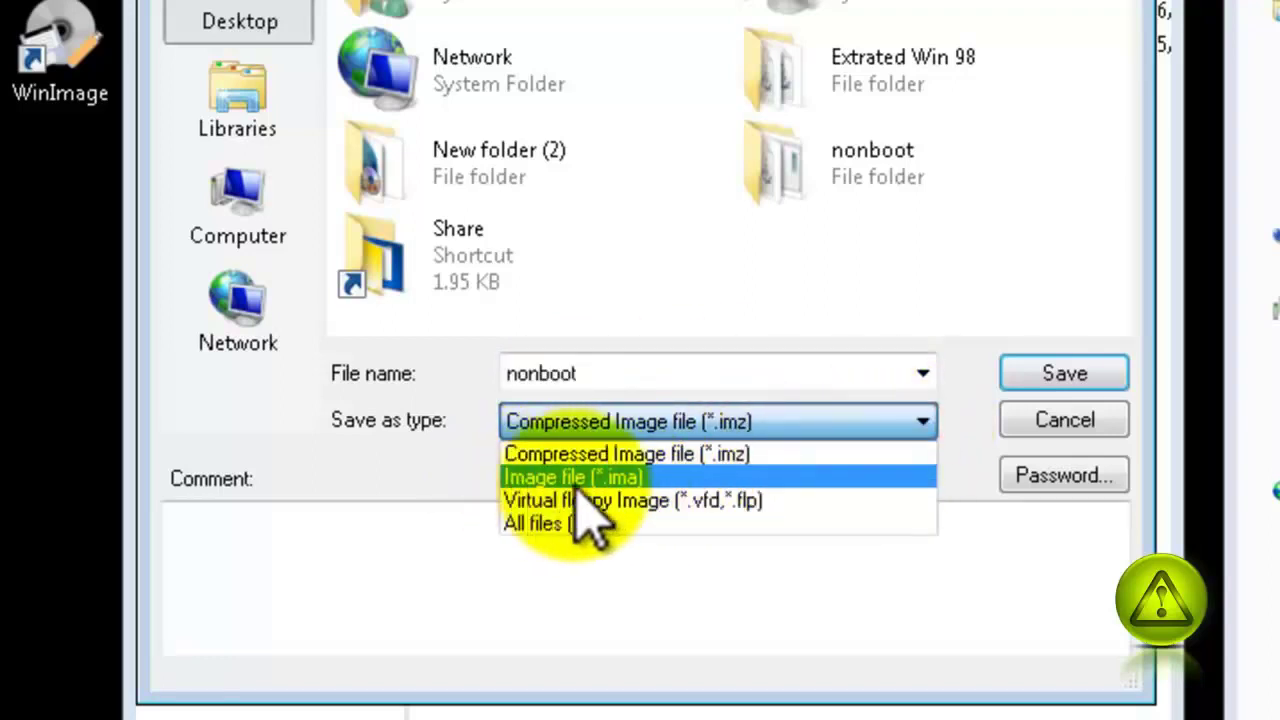
pyautogui.click(827, 480)
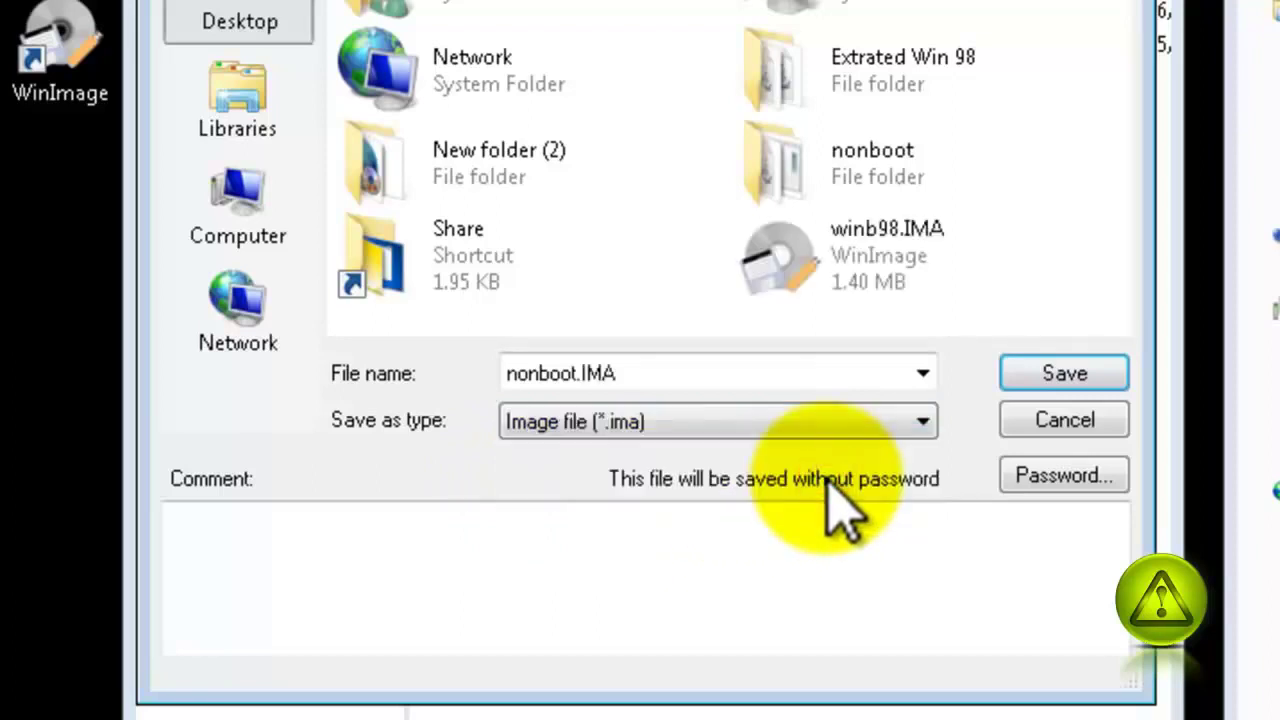
pyautogui.click(1052, 374)
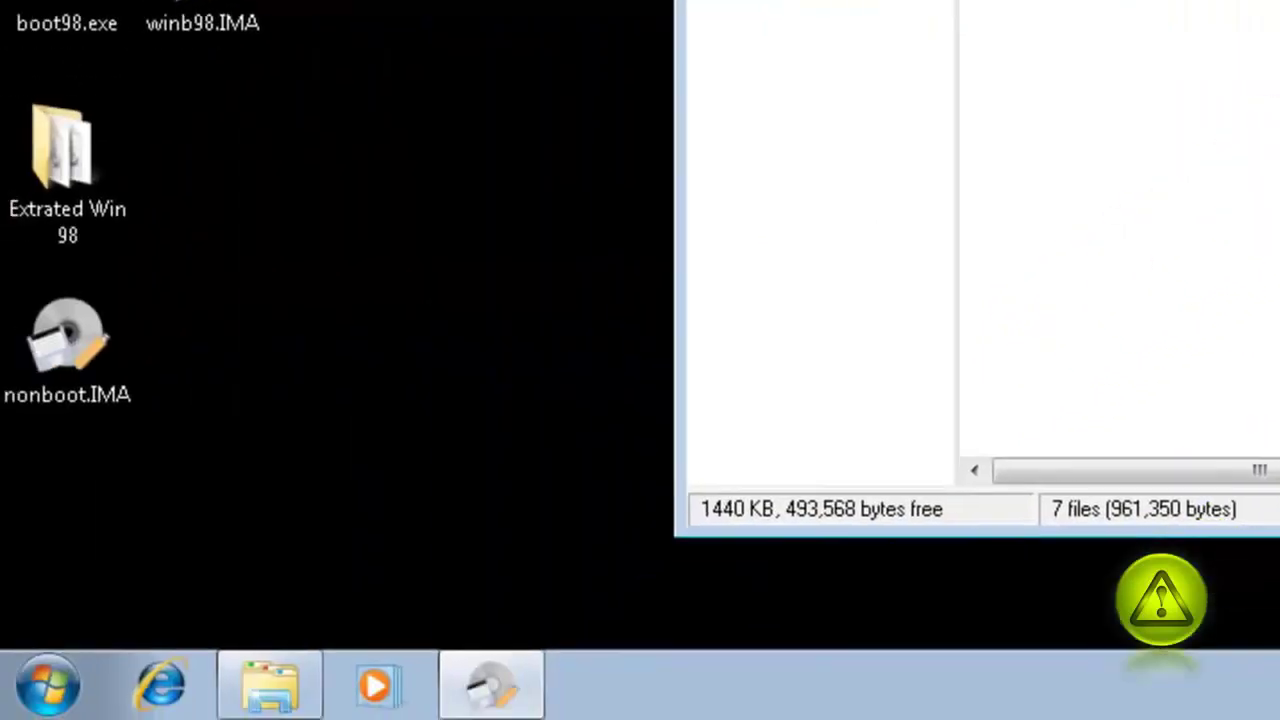
# - Leave the image editor and switch to Oracle VM VirtualBox from the desktop
pyautogui.click(1234, 149)
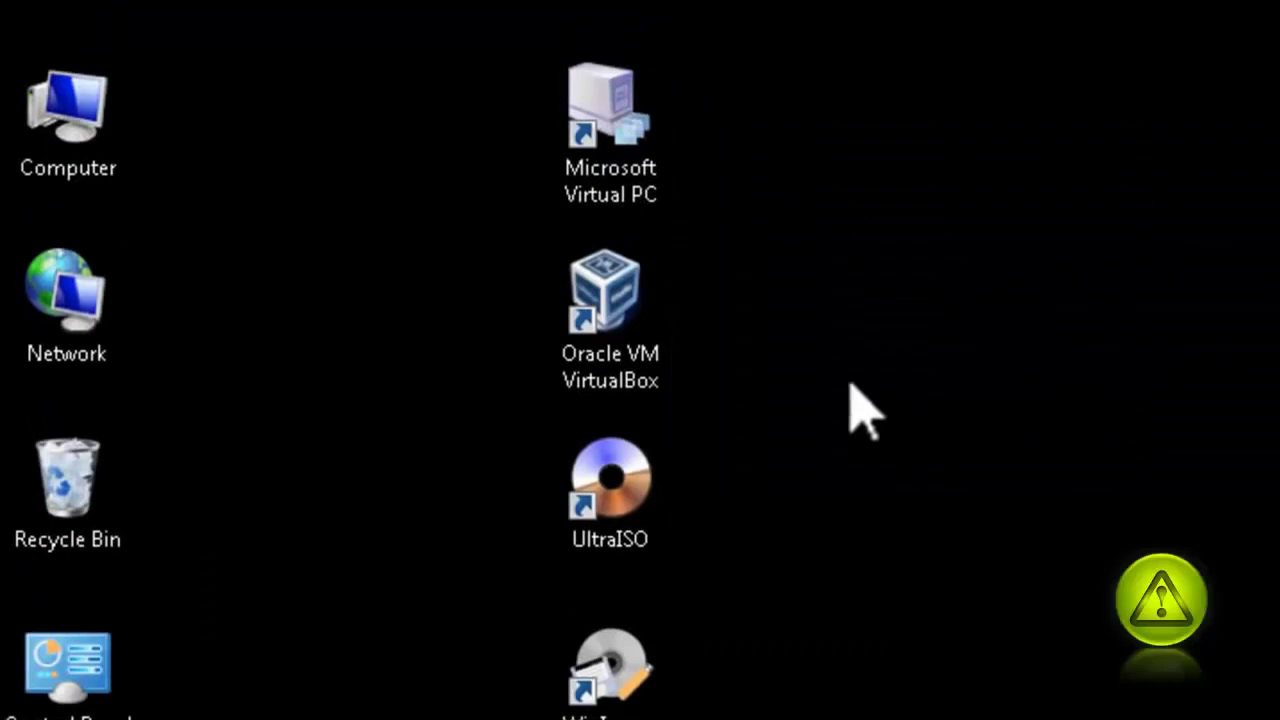
pyautogui.click(611, 371)
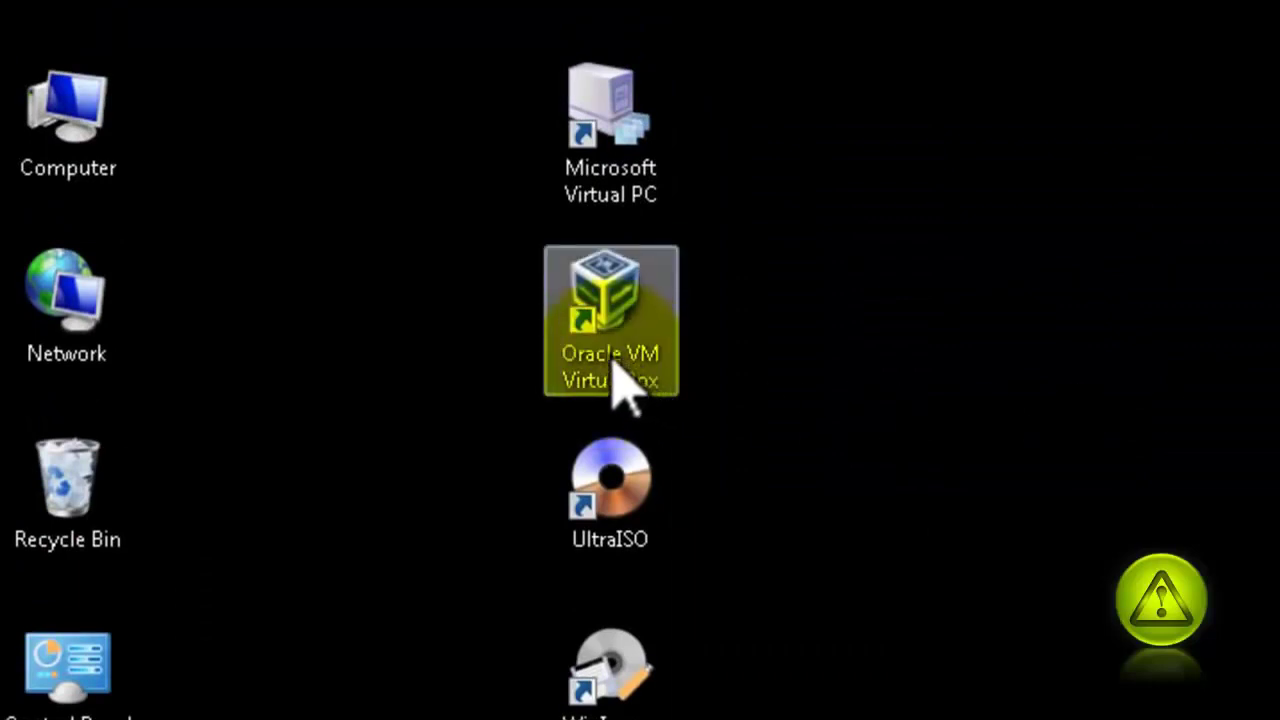
pyautogui.click(598, 408)
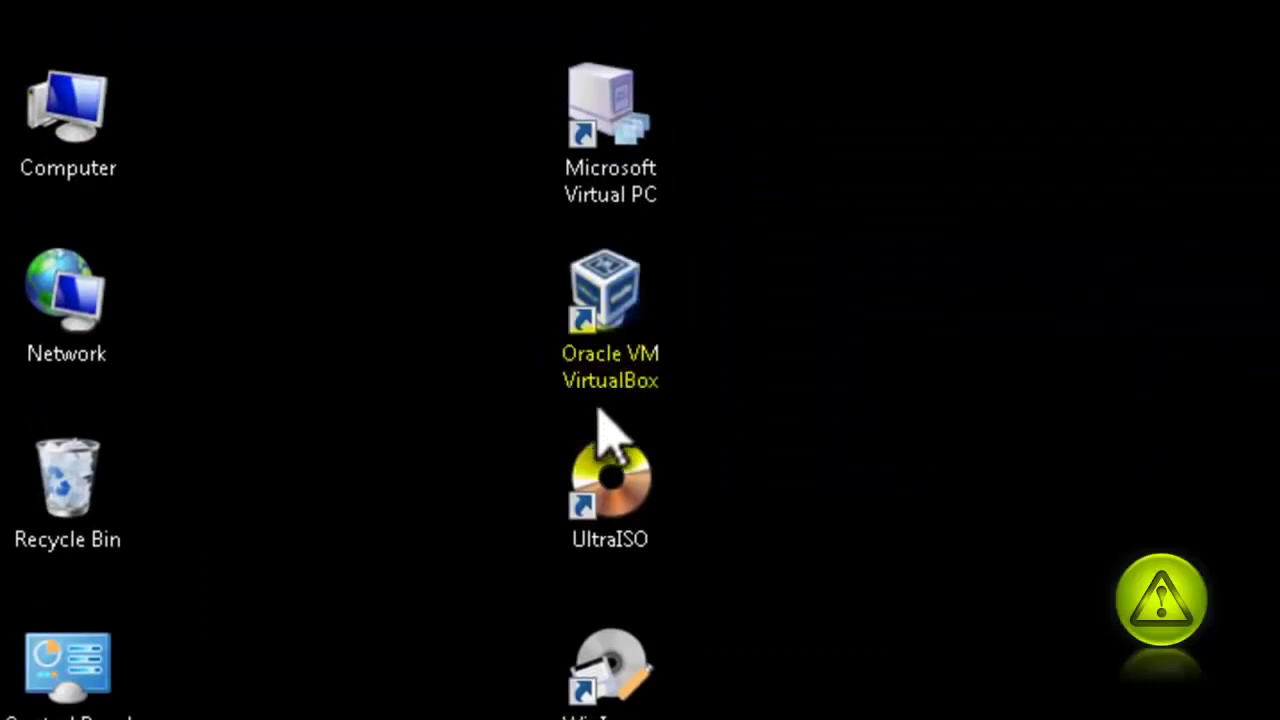
pyautogui.doubleClick(595, 310)
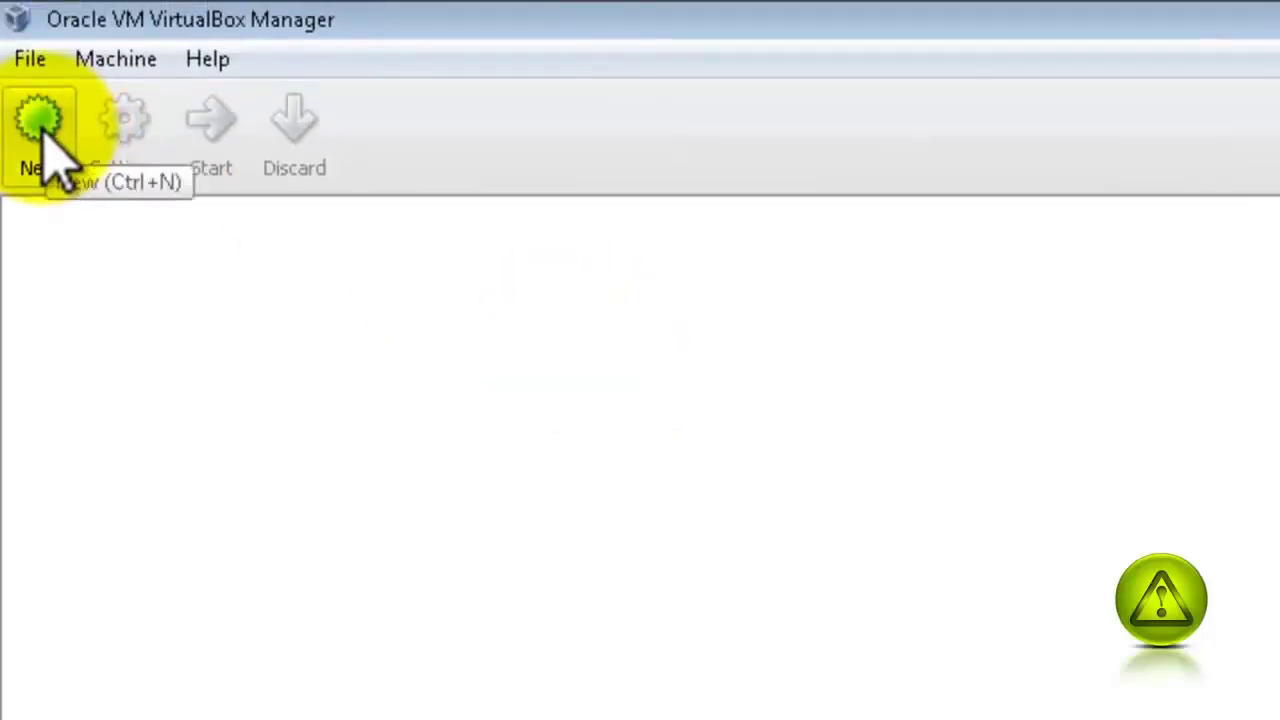
# - Begin a new virtual machine named Win-98 with Windows 98 as its version and 64 MB of base memory
pyautogui.click(45, 148)
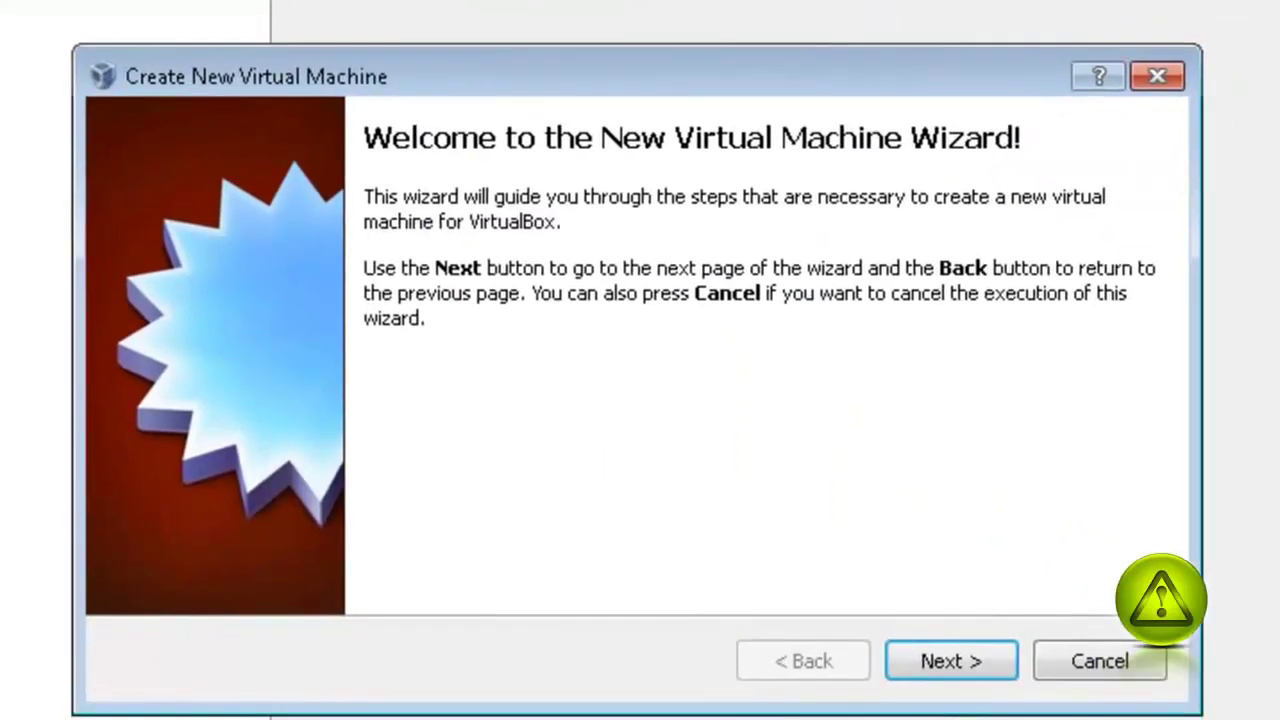
pyautogui.click(962, 665)
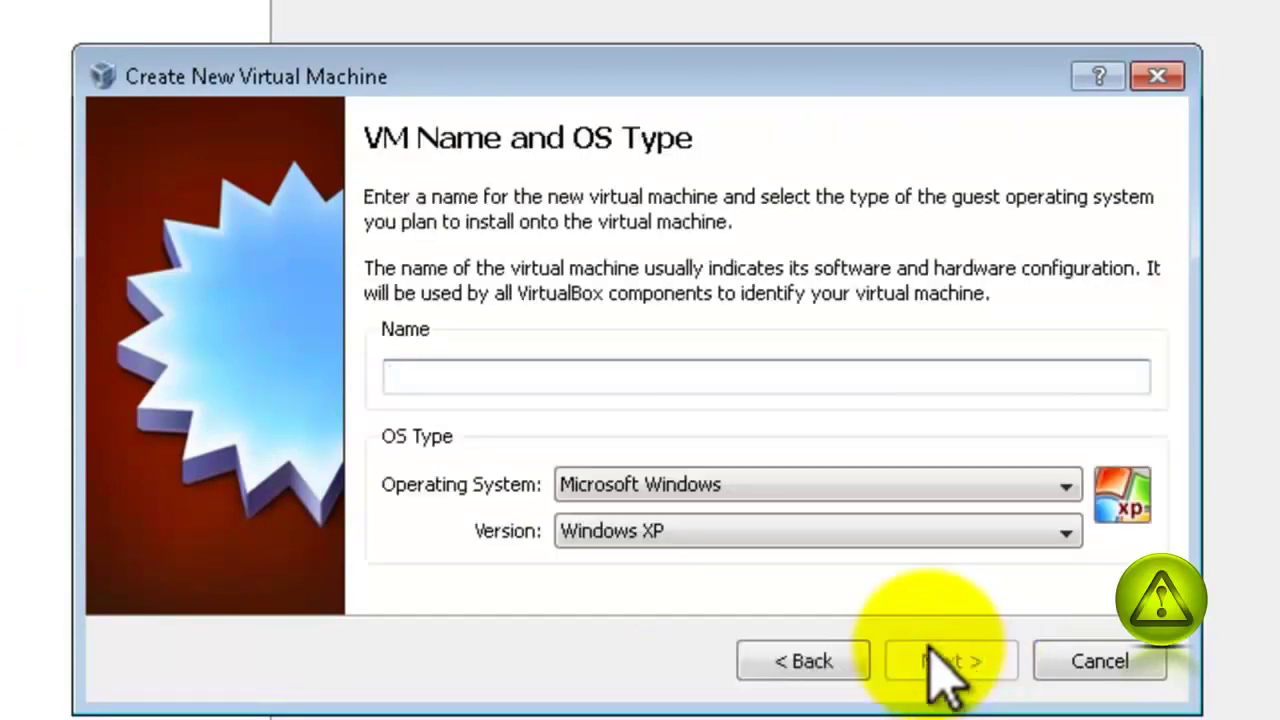
pyautogui.click(1064, 536)
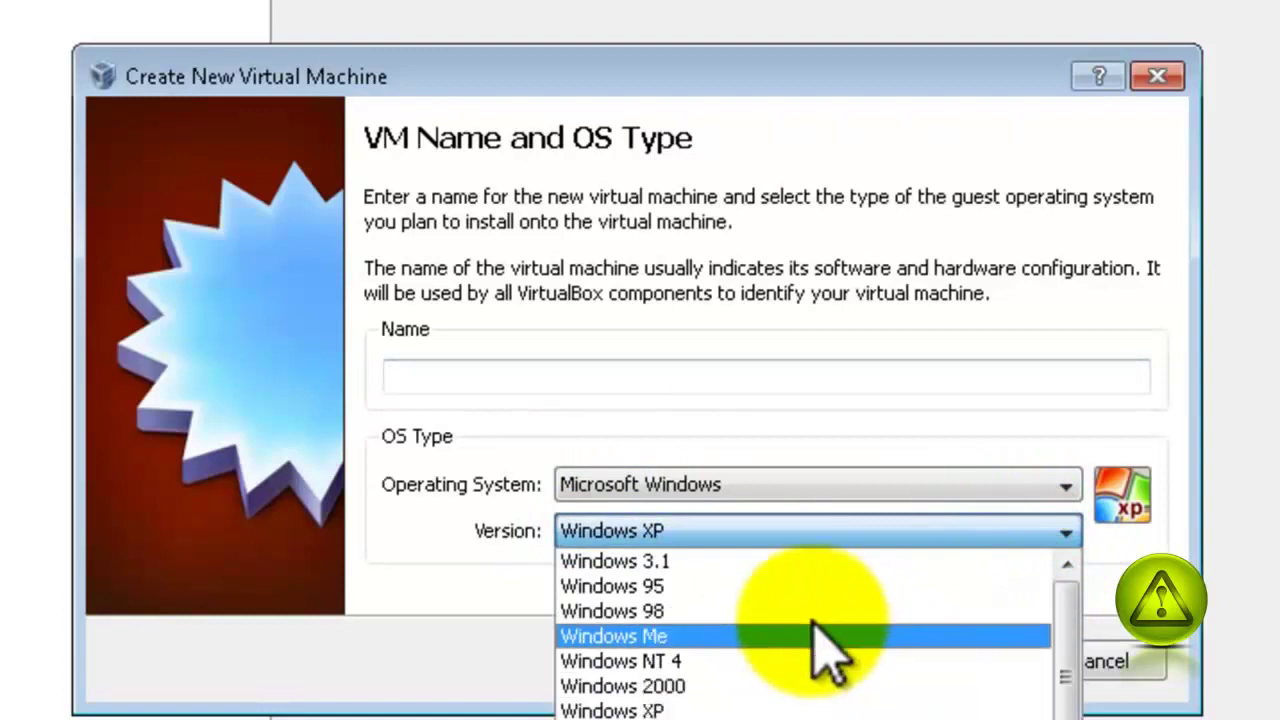
pyautogui.click(815, 612)
pyautogui.click(516, 378)
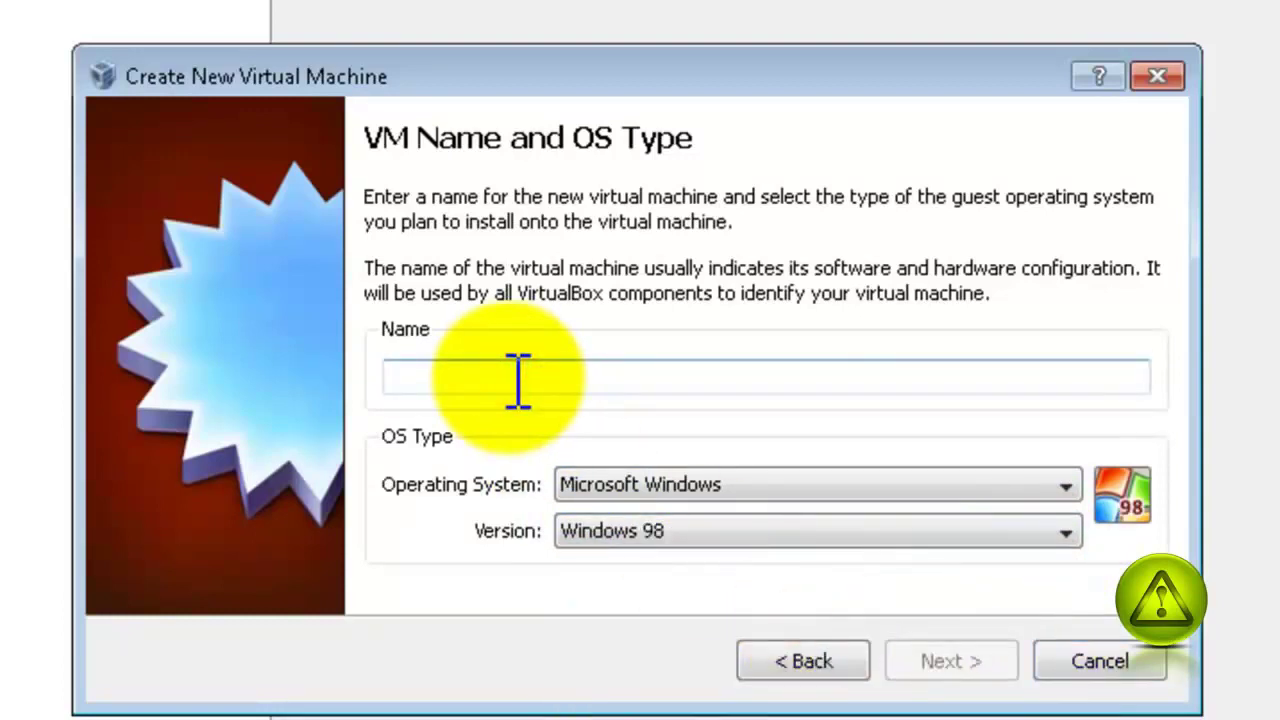
pyautogui.write('Win-98')
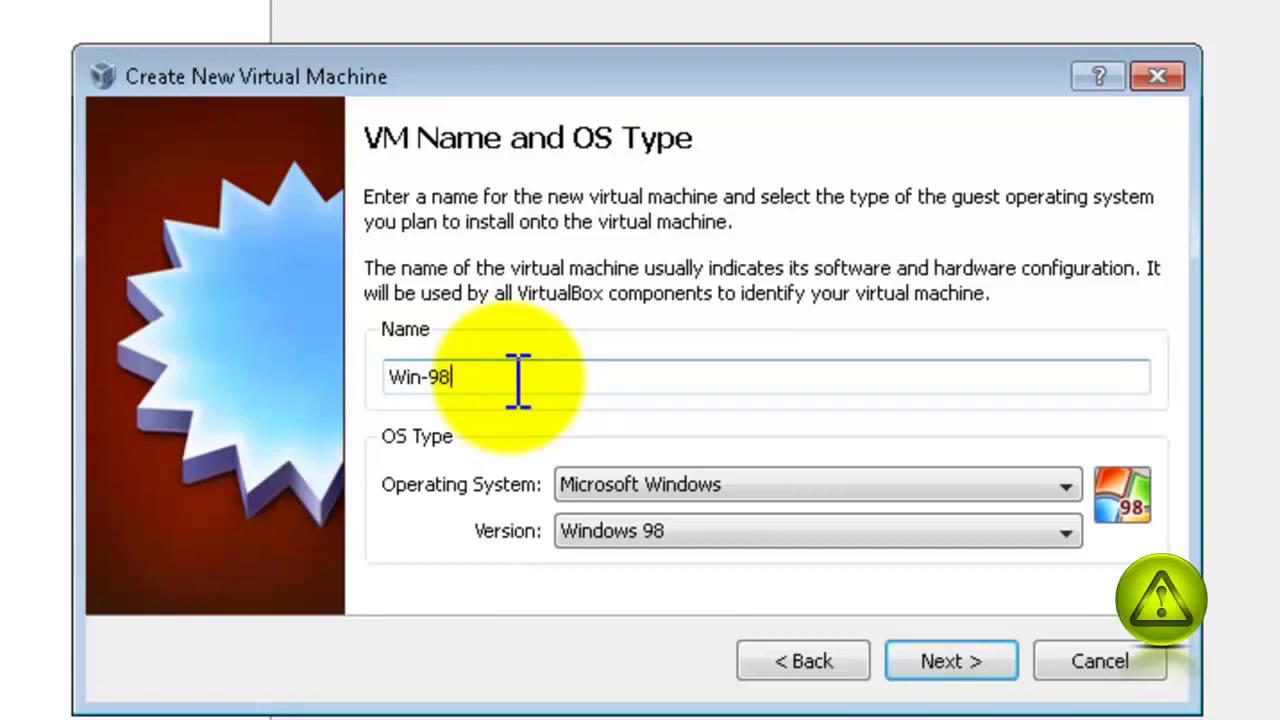
pyautogui.click(950, 665)
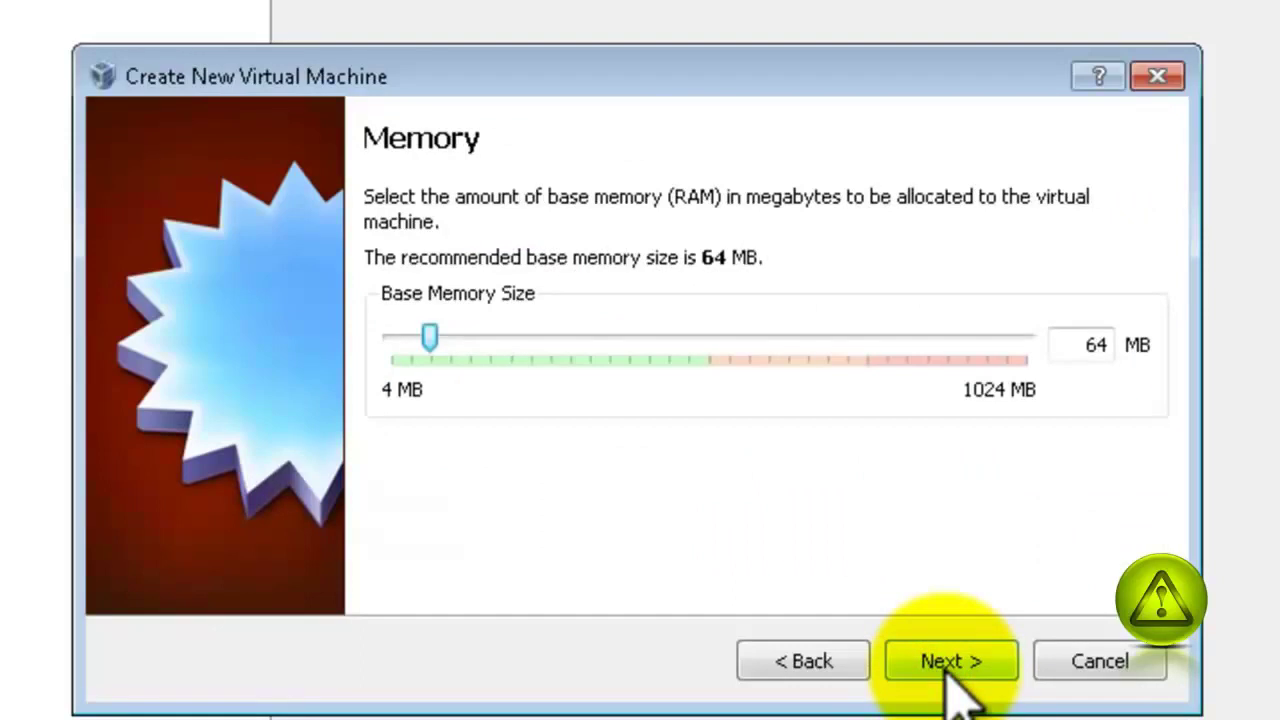
pyautogui.click(950, 665)
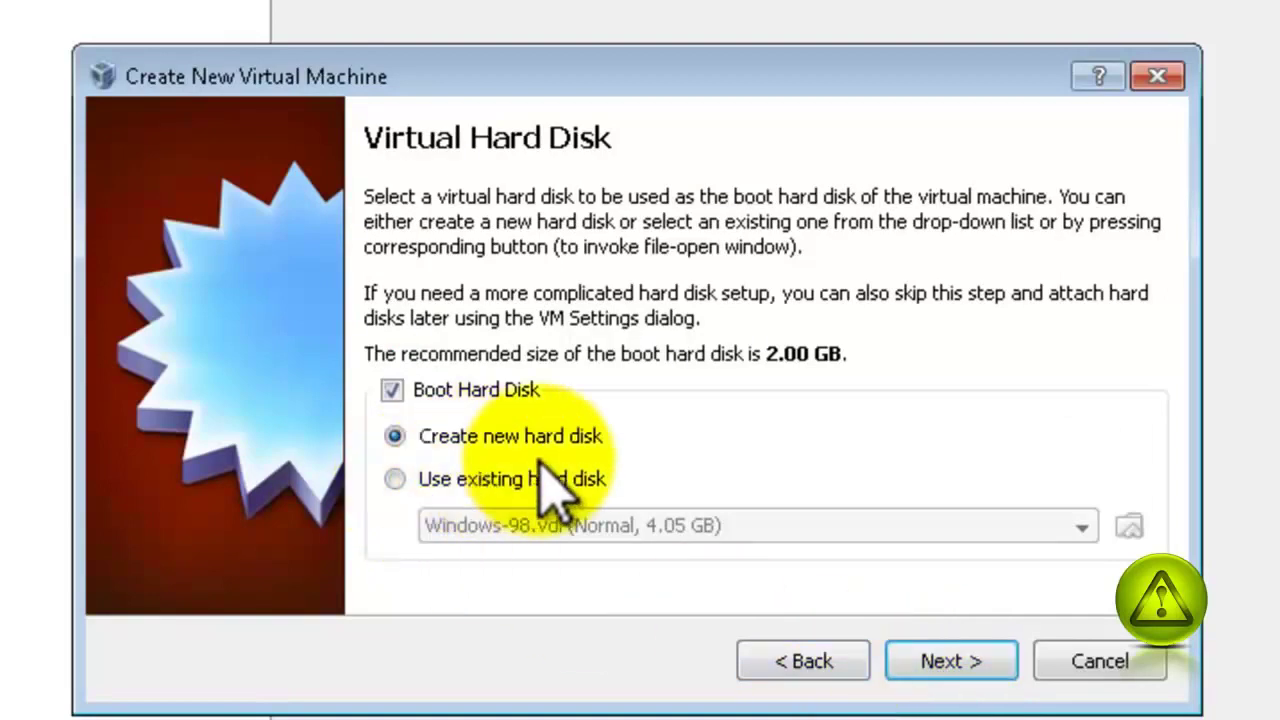
# - Create a new fixed-size 2.00 GB boot hard disk named Win-98 and finish creating the virtual machine
pyautogui.click(957, 665)
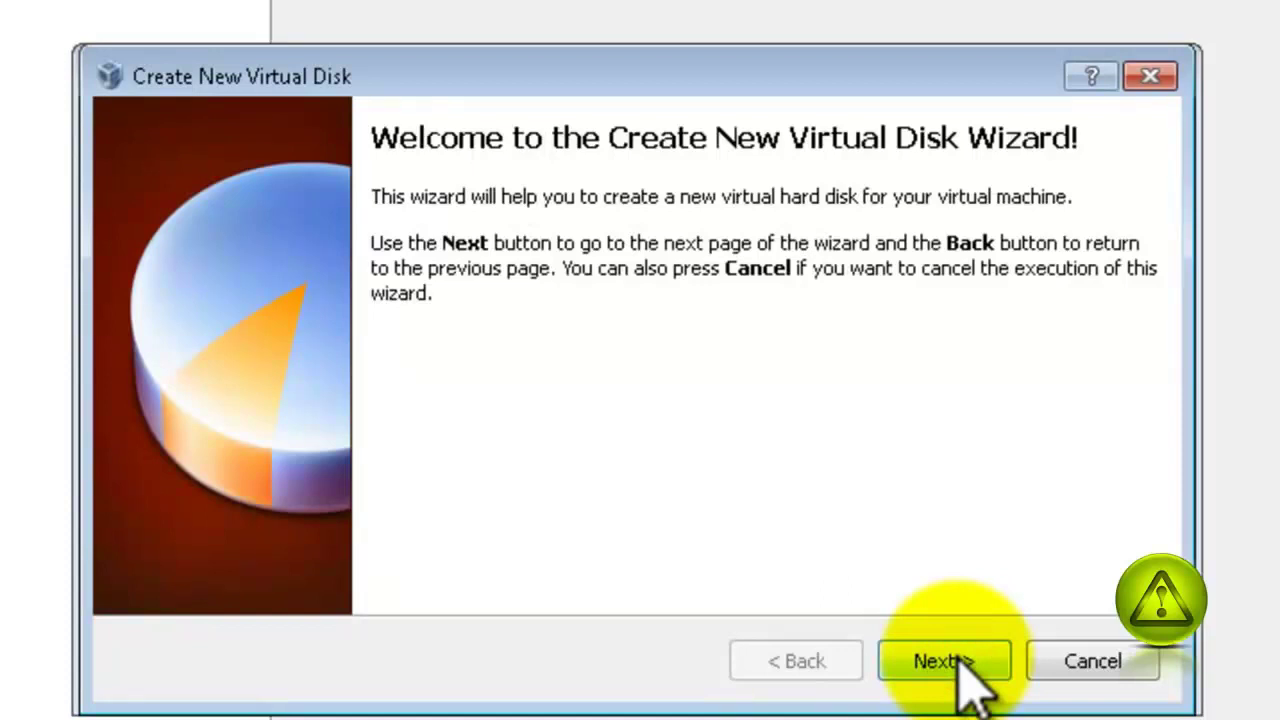
pyautogui.click(945, 661)
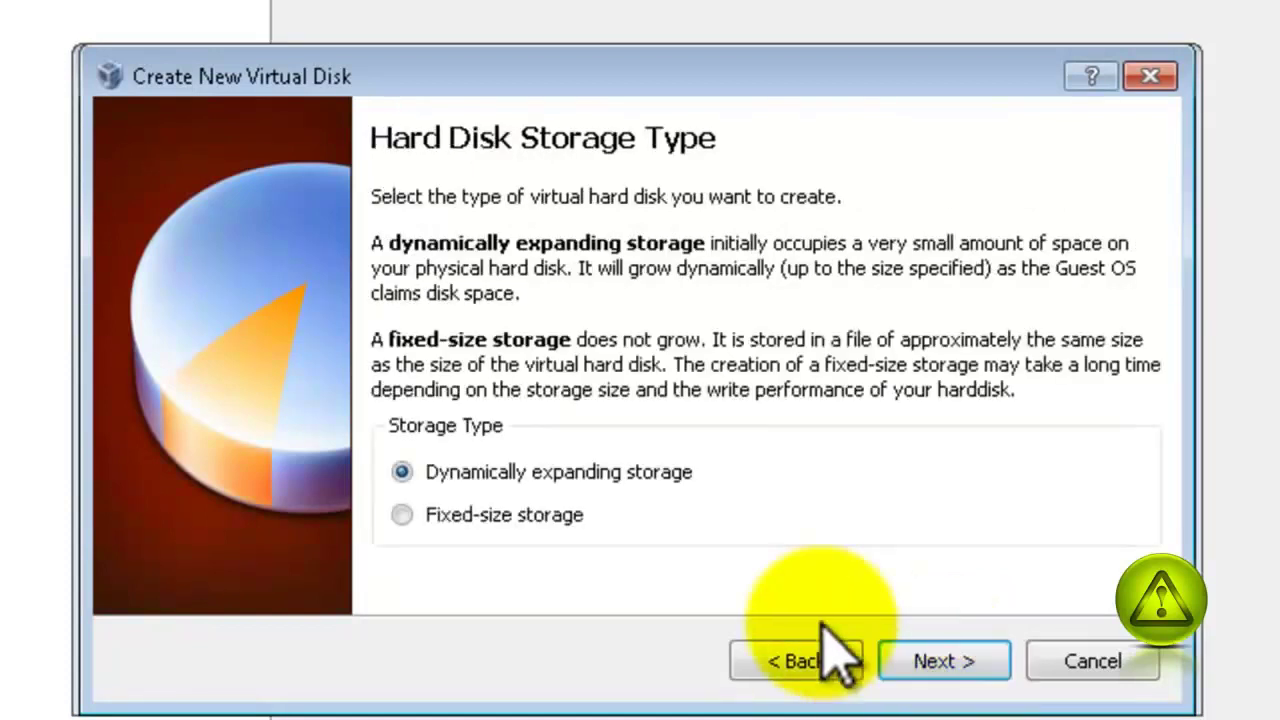
pyautogui.click(450, 514)
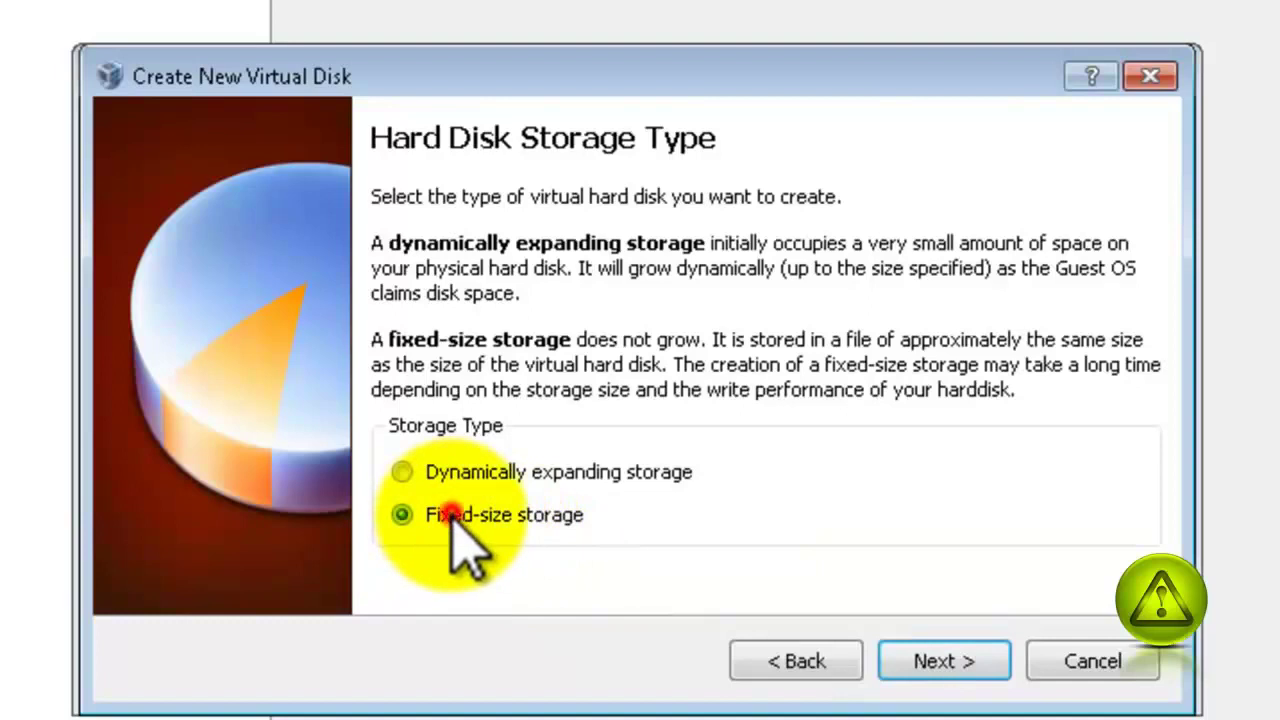
pyautogui.click(940, 665)
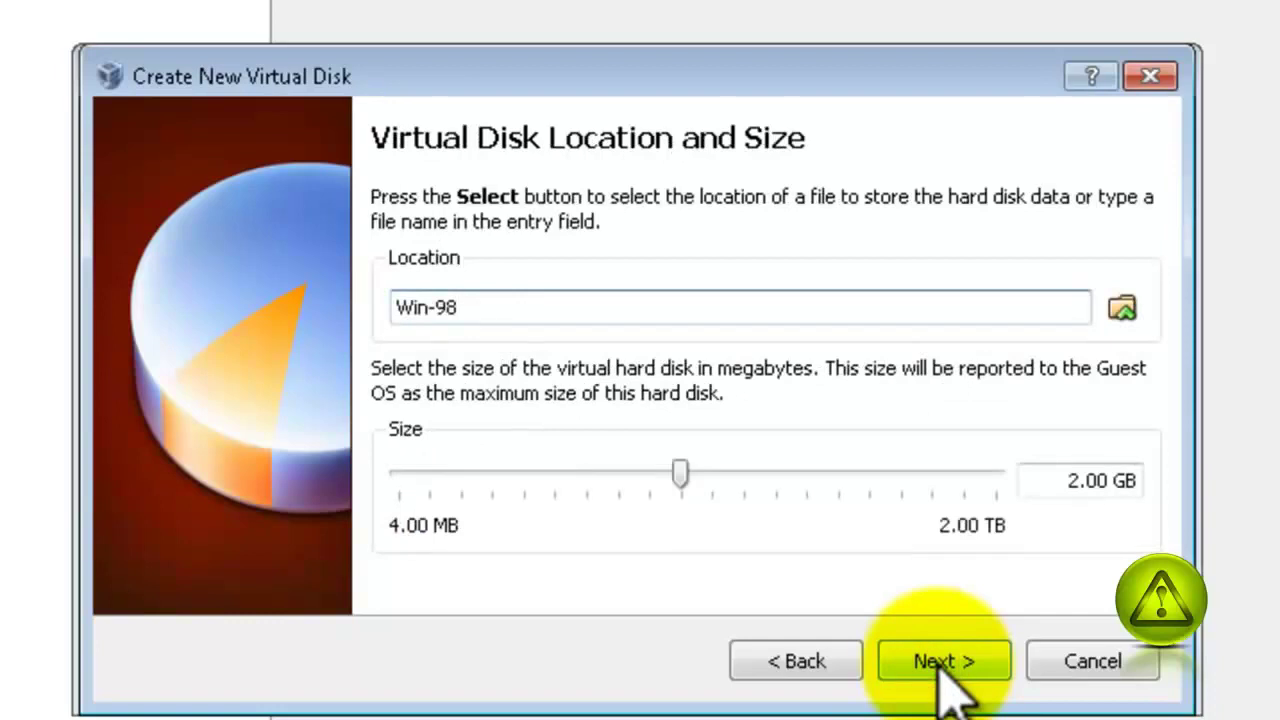
pyautogui.click(940, 665)
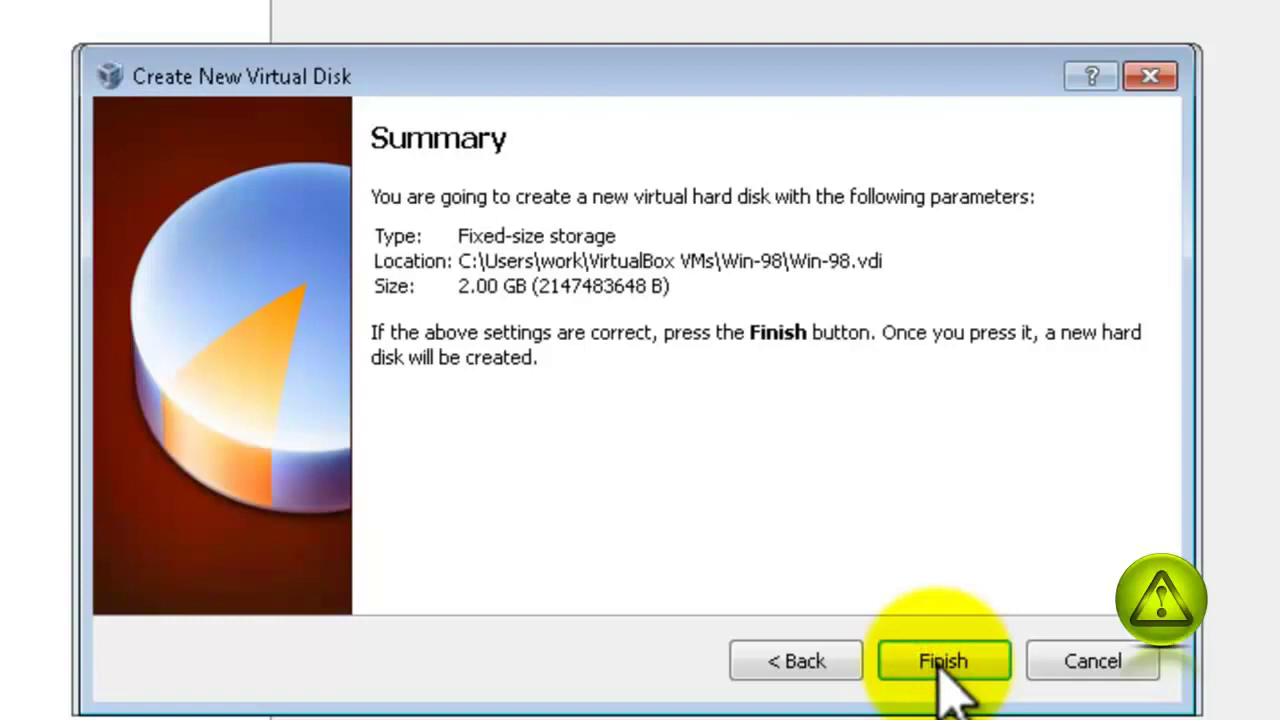
pyautogui.click(938, 667)
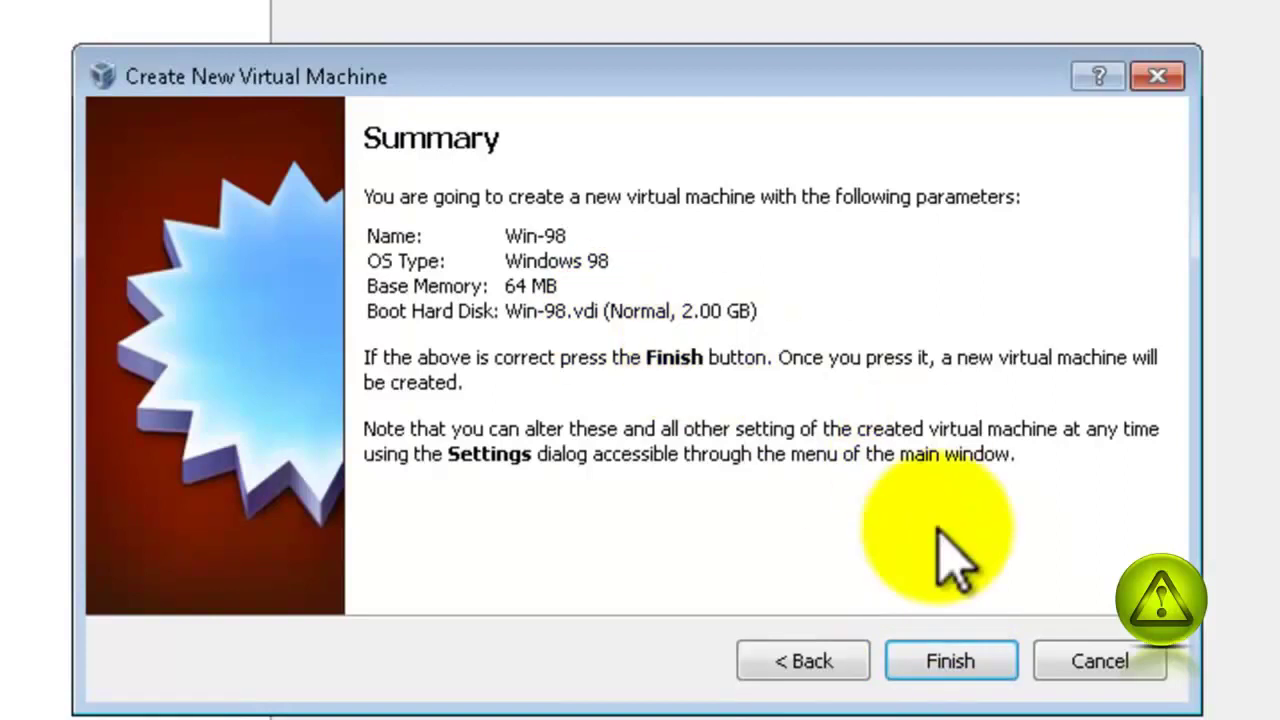
pyautogui.click(974, 668)
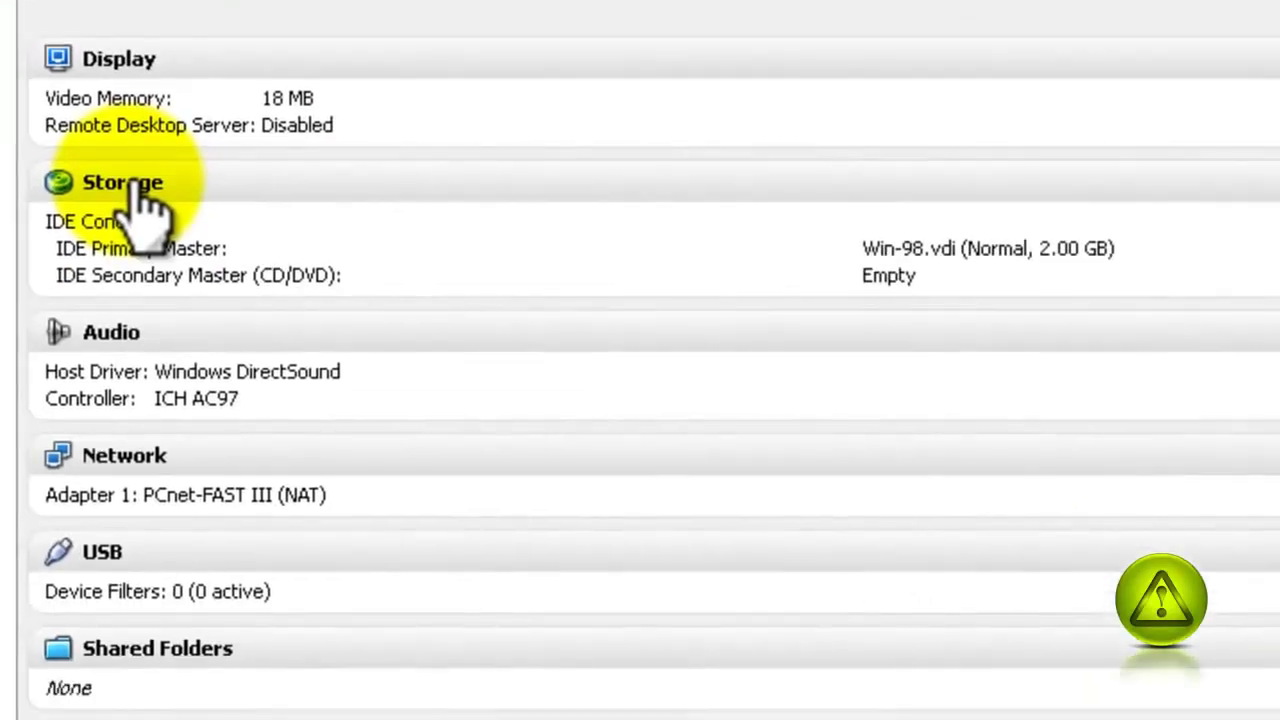
# - Add a floppy controller in the Win-98 machine's storage settings
pyautogui.click(130, 182)
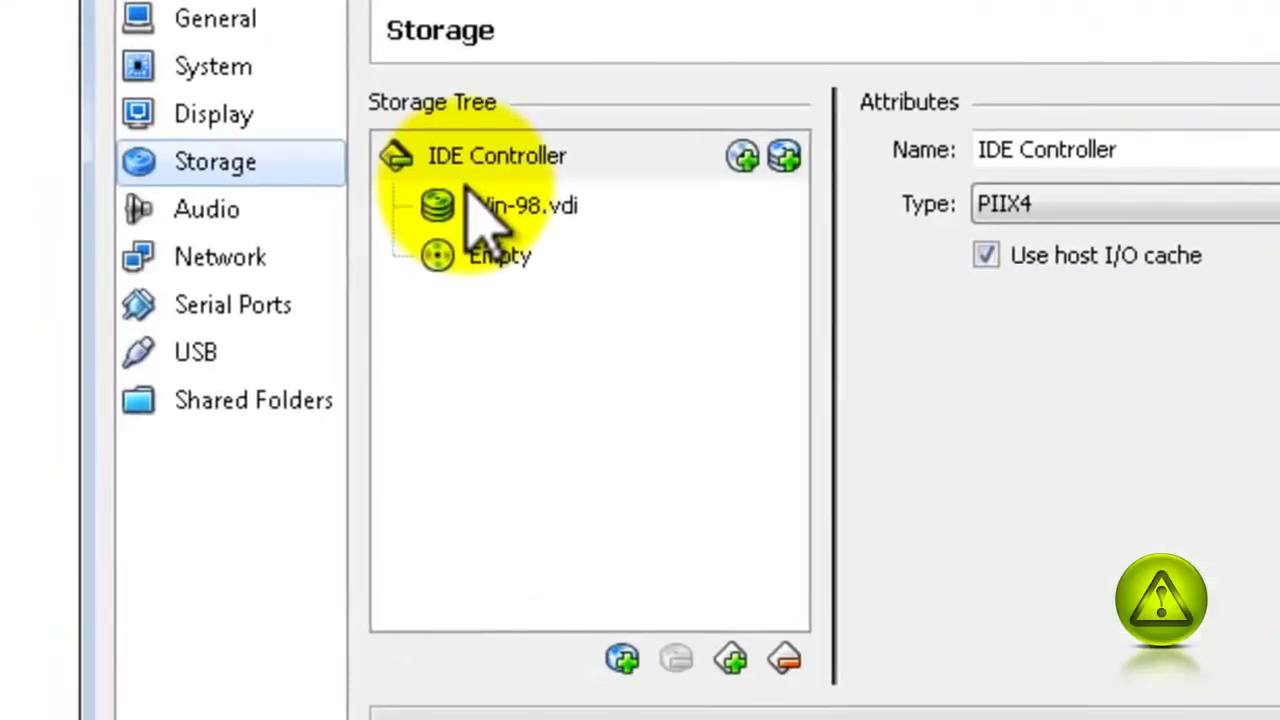
pyautogui.click(622, 660)
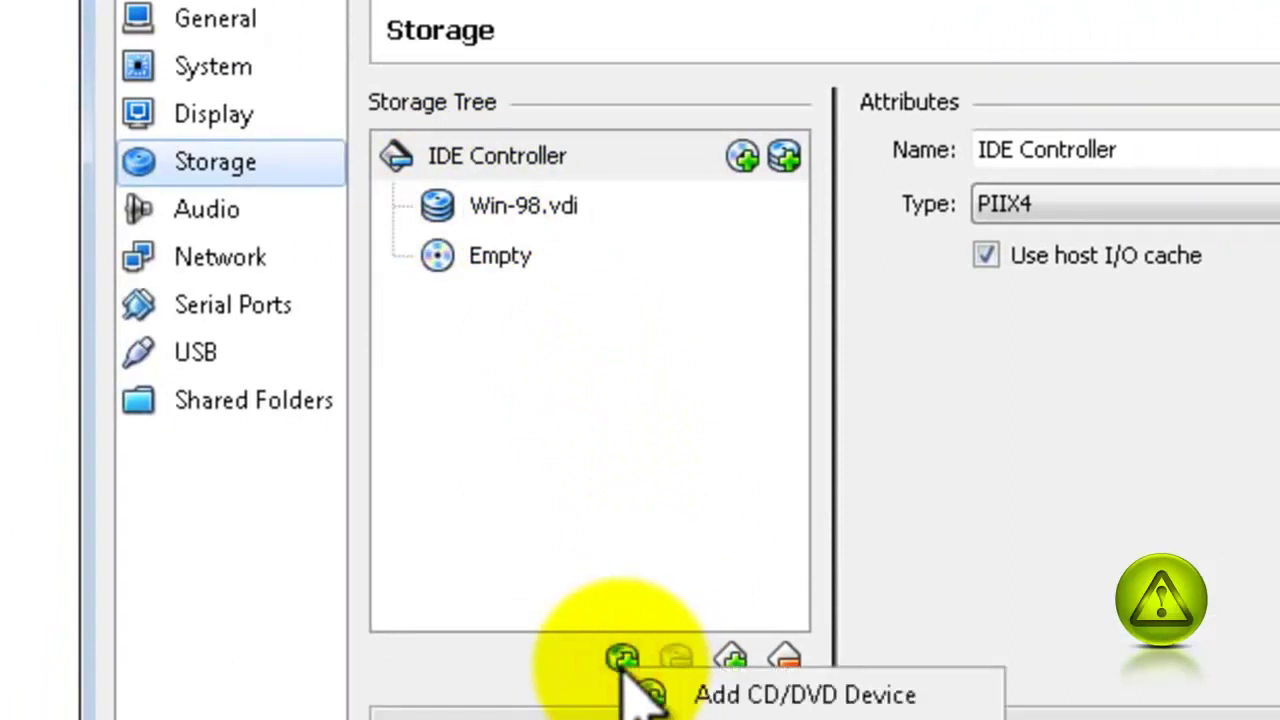
pyautogui.click(660, 610)
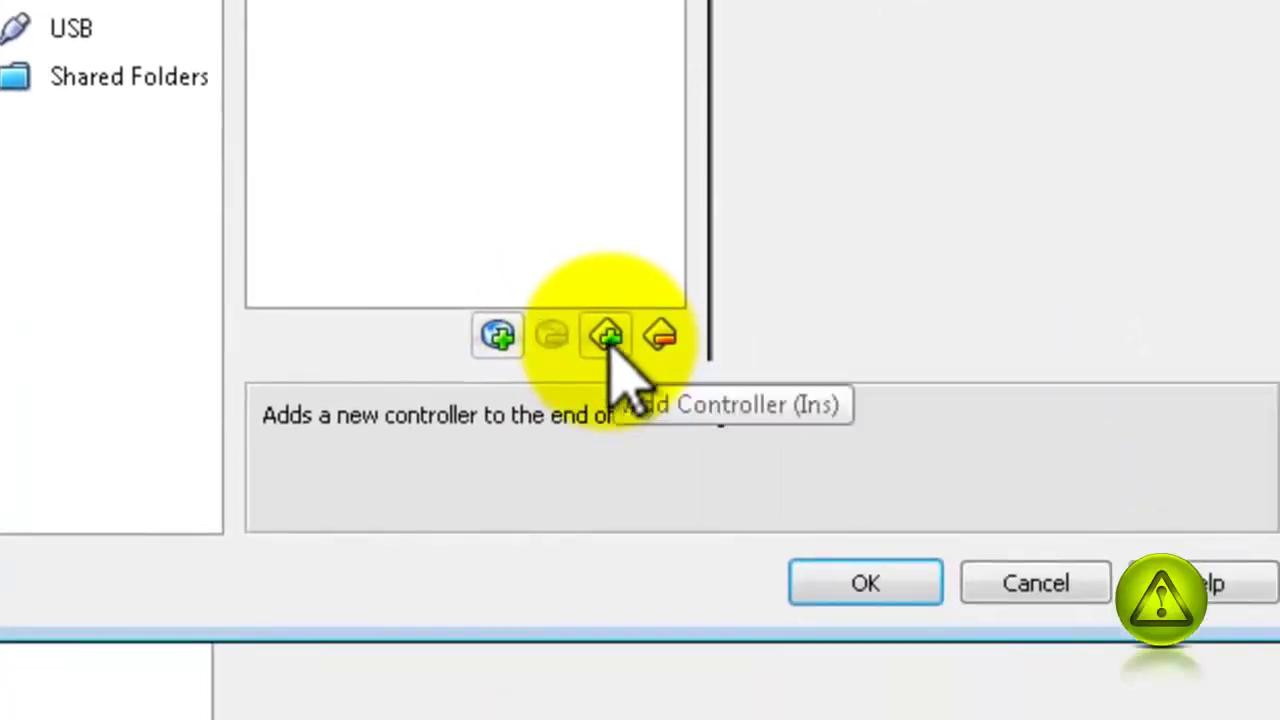
pyautogui.click(609, 340)
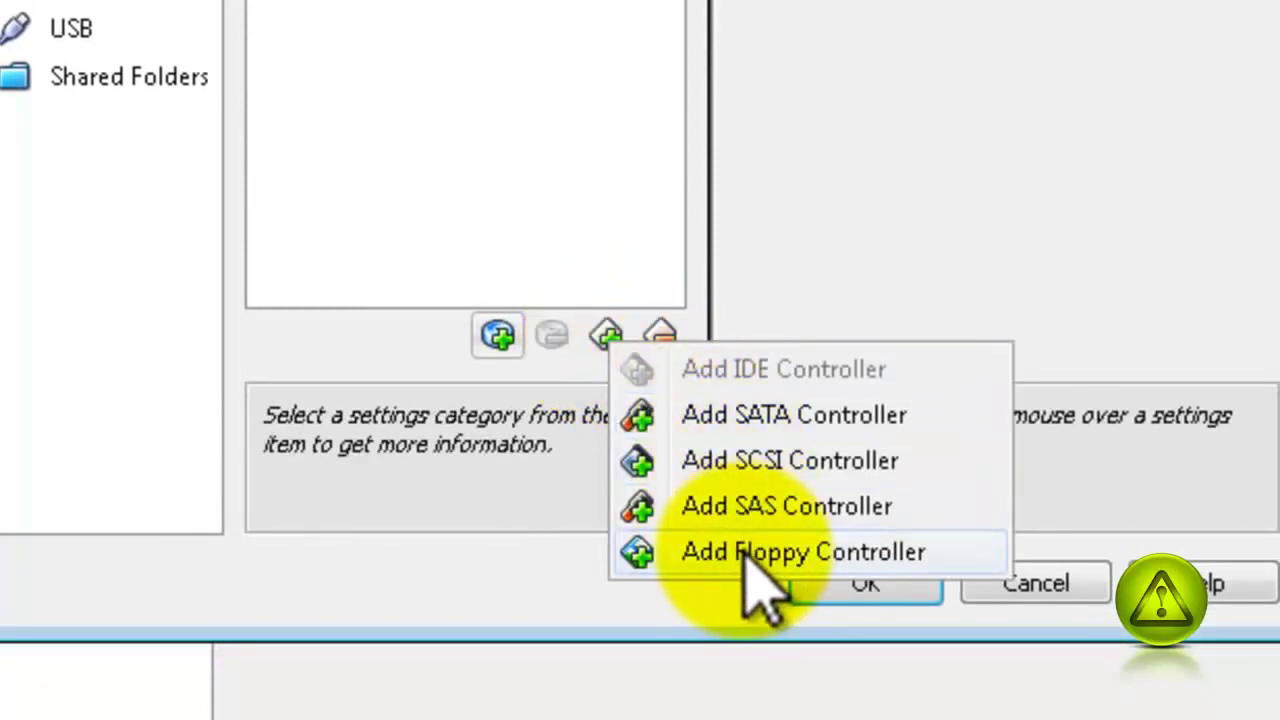
pyautogui.click(948, 550)
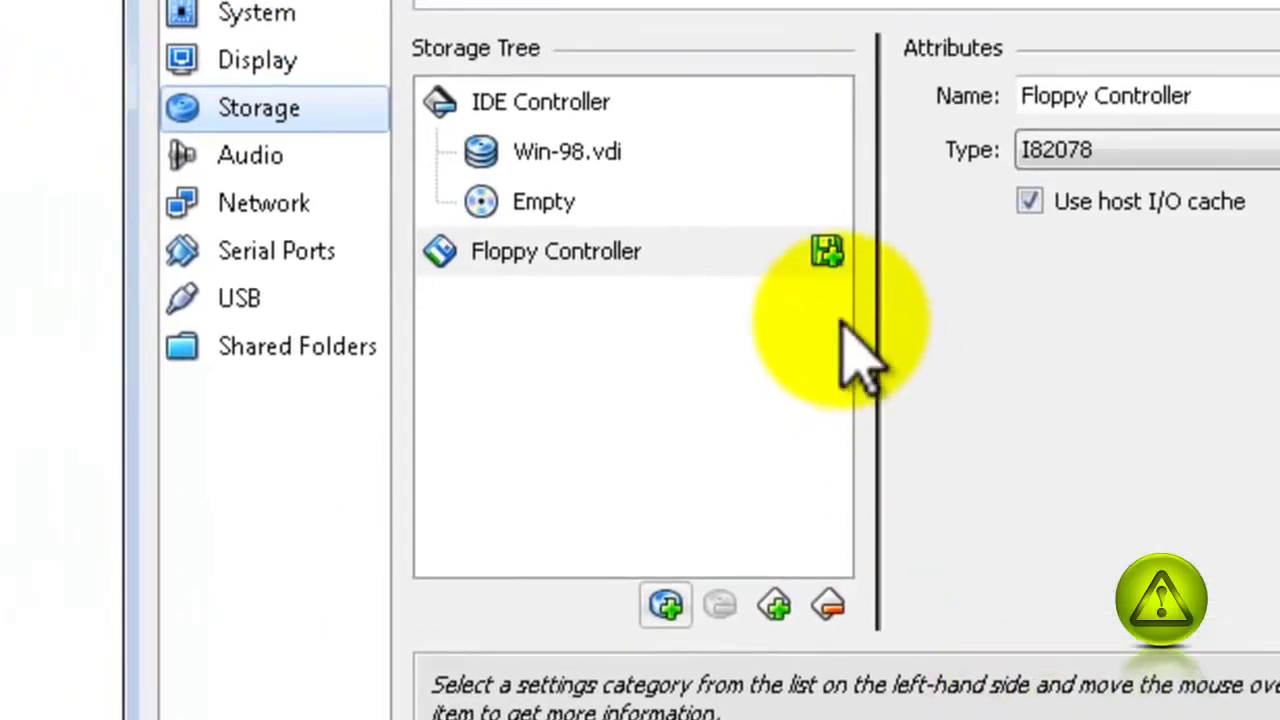
# - Attach nonboot.IMA from the Desktop as a floppy disk on the floppy controller and save the settings
pyautogui.click(826, 252)
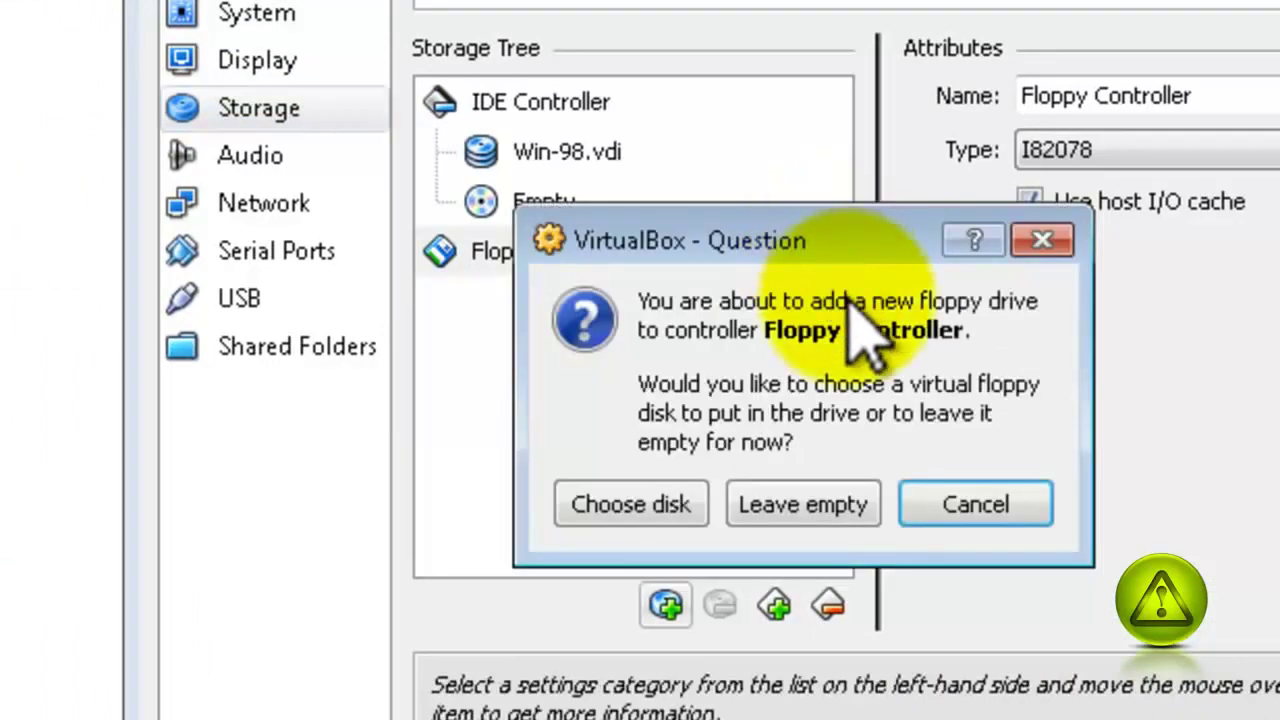
pyautogui.click(631, 505)
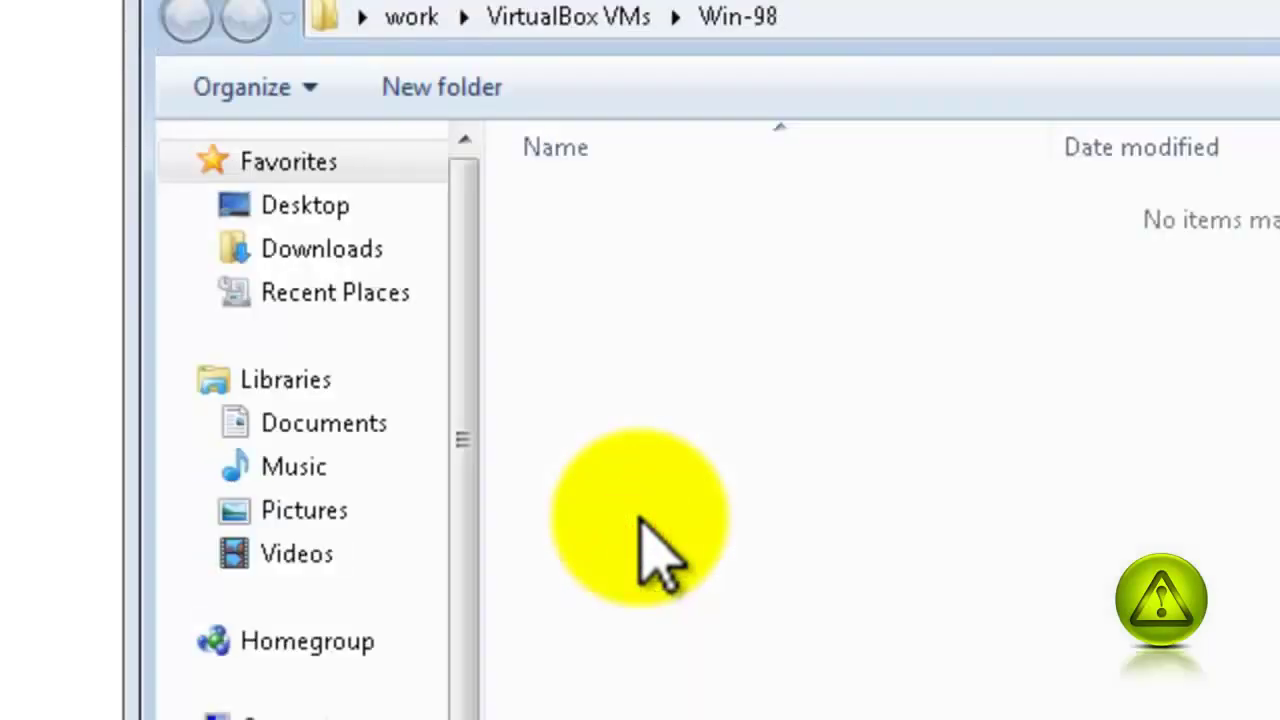
pyautogui.click(303, 214)
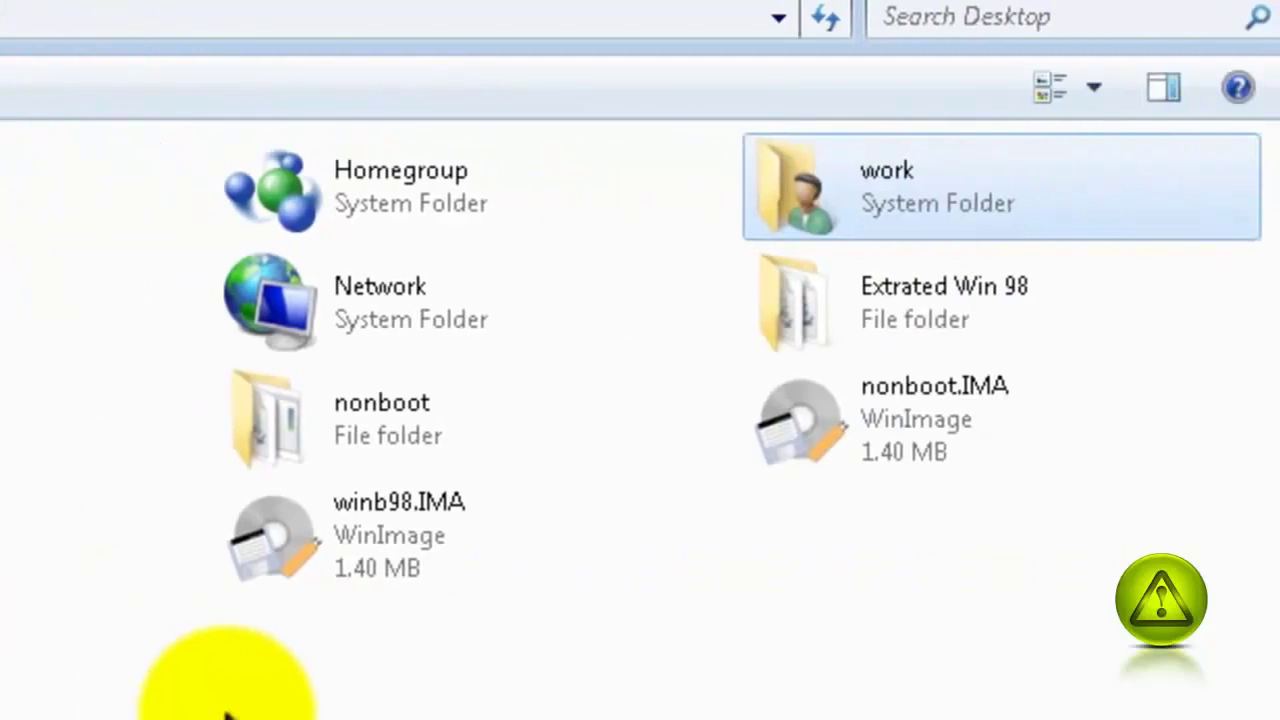
pyautogui.moveTo(940, 452)
pyautogui.click(925, 415)
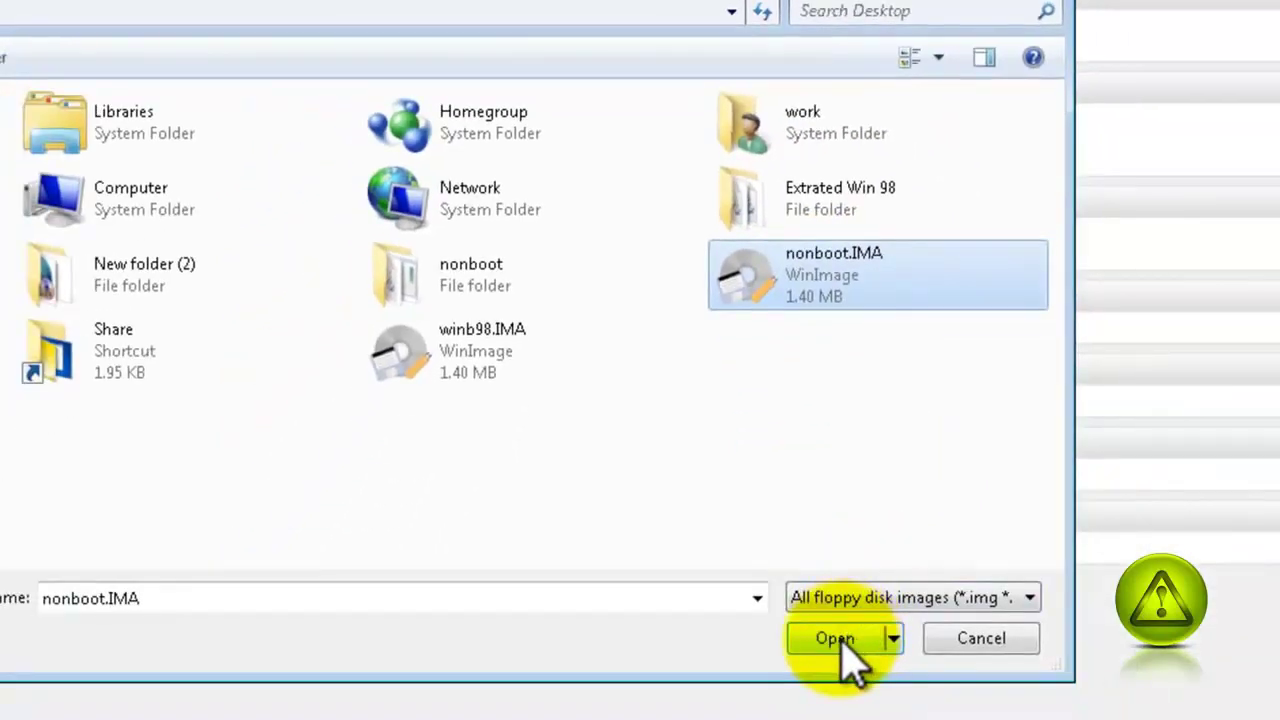
pyautogui.click(840, 645)
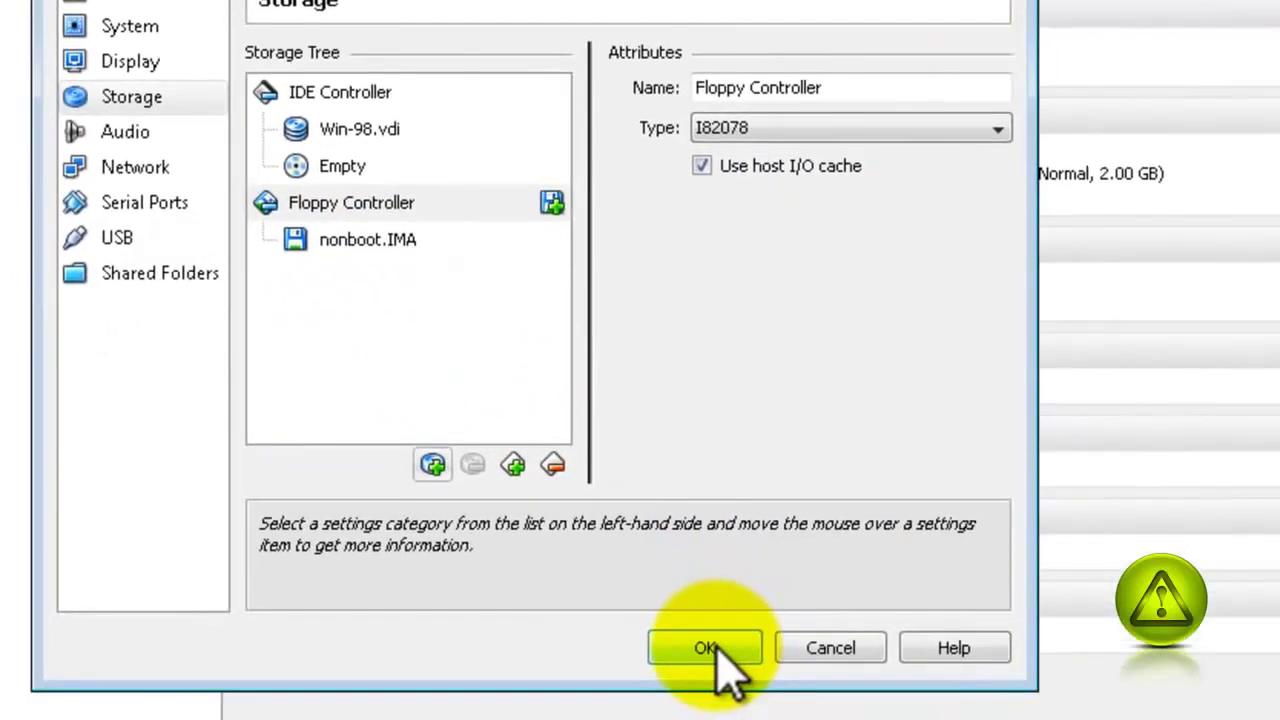
pyautogui.click(712, 648)
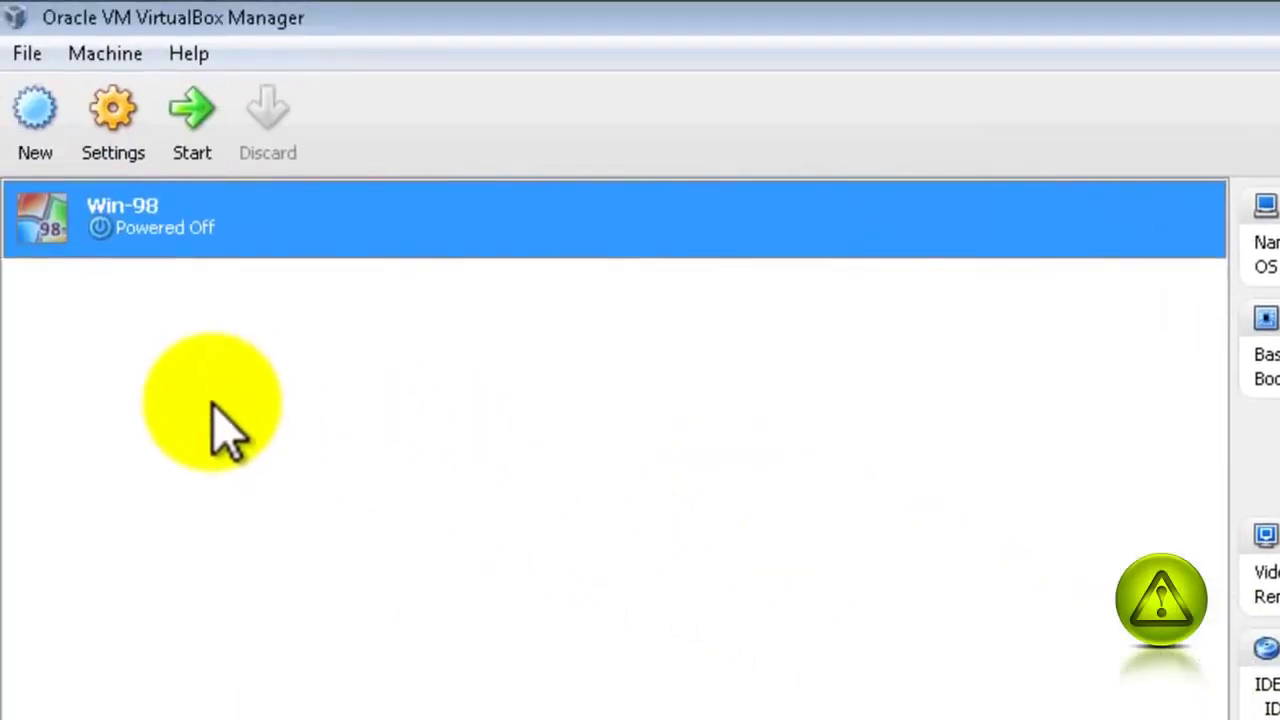
# - Test-boot the Win-98 machine into Symantec Ghost's local partition options, and power the machine off
pyautogui.click(185, 112)
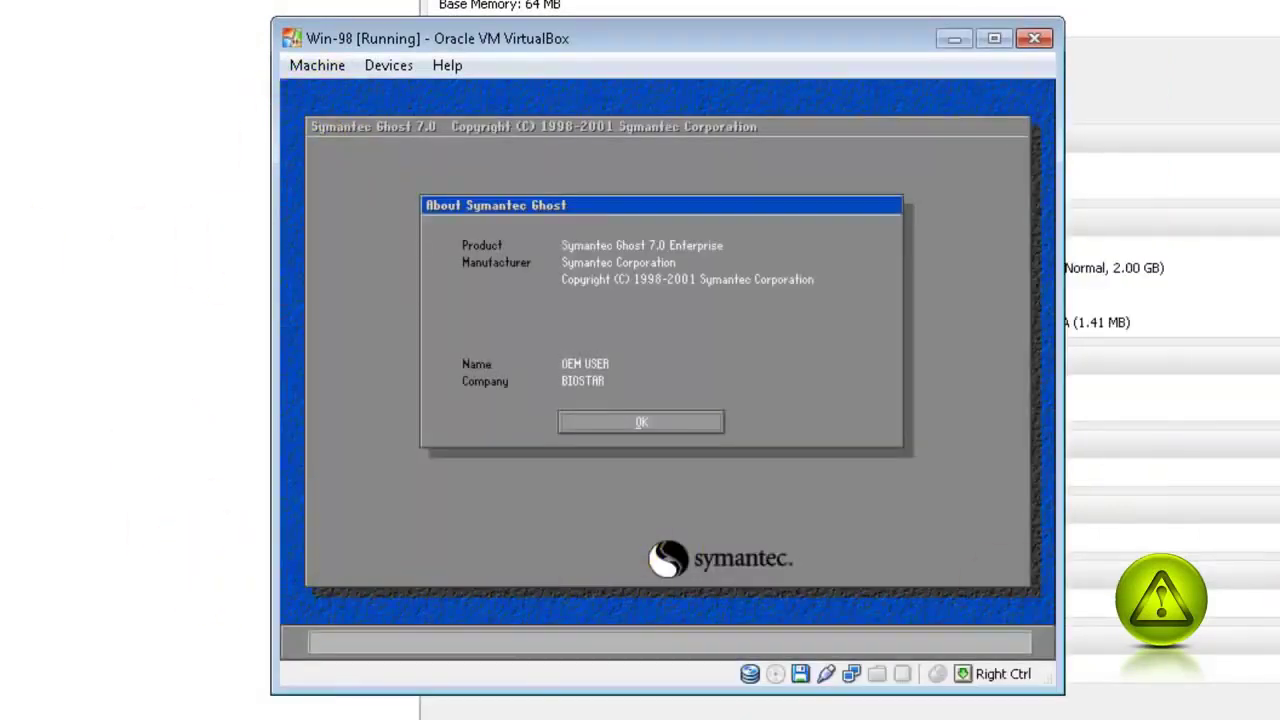
pyautogui.press('Return')
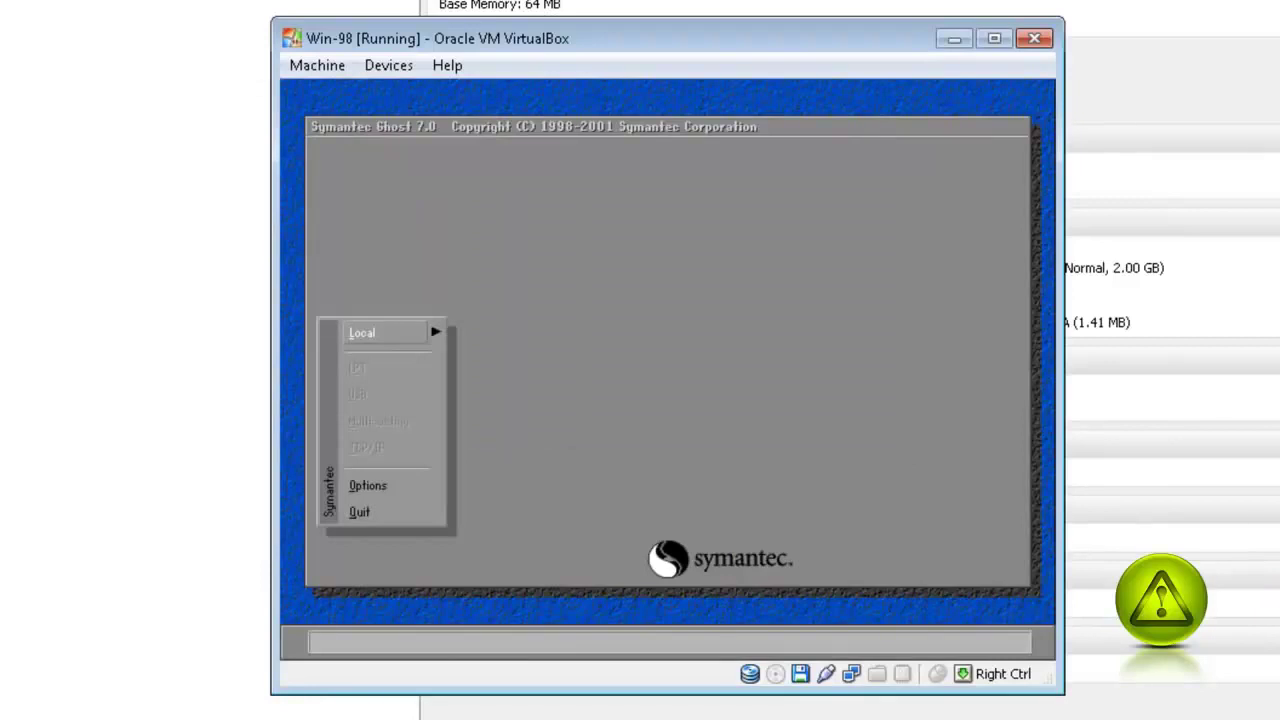
pyautogui.press('Return')
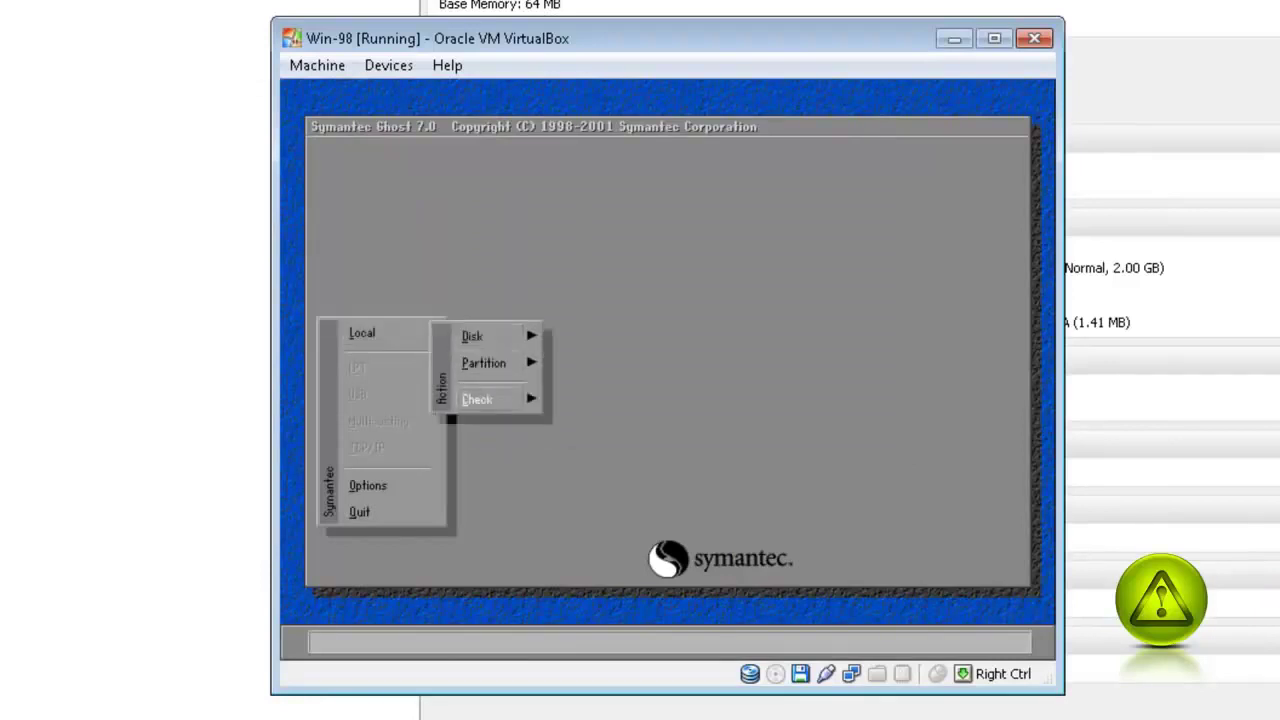
pyautogui.press('Return')
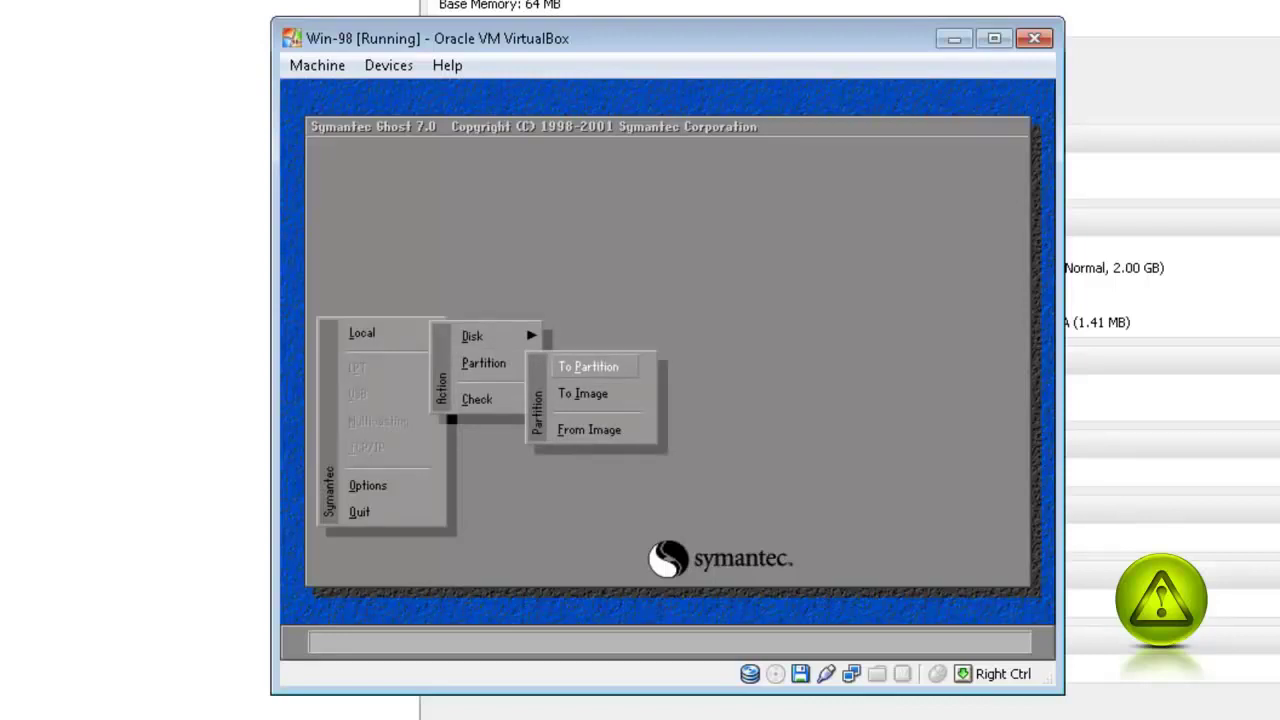
pyautogui.click(1036, 42)
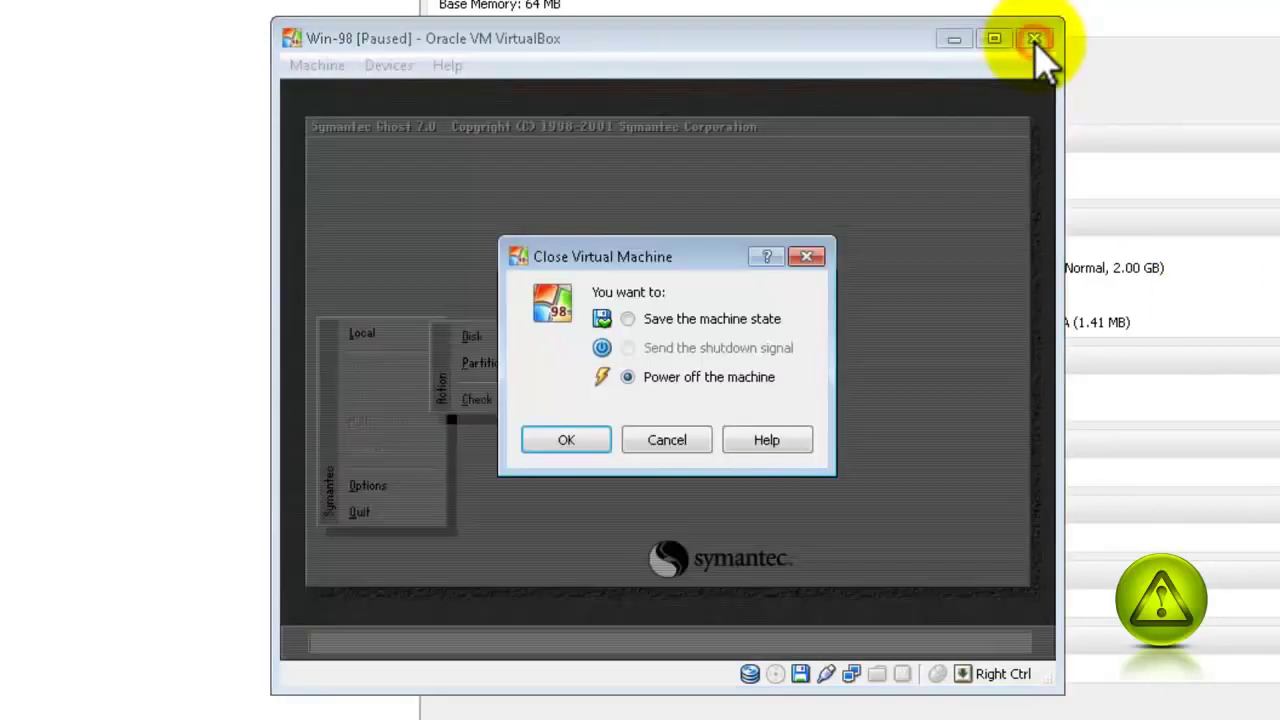
pyautogui.click(566, 440)
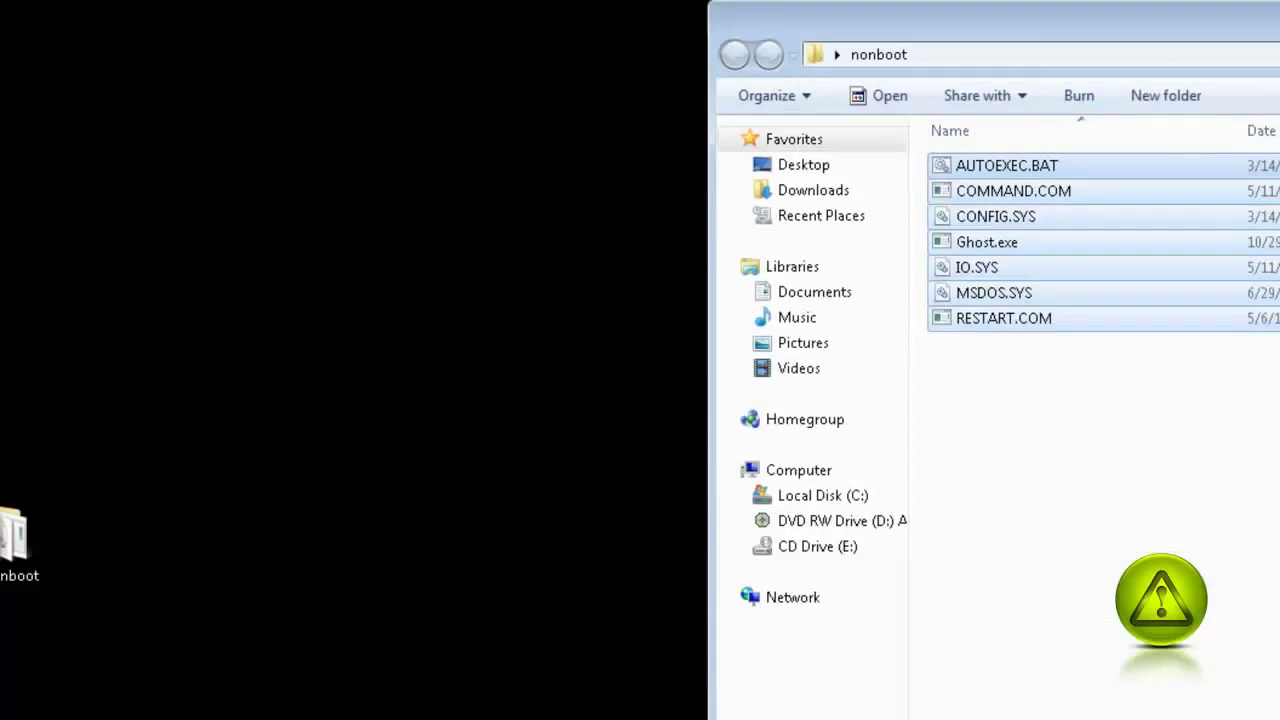
# - Close the nonboot folder window and move nonboot.IMA beside the nonboot folder on the desktop
pyautogui.hotkey('alt', 'F4')
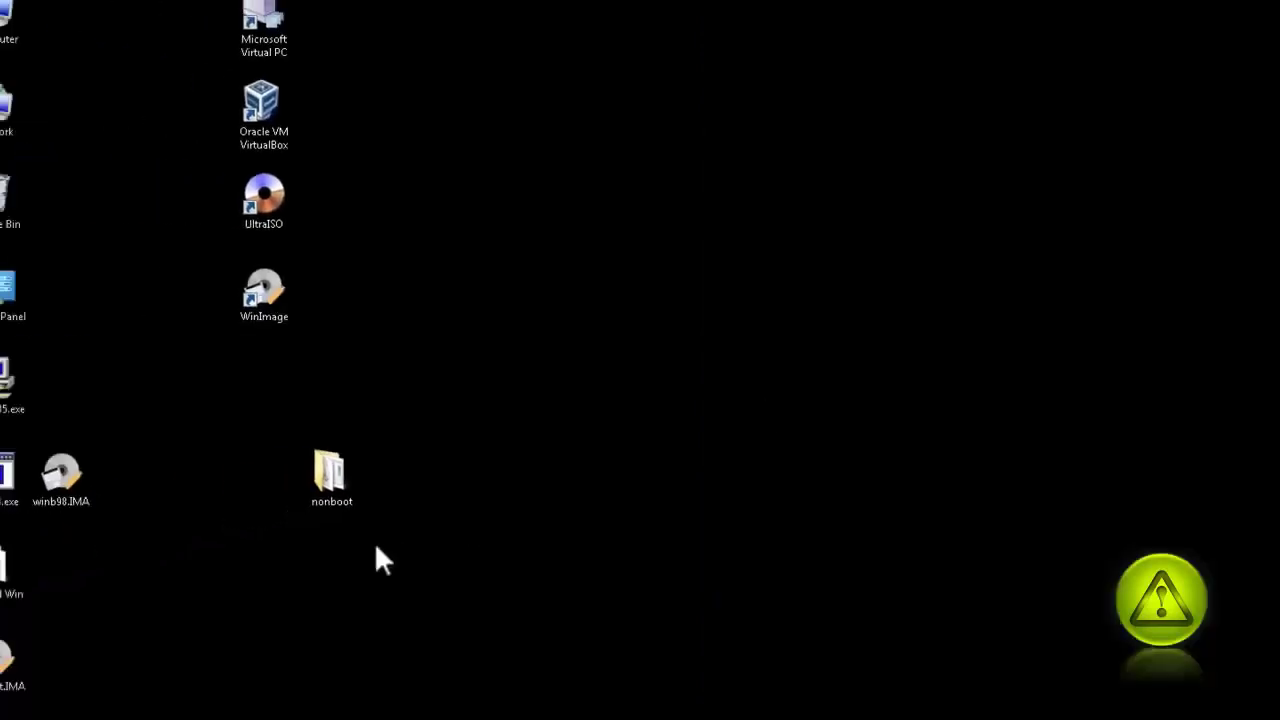
pyautogui.moveTo(407, 449); pyautogui.dragTo(813, 265)
pyautogui.moveTo(23, 650); pyautogui.dragTo(881, 293)
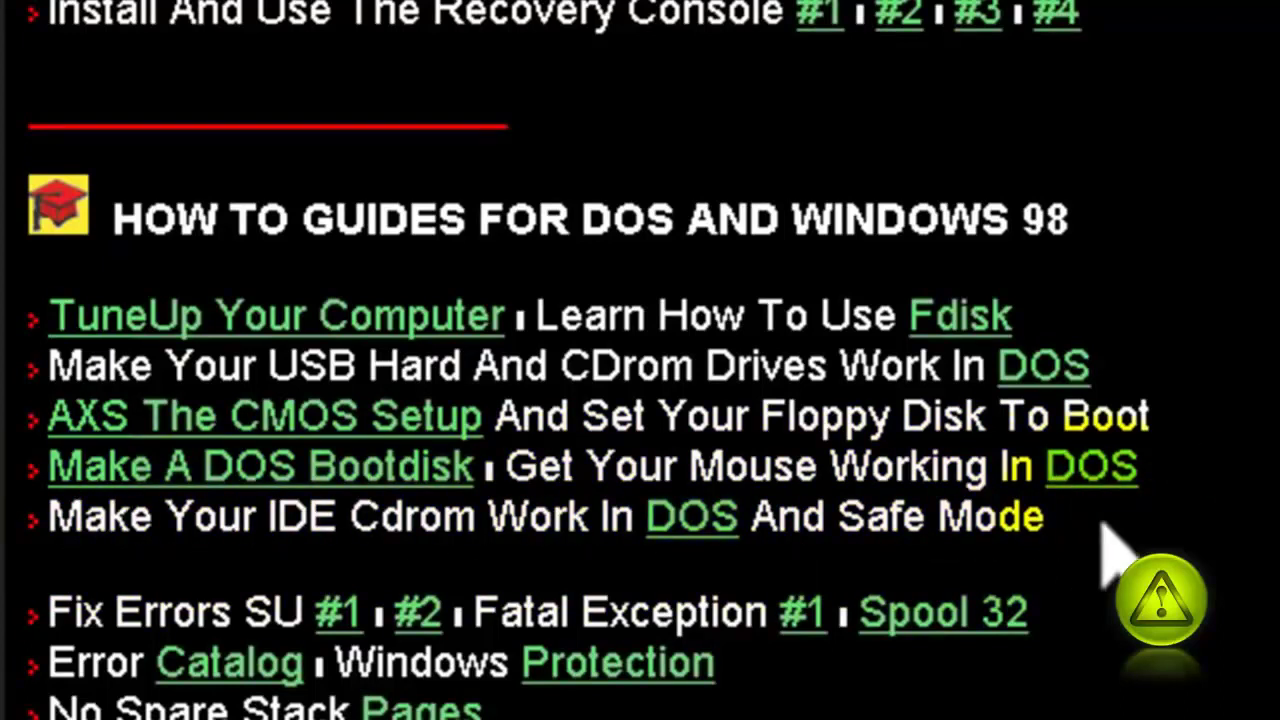
# - Open the bootdisk.com guide on getting a mouse working in DOS and download mouse.com to the Desktop
pyautogui.click(1115, 470)
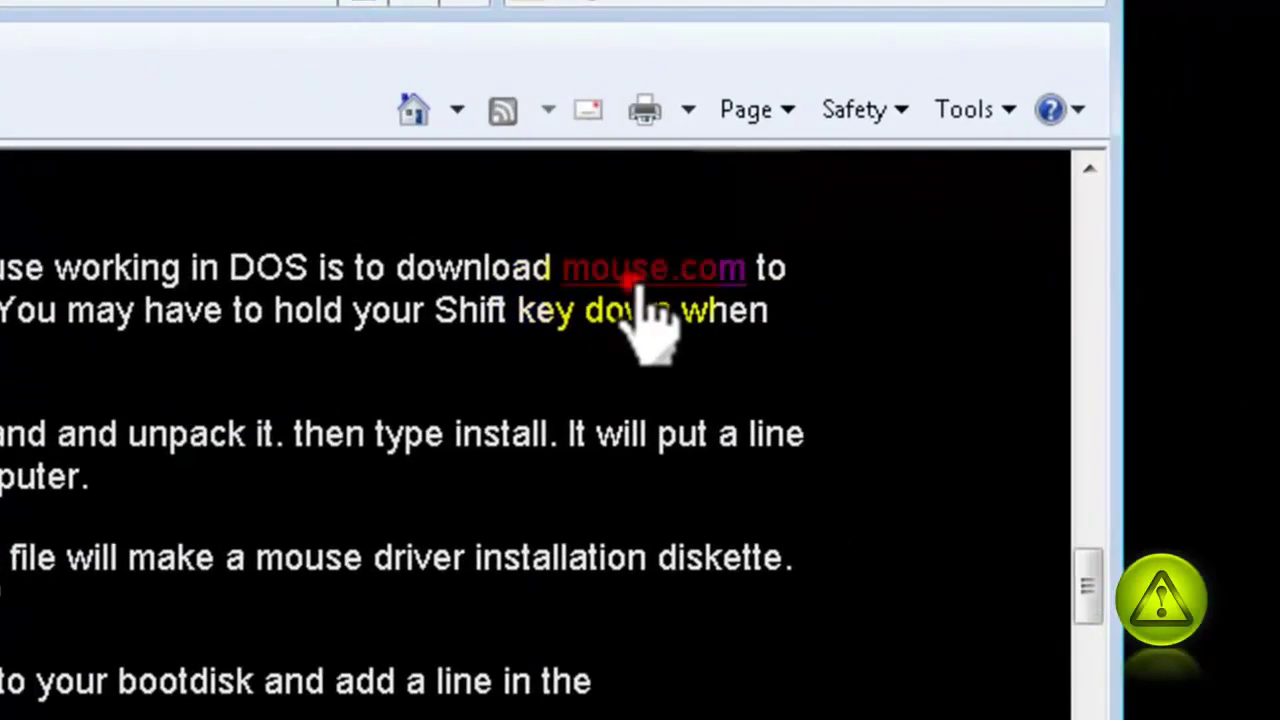
pyautogui.click(634, 288)
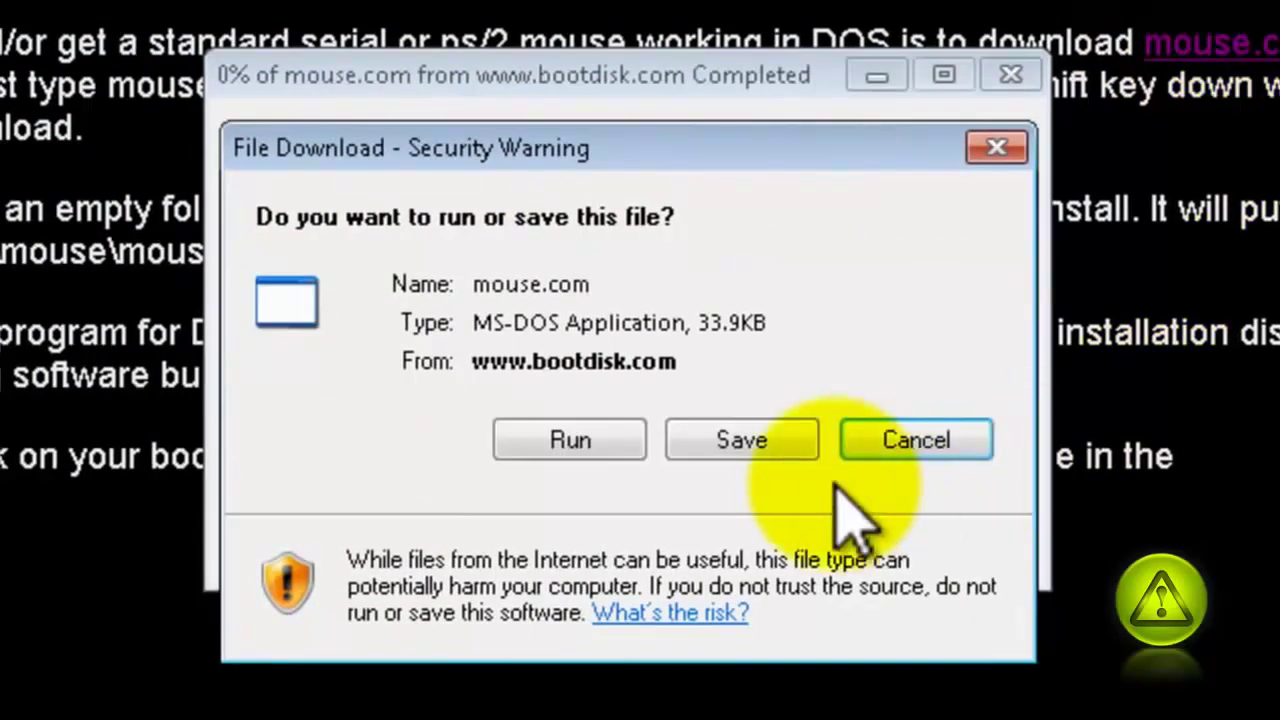
pyautogui.click(783, 455)
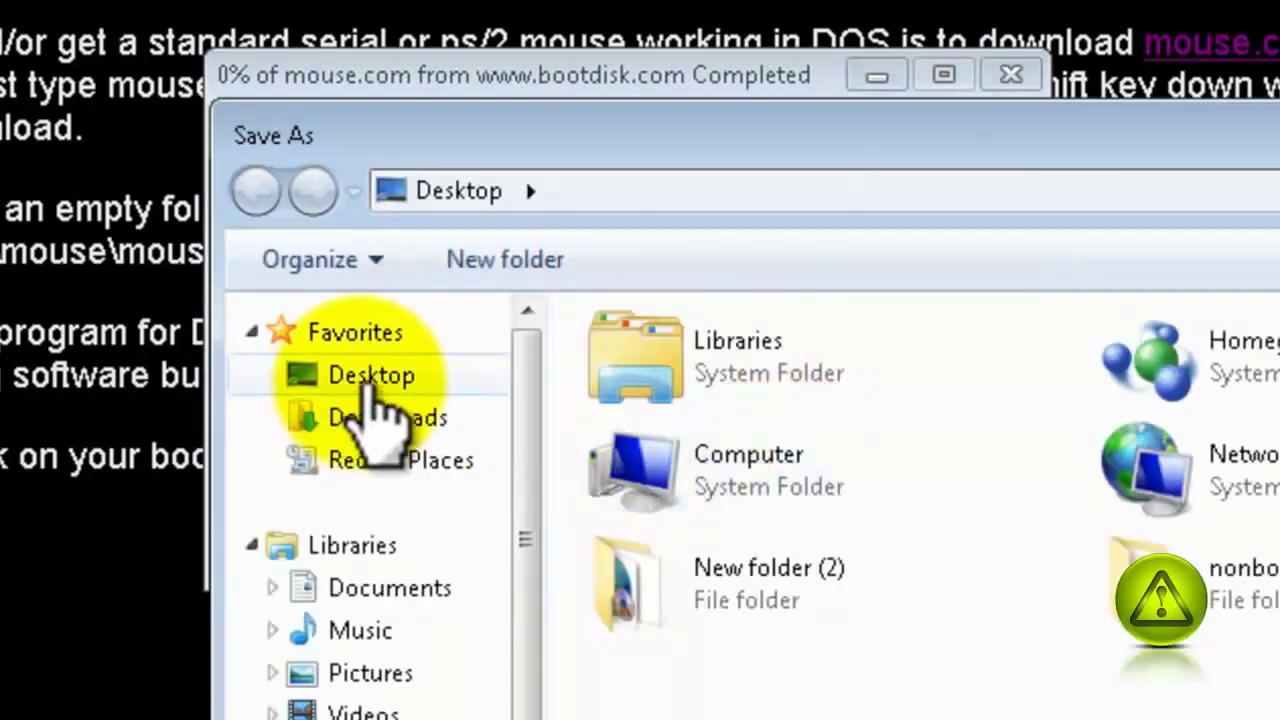
pyautogui.click(386, 376)
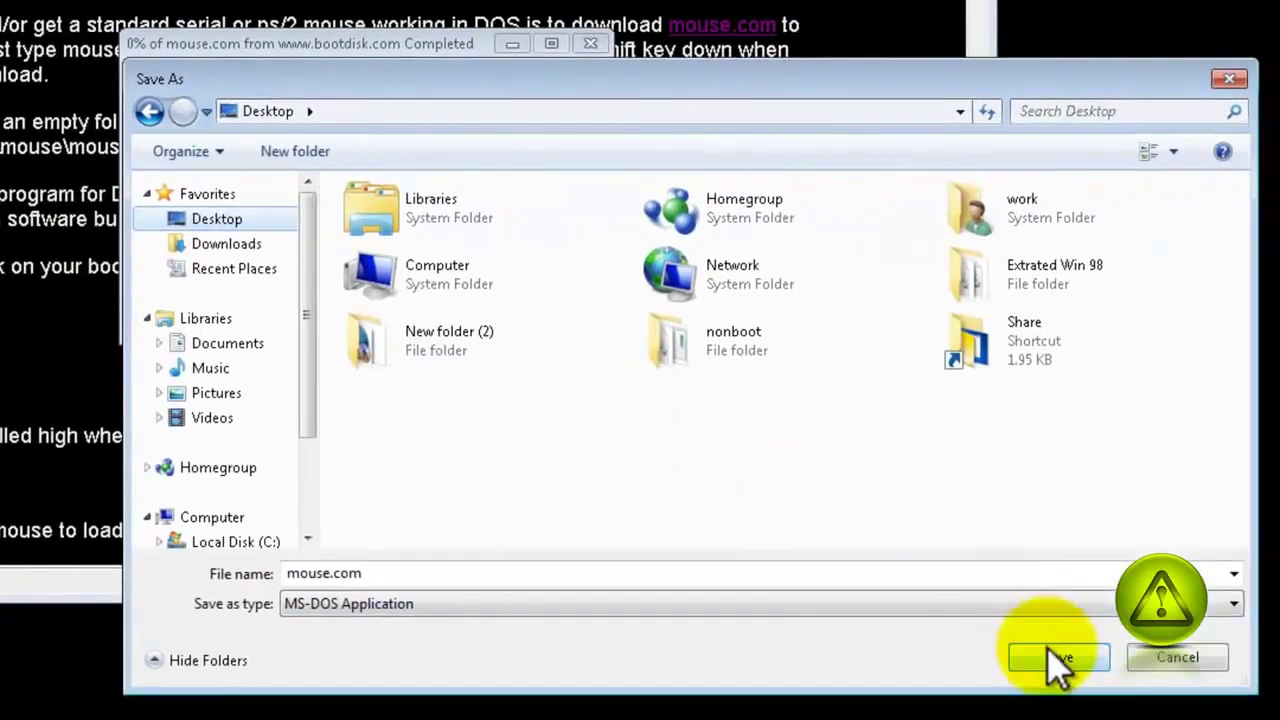
pyautogui.click(1058, 658)
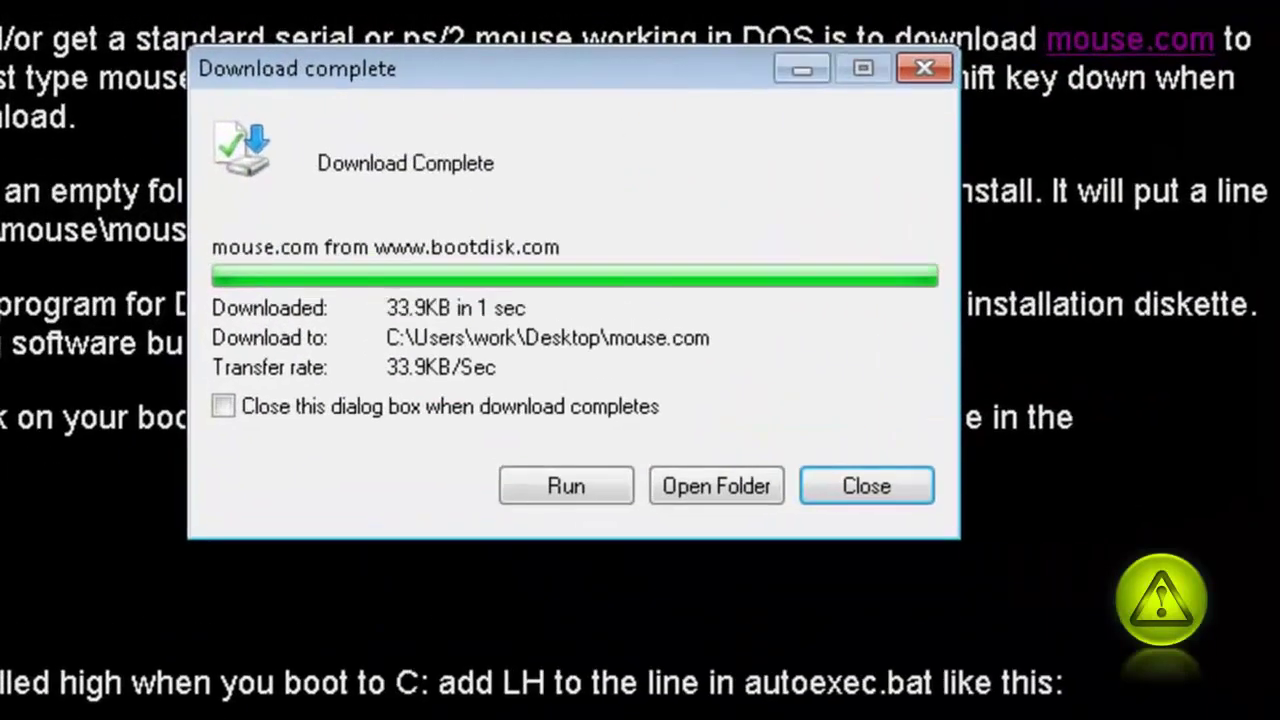
pyautogui.click(555, 314)
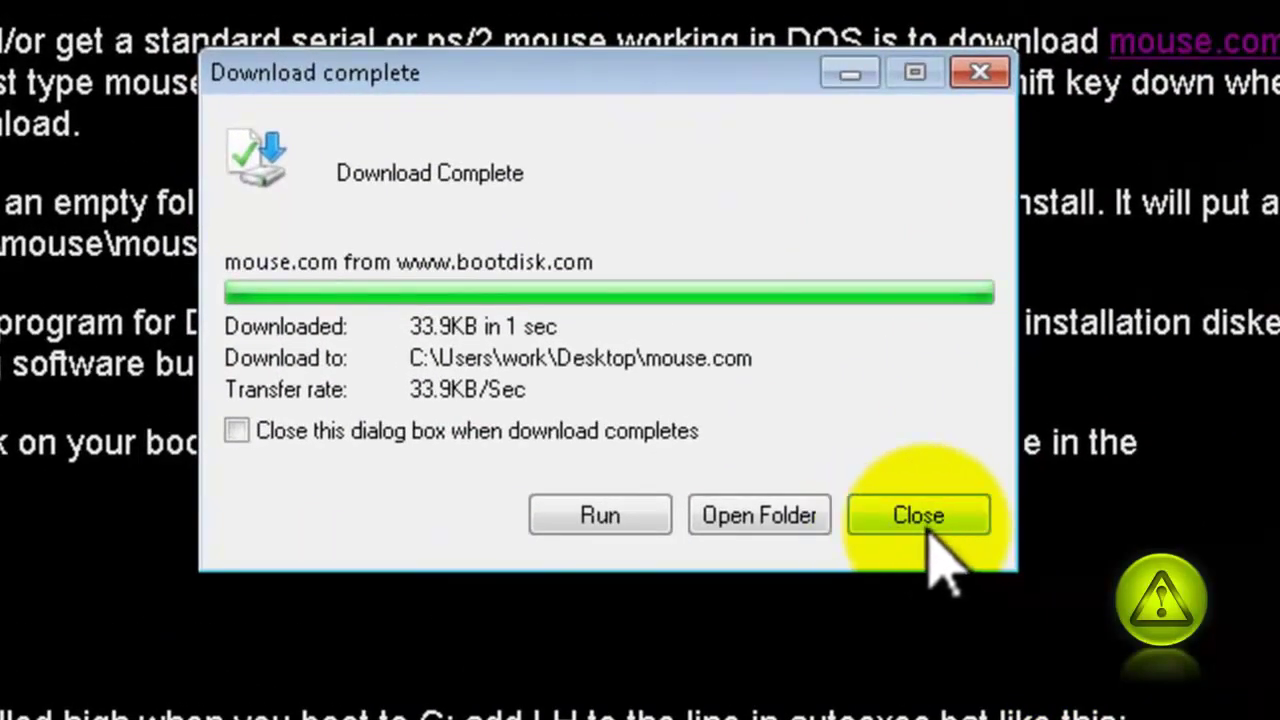
pyautogui.click(926, 528)
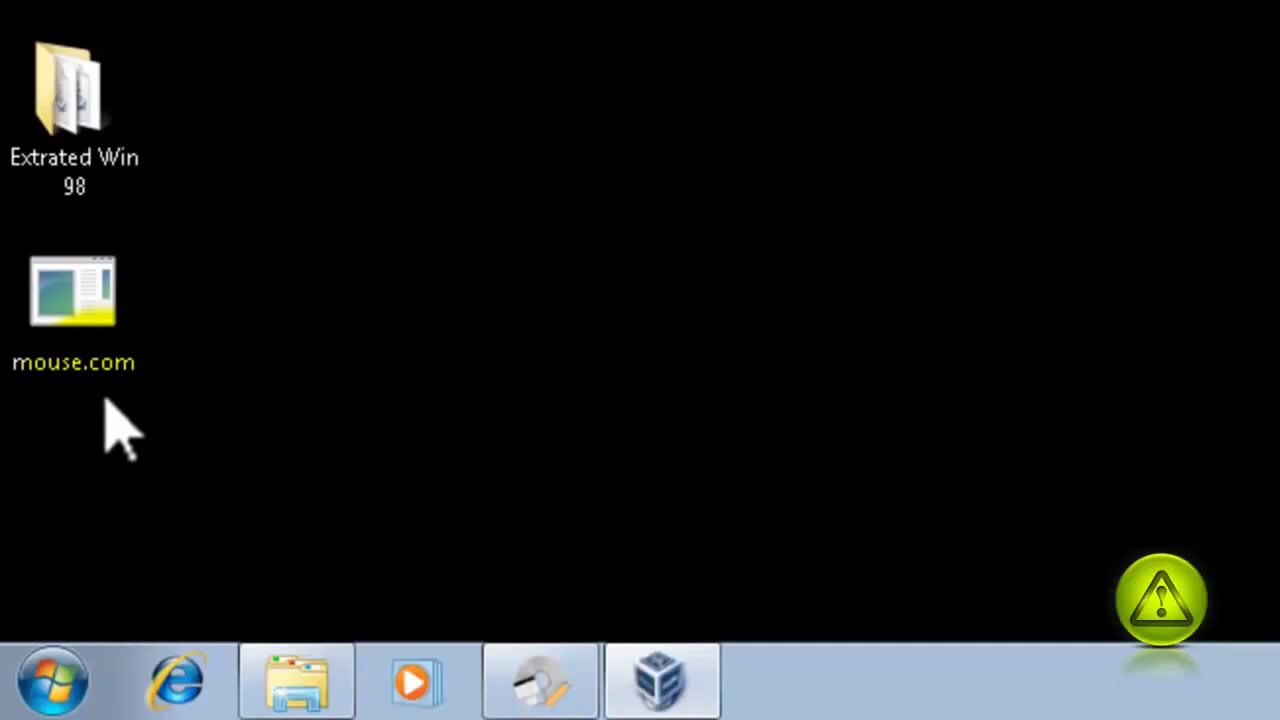
# - Copy mouse.com from the Desktop into the nonboot folder
pyautogui.rightClick(69, 349)
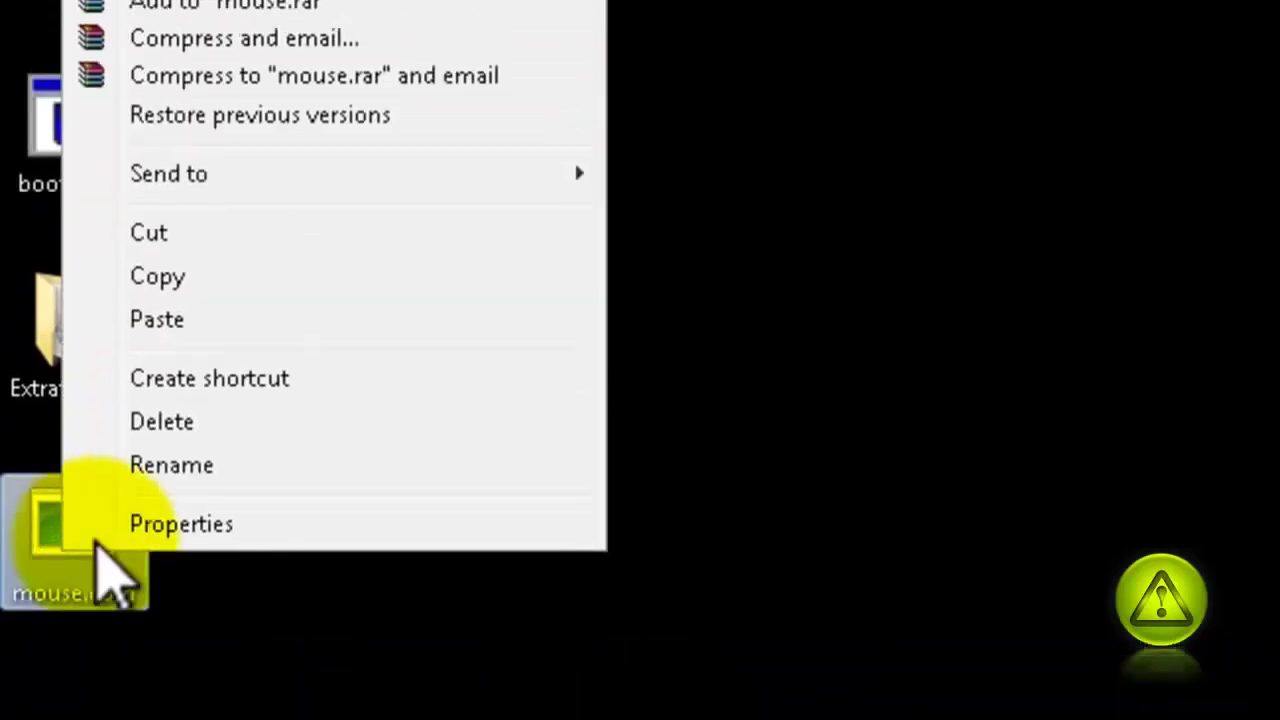
pyautogui.click(157, 276)
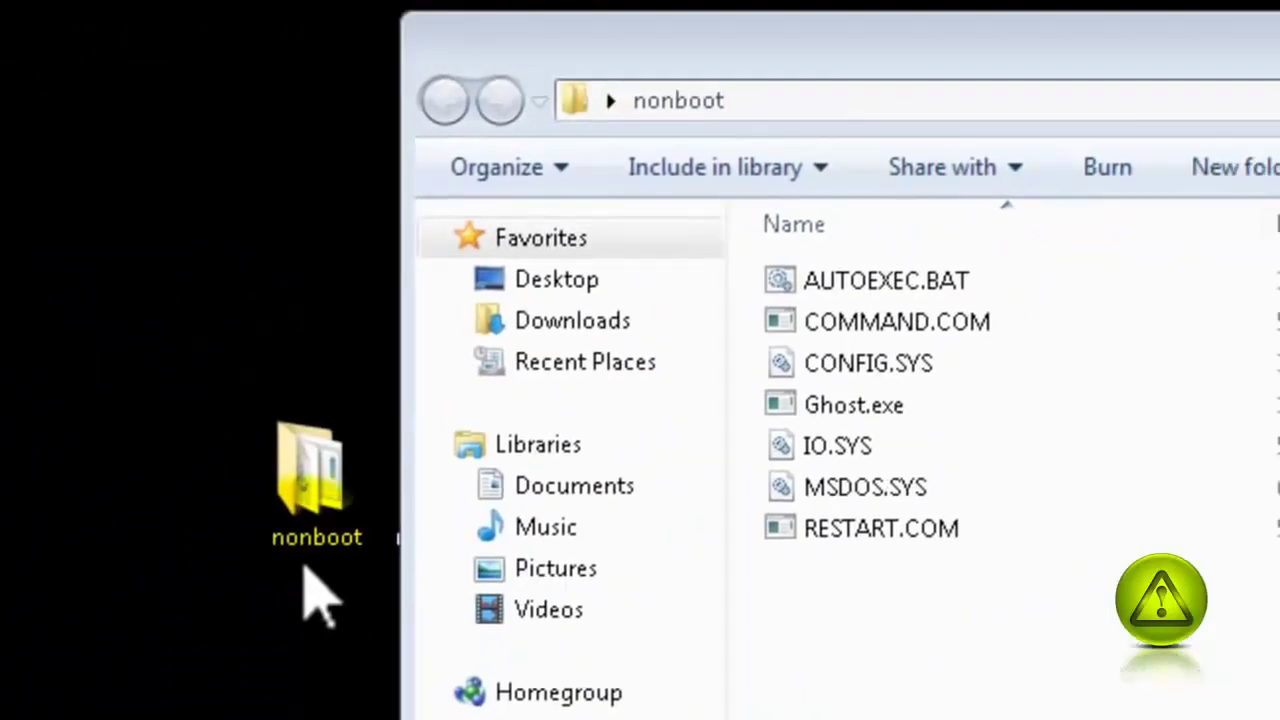
pyautogui.click(318, 540)
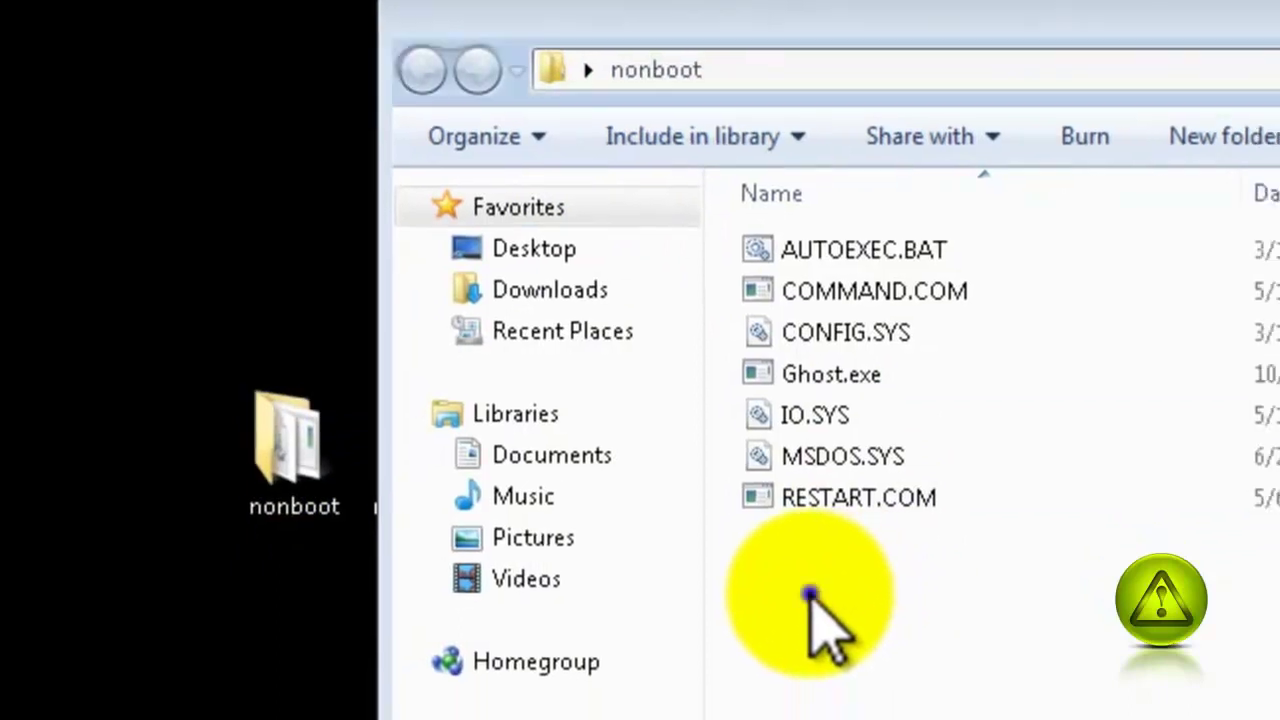
pyautogui.rightClick(810, 595)
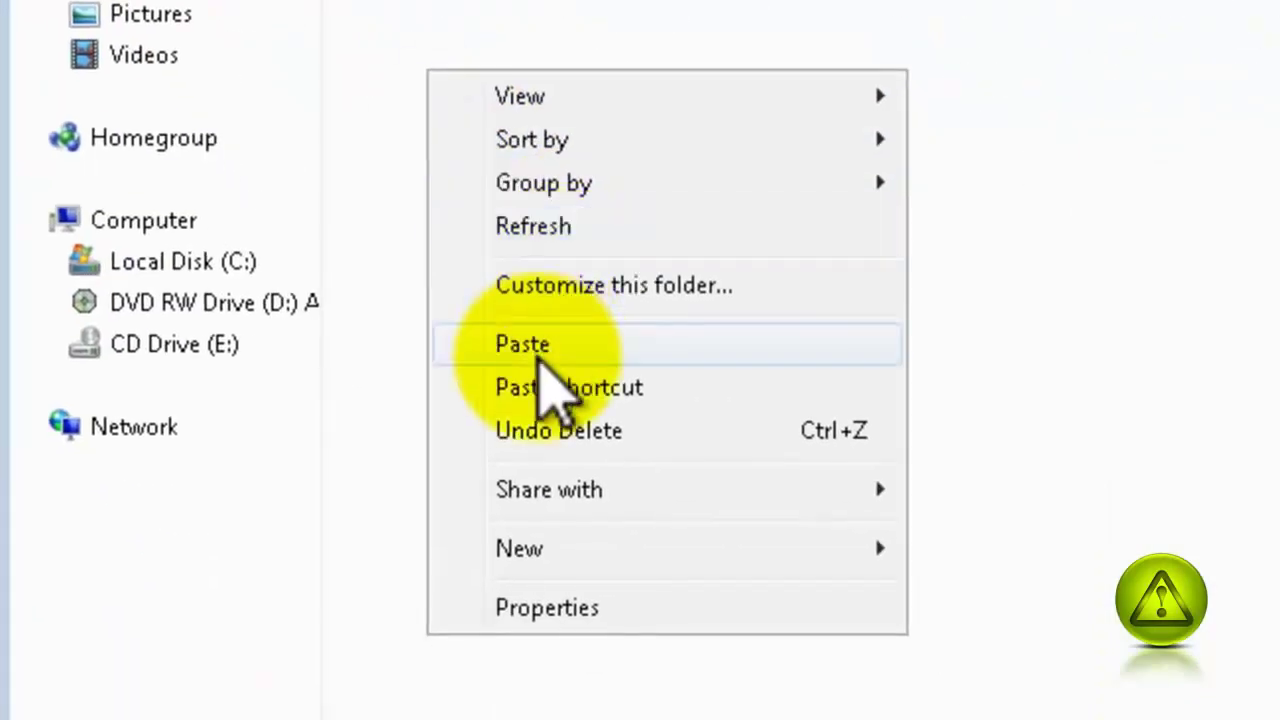
pyautogui.click(540, 357)
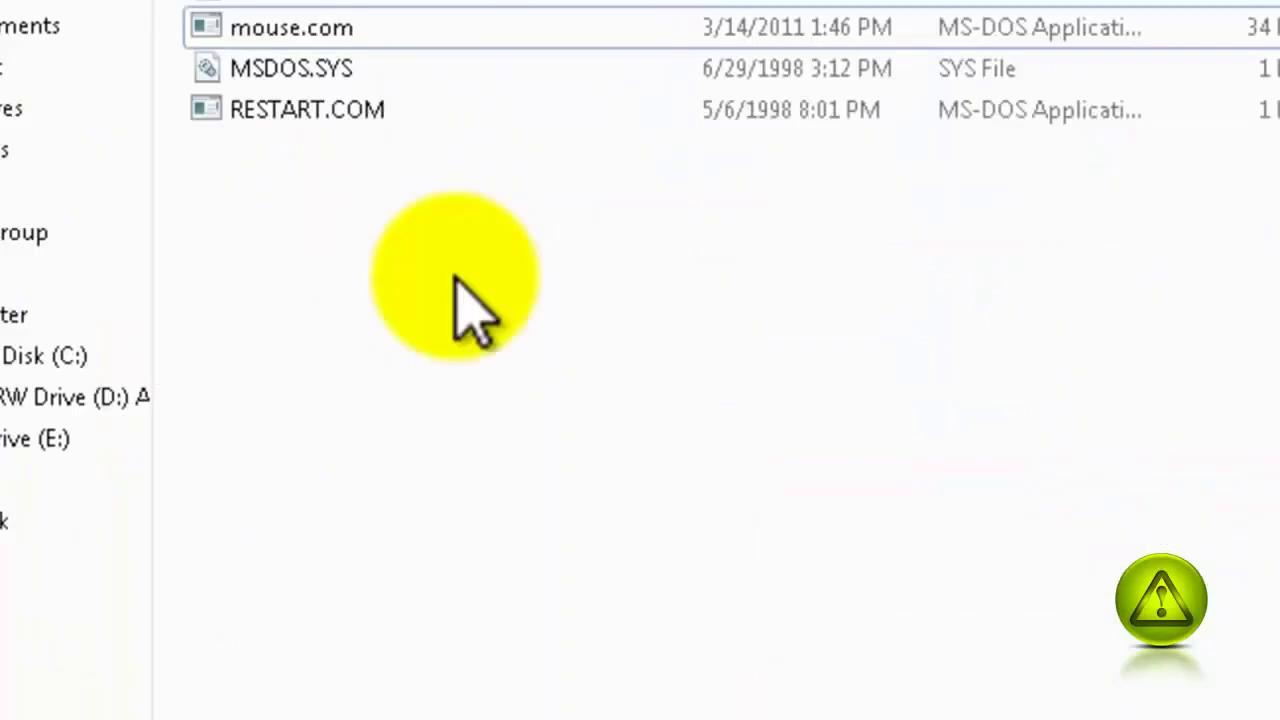
# - Create a new text document in the nonboot folder and enter the lines [mouse] and mouseType=PS2 in it
pyautogui.rightClick(716, 716)
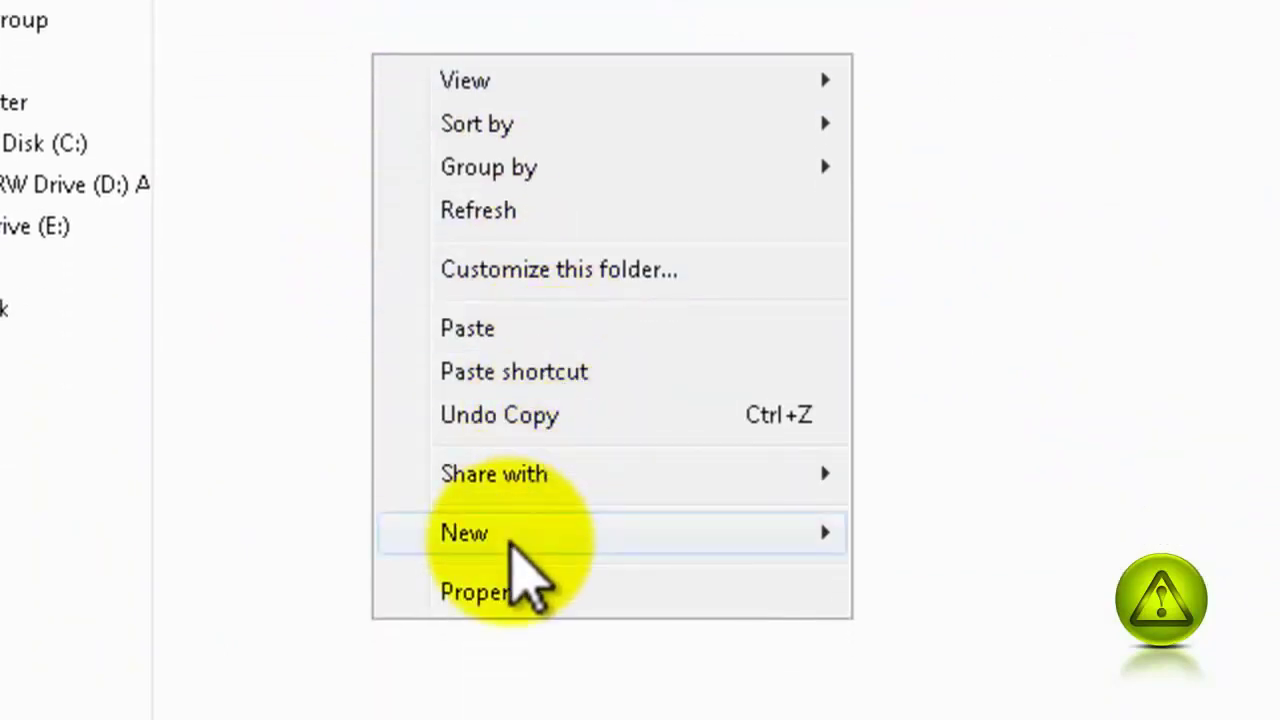
pyautogui.moveTo(535, 560)
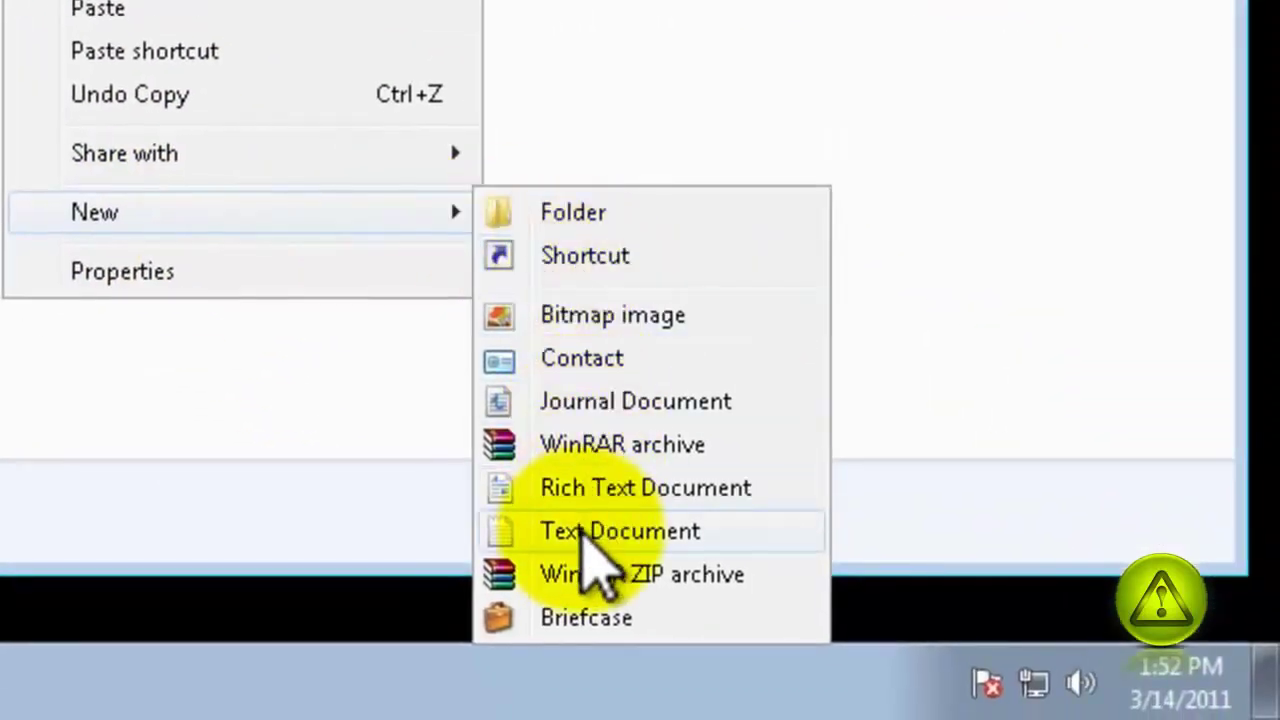
pyautogui.click(620, 566)
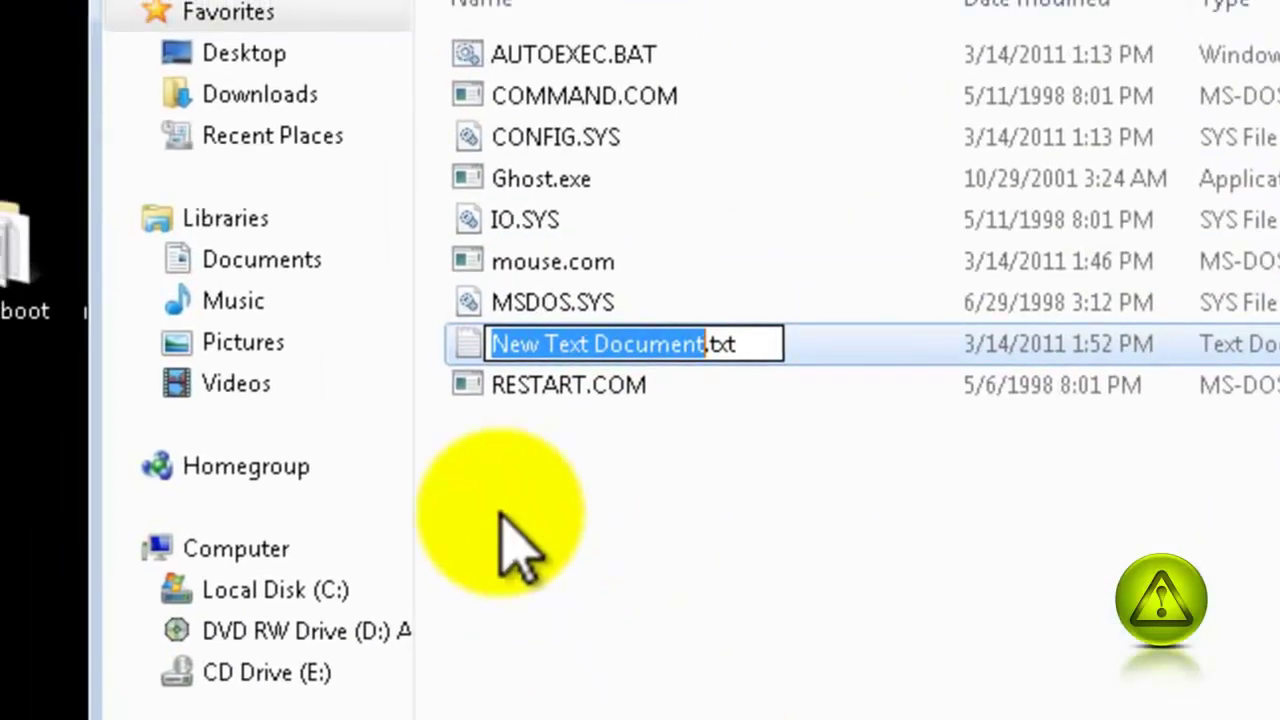
pyautogui.press('Return')
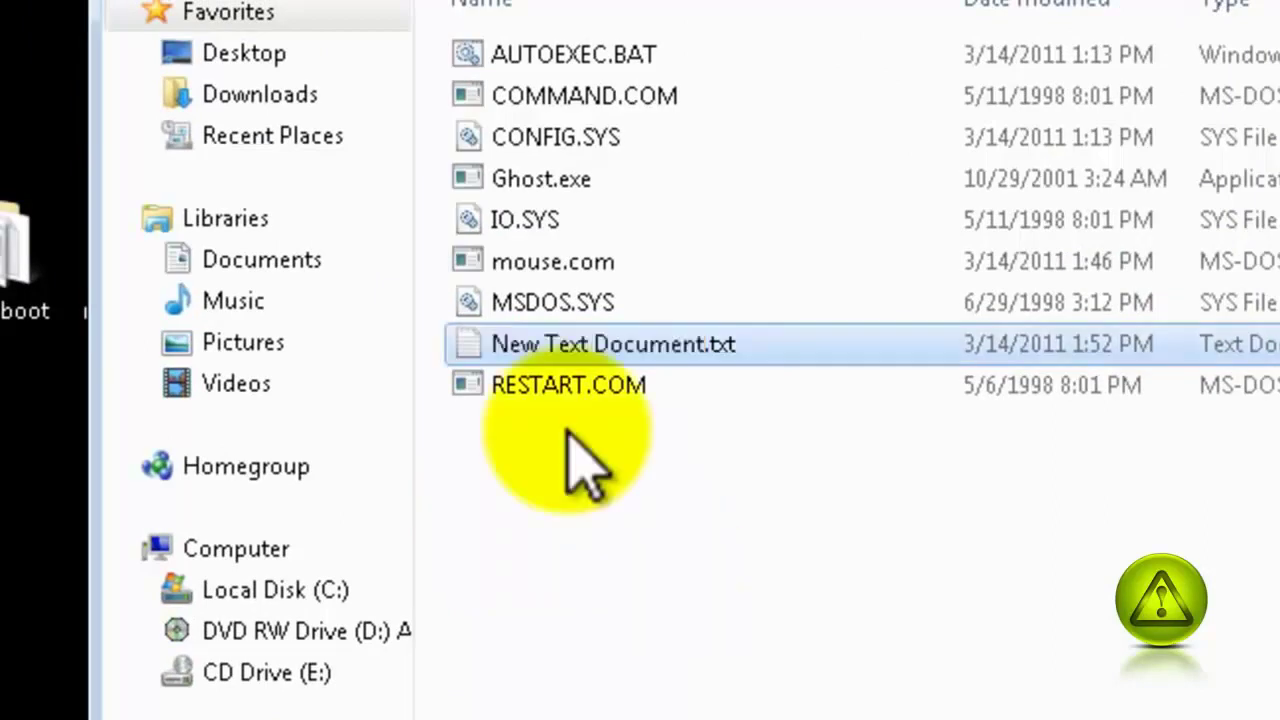
pyautogui.doubleClick(585, 352)
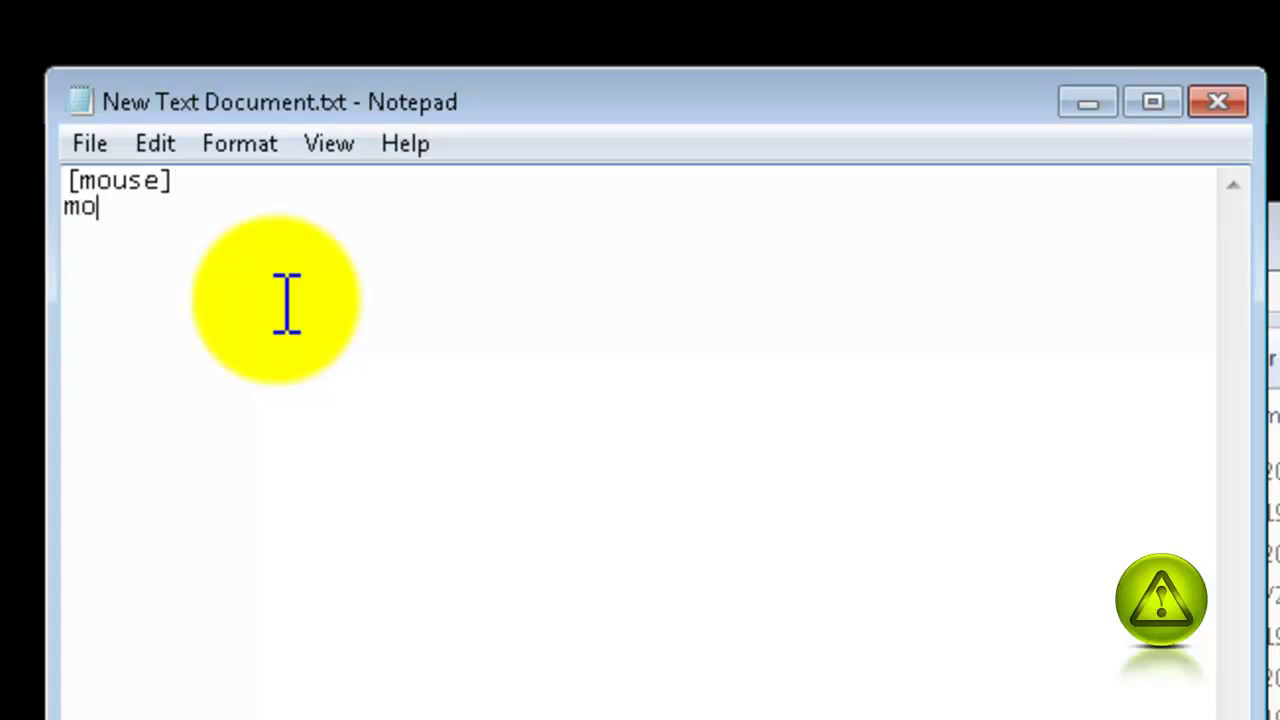
pyautogui.write('seType=PS2')
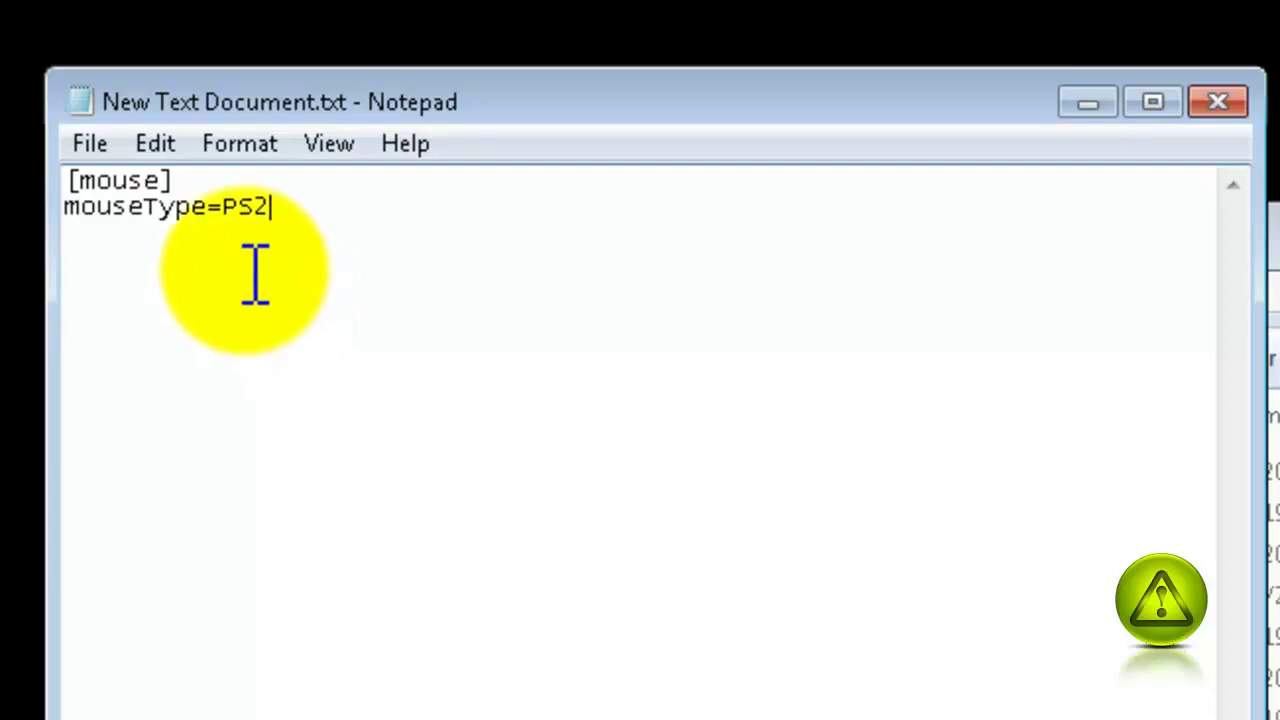
# - Save the text document as mouse.sys in the nonboot folder and close Notepad
pyautogui.click(90, 143)
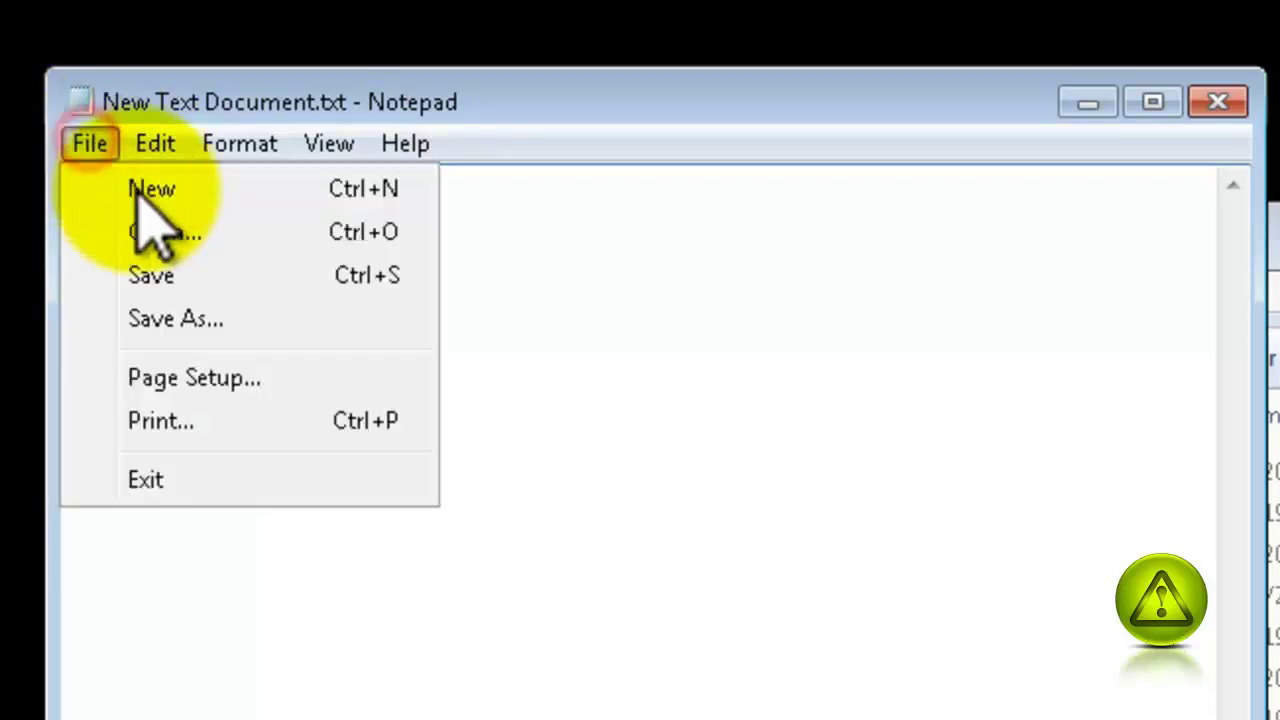
pyautogui.click(266, 320)
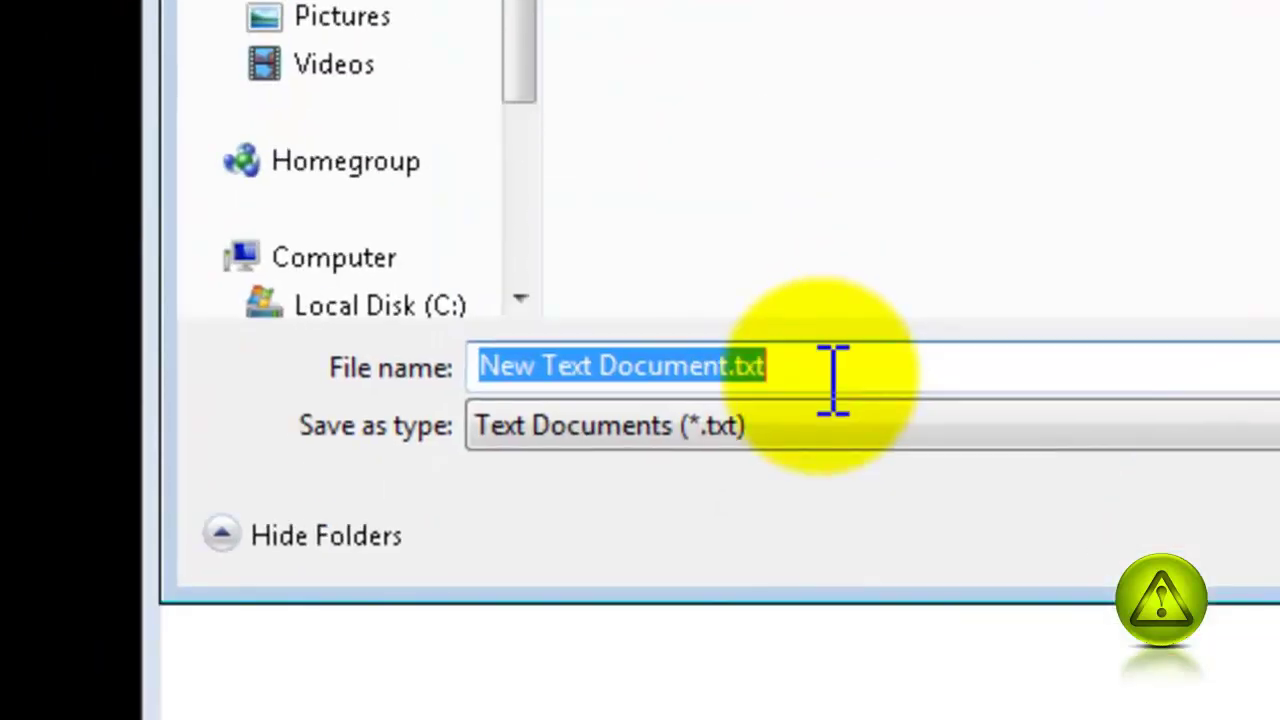
pyautogui.click(610, 425)
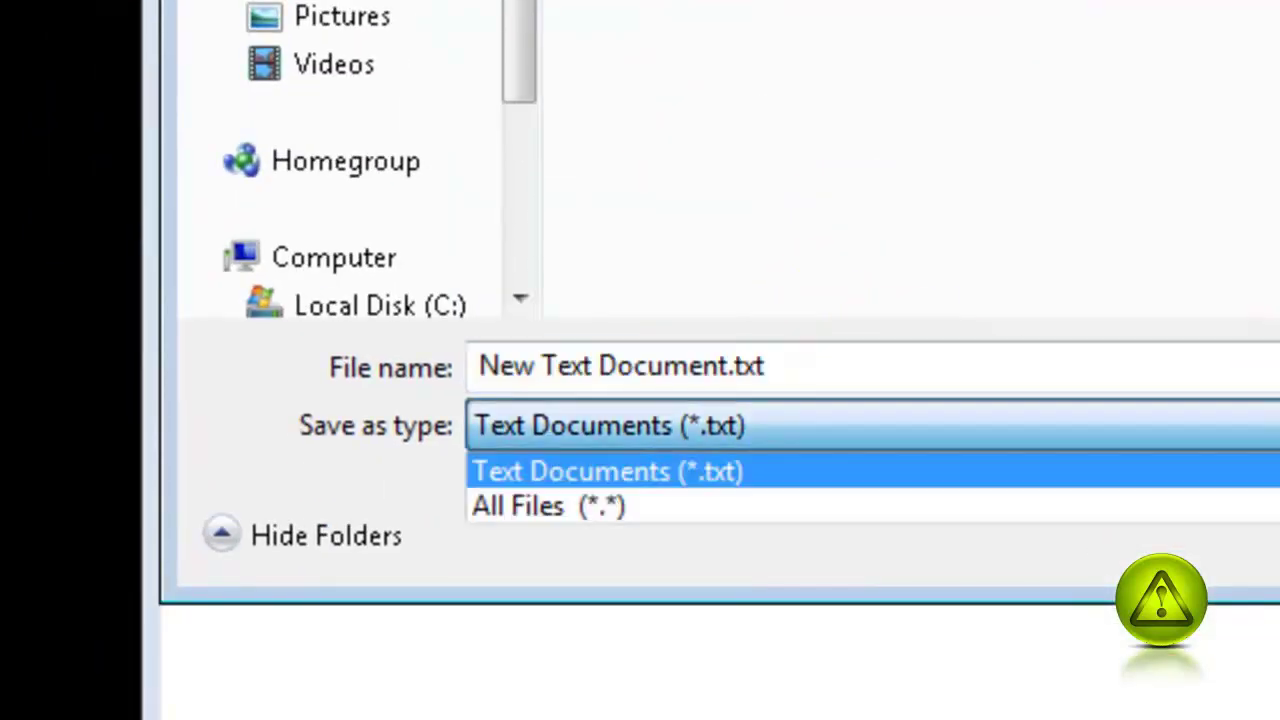
pyautogui.click(1052, 430)
pyautogui.click(806, 370)
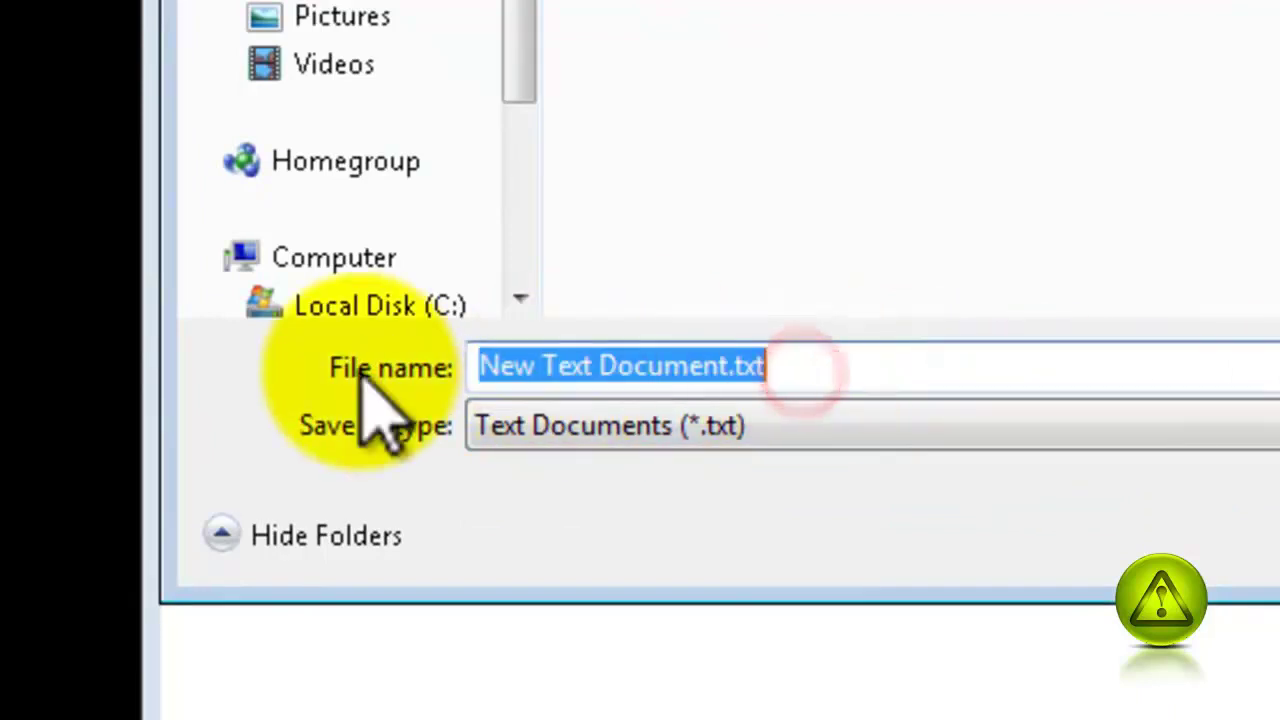
pyautogui.write('mo')
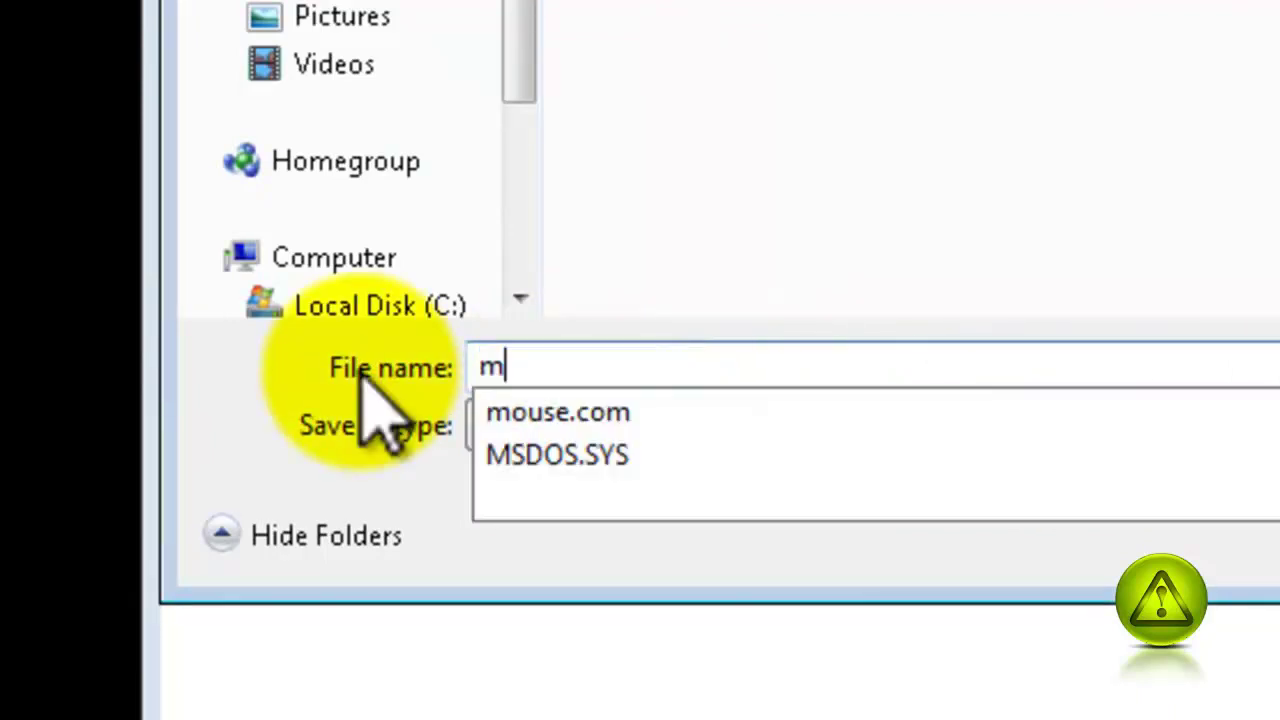
pyautogui.write('use.sy')
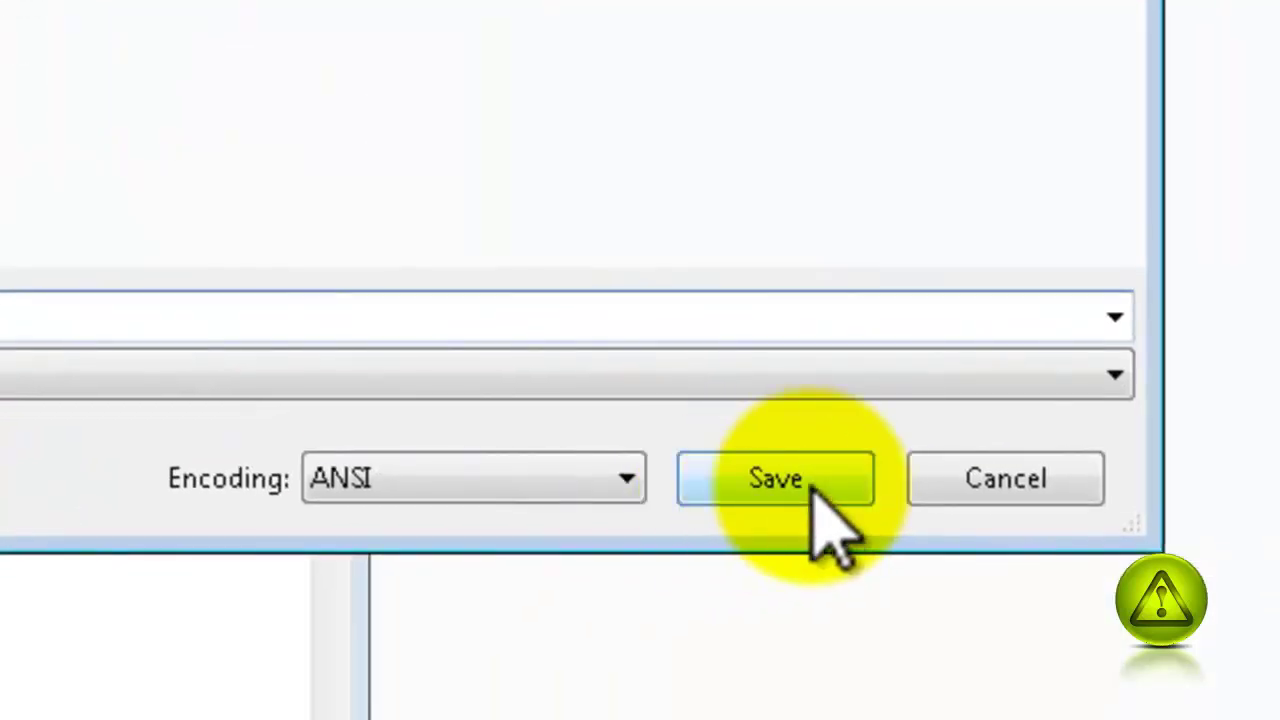
pyautogui.click(813, 490)
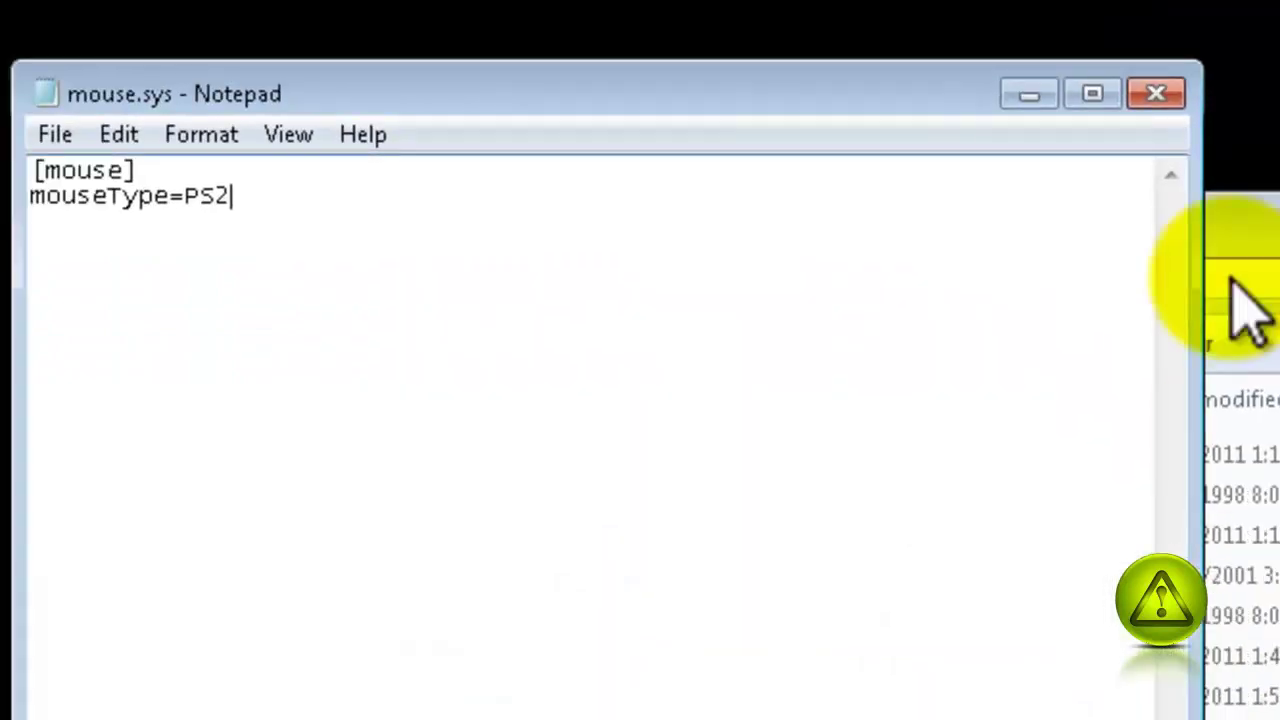
pyautogui.click(1156, 93)
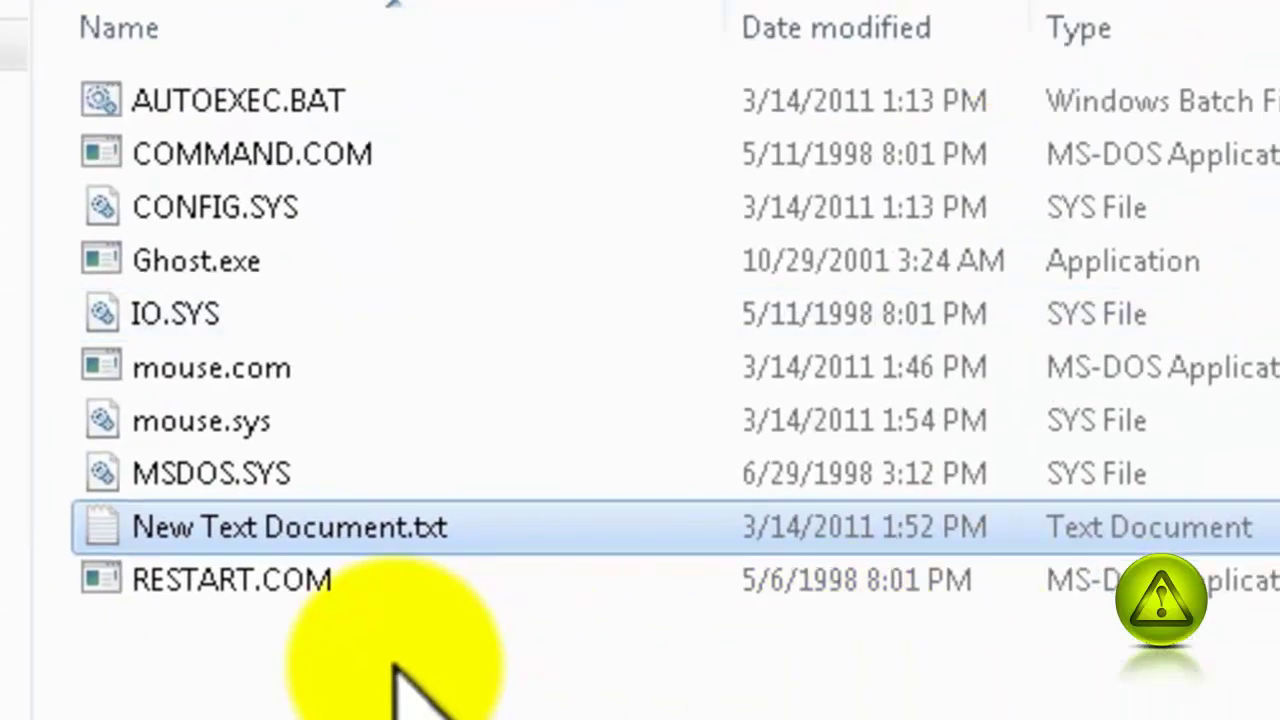
# - Delete New Text Document.txt from the nonboot folder
pyautogui.rightClick(211, 538)
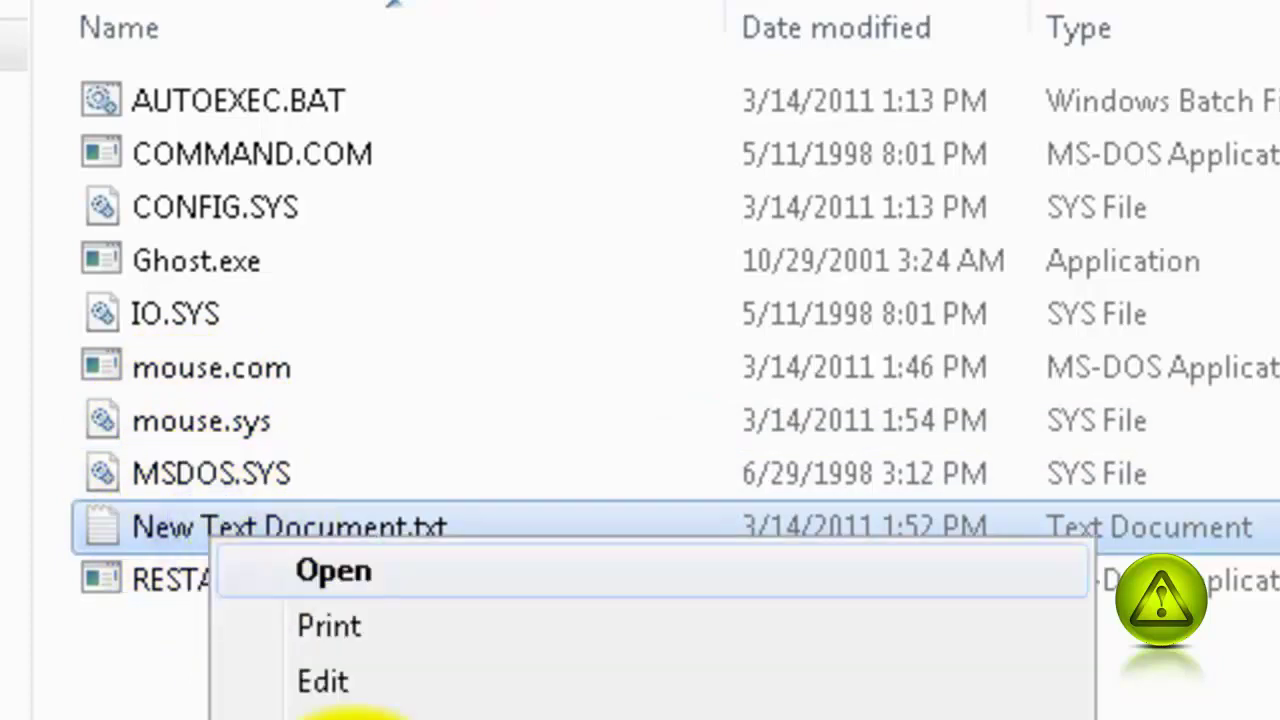
pyautogui.press('Return')
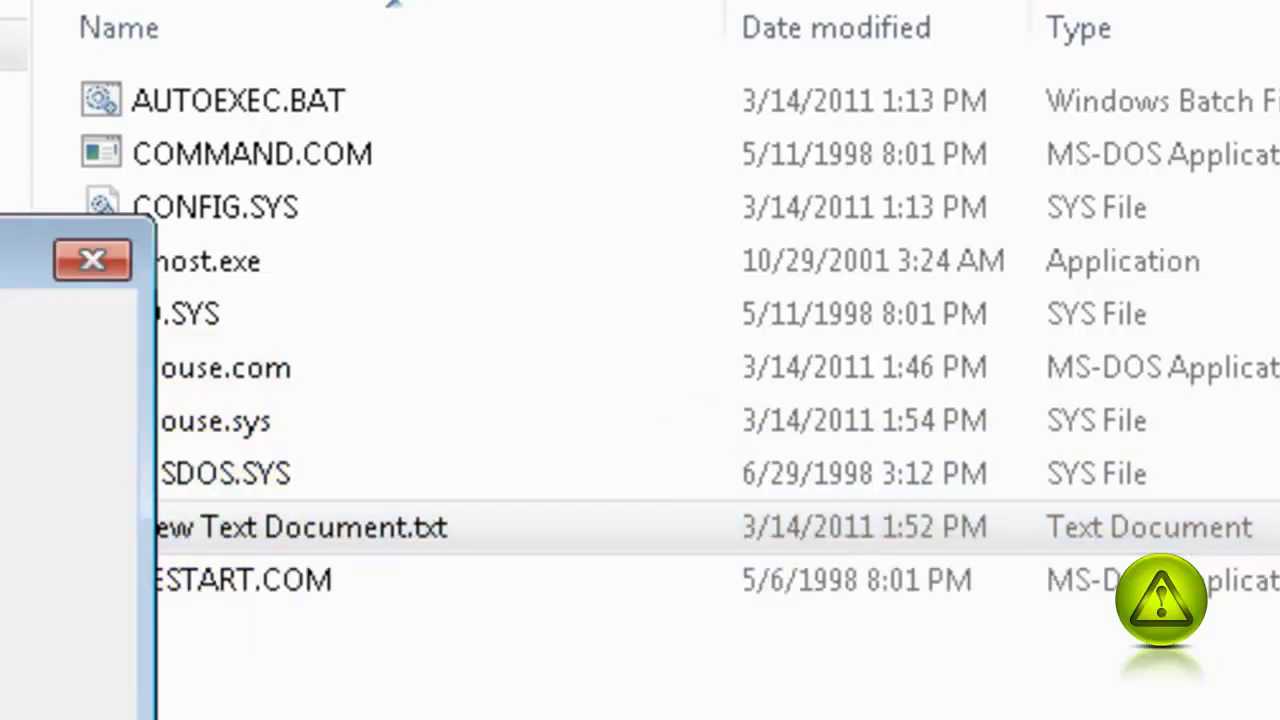
pyautogui.press('Return')
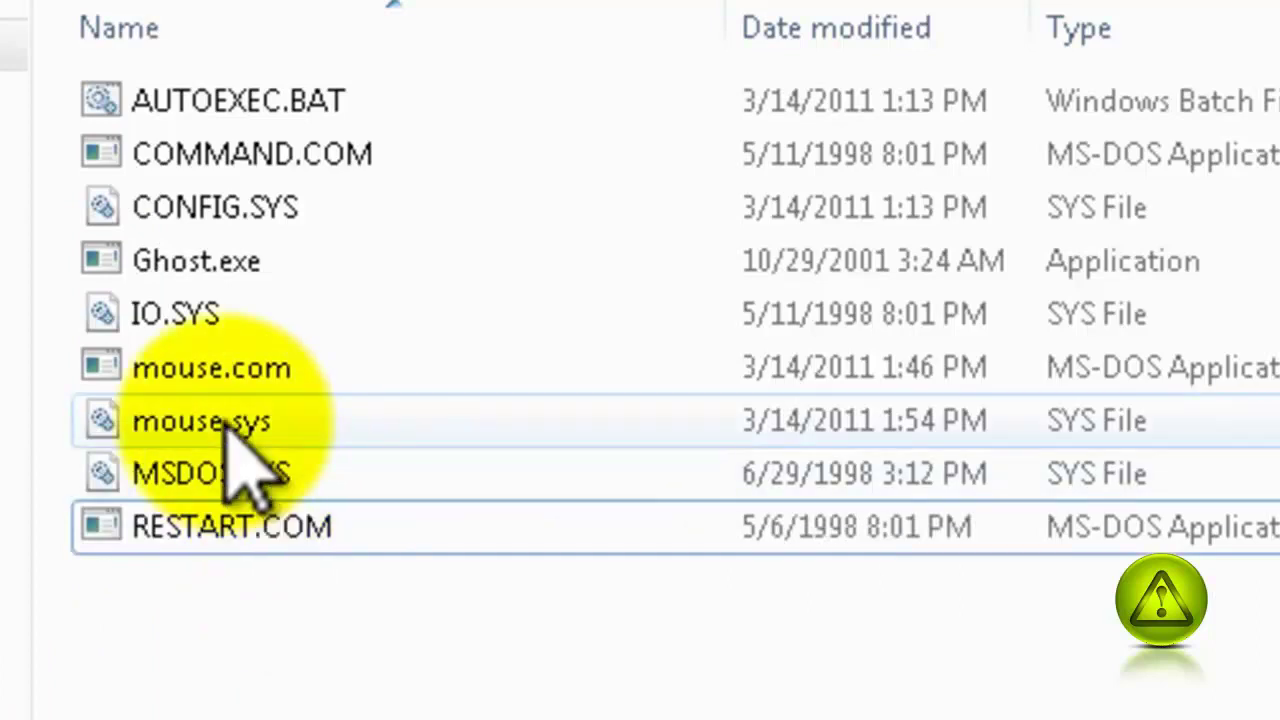
# - Open mouse.sys in Notepad to check its contents, and close it
pyautogui.rightClick(229, 423)
pyautogui.click(340, 509)
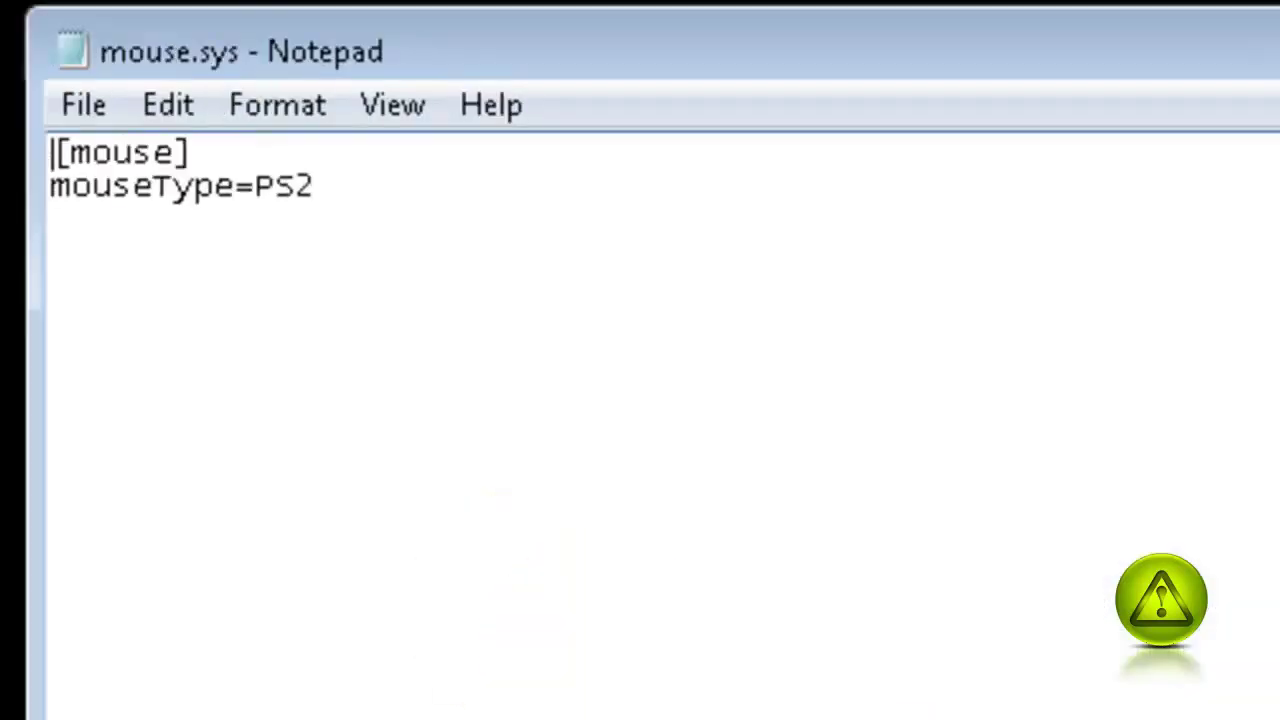
pyautogui.hotkey('alt', 'F4')
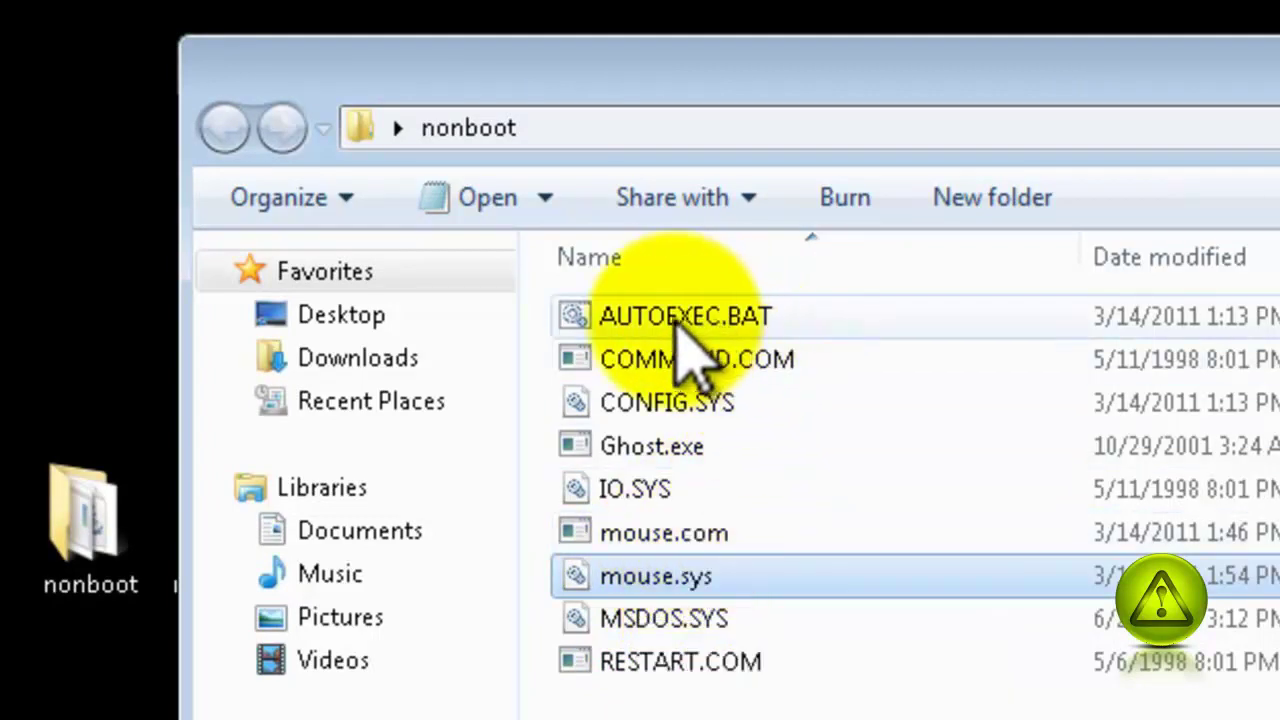
pyautogui.rightClick(630, 320)
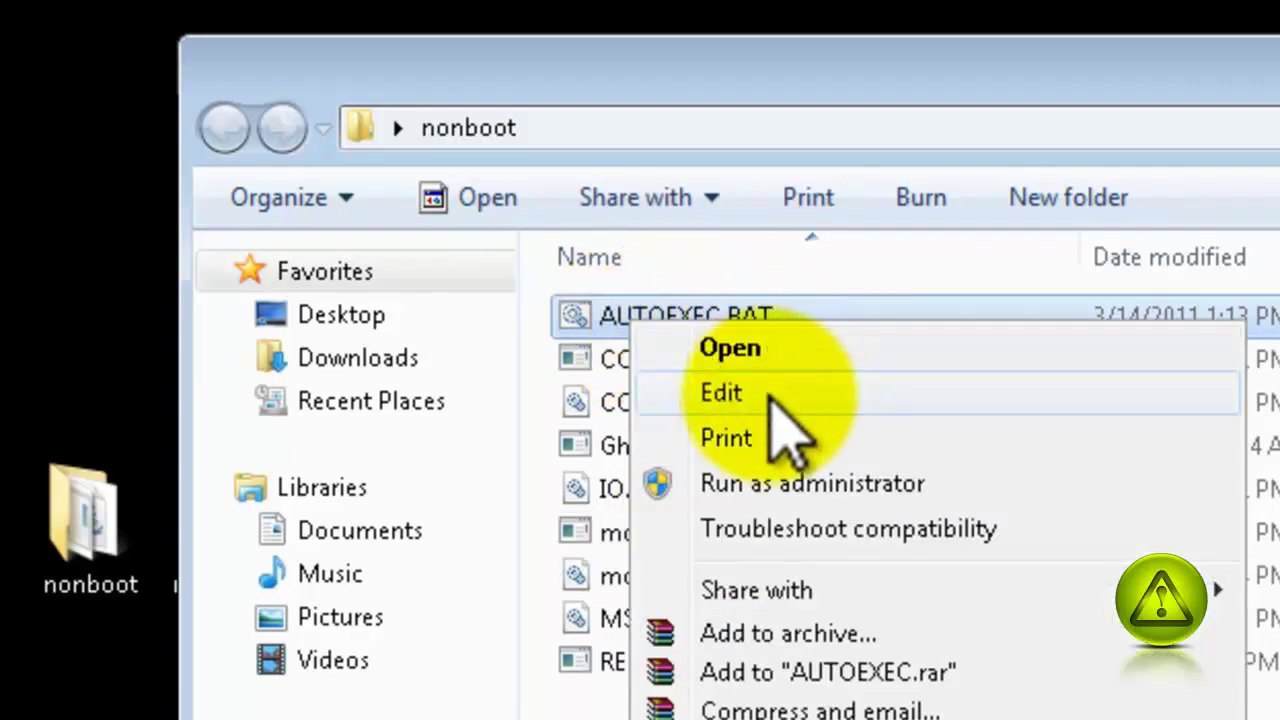
pyautogui.click(768, 394)
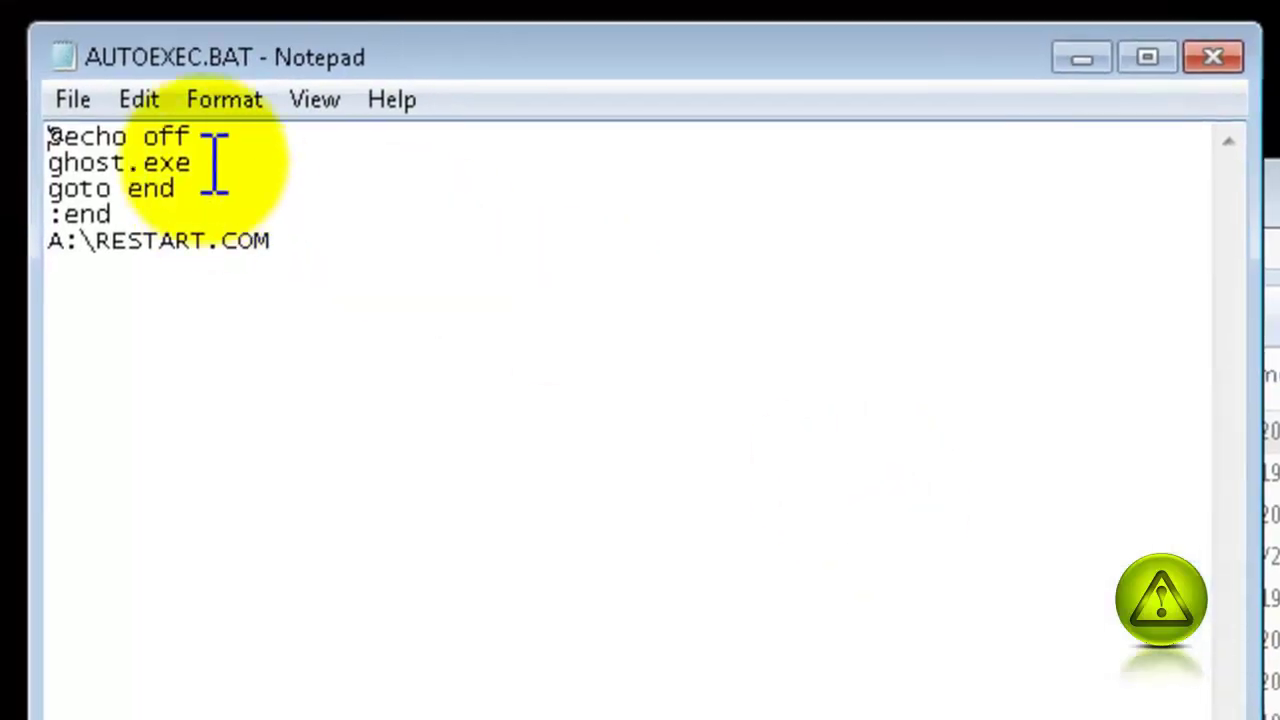
pyautogui.click(206, 139)
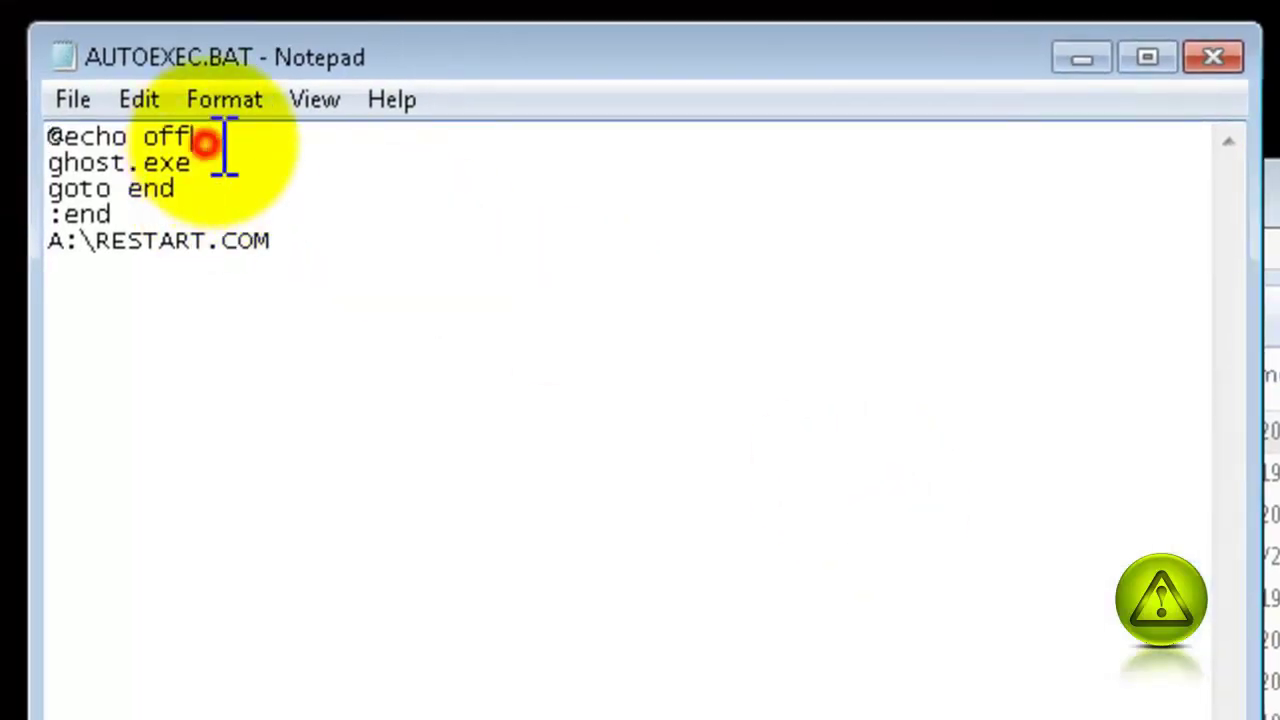
pyautogui.press('Return')
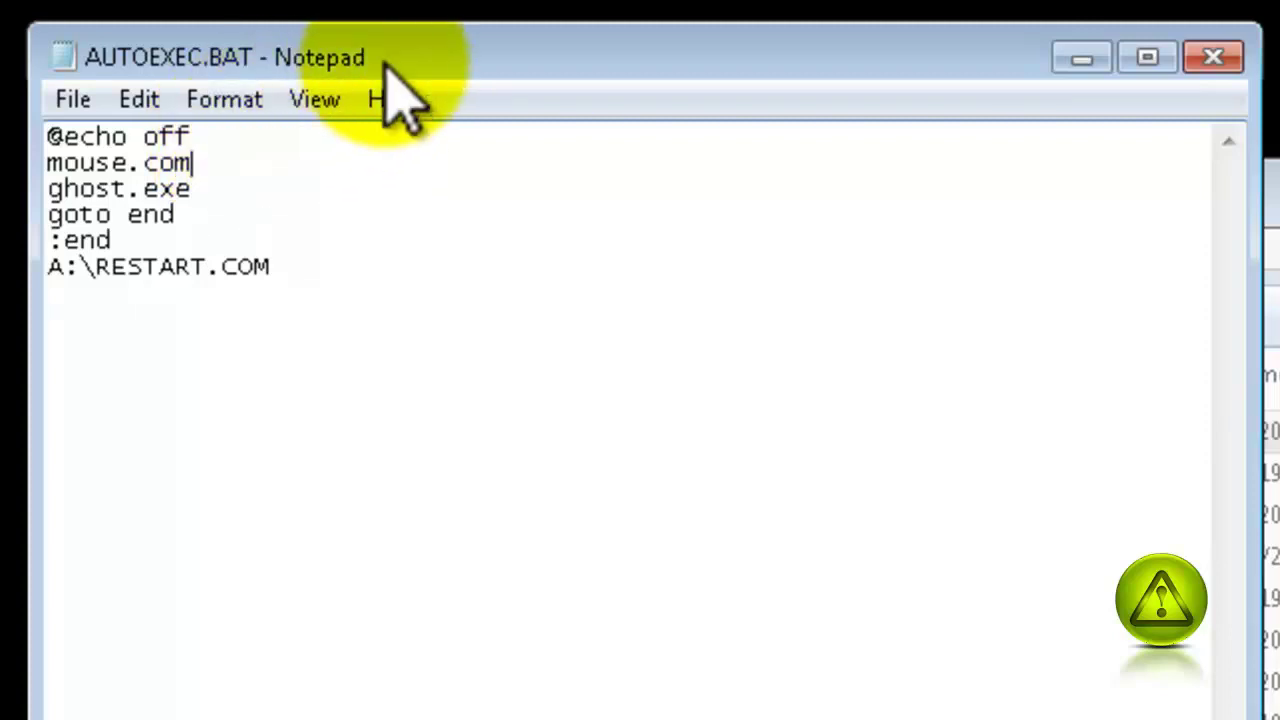
pyautogui.moveTo(489, 52); pyautogui.dragTo(137, 63)
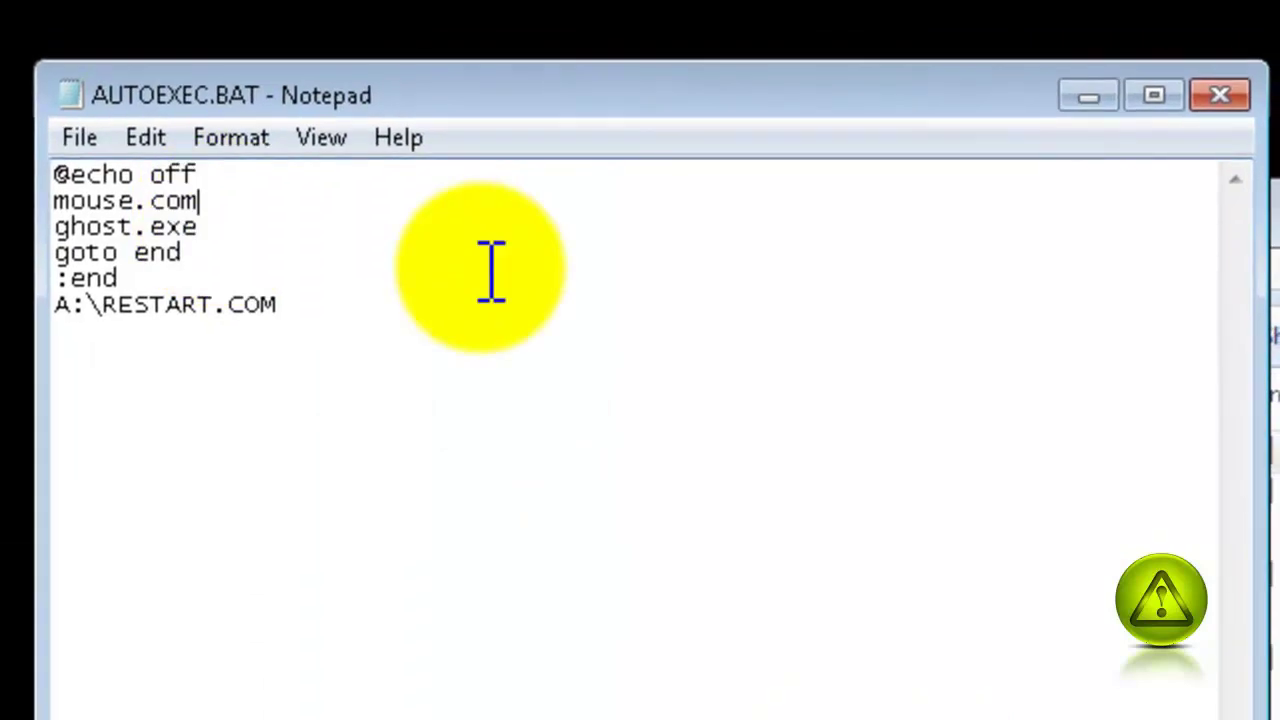
pyautogui.click(1236, 104)
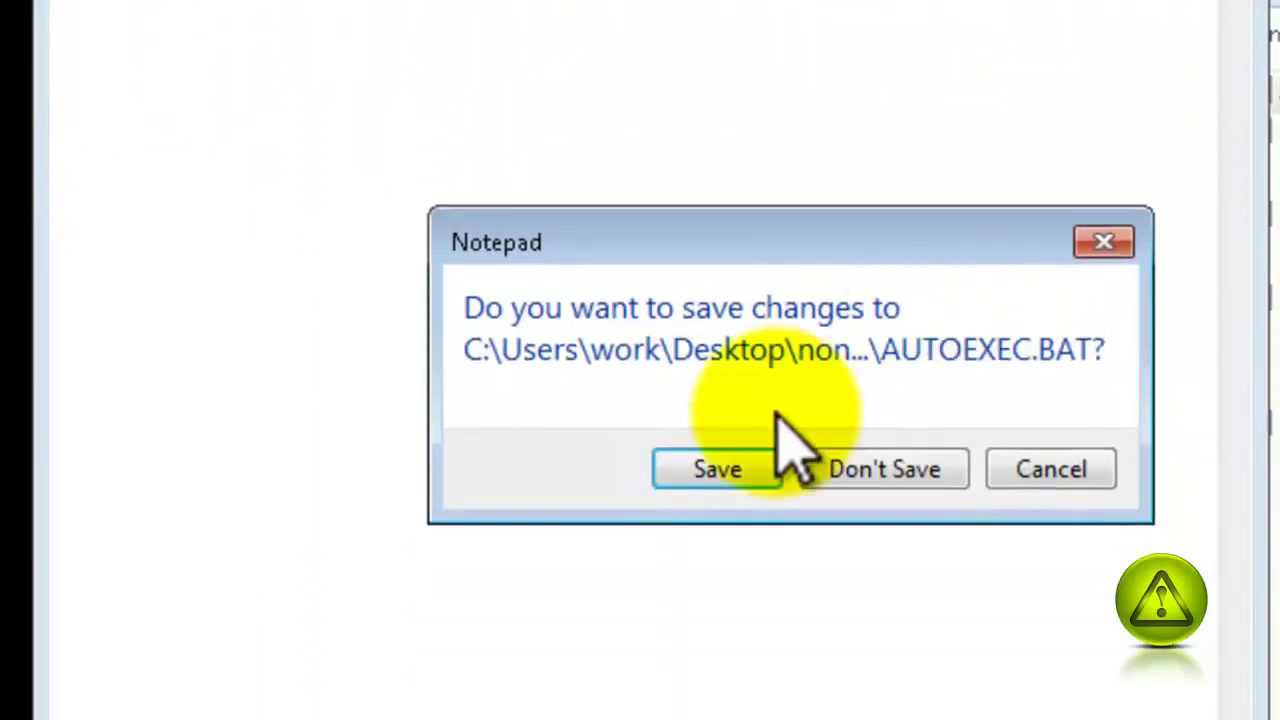
pyautogui.click(703, 467)
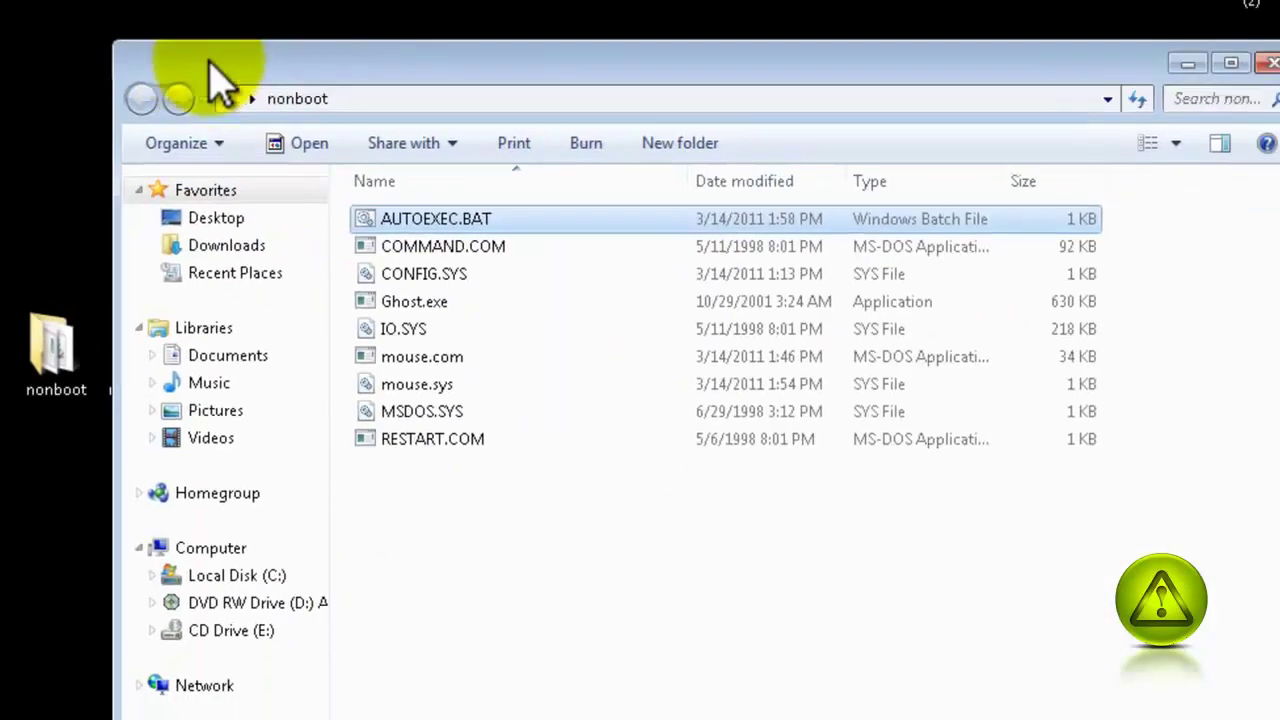
# - Open nonboot.IMA from the desktop in WinImage and arrange its window beside the nonboot folder window
pyautogui.click(203, 62)
pyautogui.moveTo(335, 58); pyautogui.dragTo(397, 52)
pyautogui.click(157, 350)
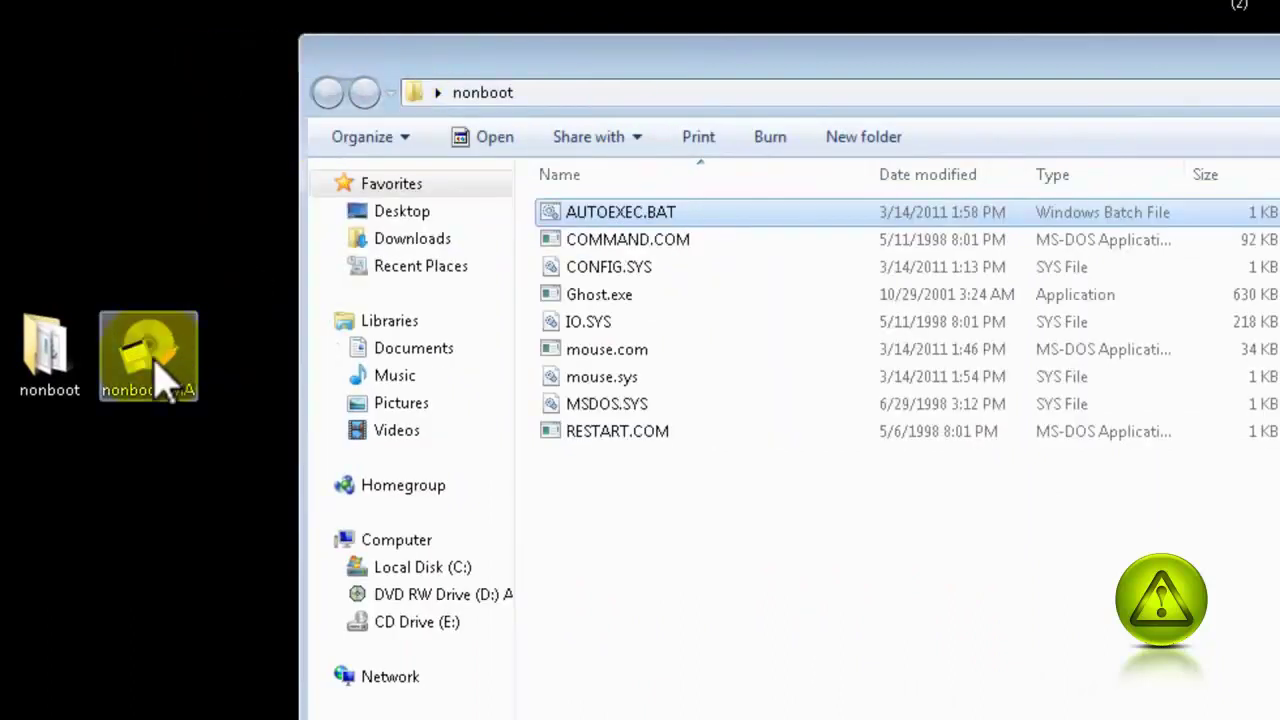
pyautogui.doubleClick(149, 371)
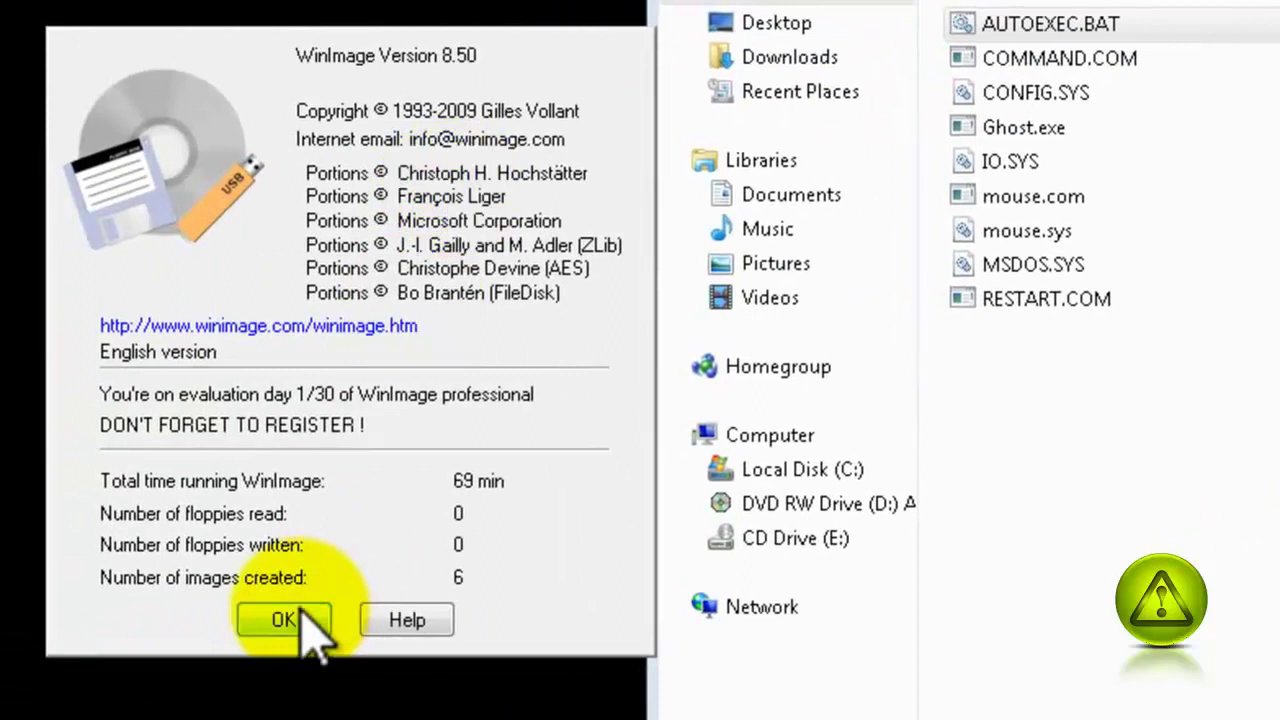
pyautogui.click(82, 669)
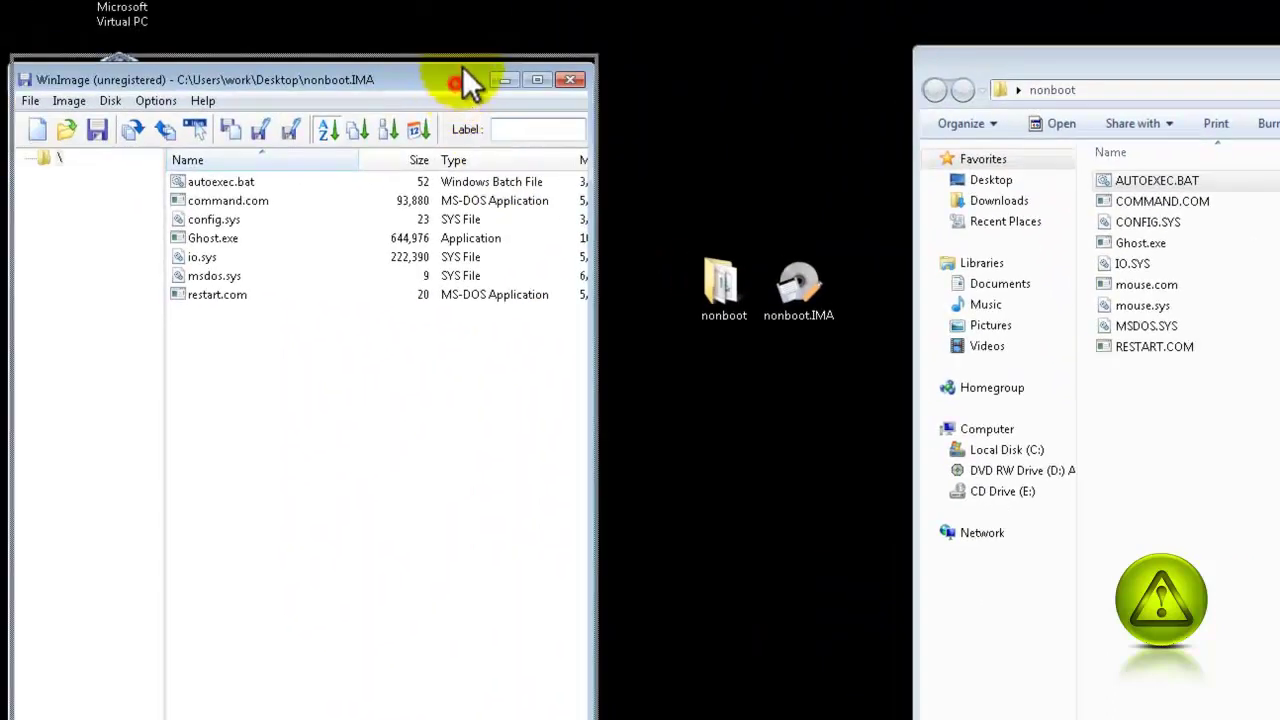
pyautogui.moveTo(288, 2); pyautogui.dragTo(304, 0)
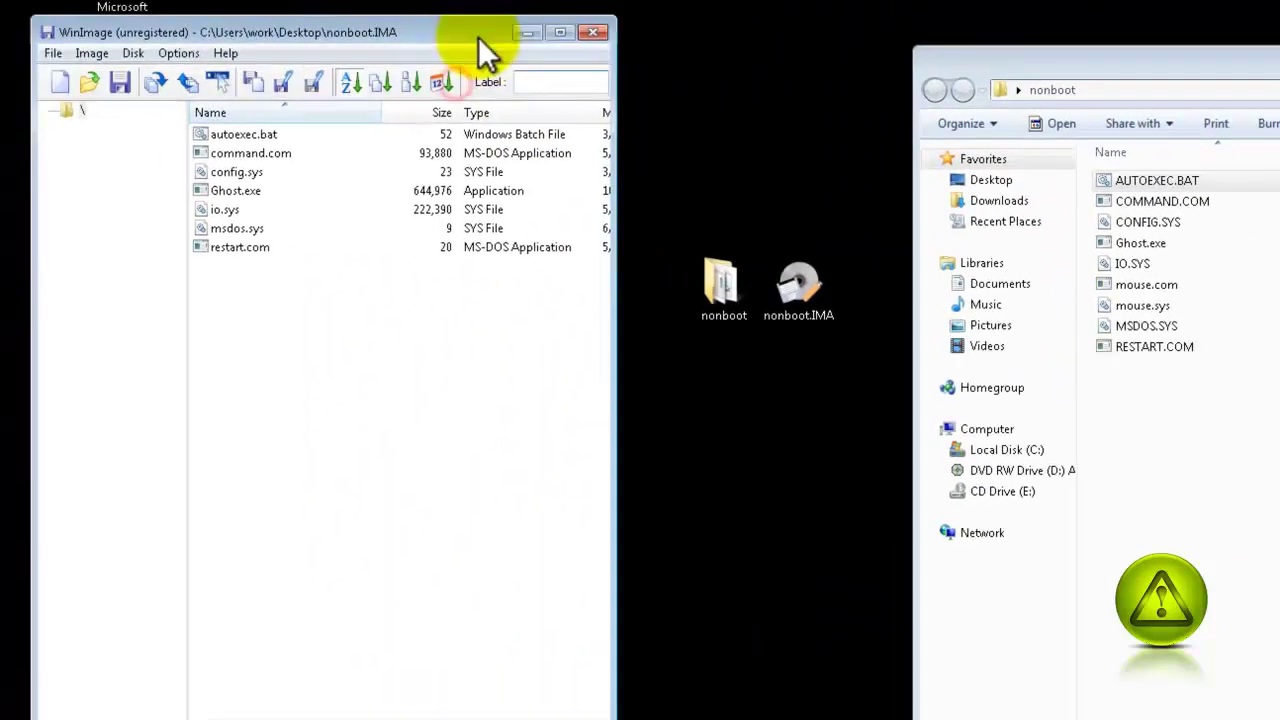
pyautogui.moveTo(610, 246); pyautogui.dragTo(651, 242)
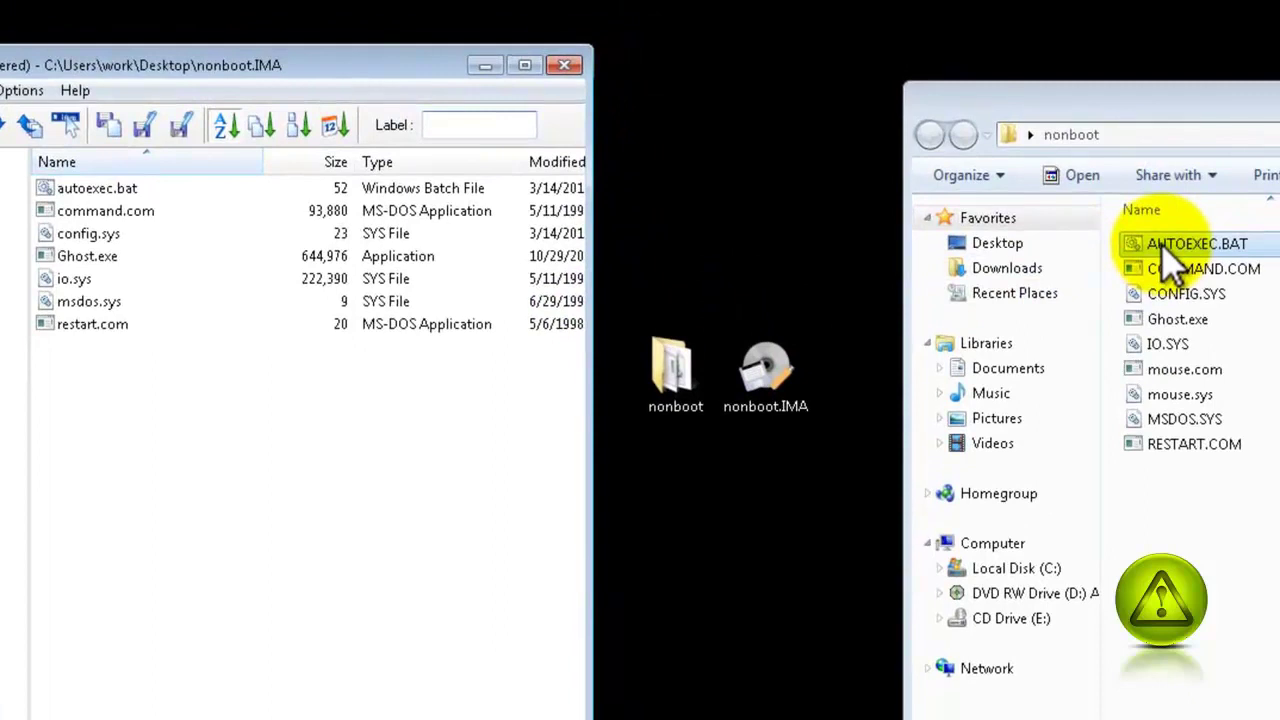
# - Inject the edited AUTOEXEC.BAT from the nonboot folder into nonboot.IMA, replacing the existing file
pyautogui.moveTo(1161, 243); pyautogui.dragTo(170, 540)
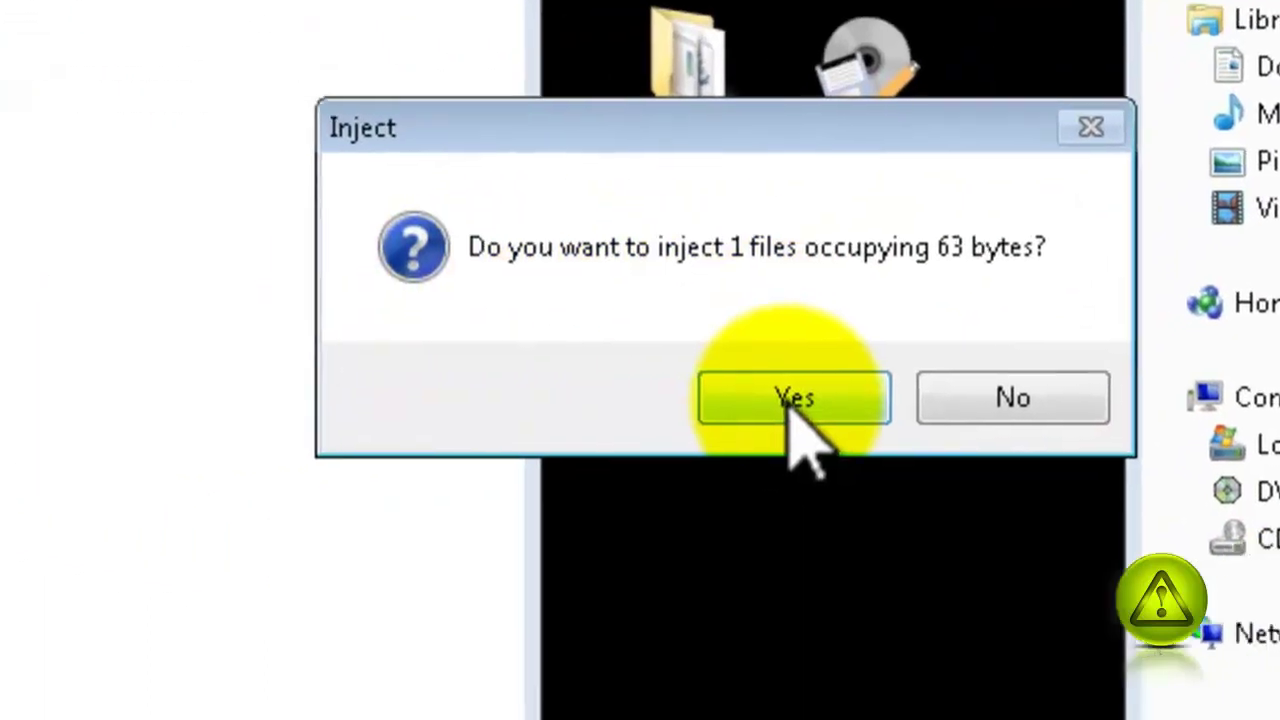
pyautogui.click(688, 412)
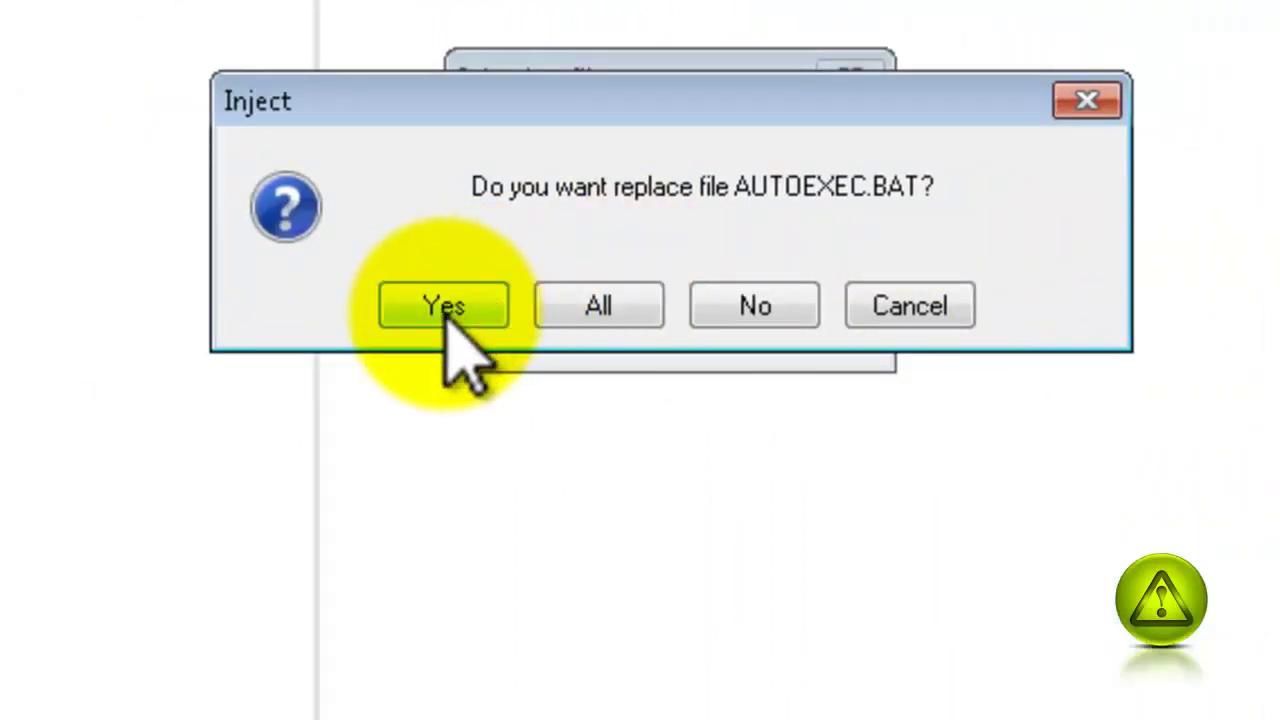
pyautogui.click(447, 310)
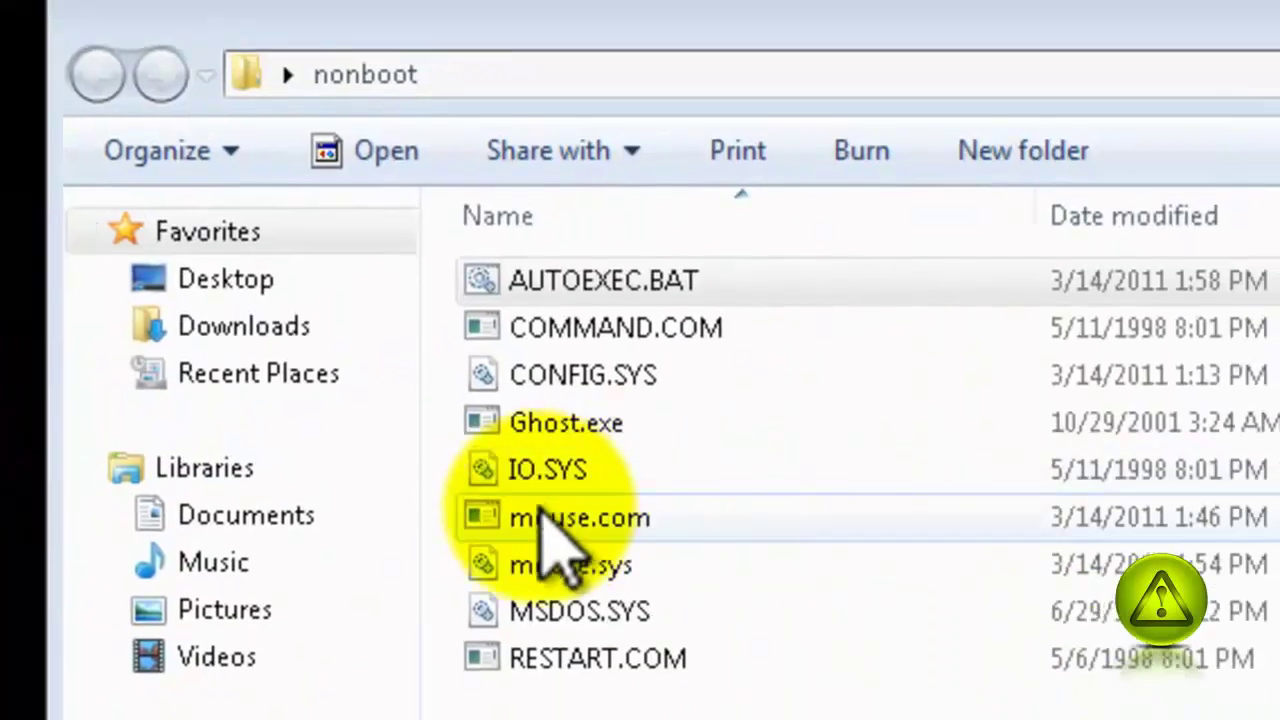
# - Inject mouse.com and mouse.sys from the nonboot folder into nonboot.IMA, save the image and minimize WinImage
pyautogui.click(543, 527)
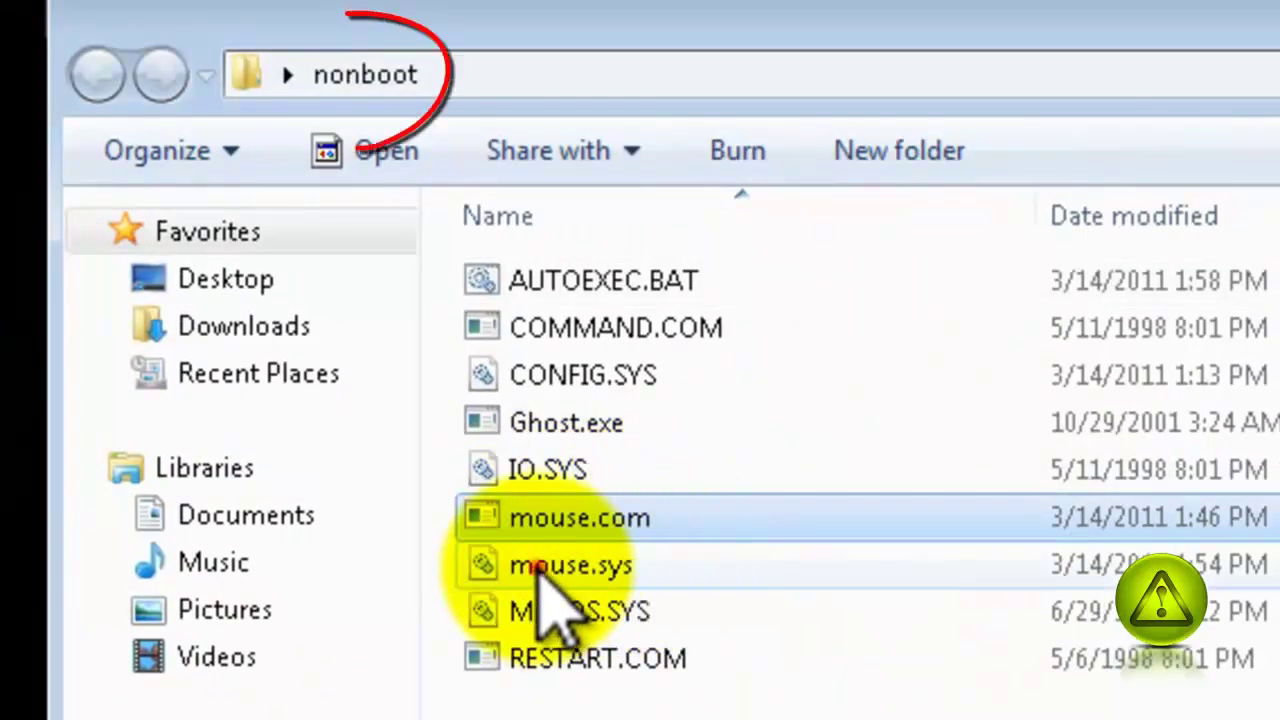
pyautogui.keyDown('ctrl'); pyautogui.click(556, 566); pyautogui.keyUp('ctrl')
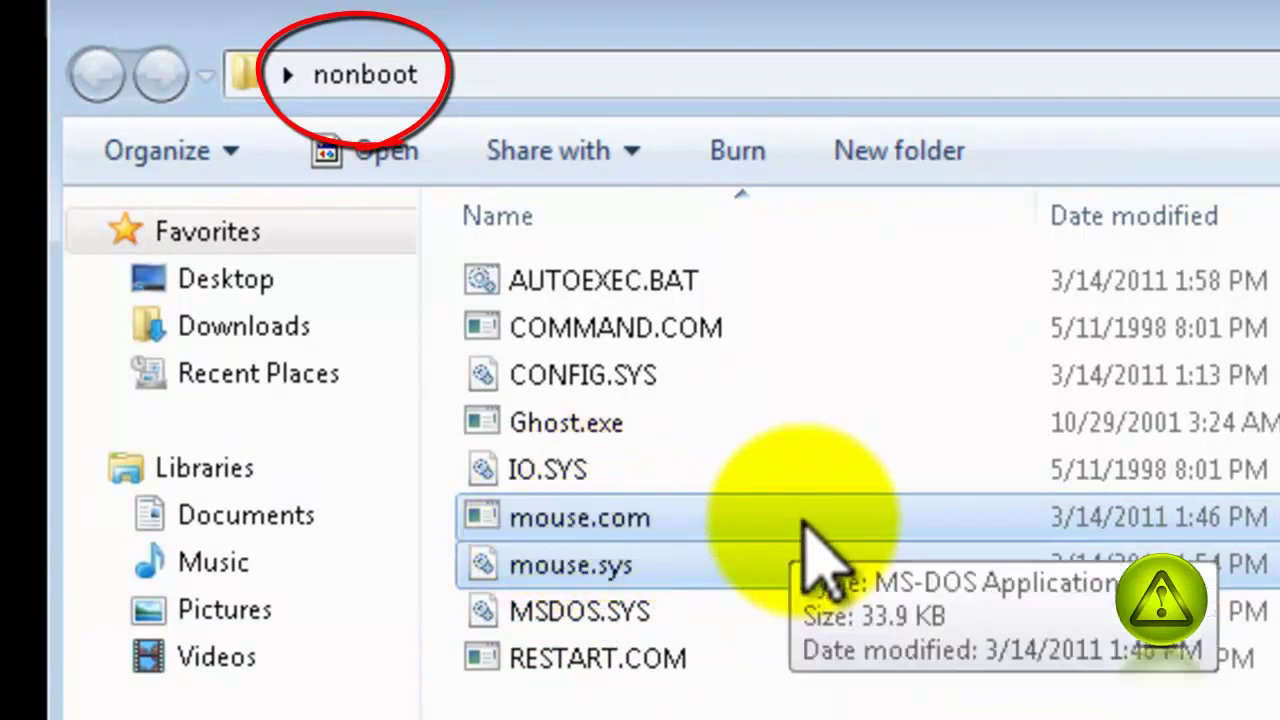
pyautogui.moveTo(803, 524); pyautogui.dragTo(175, 465)
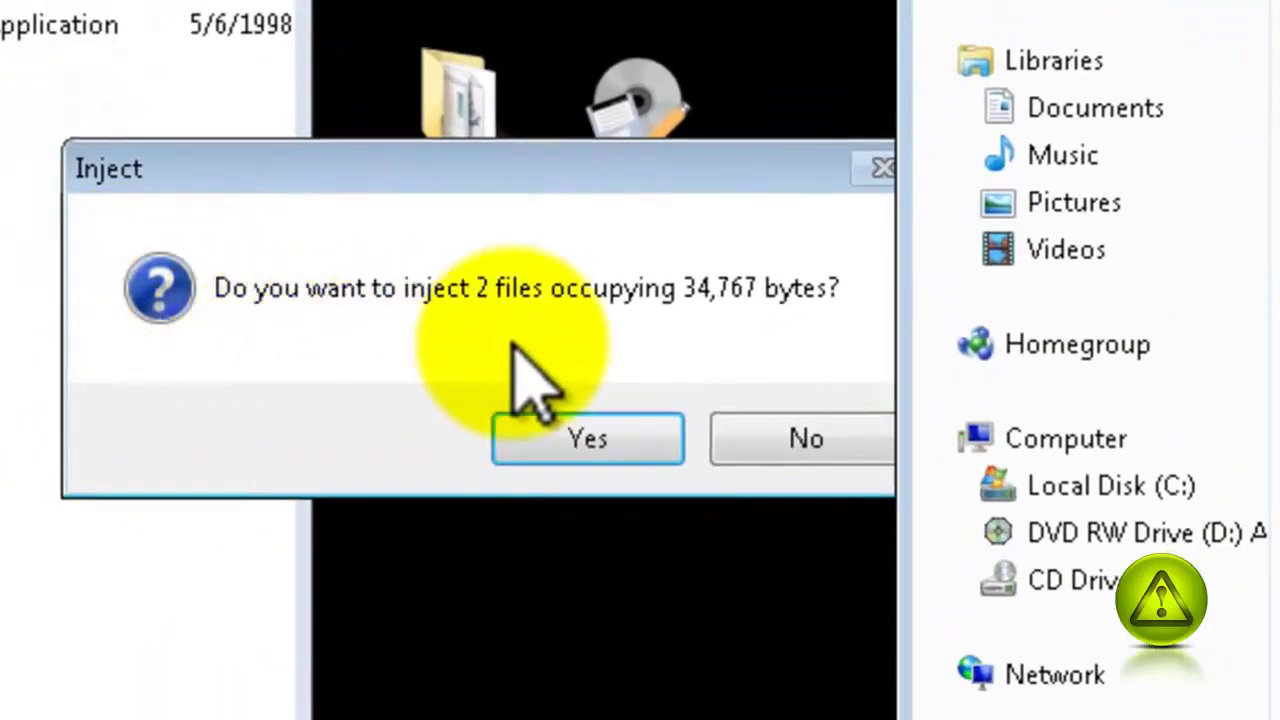
pyautogui.click(571, 443)
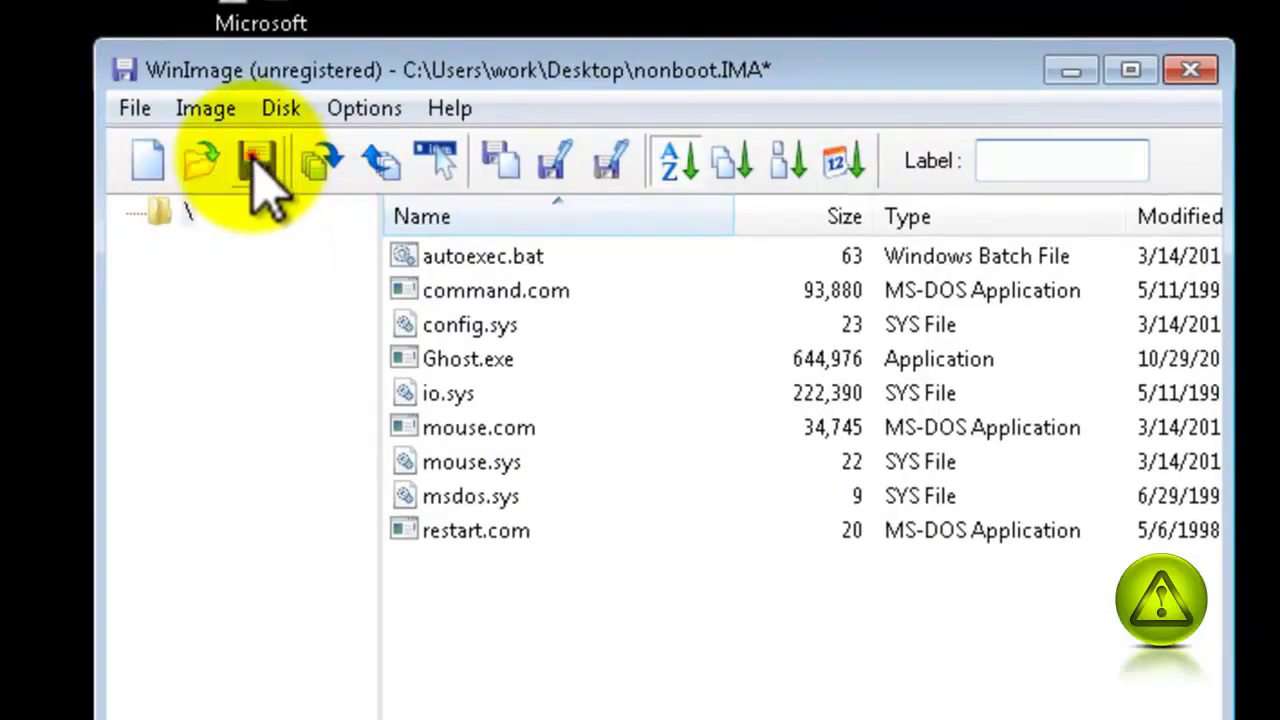
pyautogui.click(254, 160)
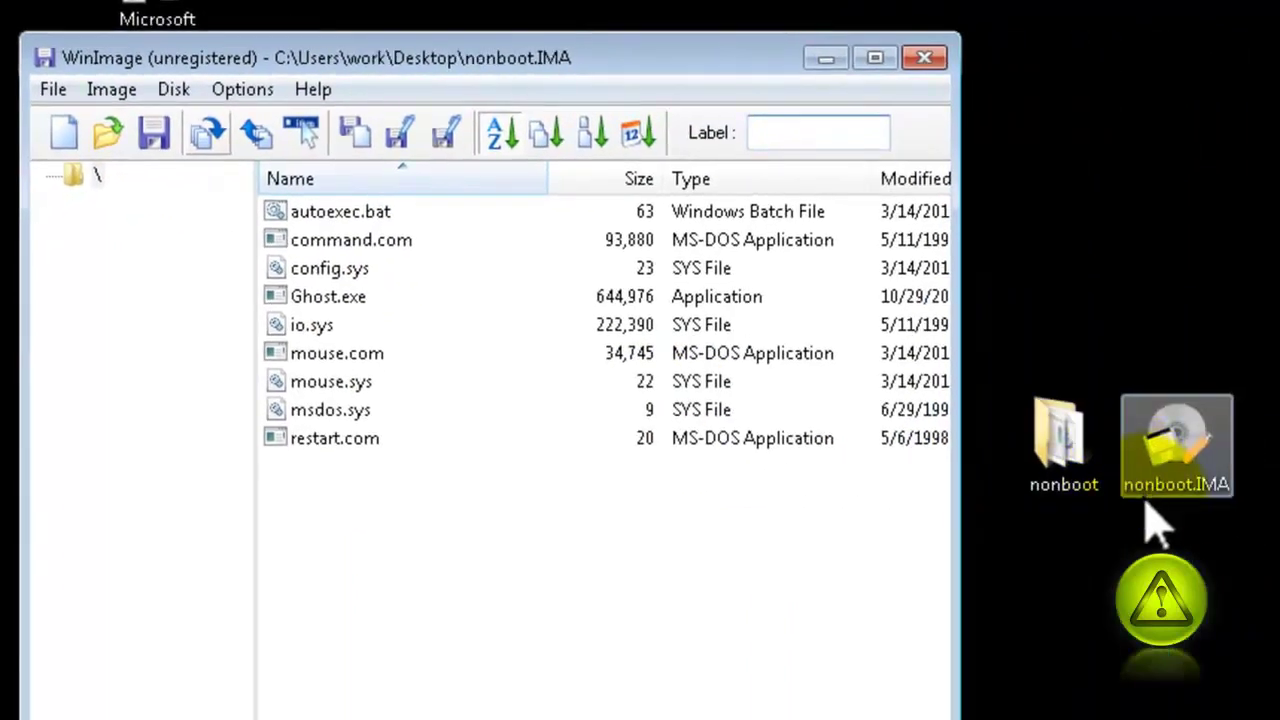
pyautogui.click(826, 62)
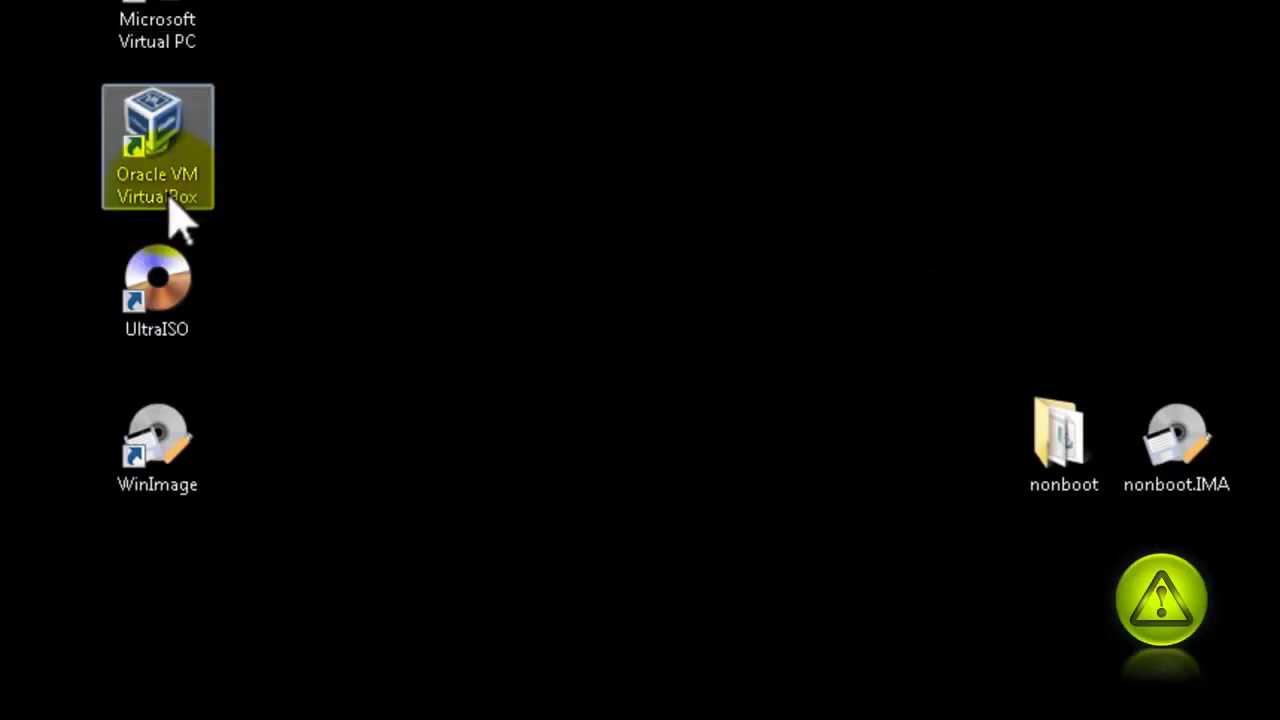
# - Launch Oracle VM VirtualBox, start the Win-98 machine and dismiss the About Symantec Ghost box with the mouse
pyautogui.click(152, 140)
pyautogui.doubleClick(157, 163)
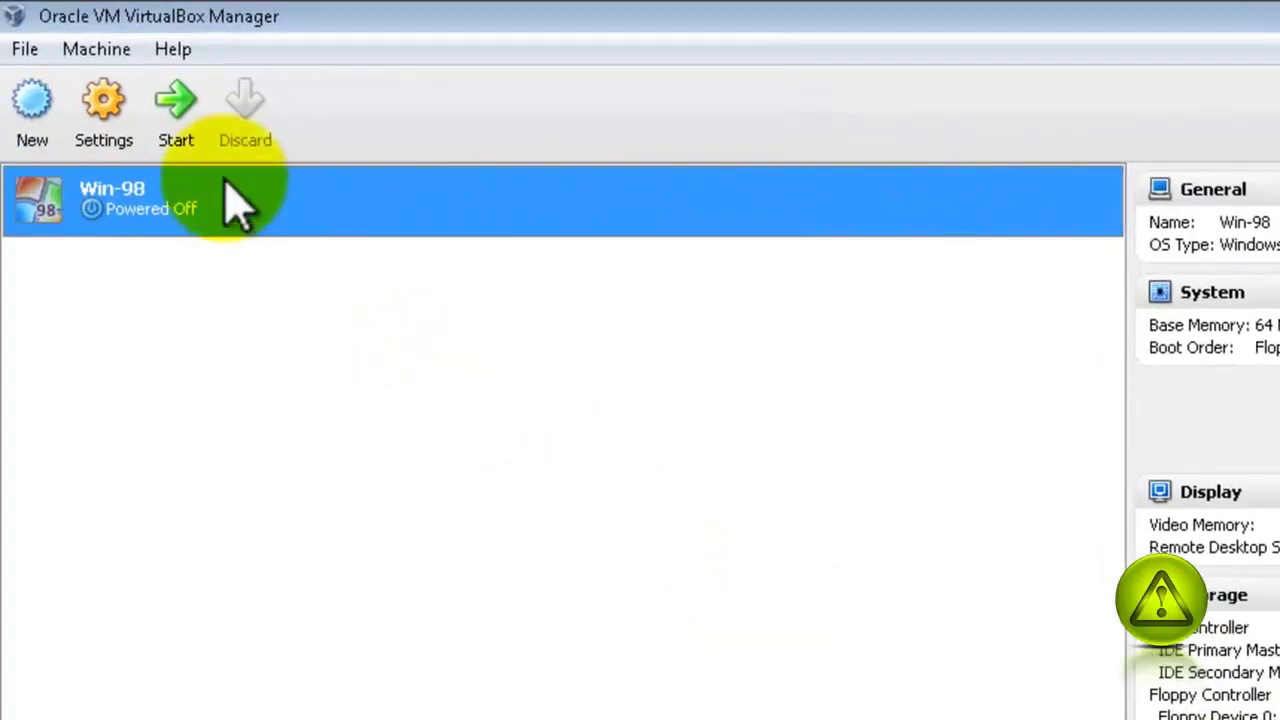
pyautogui.click(177, 105)
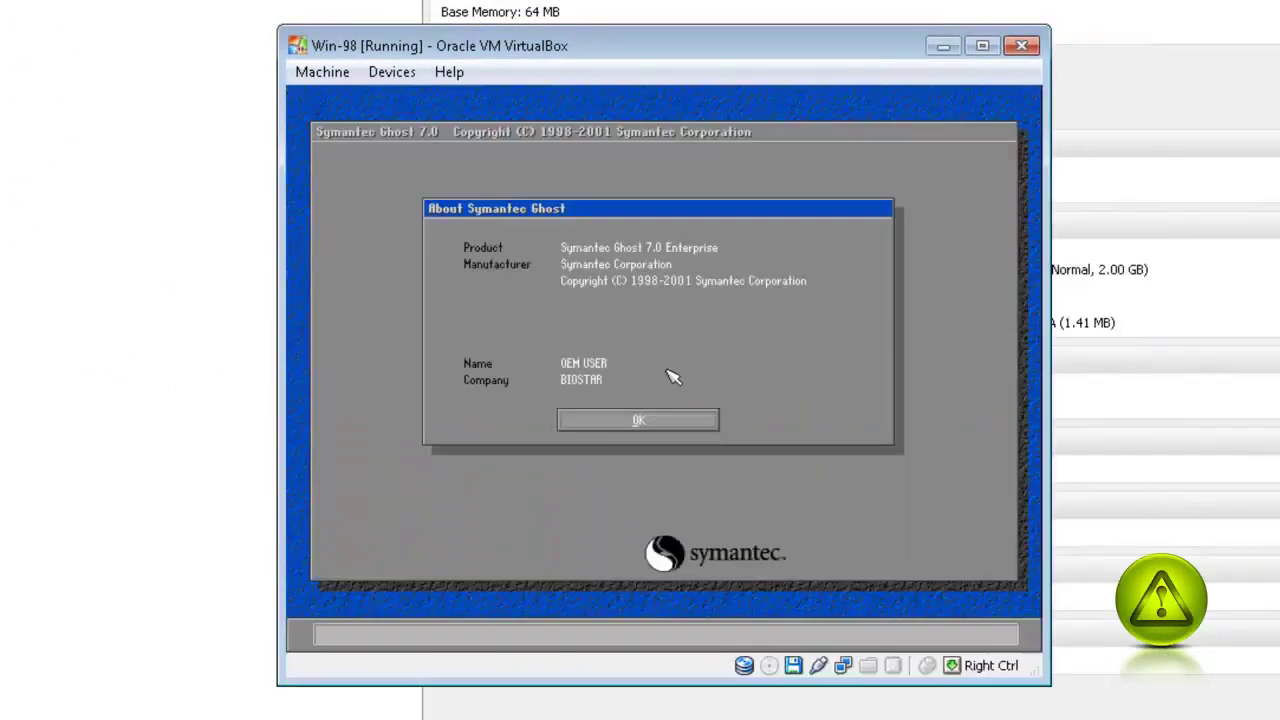
pyautogui.click(673, 420)
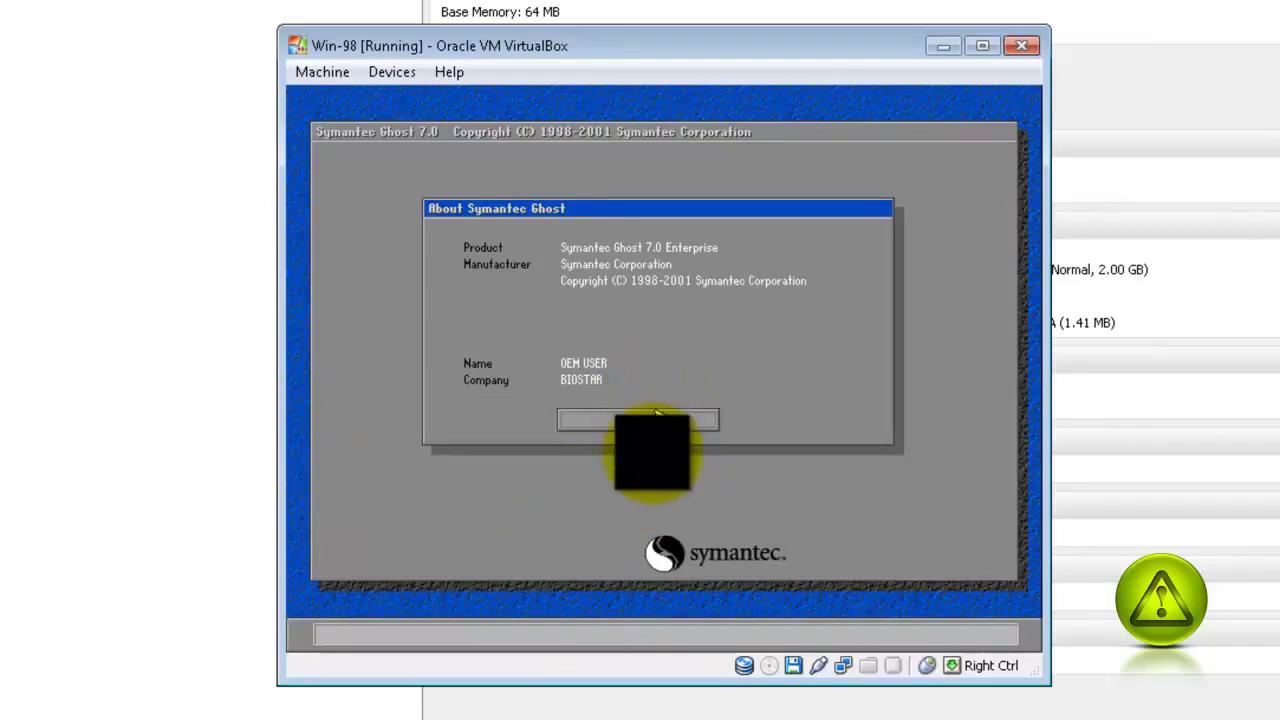
pyautogui.click(656, 414)
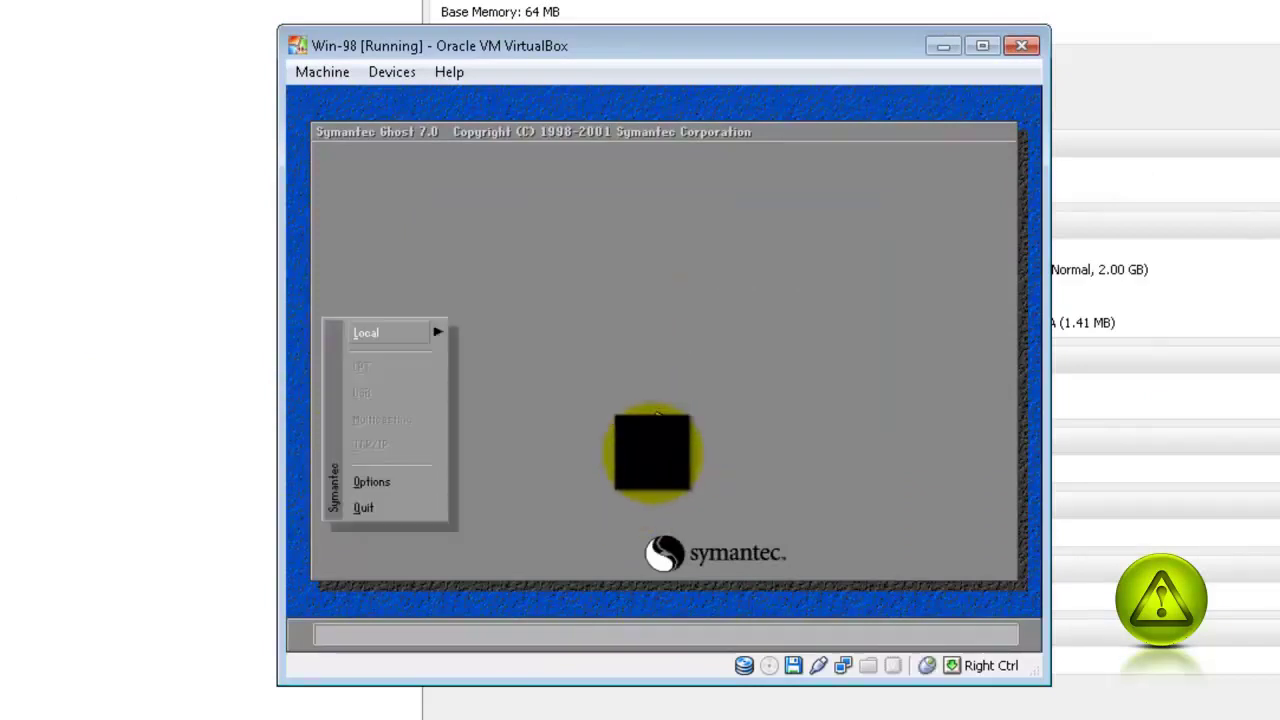
# - Test the mouse by browsing Ghost's Local options, including Check and Disk, and power off the Win-98 machine
pyautogui.click(412, 338)
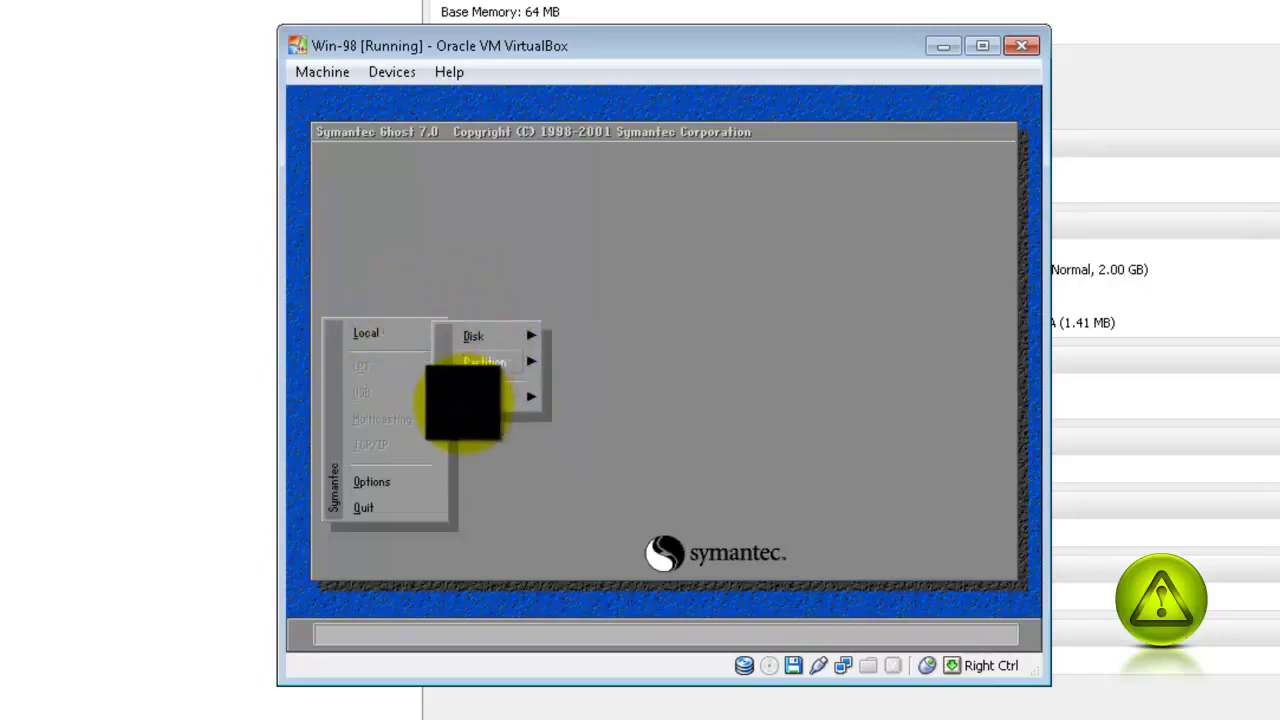
pyautogui.moveTo(468, 420)
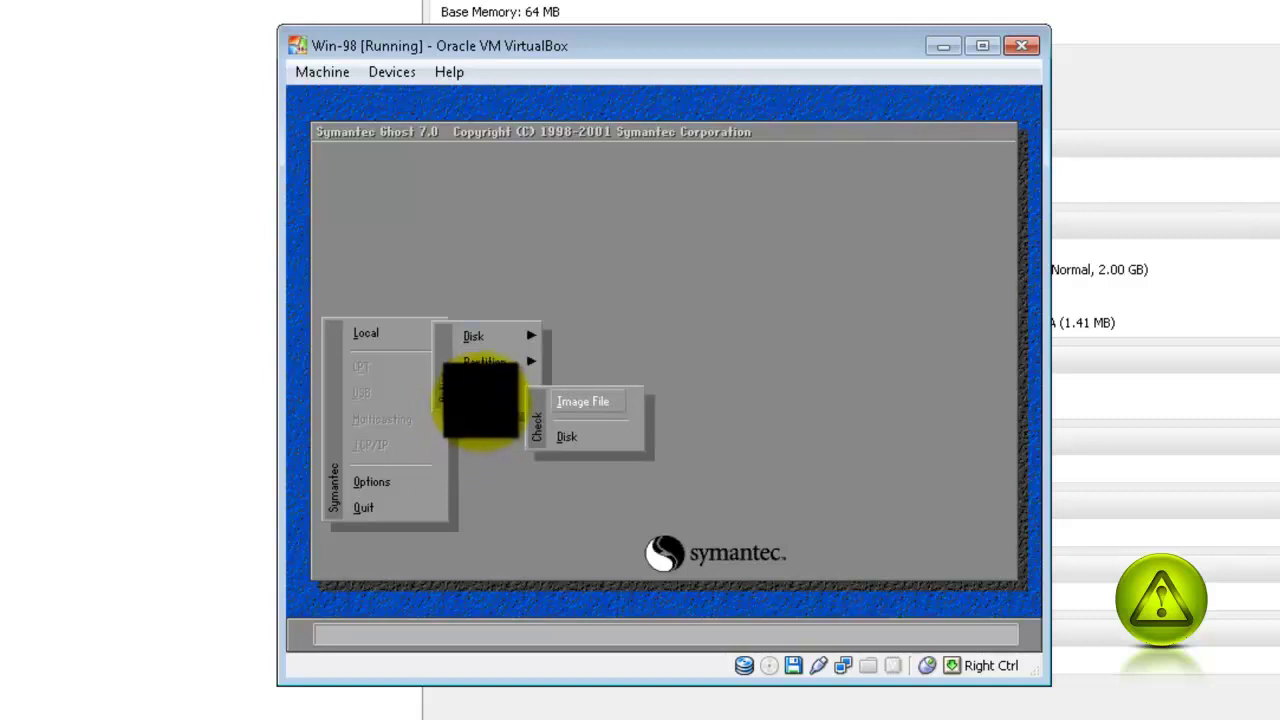
pyautogui.click(487, 335)
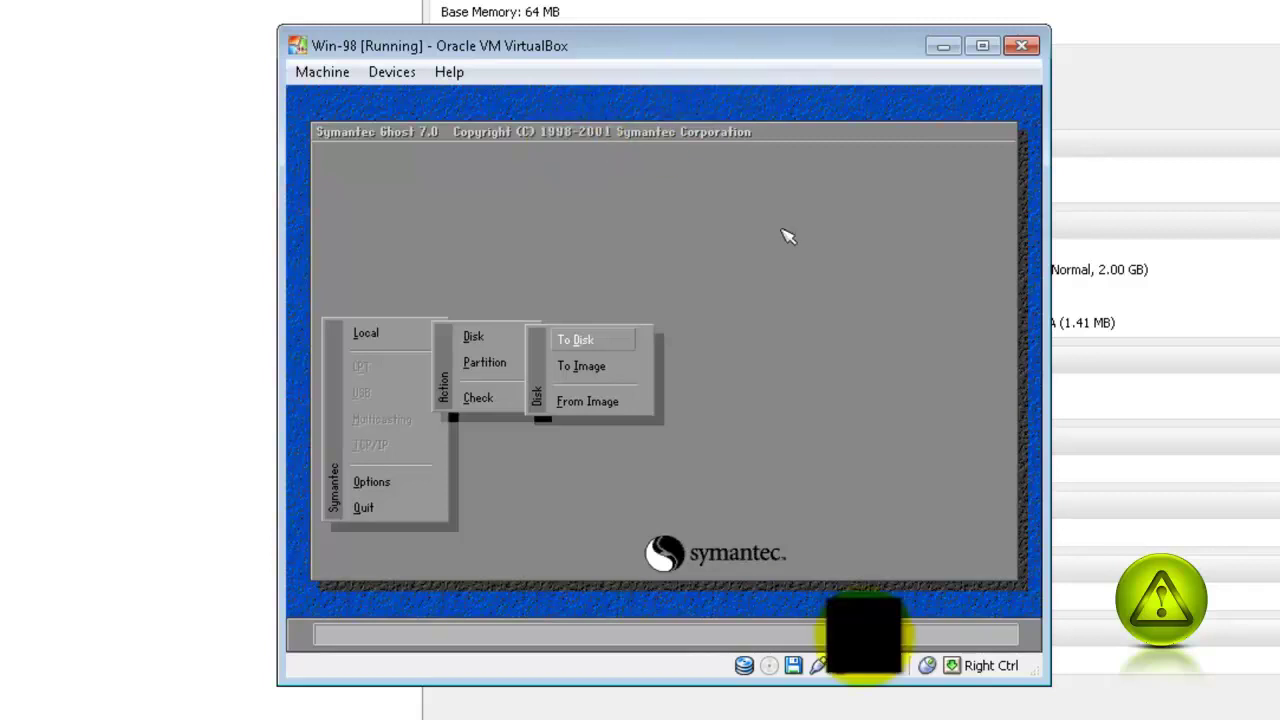
pyautogui.click(1023, 47)
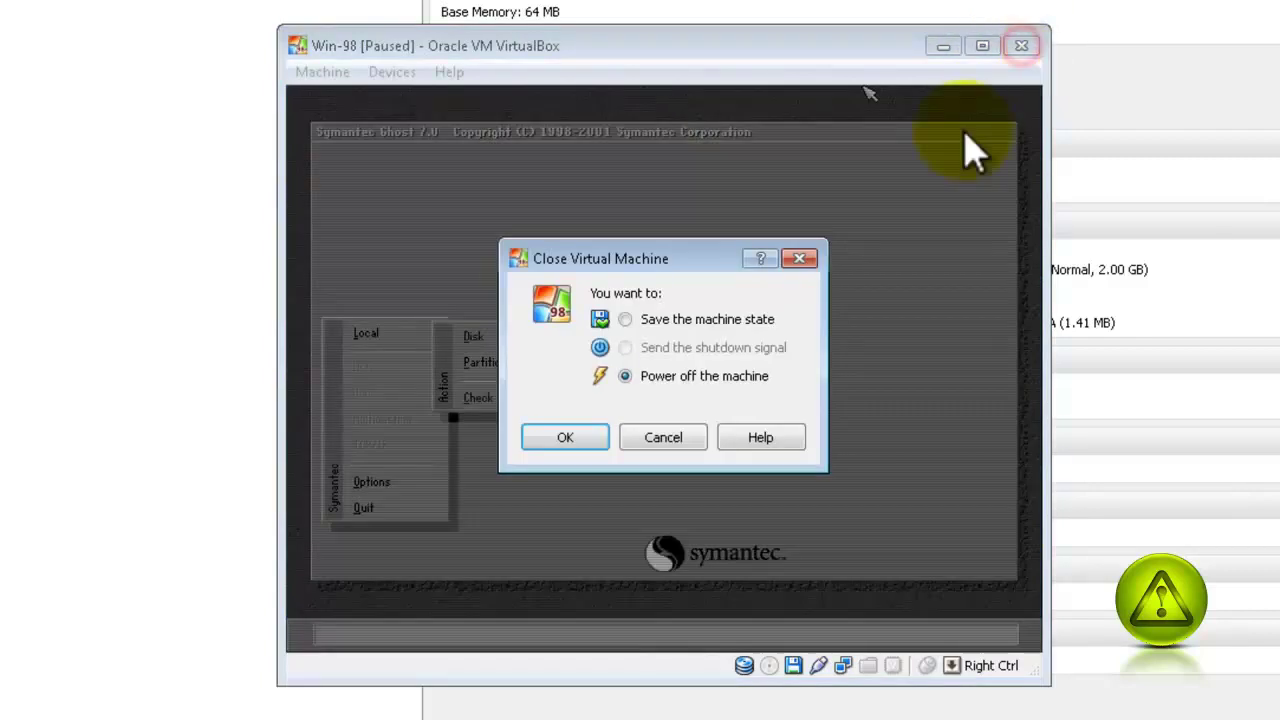
pyautogui.click(568, 437)
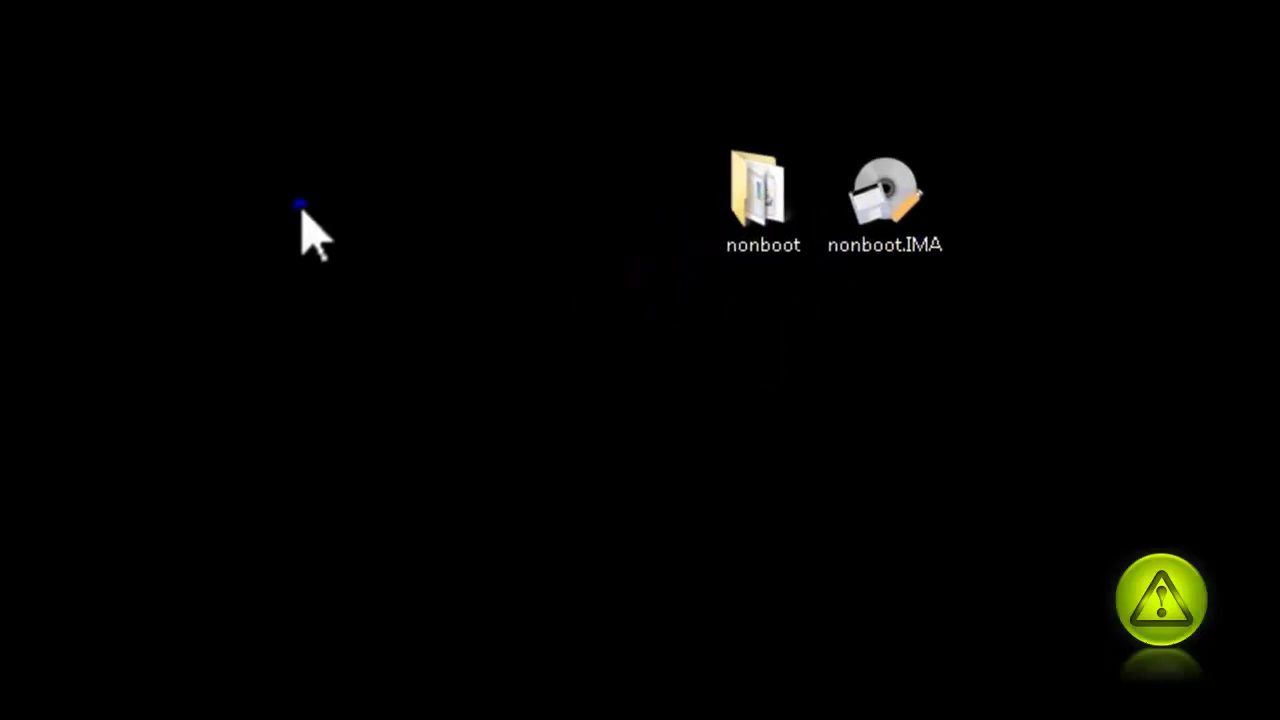
# - Create a new folder named bootCD on the desktop
pyautogui.rightClick(302, 210)
pyautogui.moveTo(368, 470)
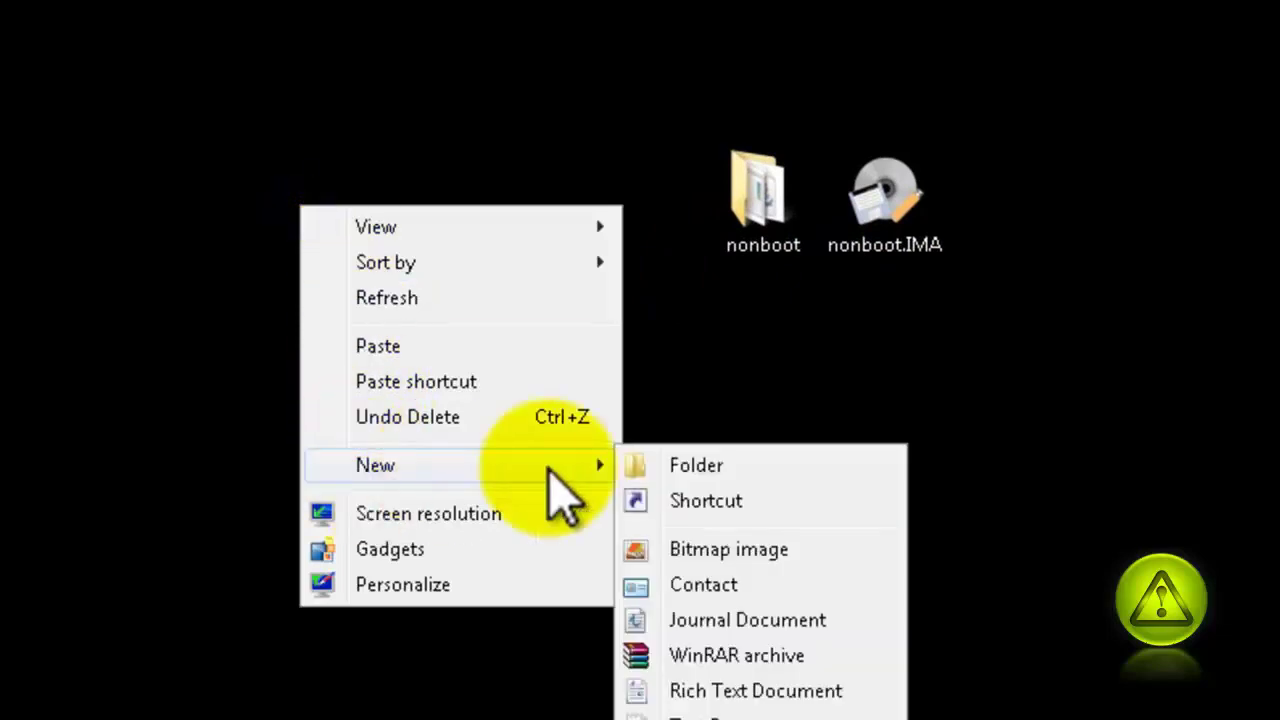
pyautogui.click(737, 465)
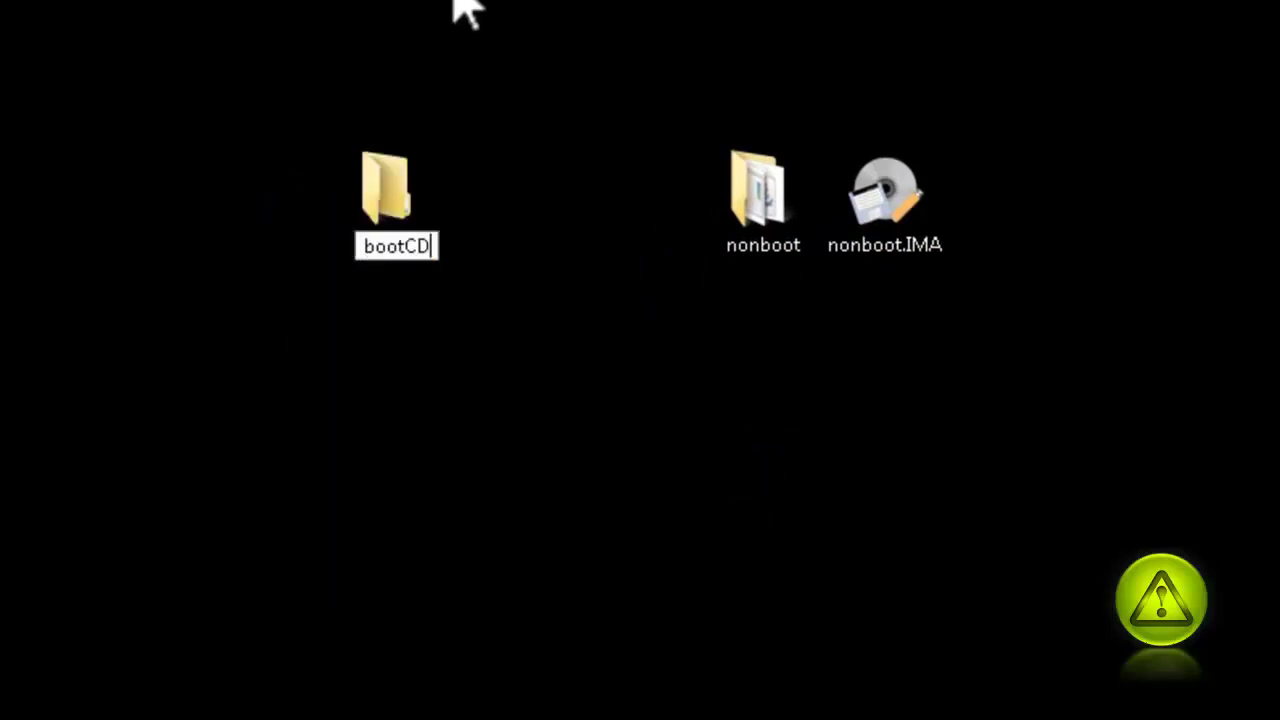
pyautogui.press('Return')
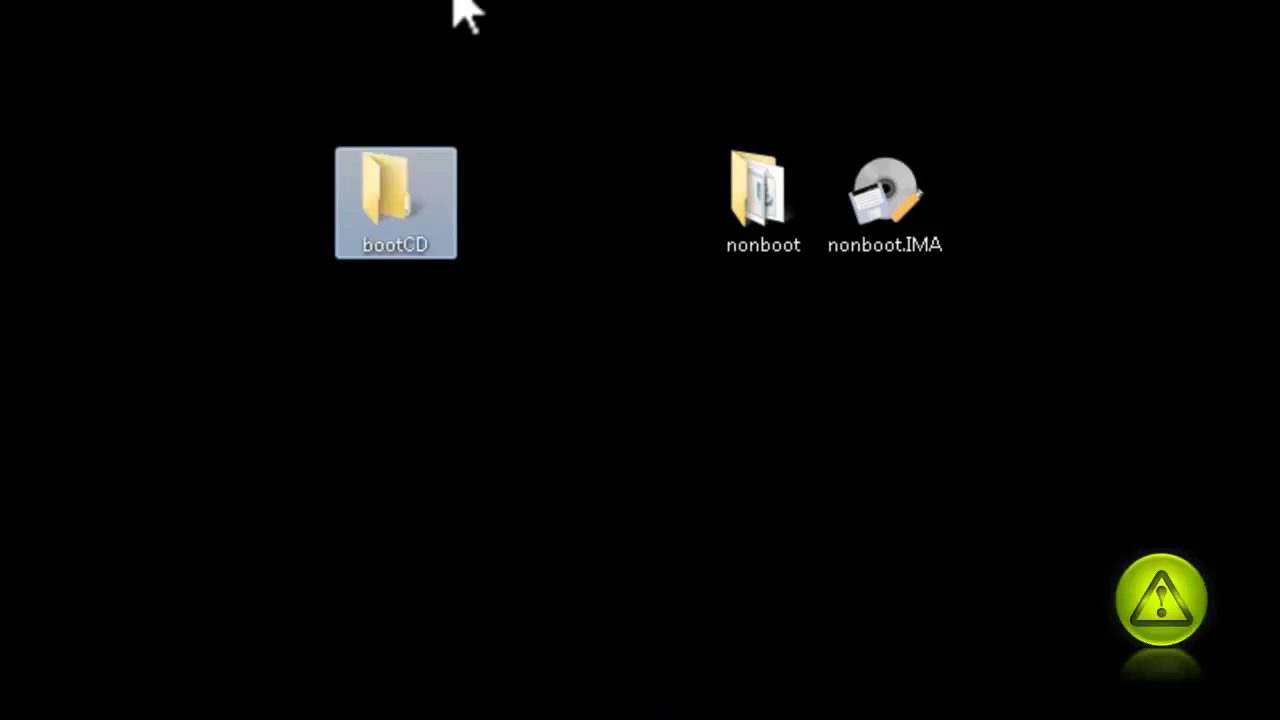
# - Move the nonboot folder and nonboot.IMA together next to the bootCD folder on the desktop
pyautogui.moveTo(711, 29); pyautogui.dragTo(991, 380)
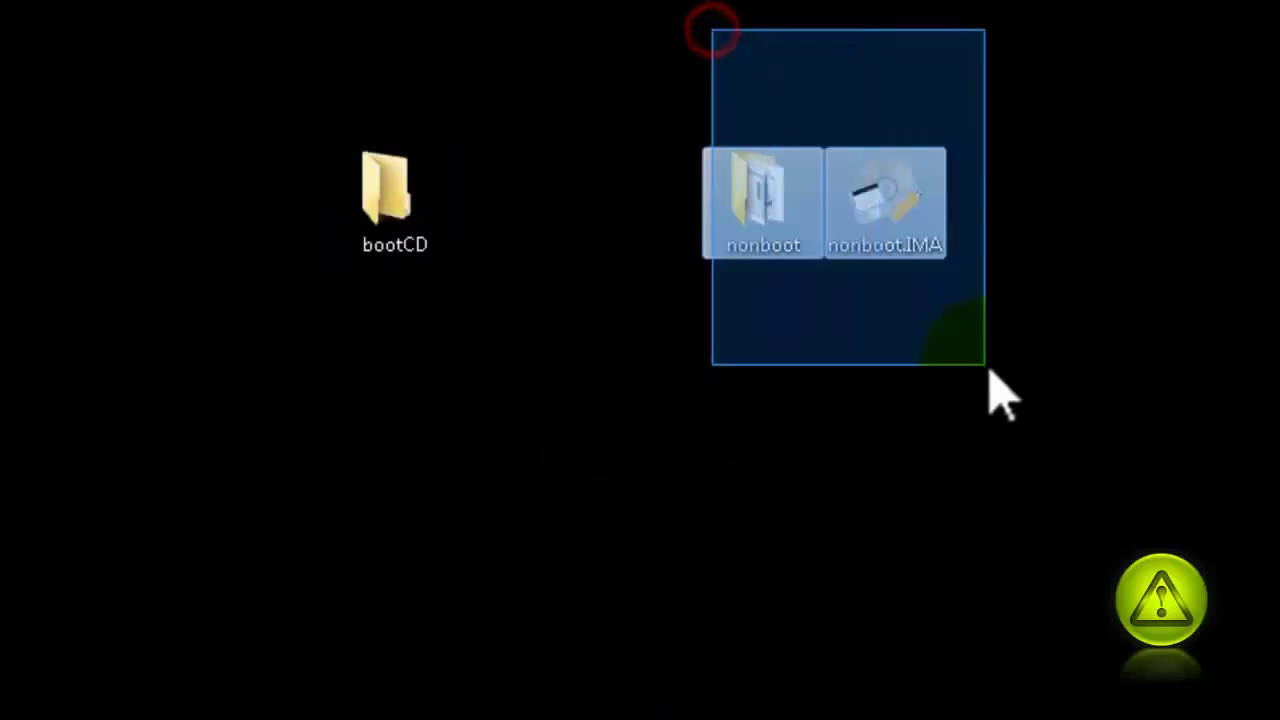
pyautogui.moveTo(907, 218); pyautogui.dragTo(271, 237)
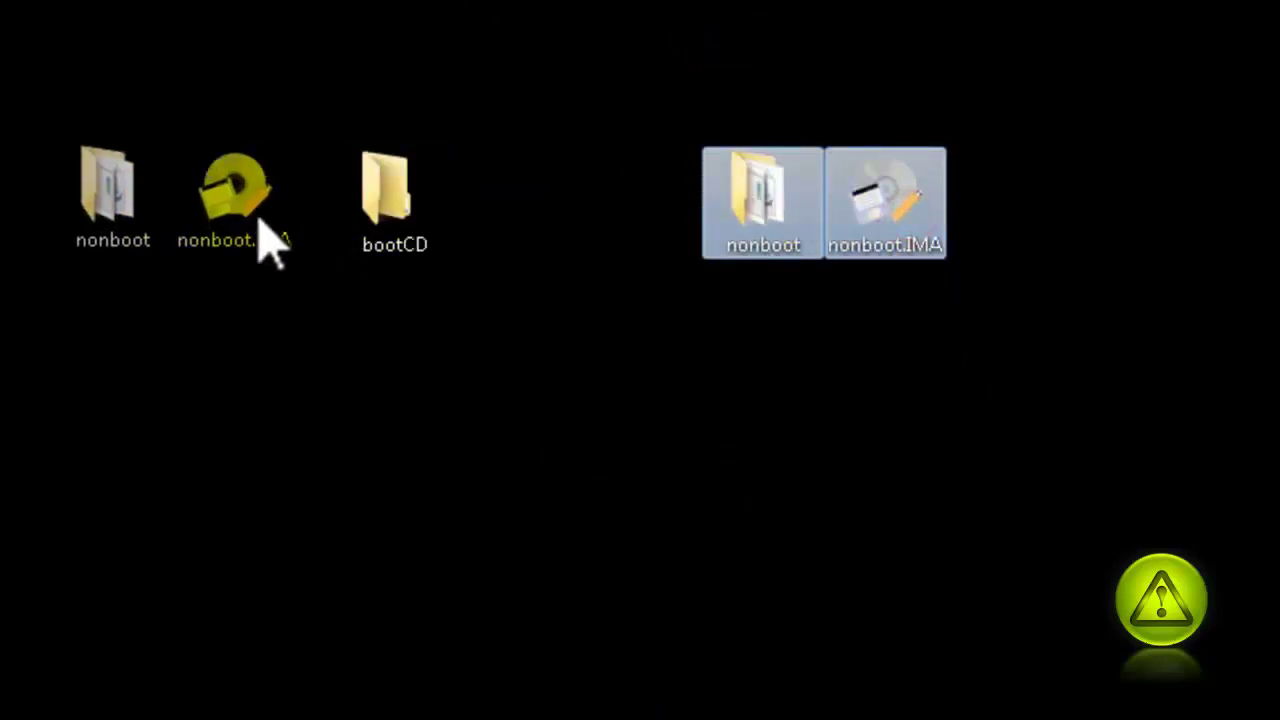
# - Set the bootCD folder apart on the desktop, and open the bootCD and nonboot folders in windows side by side
pyautogui.moveTo(371, 214)
pyautogui.mouseDown()
pyautogui.moveTo(865, 255)
pyautogui.moveTo(884, 240)
pyautogui.mouseUp()
pyautogui.click(620, 228)
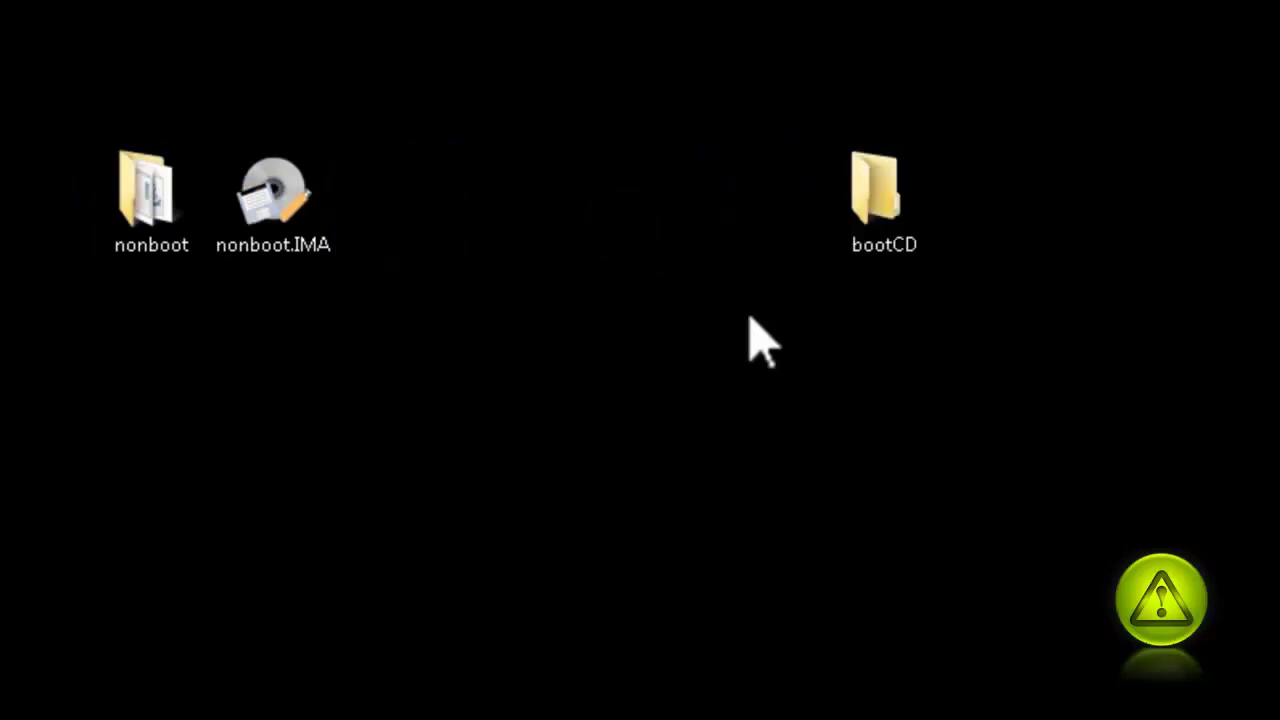
pyautogui.moveTo(138, 215)
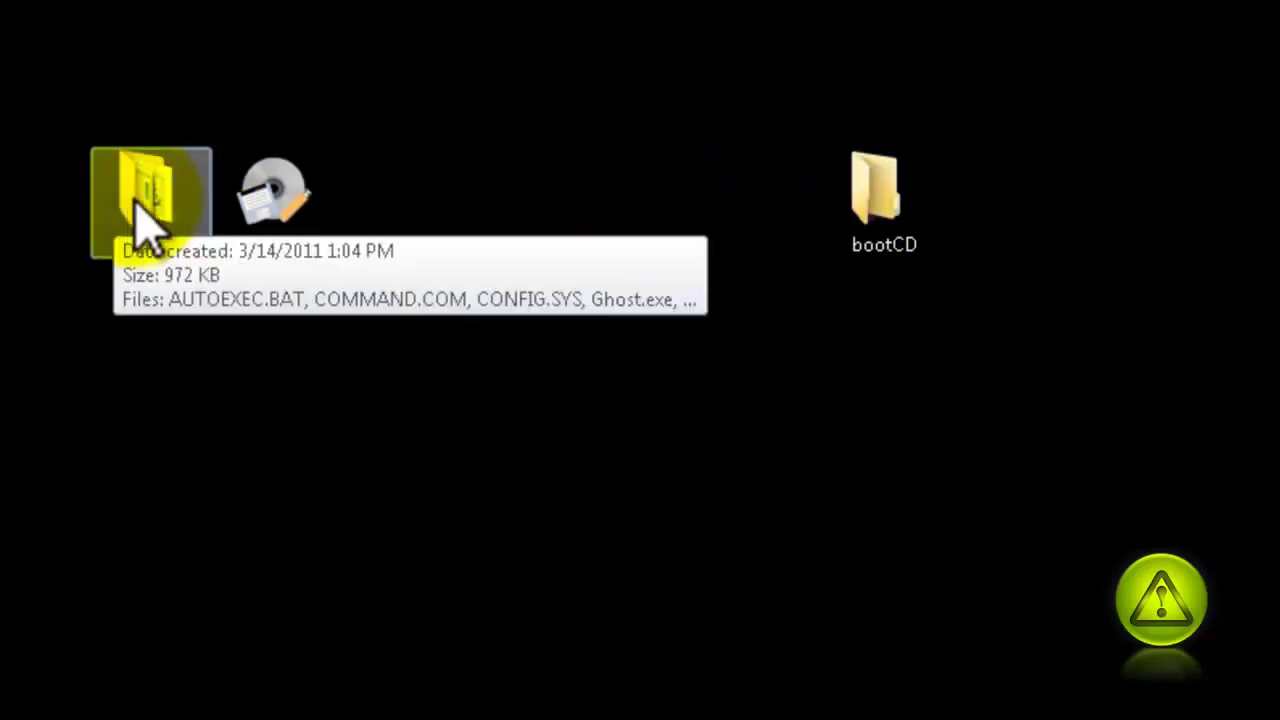
pyautogui.doubleClick(848, 215)
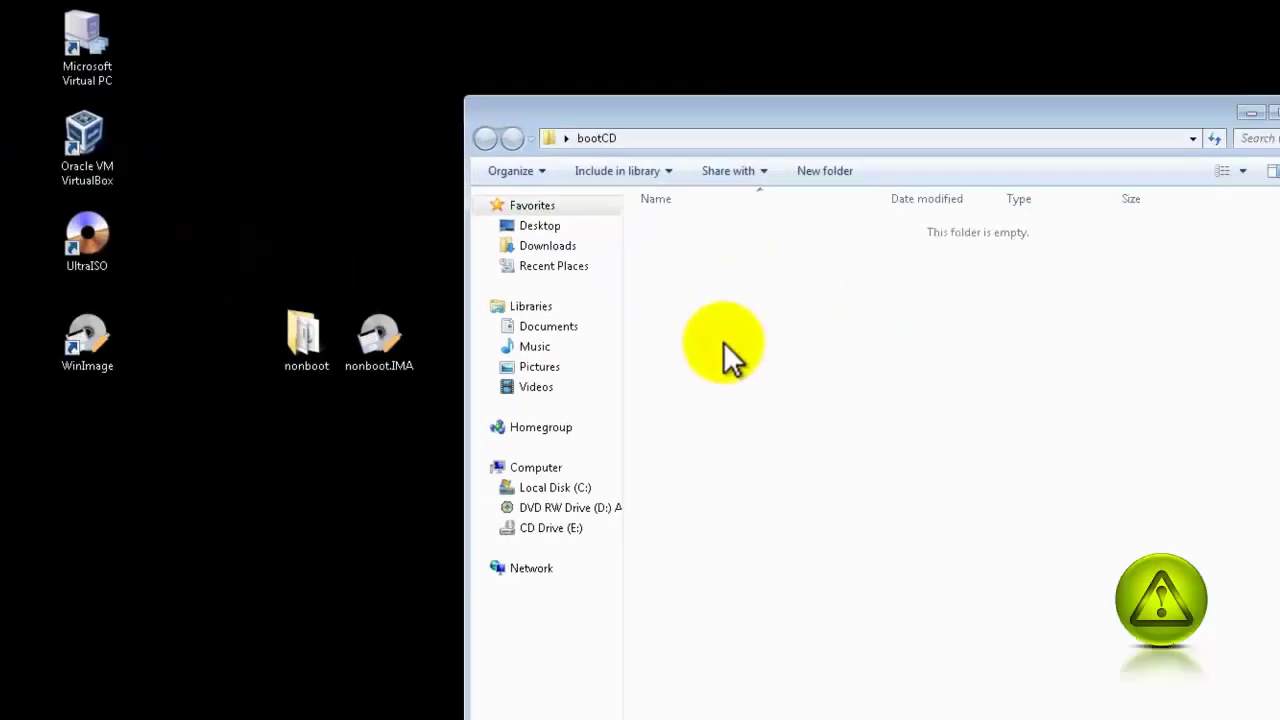
pyautogui.doubleClick(314, 336)
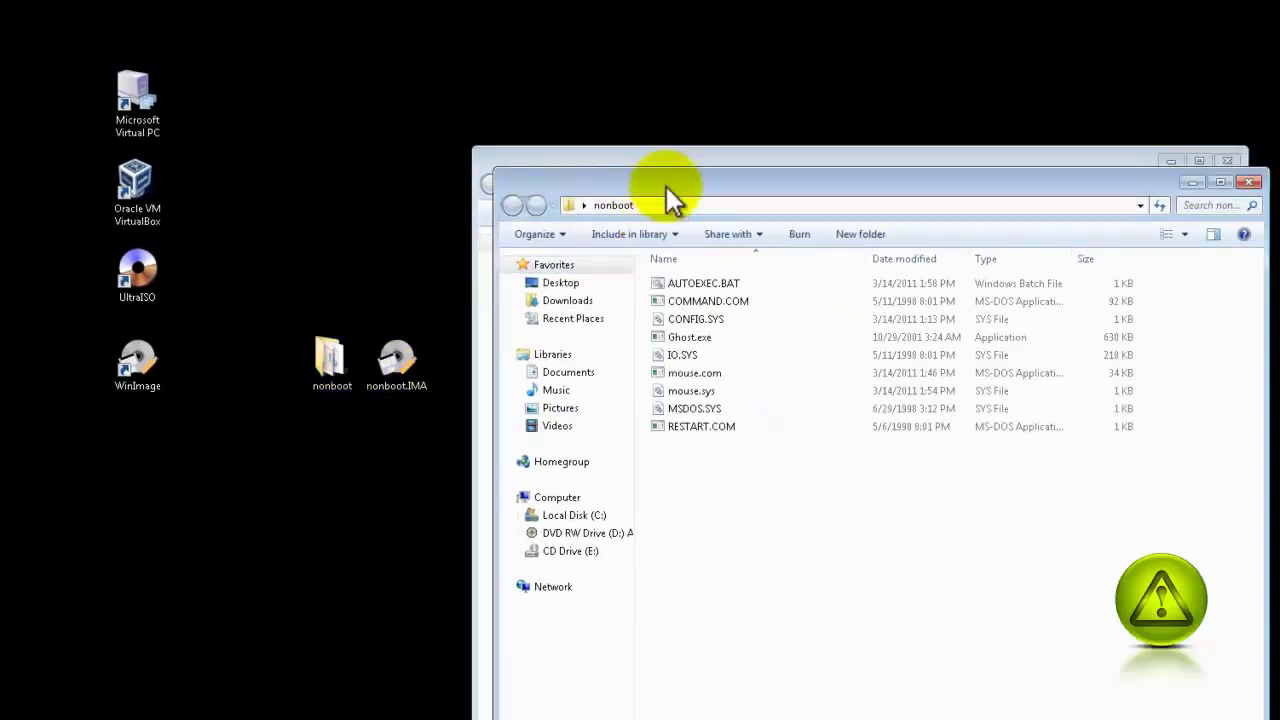
pyautogui.moveTo(666, 186); pyautogui.dragTo(95, 161)
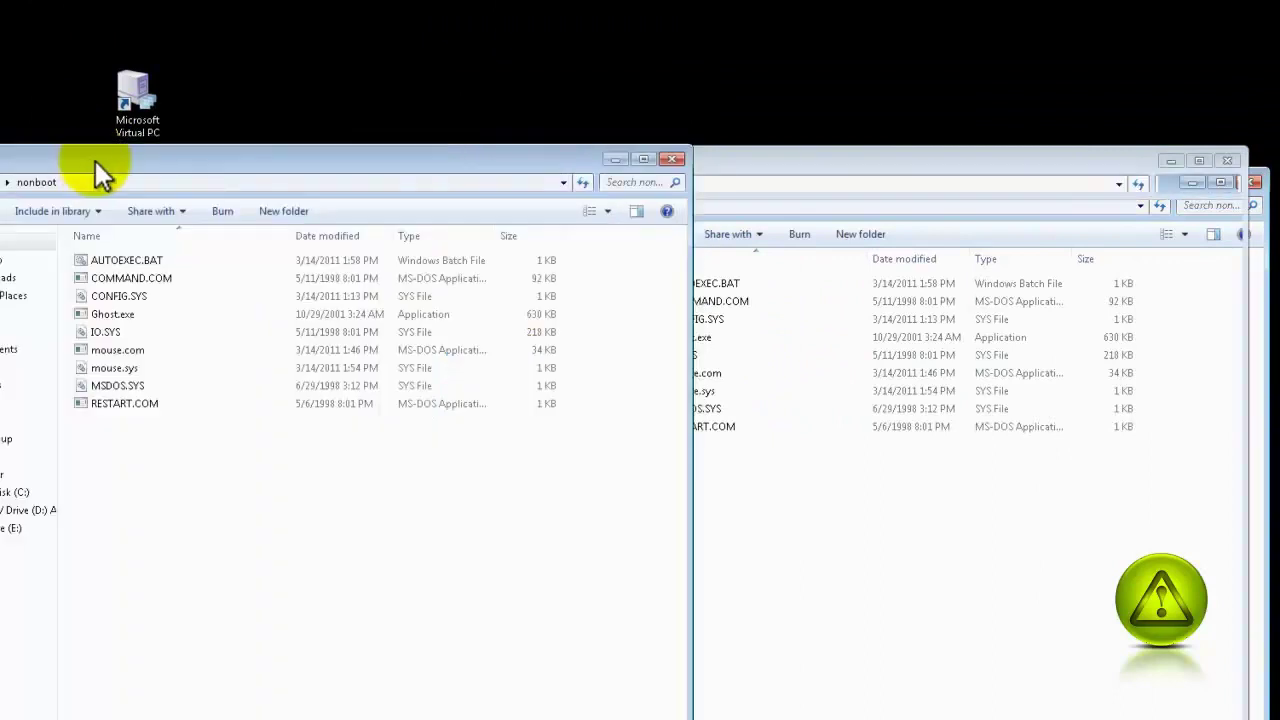
pyautogui.moveTo(745, 162); pyautogui.dragTo(900, 159)
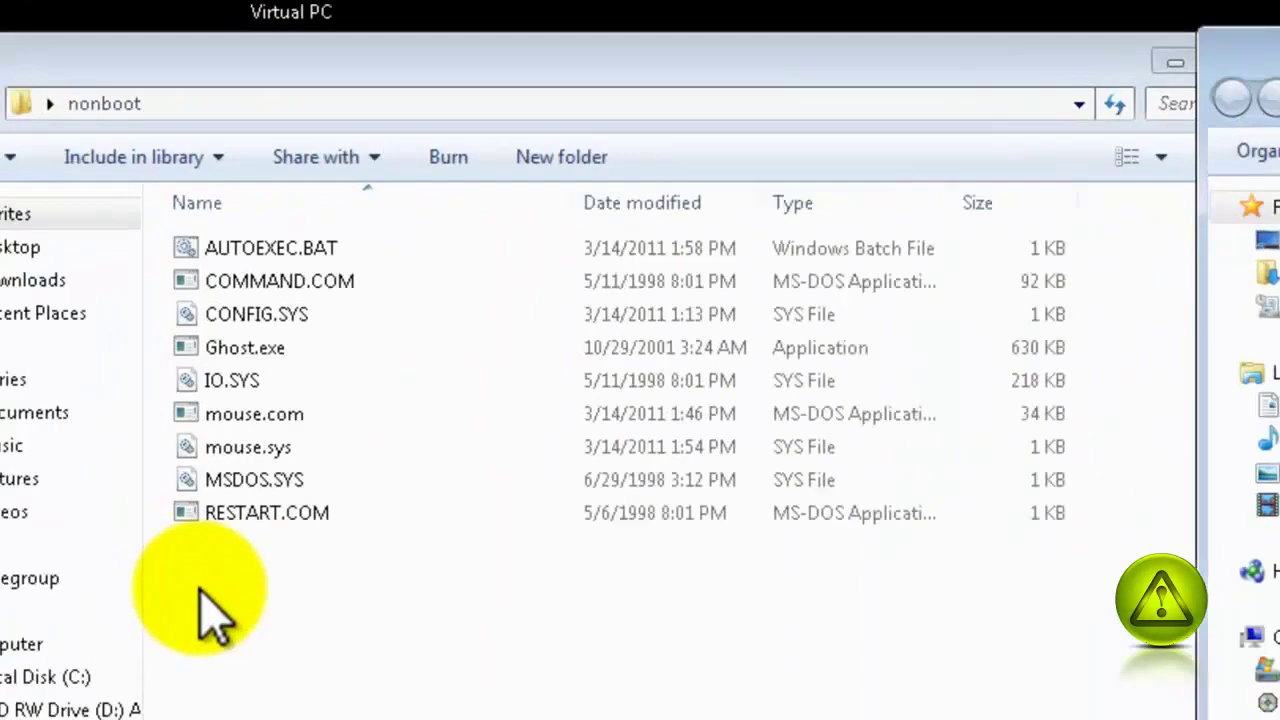
# - Copy every file except Ghost.exe from the nonboot folder into bootCD and close the nonboot window
pyautogui.moveTo(88, 443); pyautogui.dragTo(204, 270)
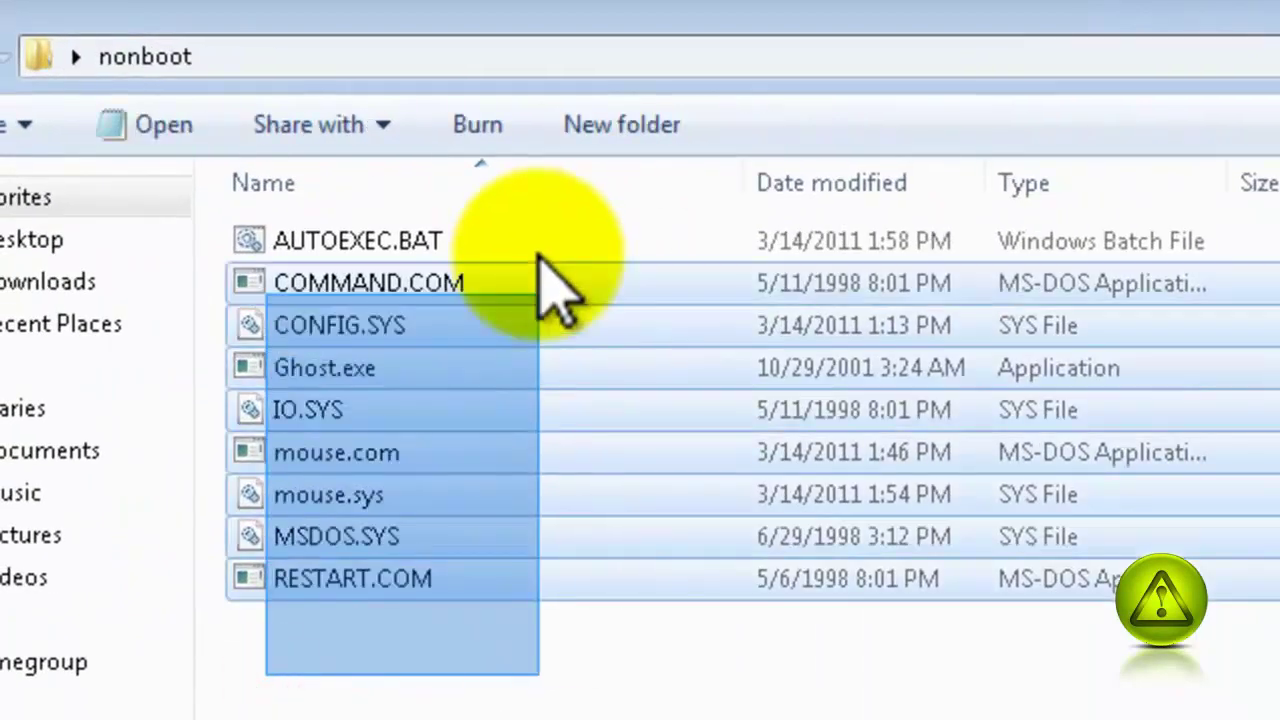
pyautogui.moveTo(540, 258); pyautogui.dragTo(543, 229)
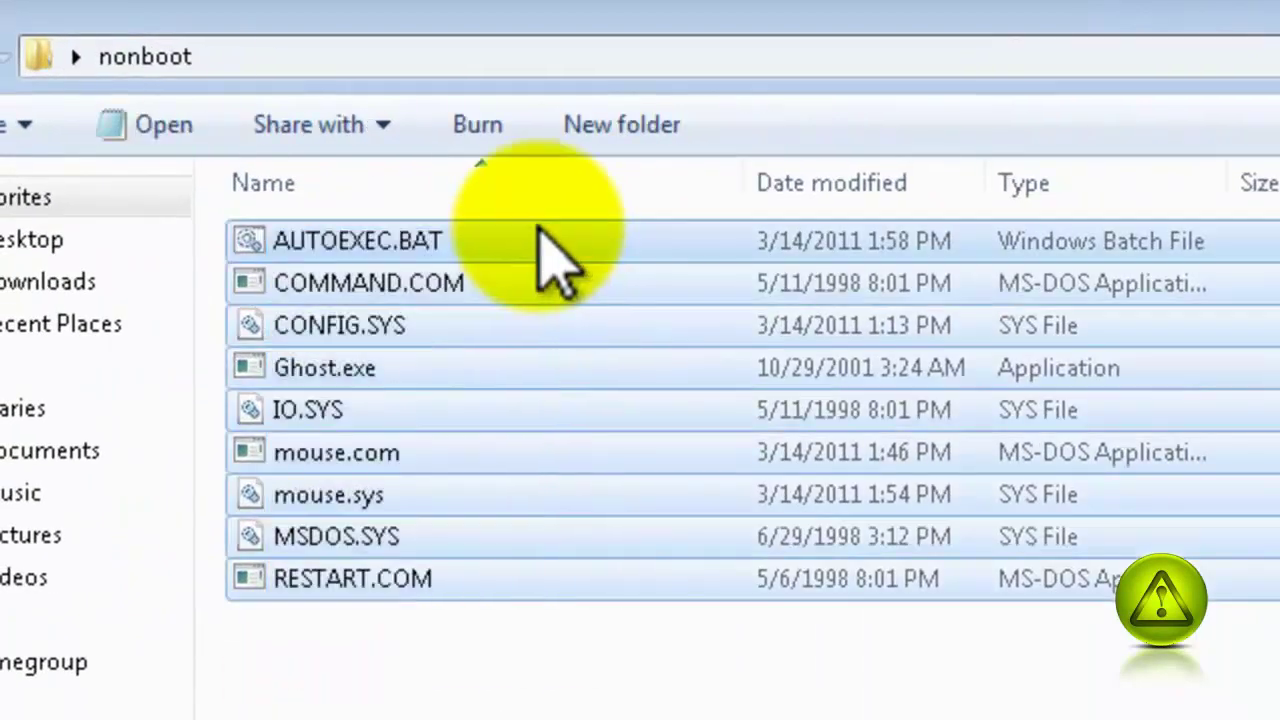
pyautogui.keyDown('ctrl'); pyautogui.click(330, 370); pyautogui.keyUp('ctrl')
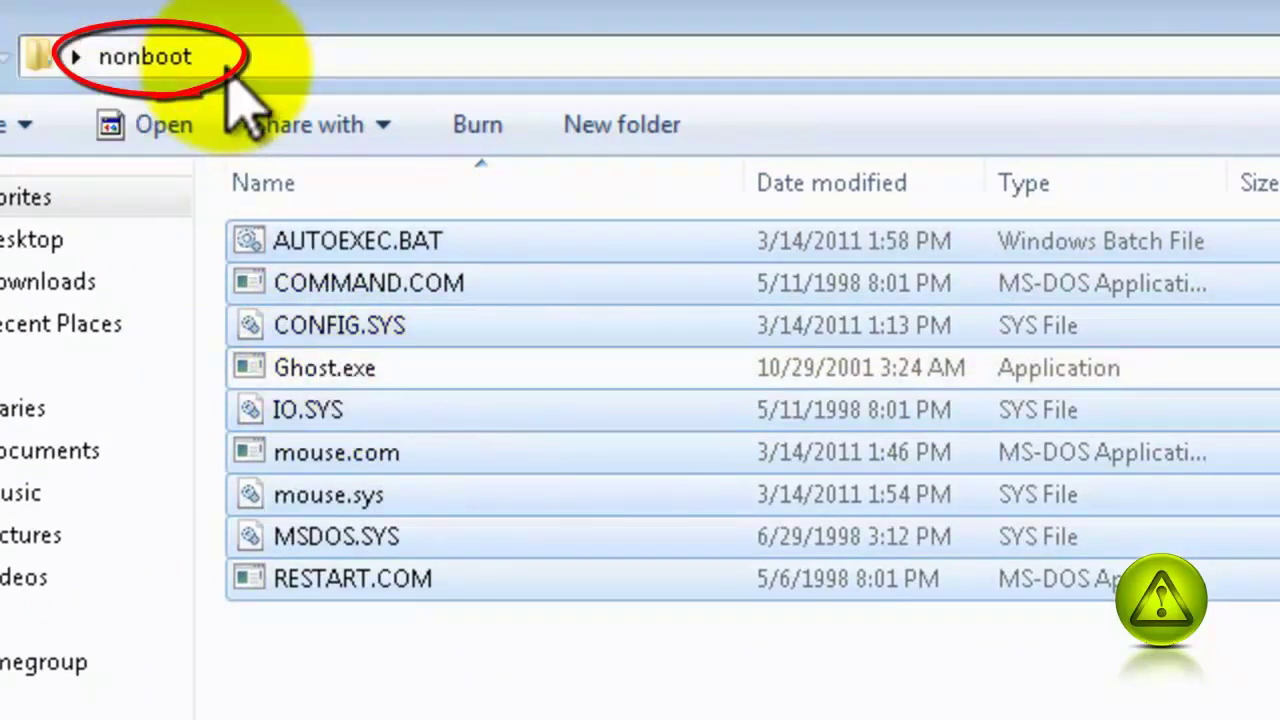
pyautogui.rightClick(318, 244)
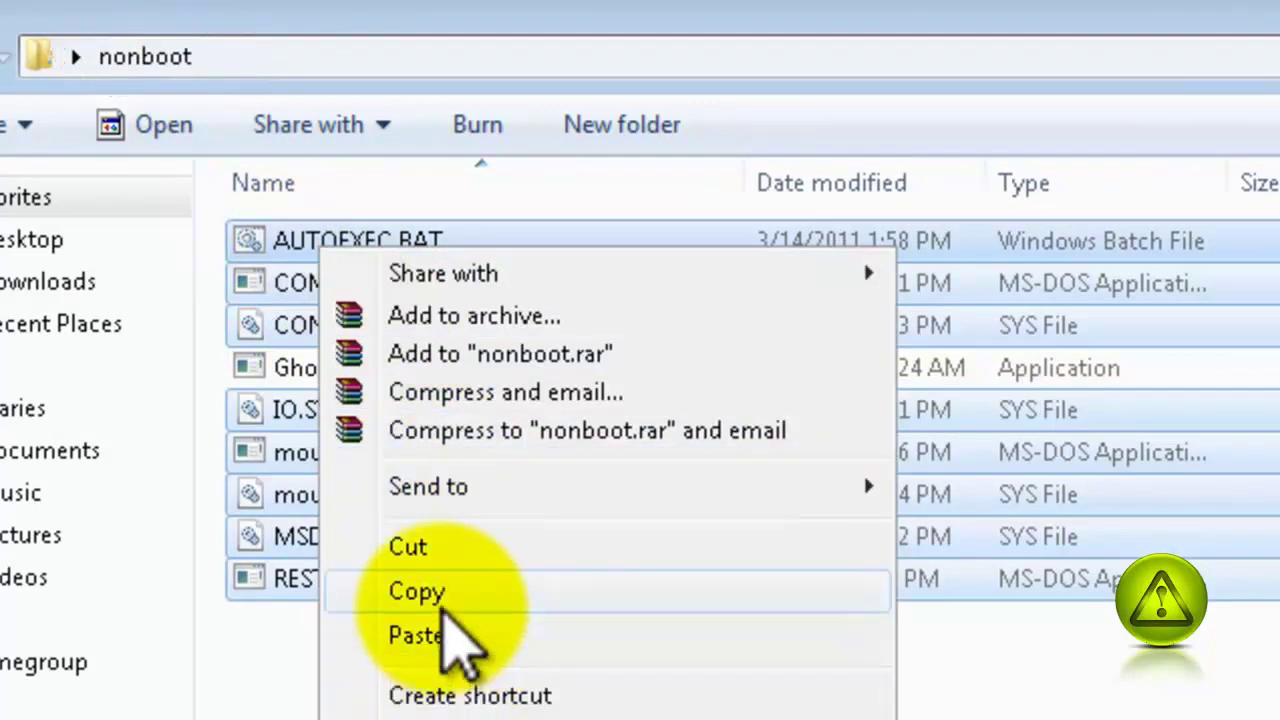
pyautogui.click(500, 592)
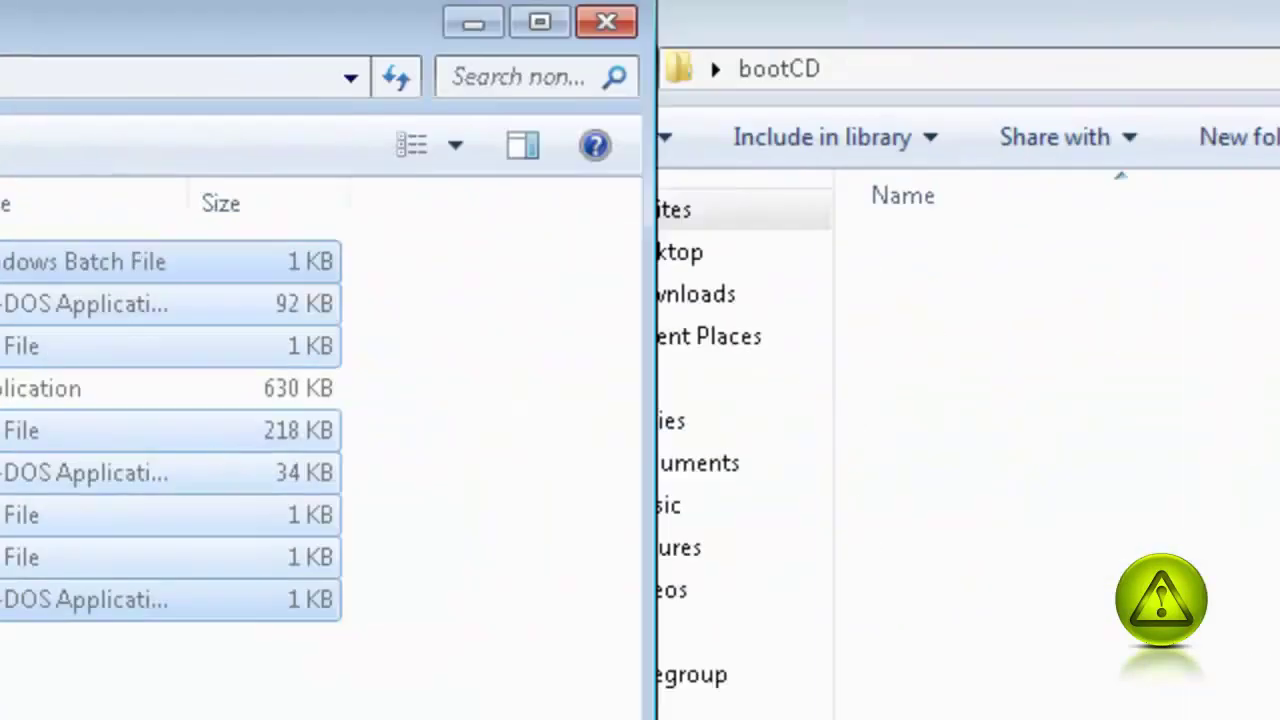
pyautogui.click(997, 654)
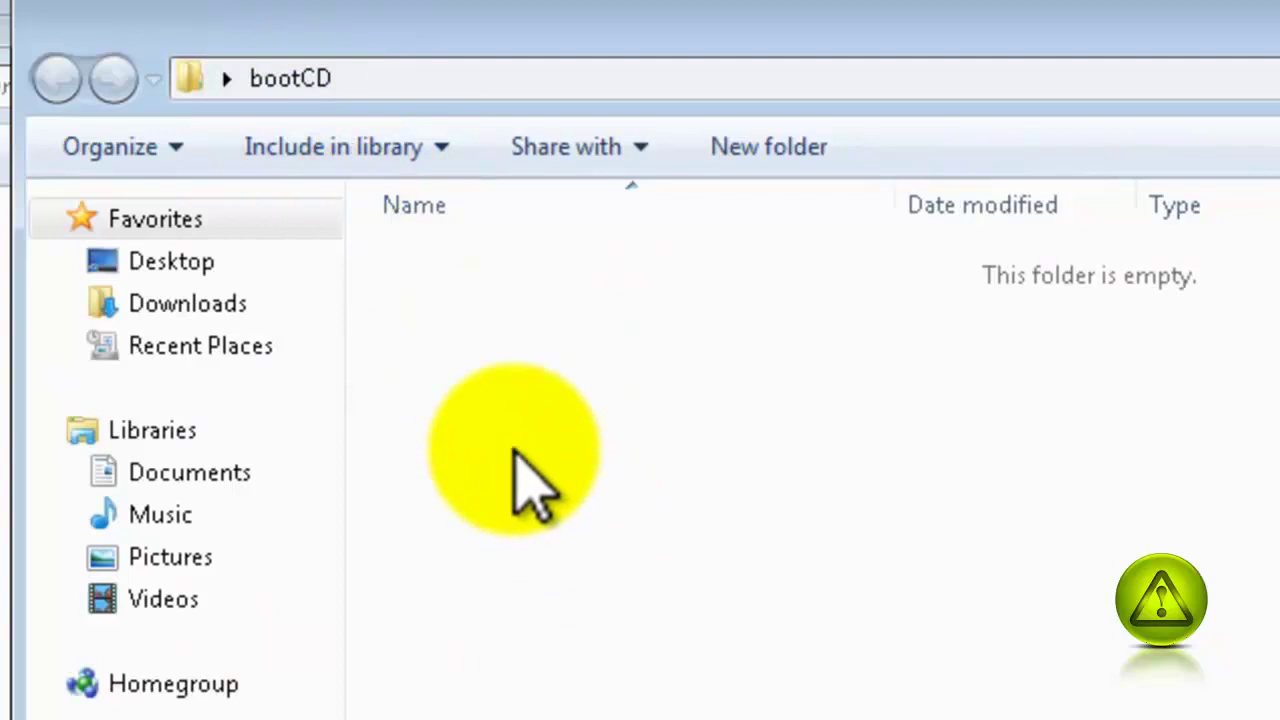
pyautogui.rightClick(471, 391)
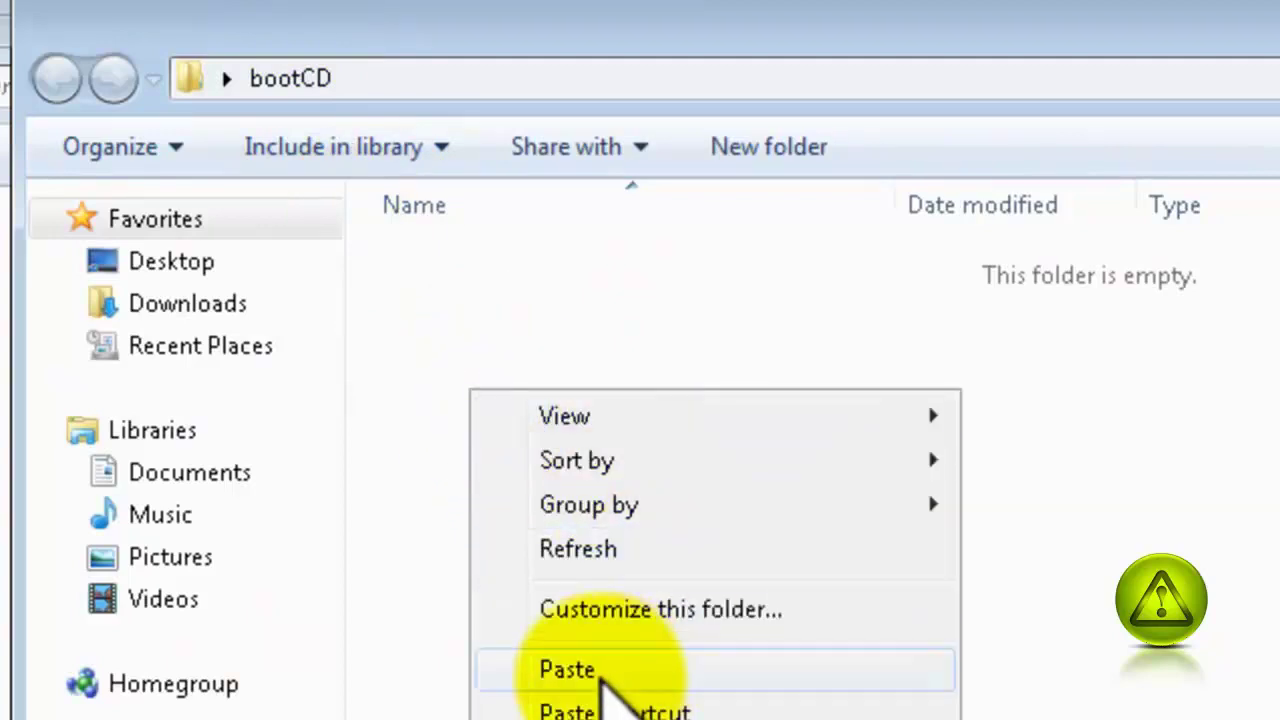
pyautogui.click(601, 680)
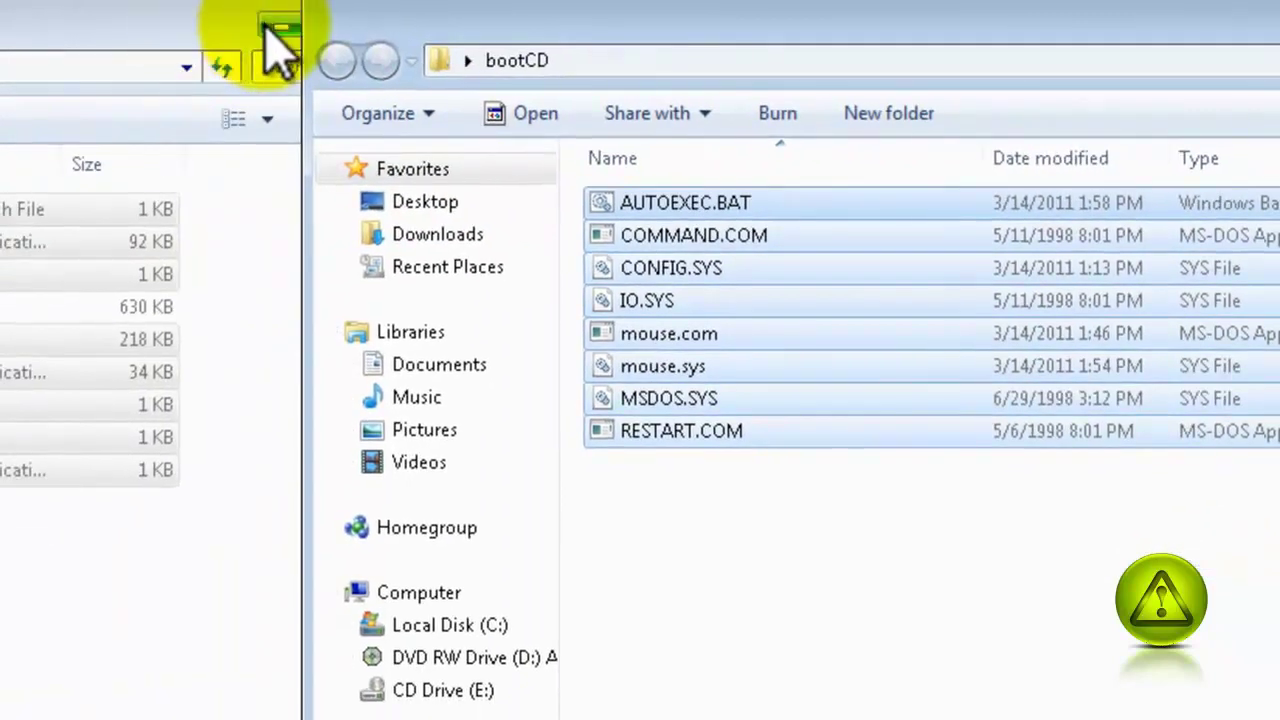
pyautogui.moveTo(263, 25); pyautogui.dragTo(192, 34)
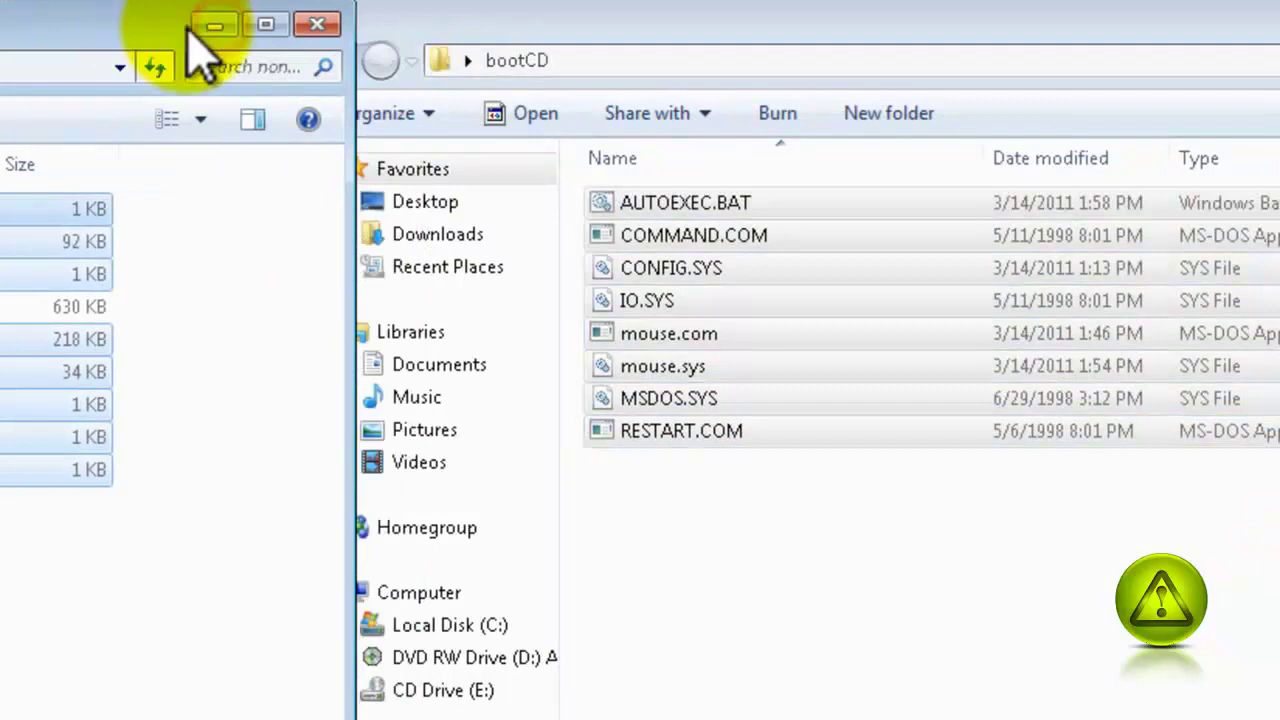
pyautogui.click(323, 29)
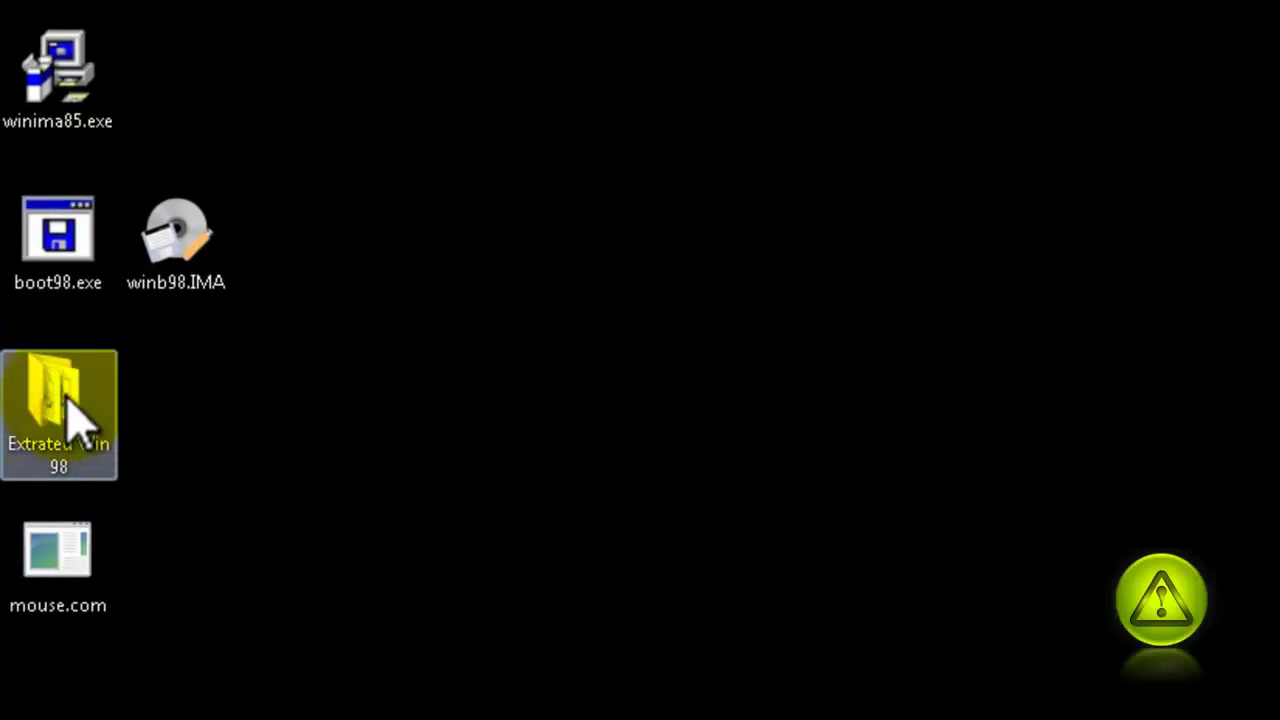
# - Copy OAKCDROM.SYS from the Extrated Win 98 desktop folder into the bootCD folder
pyautogui.doubleClick(64, 398)
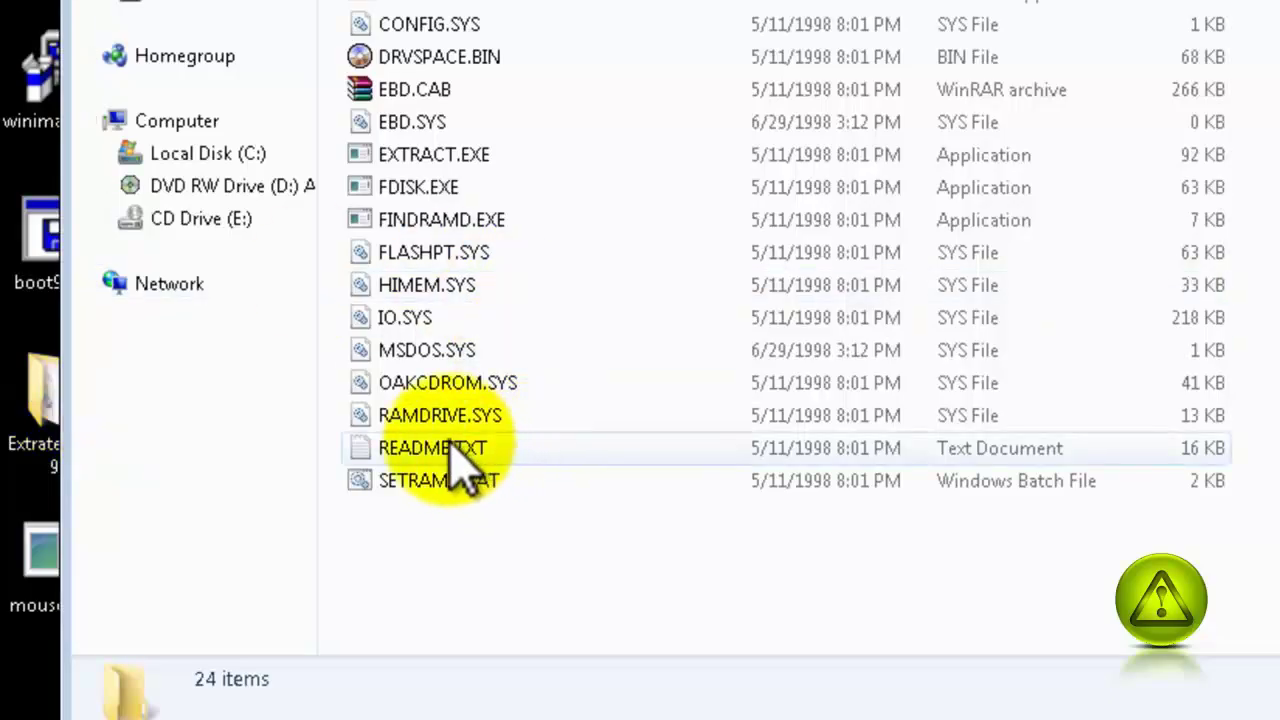
pyautogui.click(443, 390)
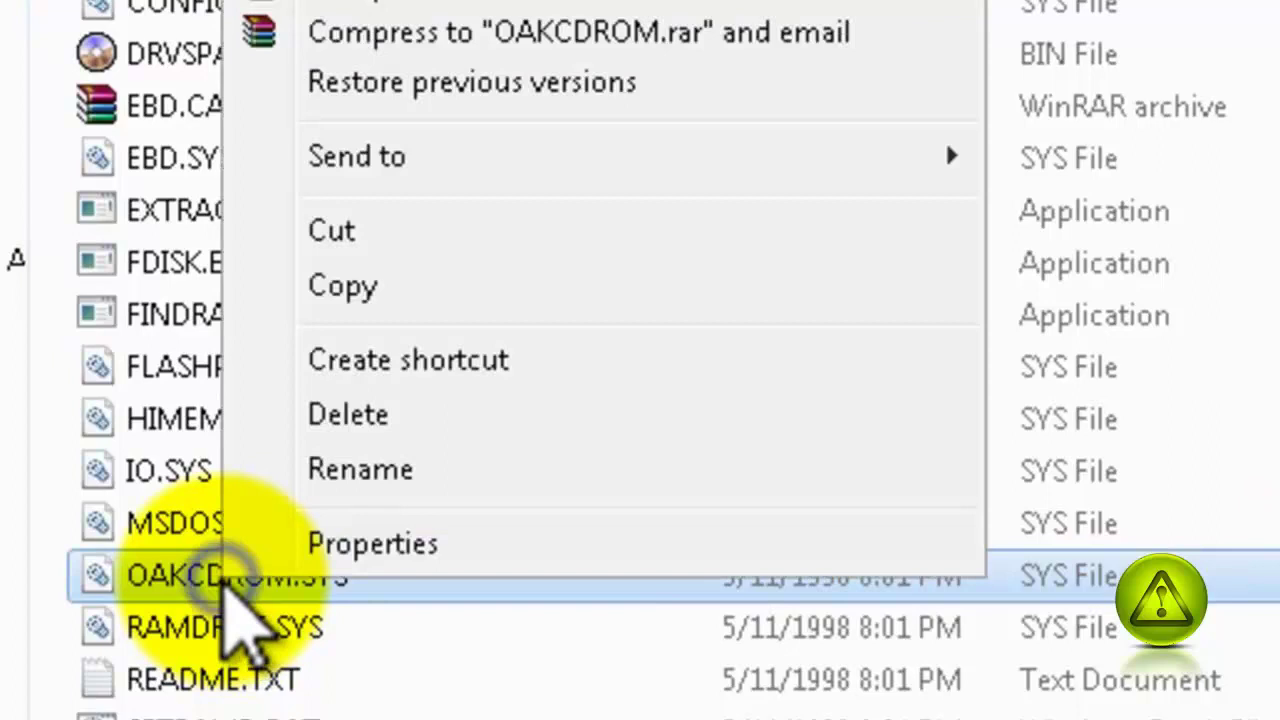
pyautogui.rightClick(226, 592)
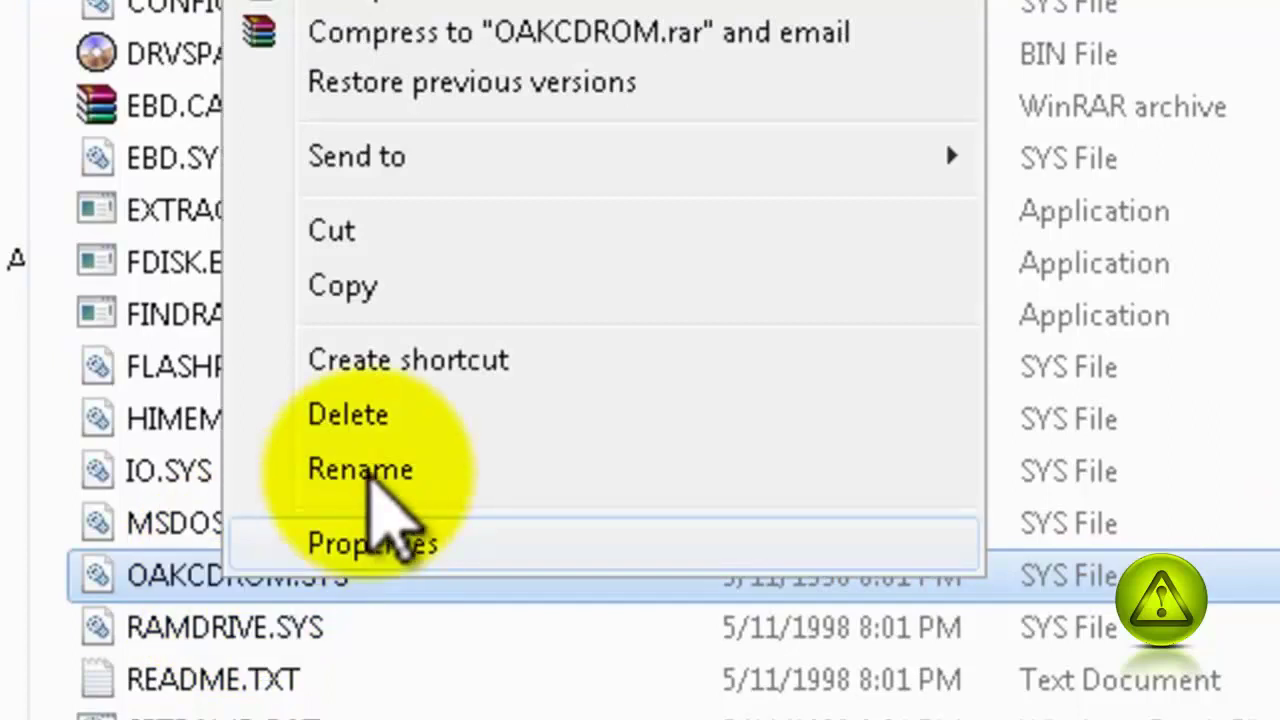
pyautogui.click(400, 298)
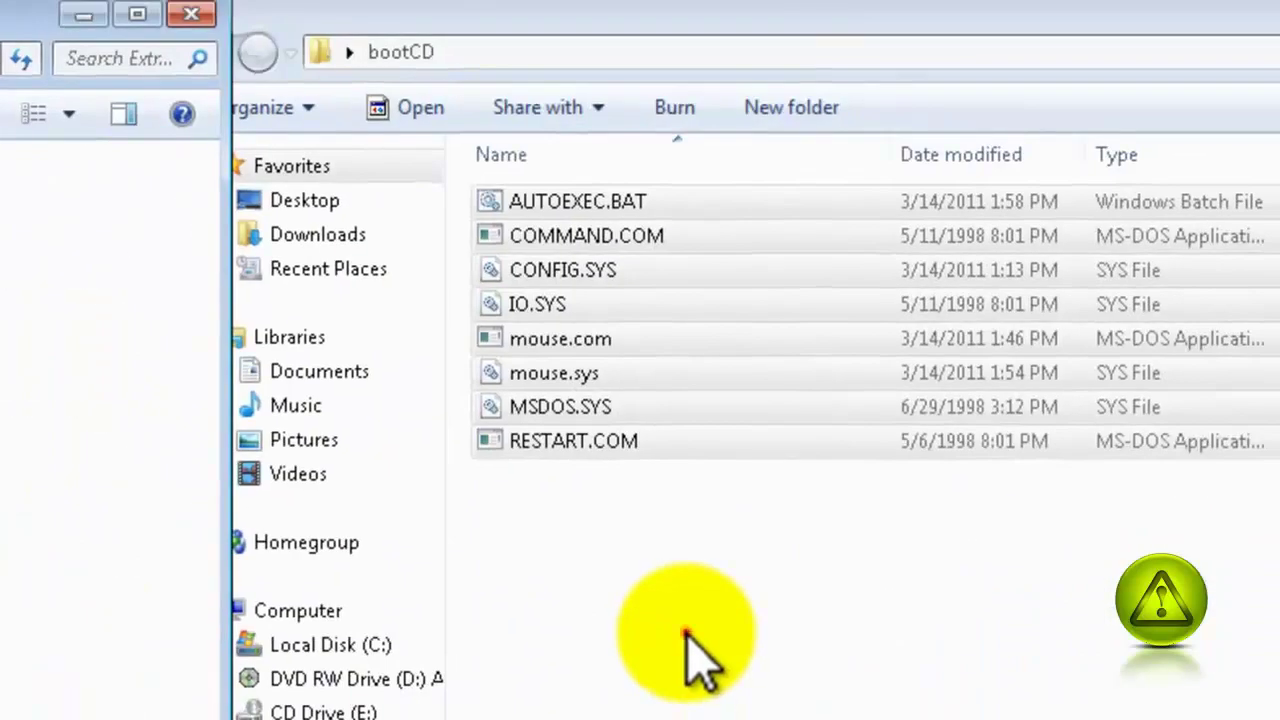
pyautogui.click(686, 632)
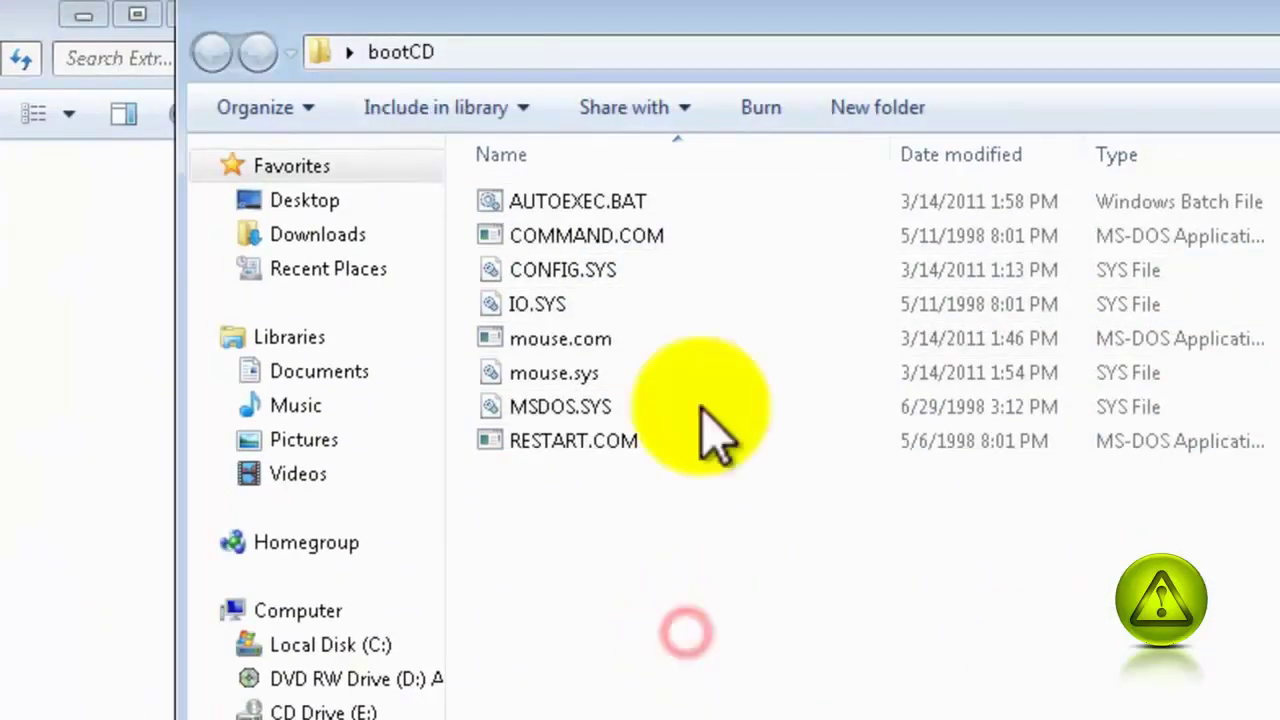
pyautogui.rightClick(519, 531)
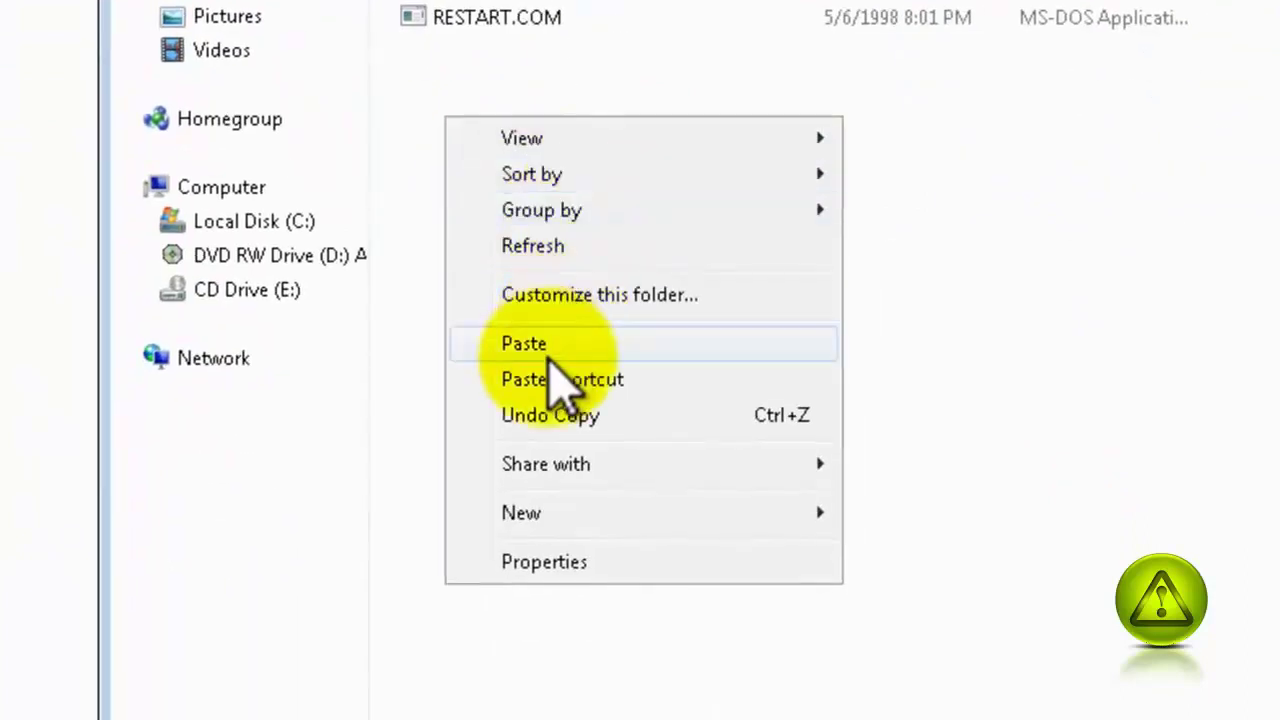
pyautogui.click(565, 346)
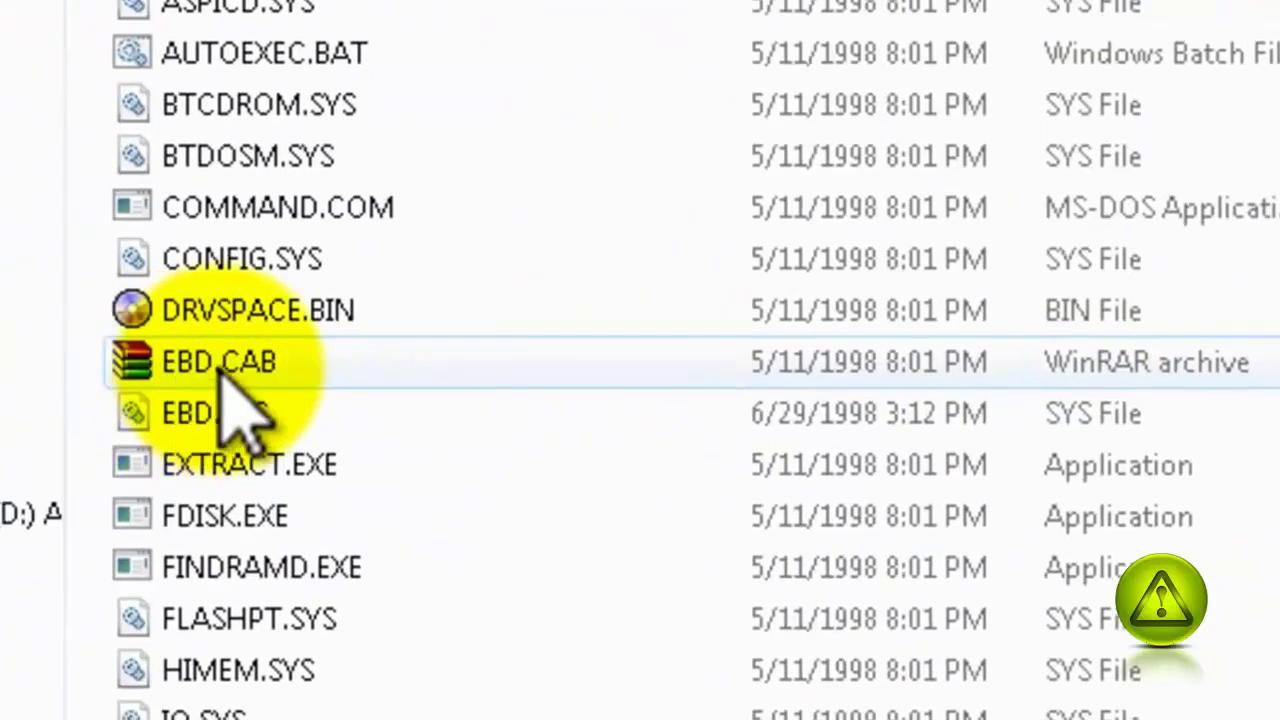
# - Extract MSCDEX.EXE from the EBD.CAB archive into bootCD, and close the archive and the Extrated Win 98 folder
pyautogui.doubleClick(220, 365)
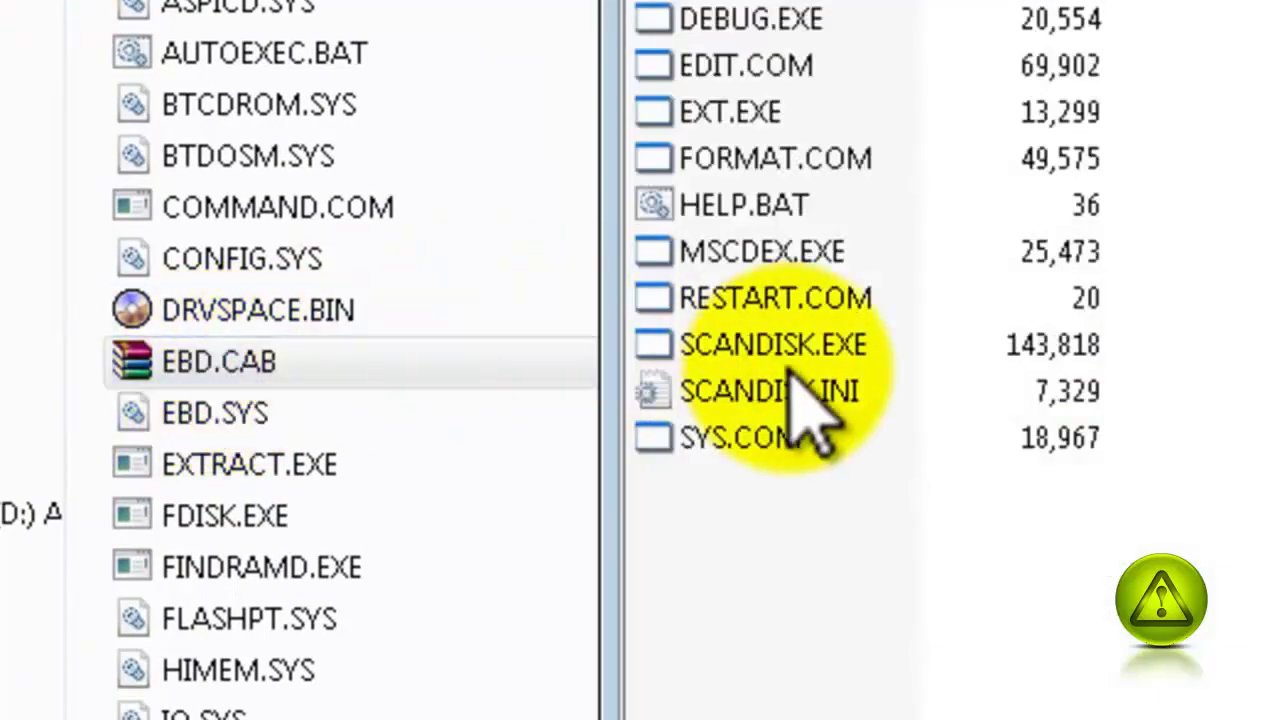
pyautogui.click(730, 268)
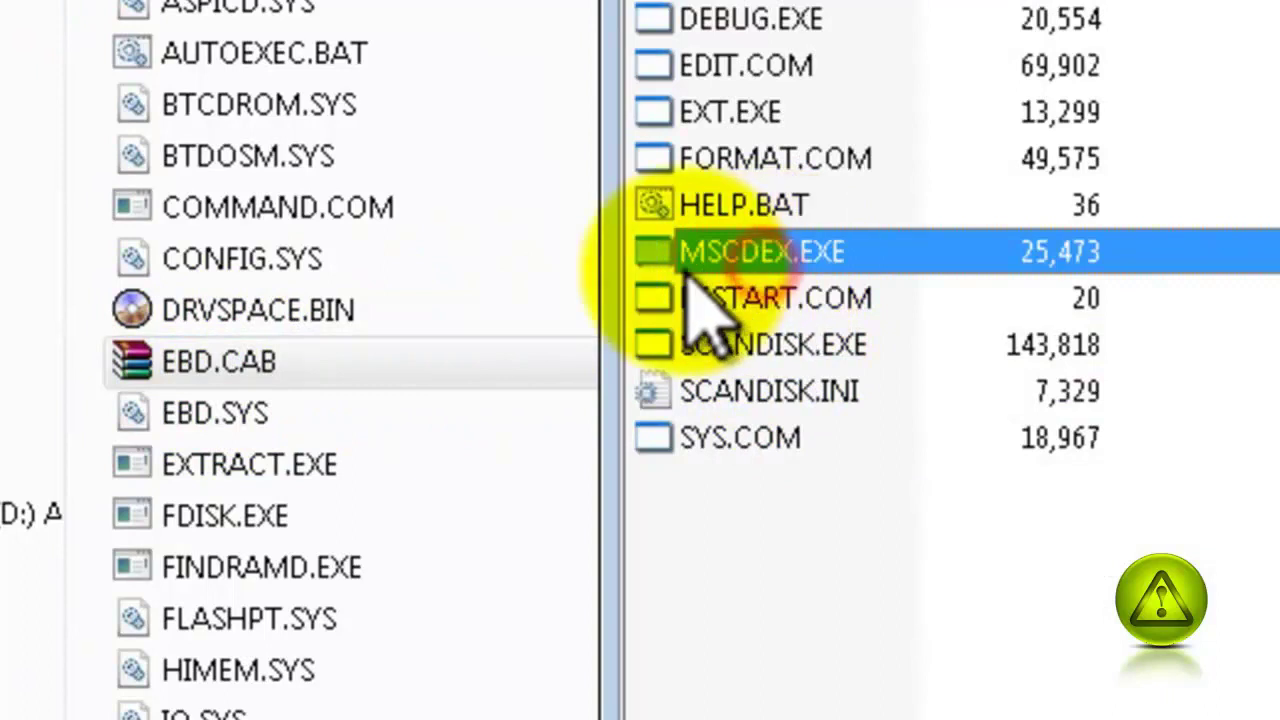
pyautogui.rightClick(793, 262)
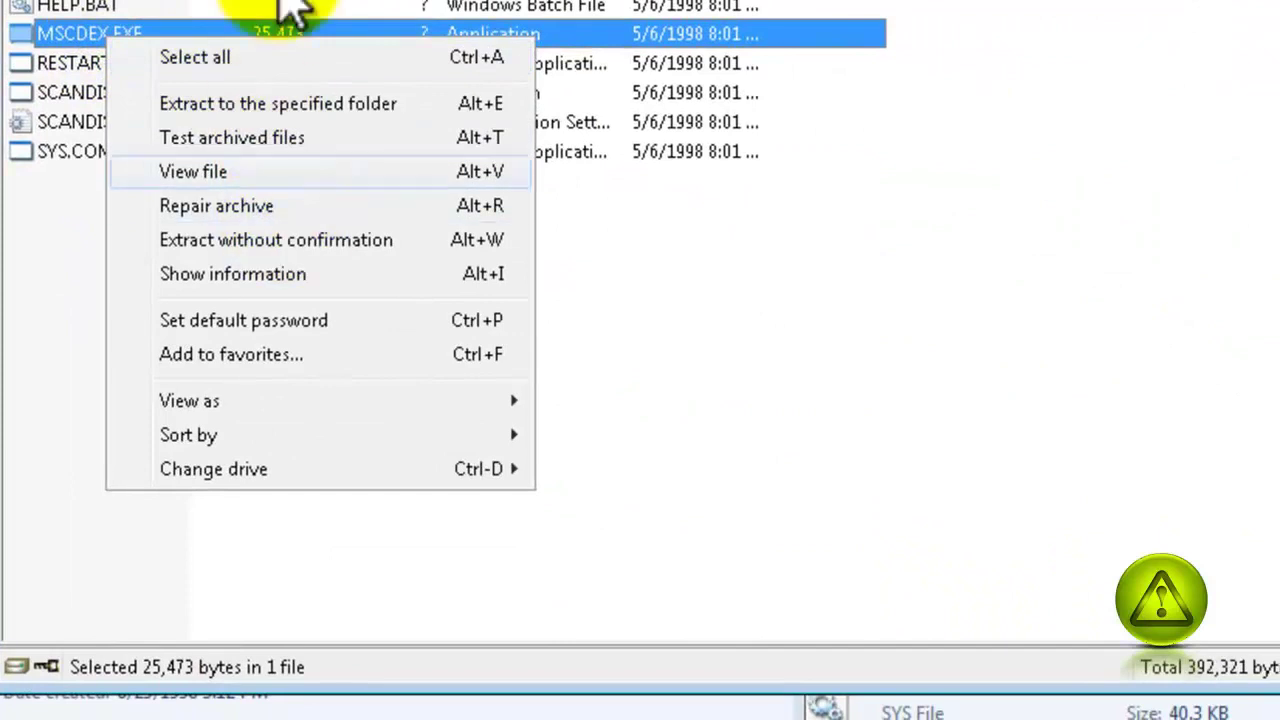
pyautogui.press('Escape')
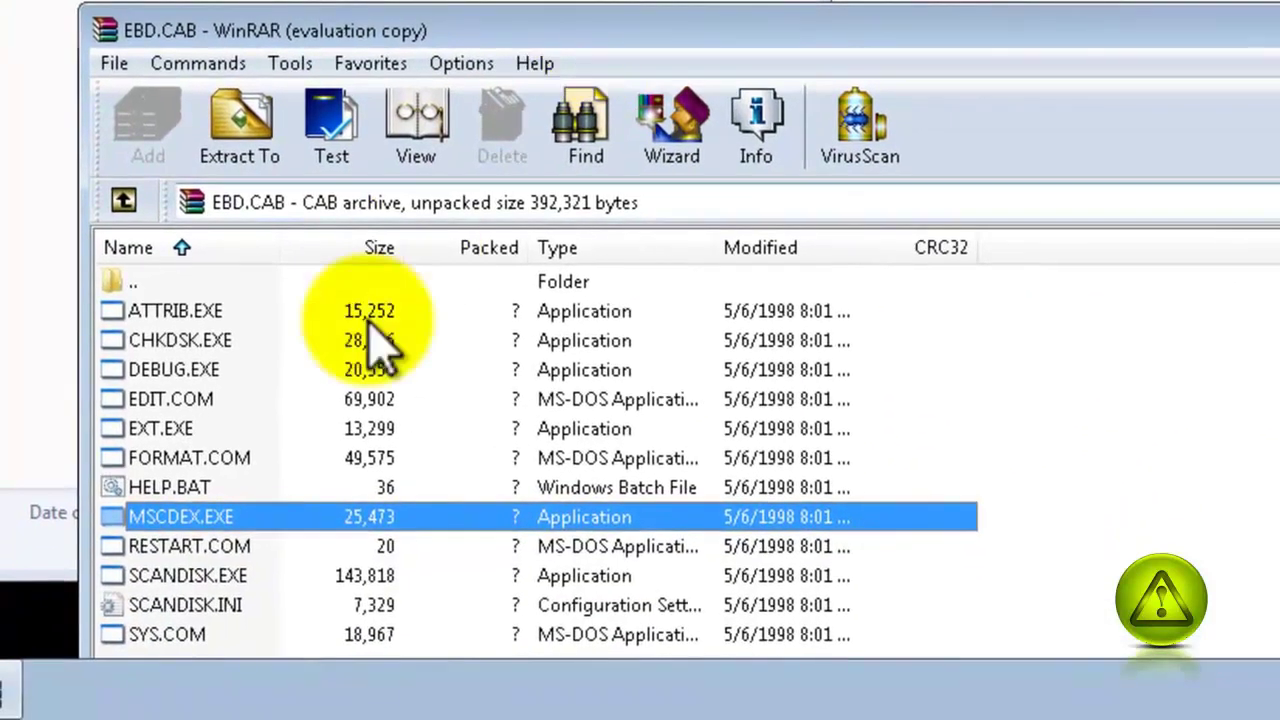
pyautogui.moveTo(174, 556); pyautogui.dragTo(414, 551)
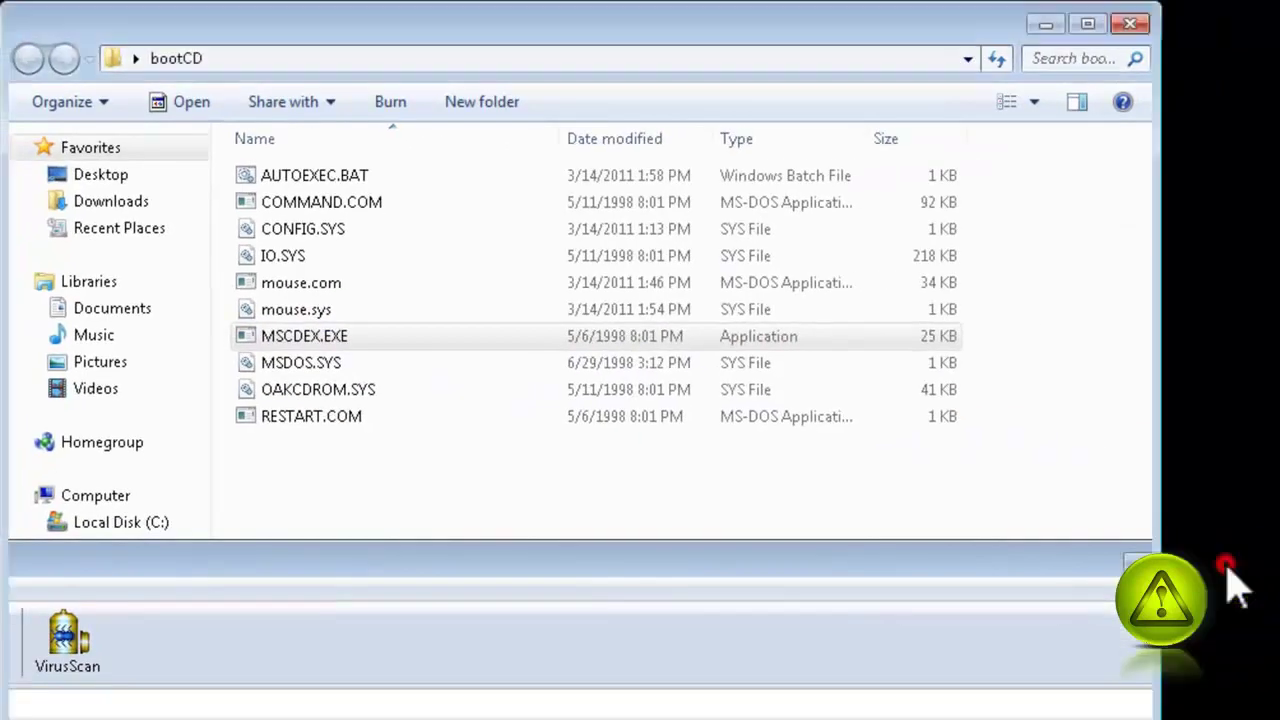
pyautogui.click(1228, 566)
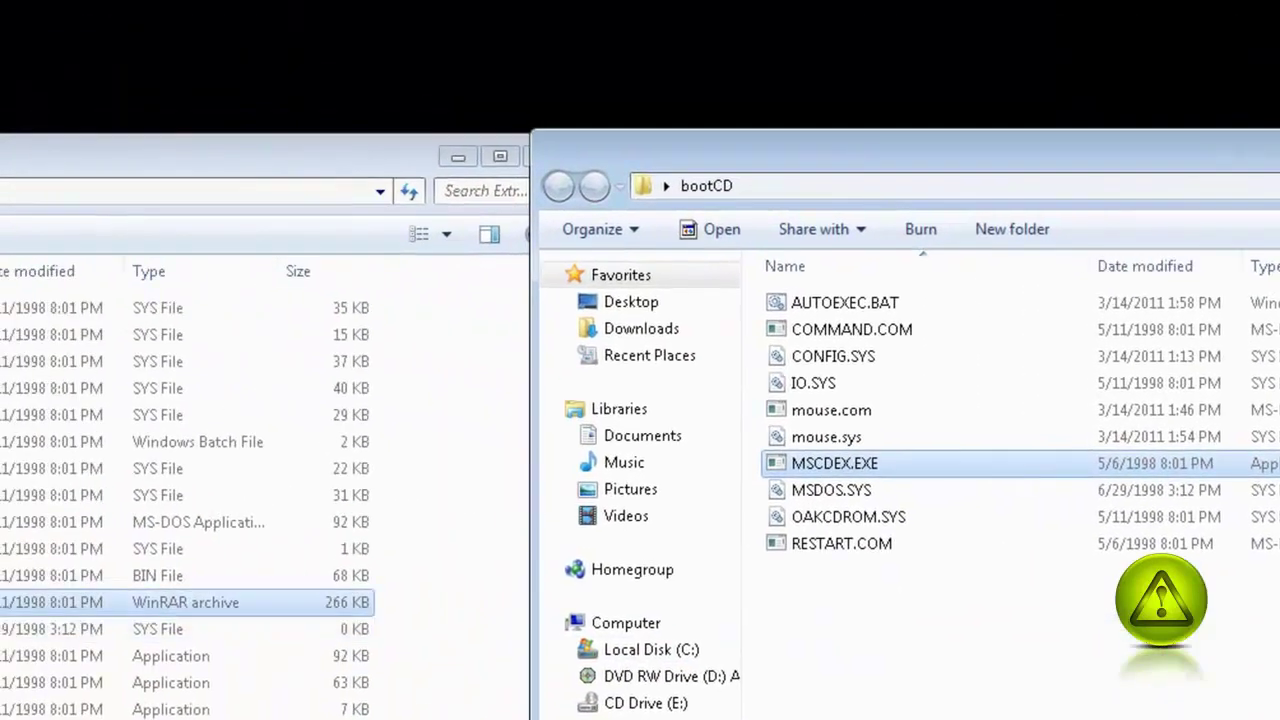
pyautogui.click(2, 129)
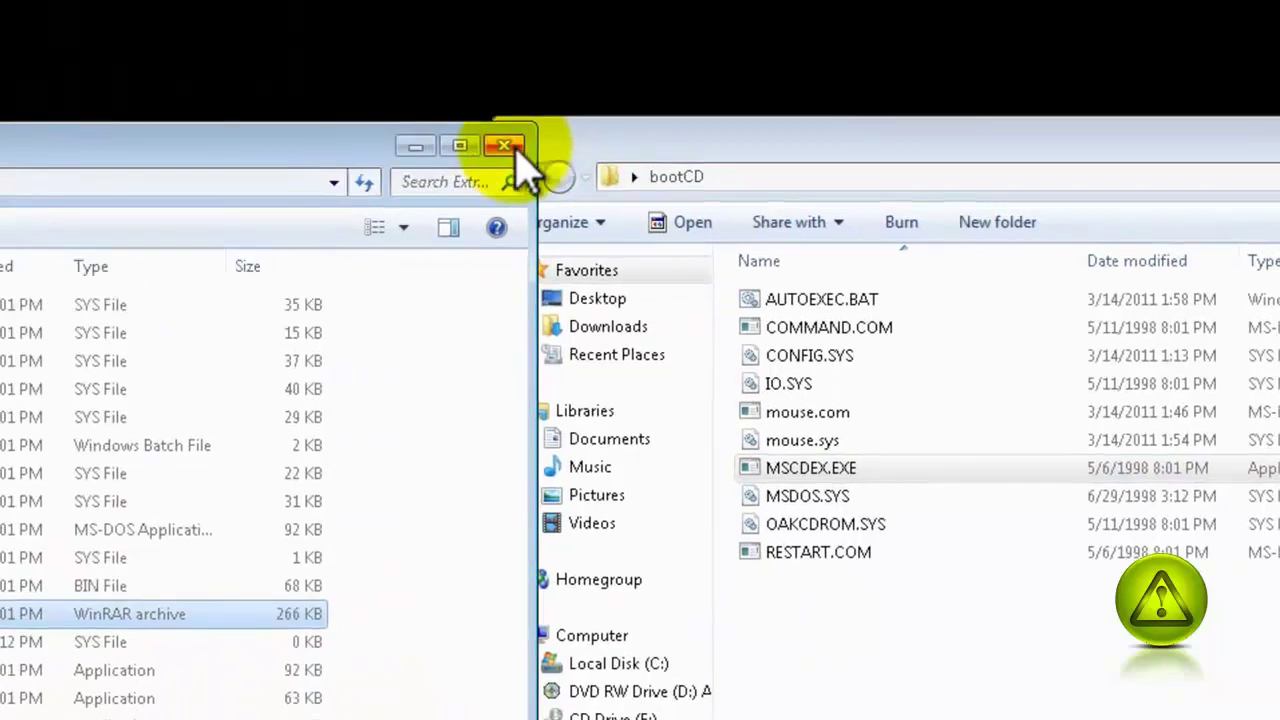
pyautogui.click(542, 156)
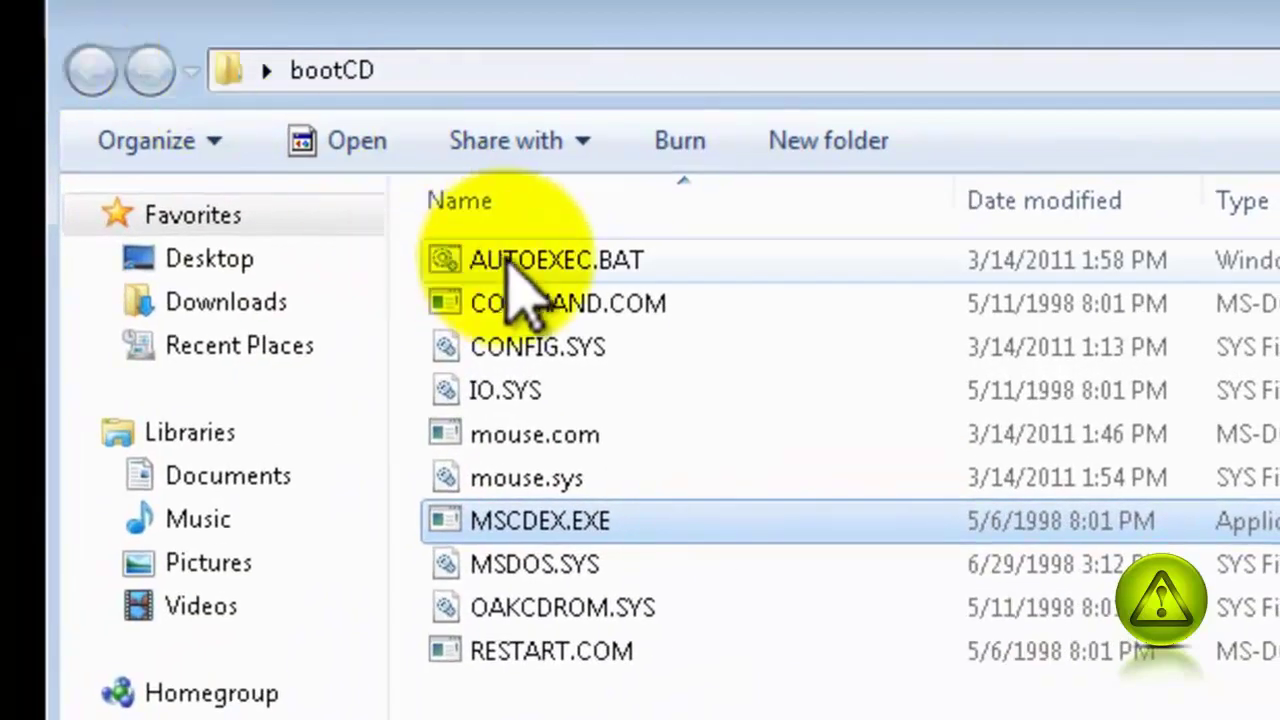
# - In bootCD's AUTOEXEC.BAT, replace everything below mouse.com with path=a:\;X:\, mscdex.exe /d:Ghost /L:X, X:\ghost.exe, goto end, :end and an echoed restart banner
pyautogui.click(510, 262)
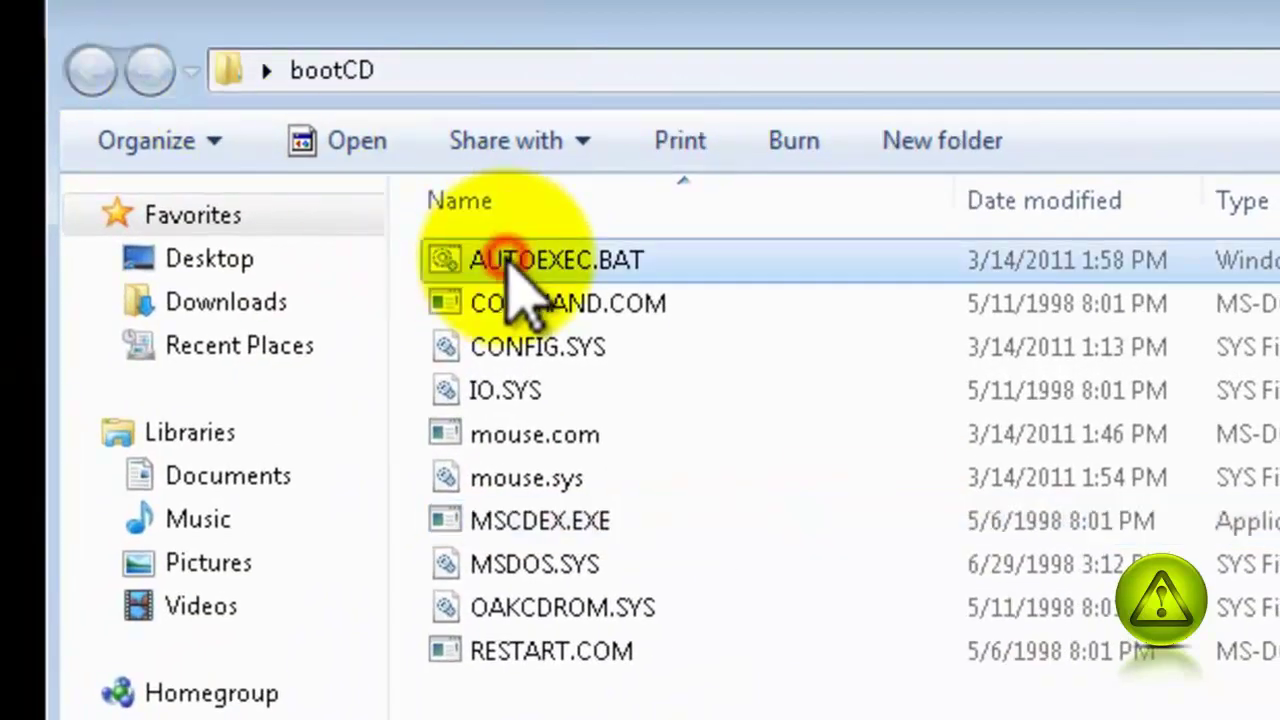
pyautogui.rightClick(510, 262)
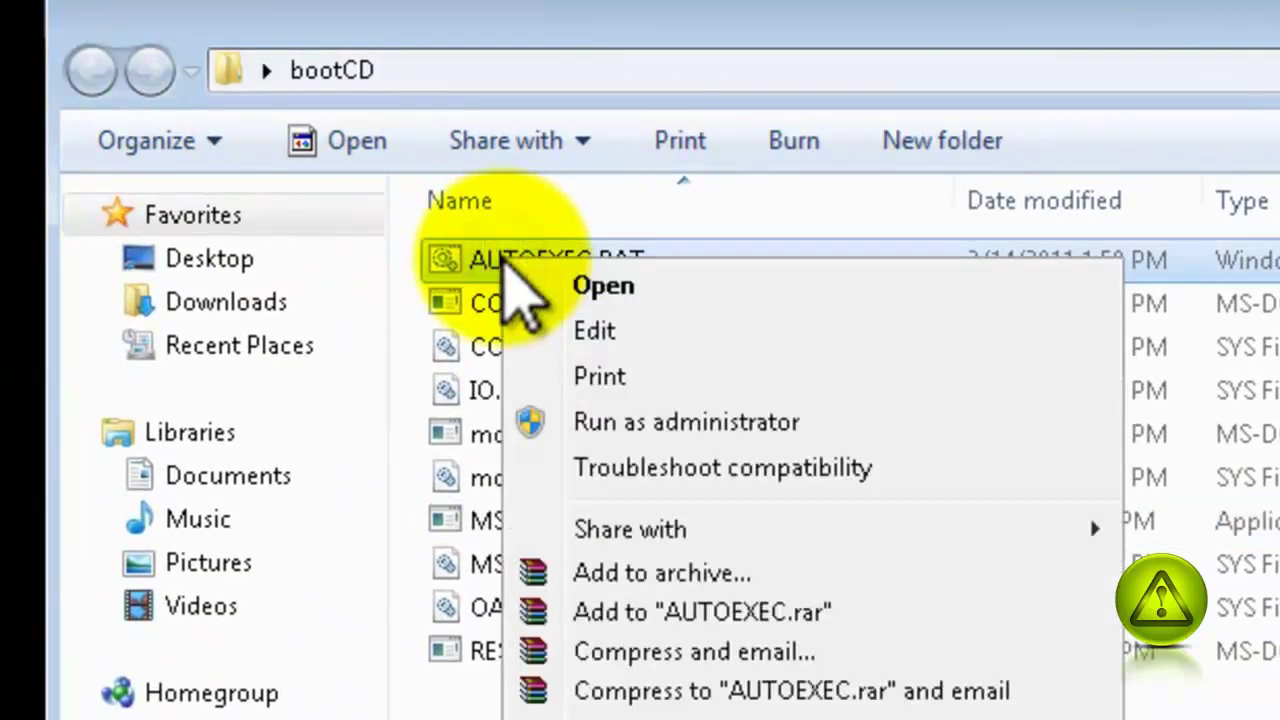
pyautogui.click(545, 35)
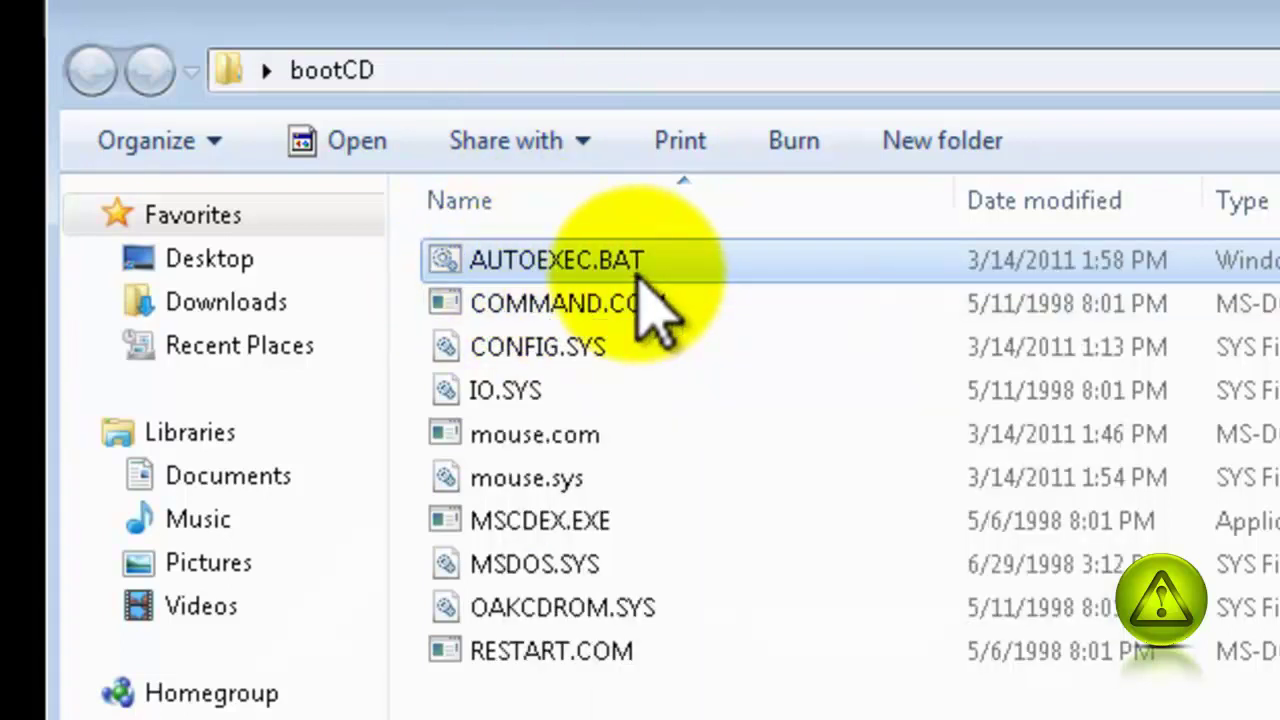
pyautogui.rightClick(572, 272)
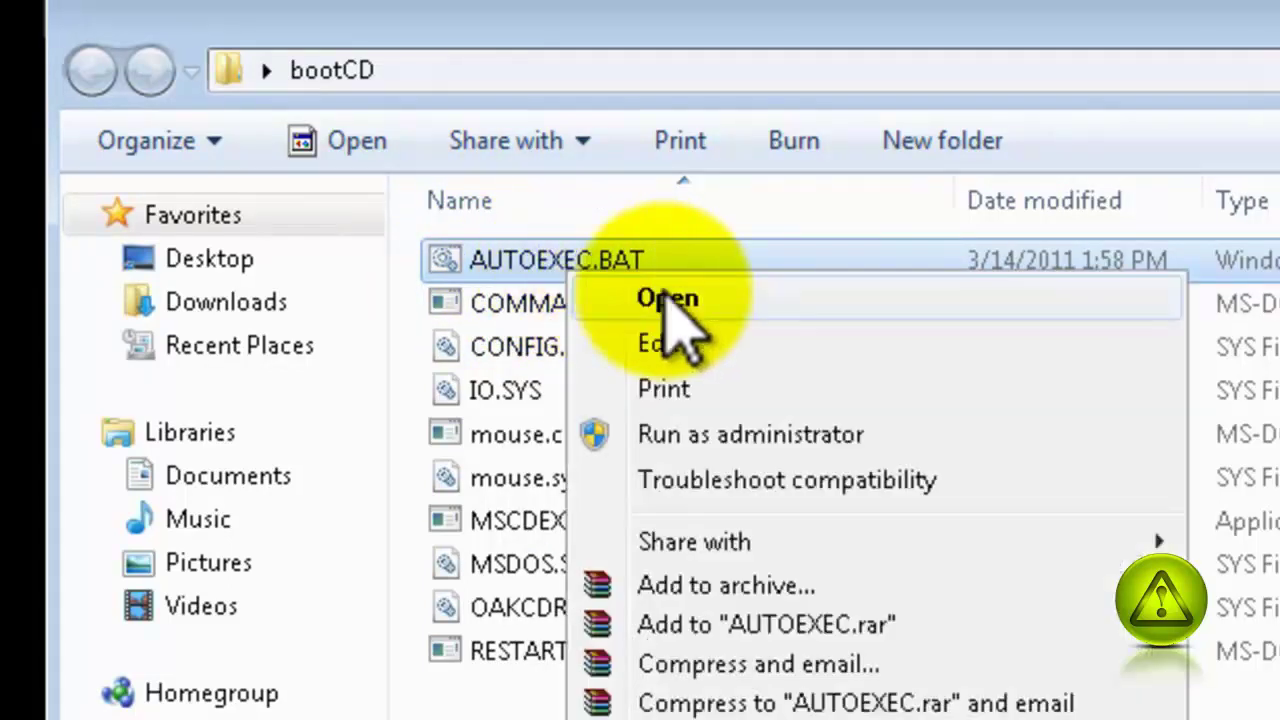
pyautogui.click(684, 346)
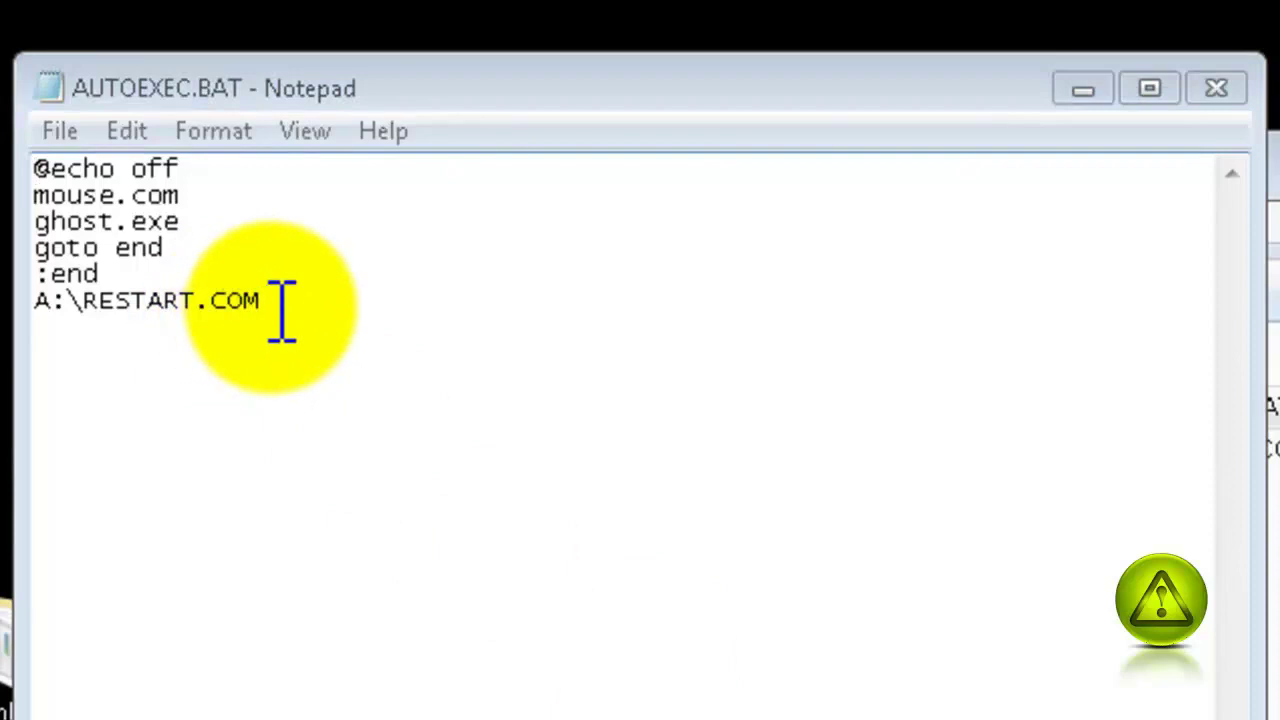
pyautogui.moveTo(263, 300); pyautogui.dragTo(20, 230)
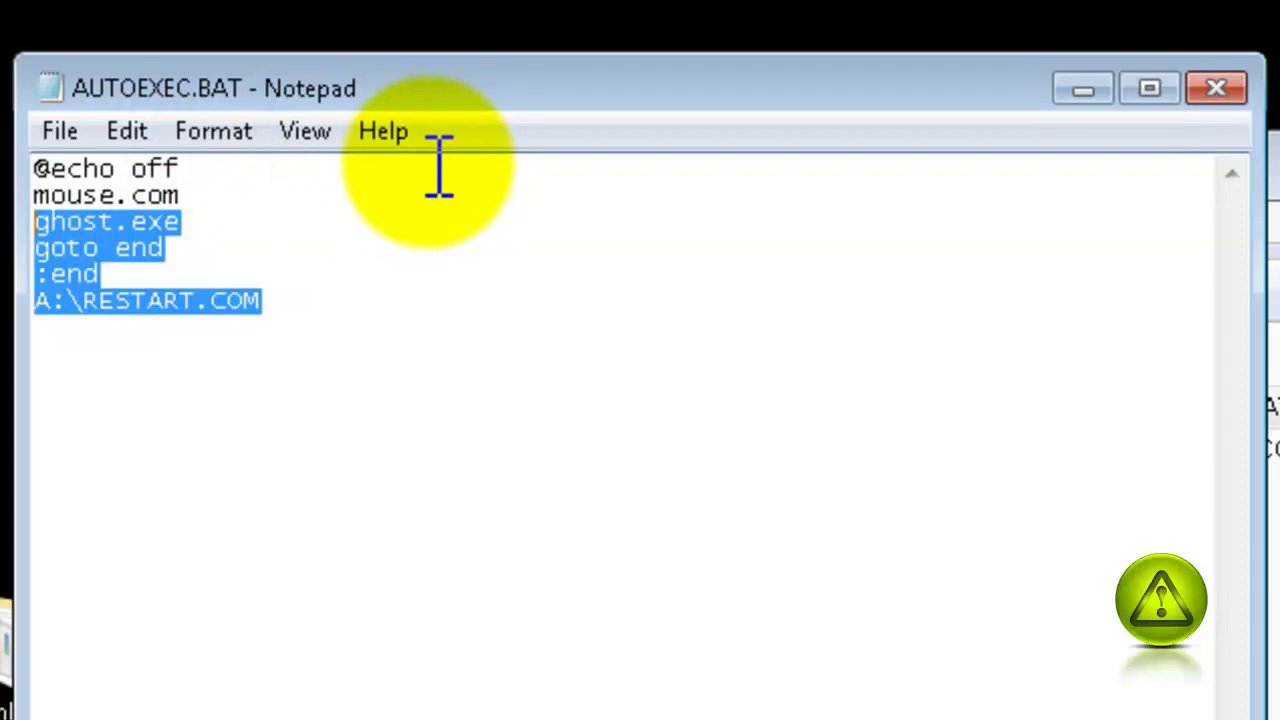
pyautogui.press('Delete')
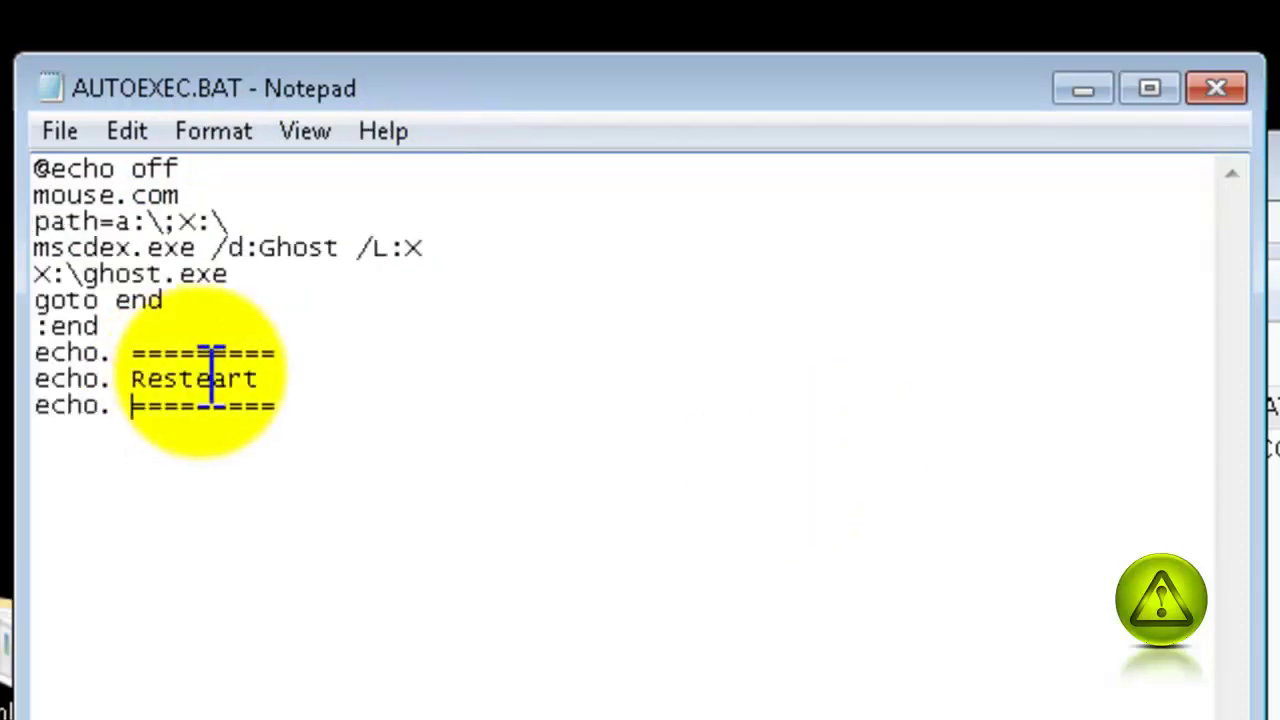
# - Correct the misspelled banner word to Restart and shorten the equals-sign lines around it to seven characters
pyautogui.click(225, 378)
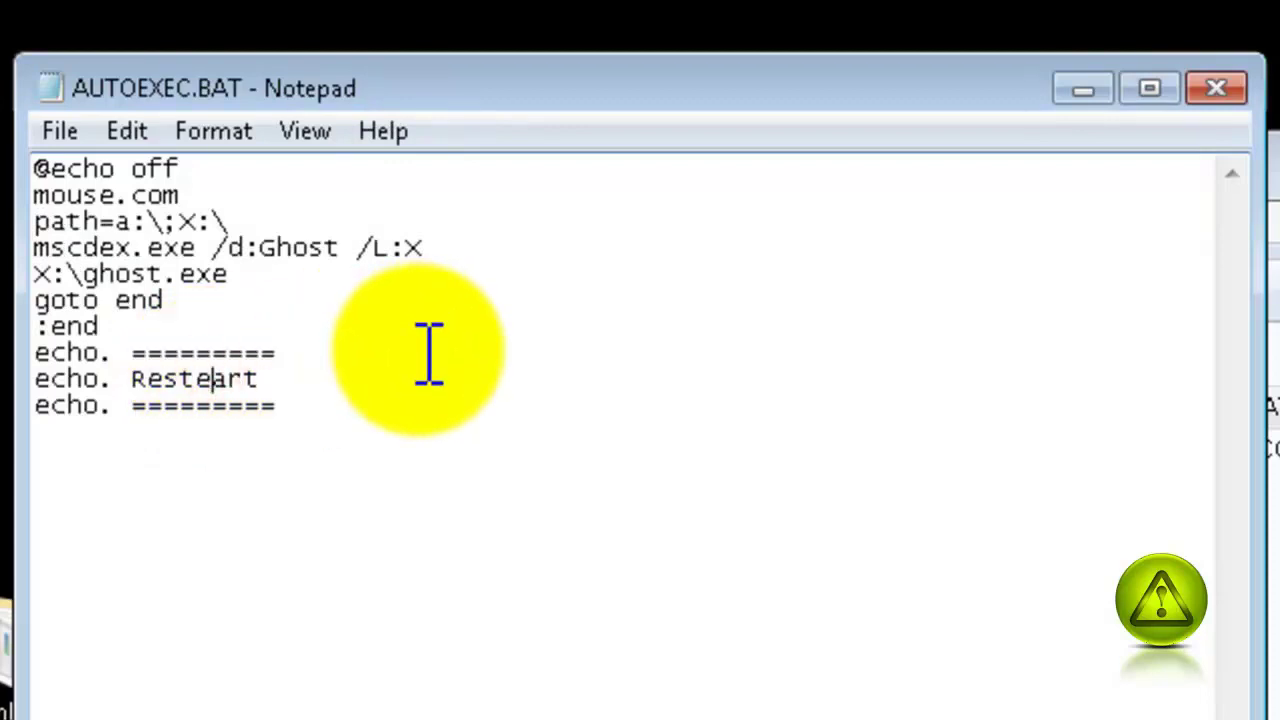
pyautogui.press('BackSpace')
pyautogui.press('BackSpace')
pyautogui.click(289, 354)
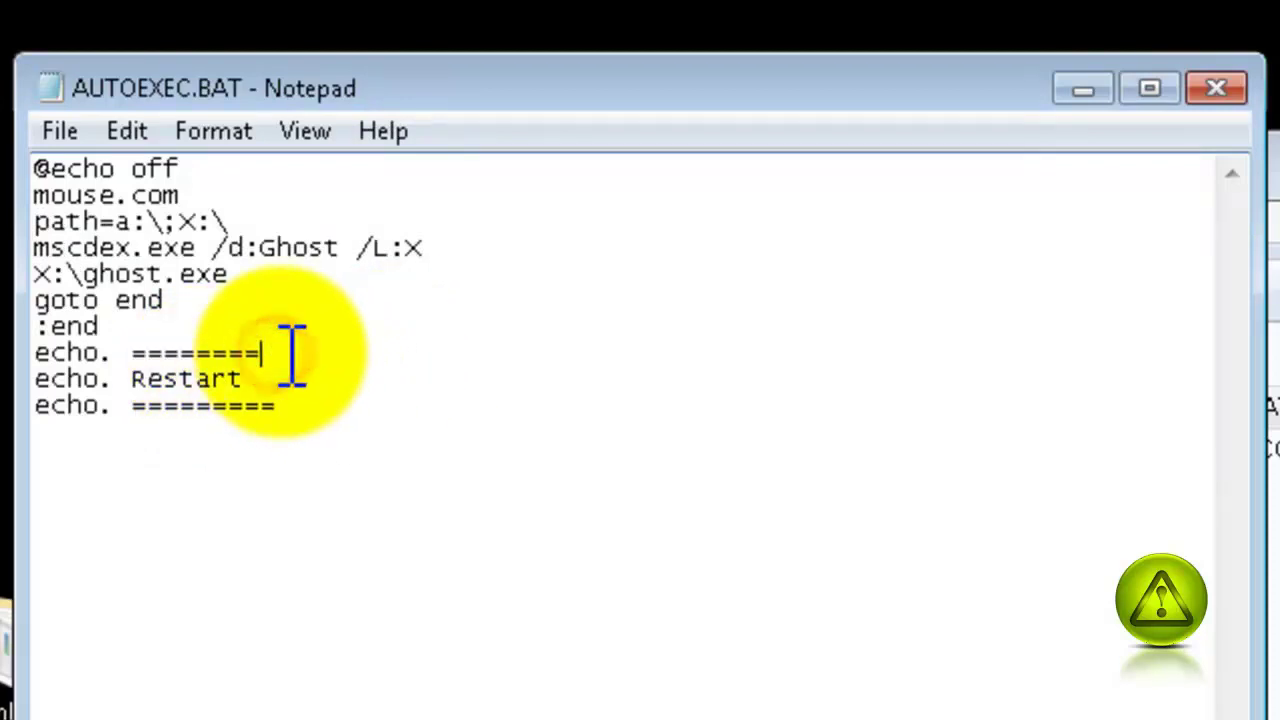
pyautogui.press('BackSpace')
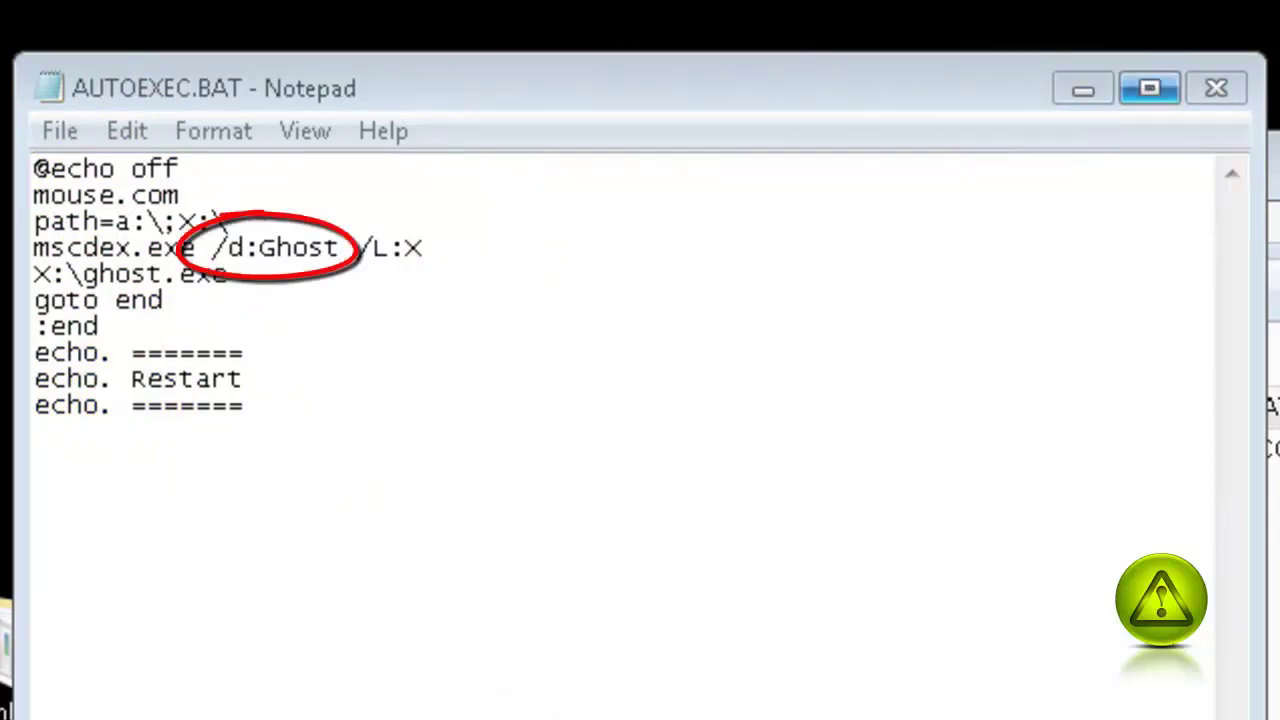
# - Open CONFIG.SYS from the bootCD folder for editing and add the line device=oakcdrom.sys /d:Ghost below [COMMON]
pyautogui.click(1278, 154)
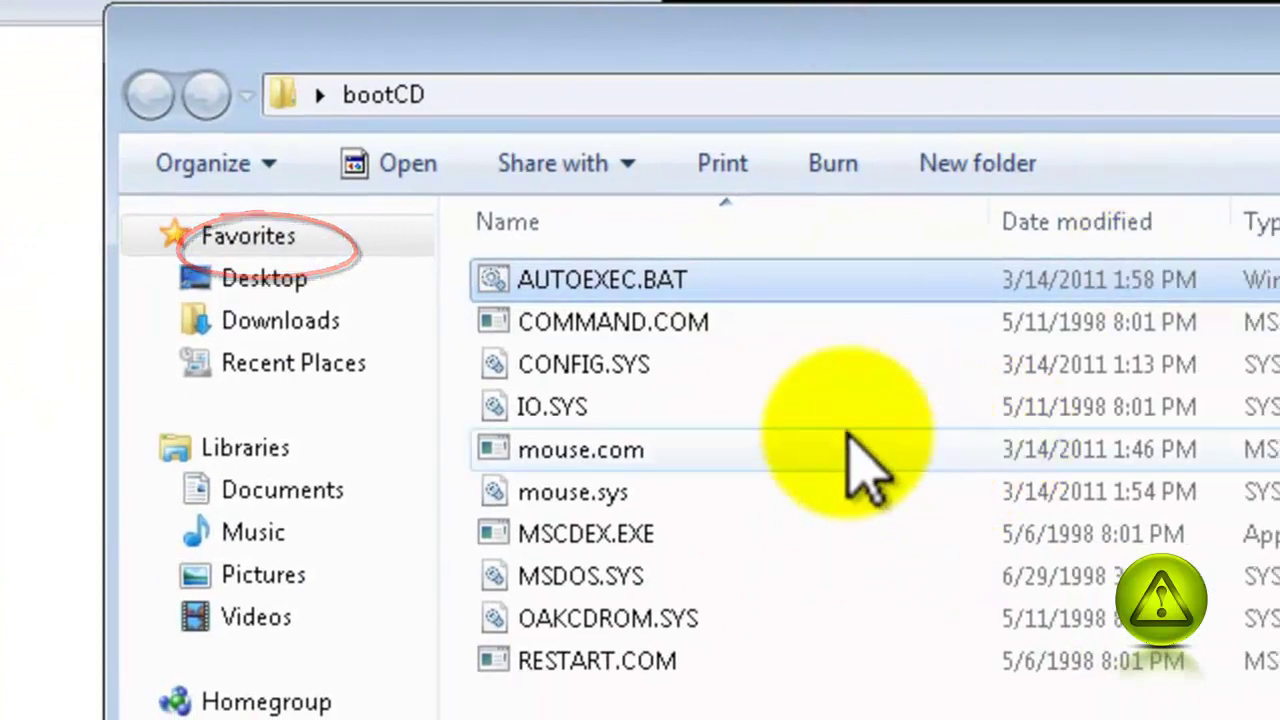
pyautogui.rightClick(586, 368)
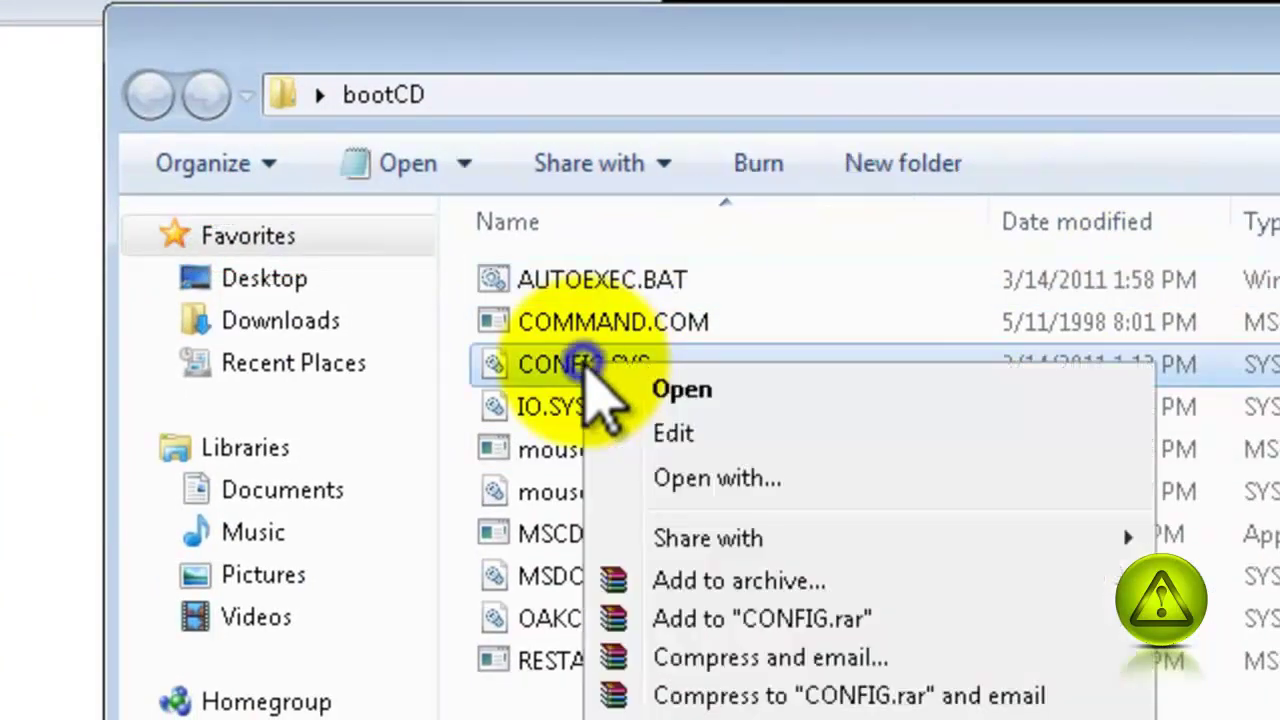
pyautogui.click(771, 433)
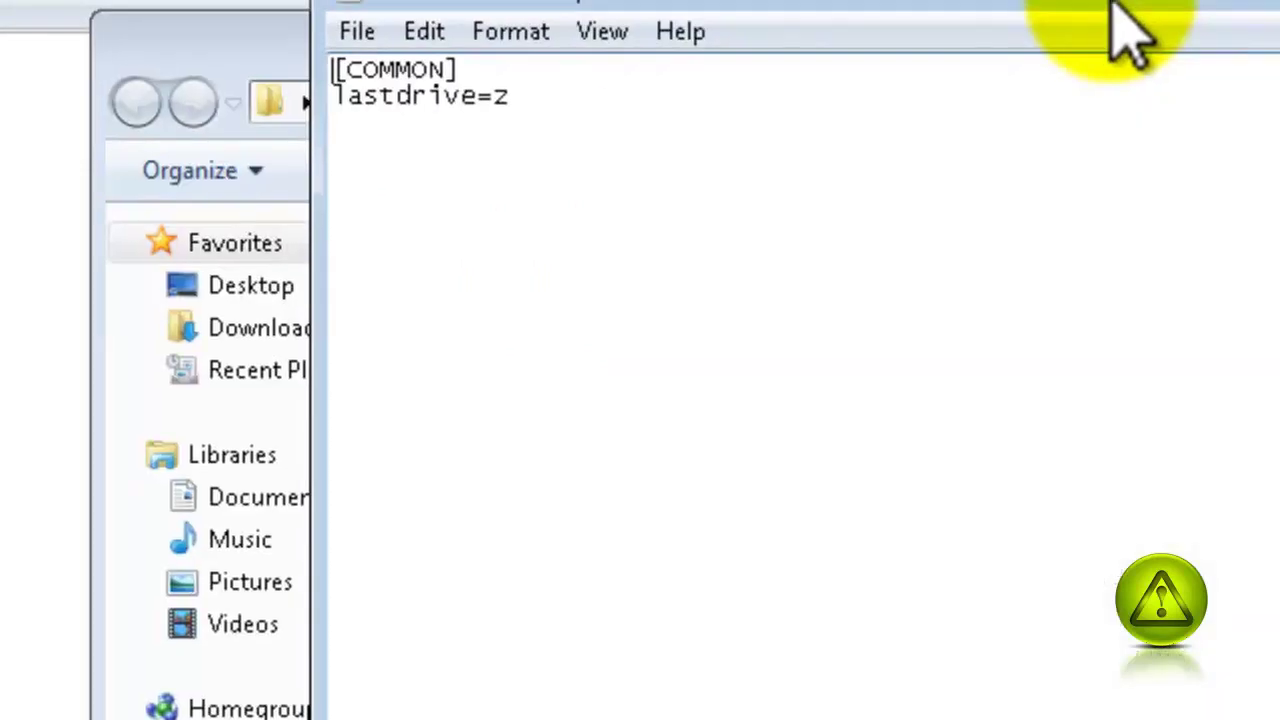
pyautogui.click(362, 130)
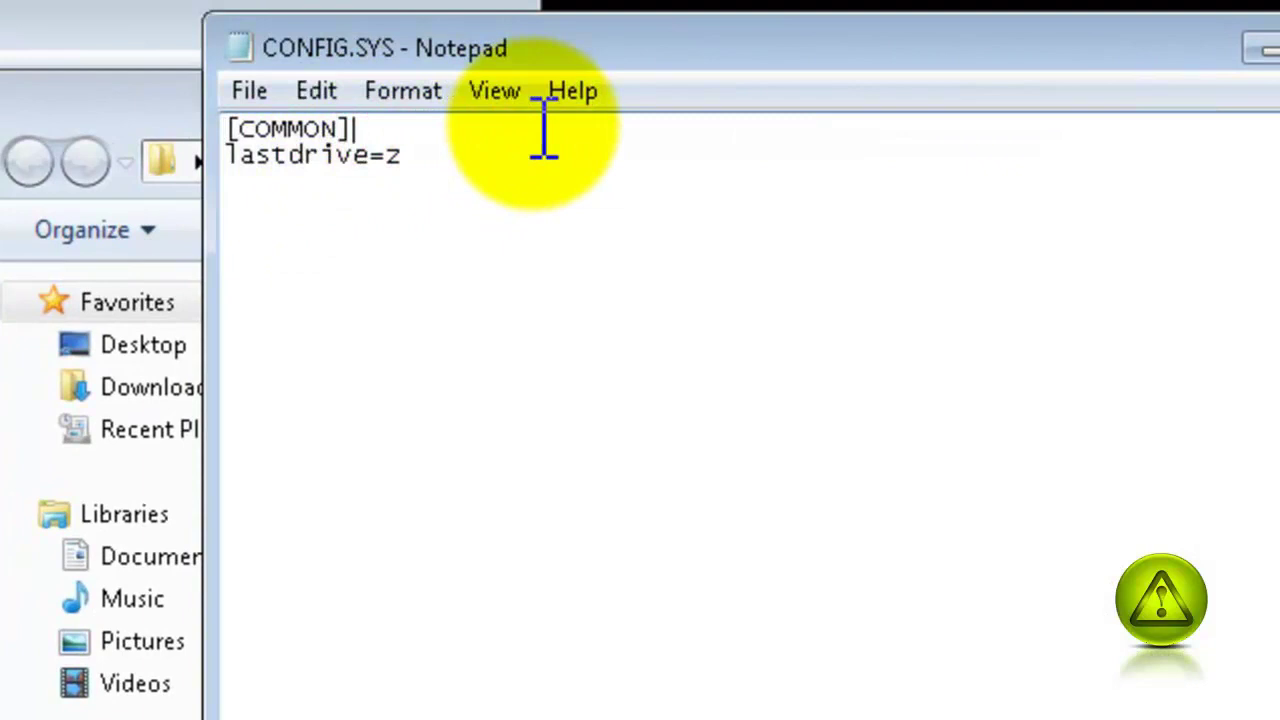
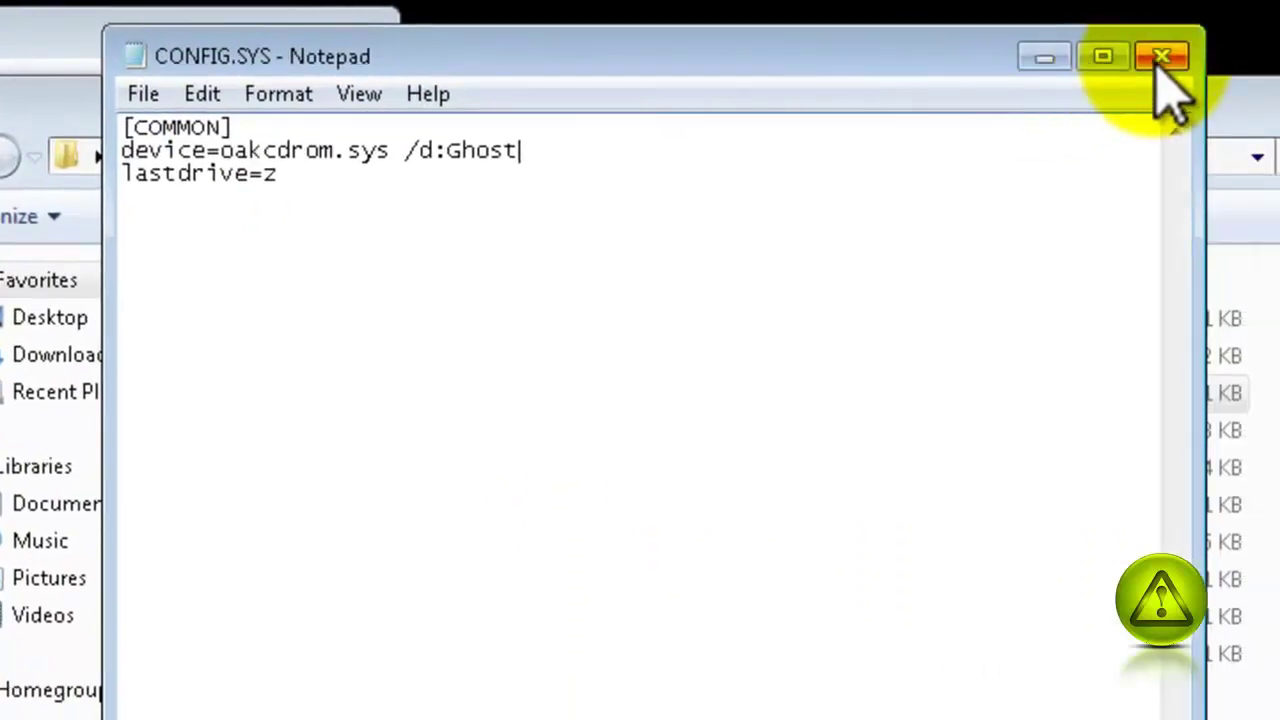
# - Save the changes to CONFIG.SYS and AUTOEXEC.BAT and close both files
pyautogui.click(1160, 58)
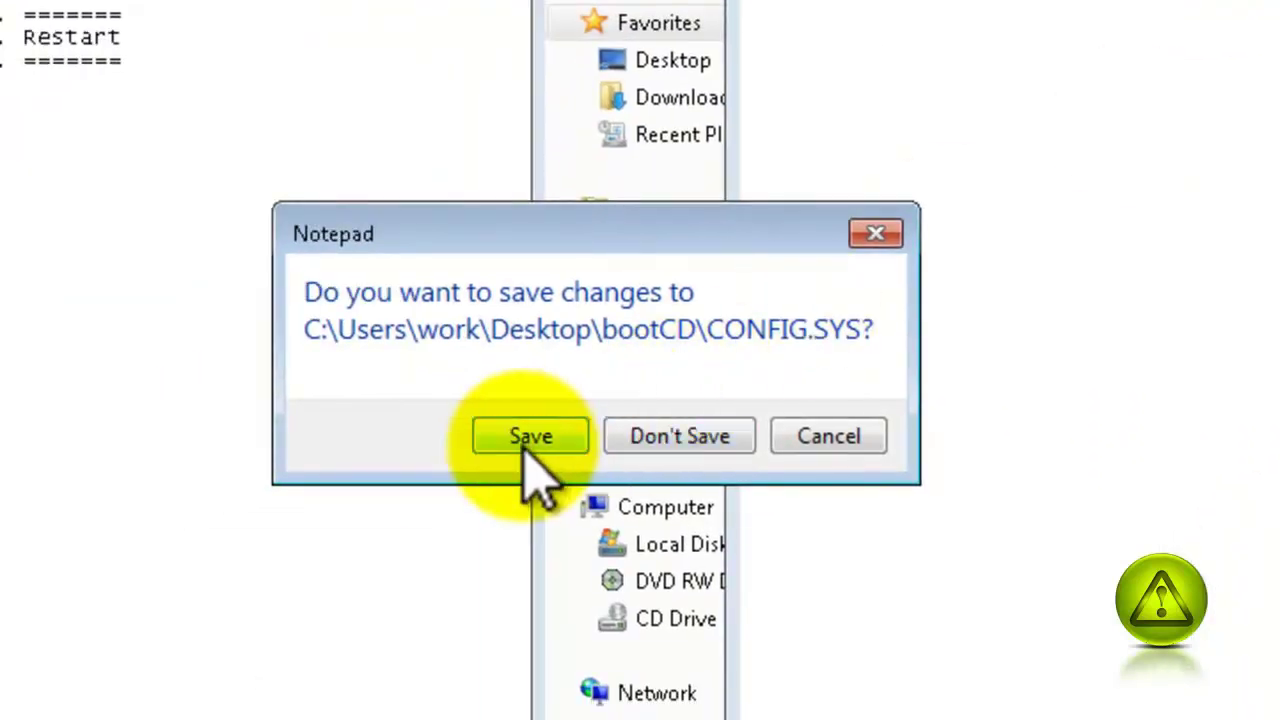
pyautogui.click(522, 446)
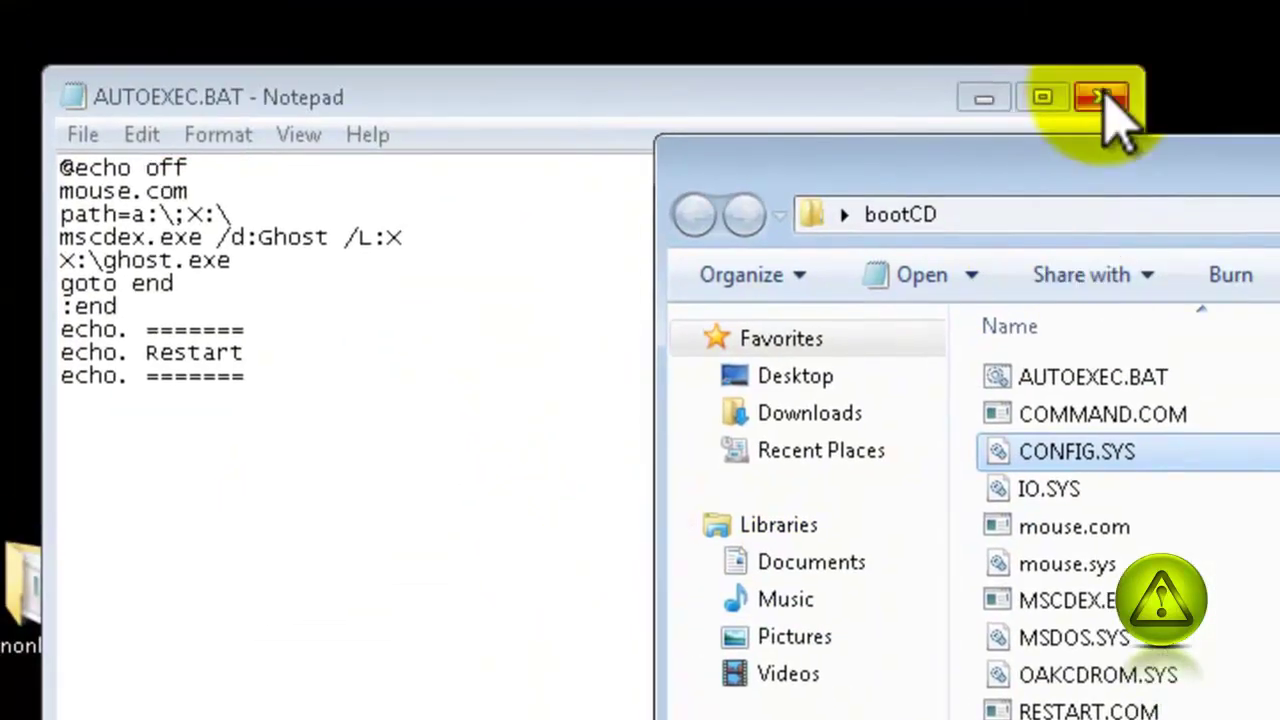
pyautogui.click(1104, 98)
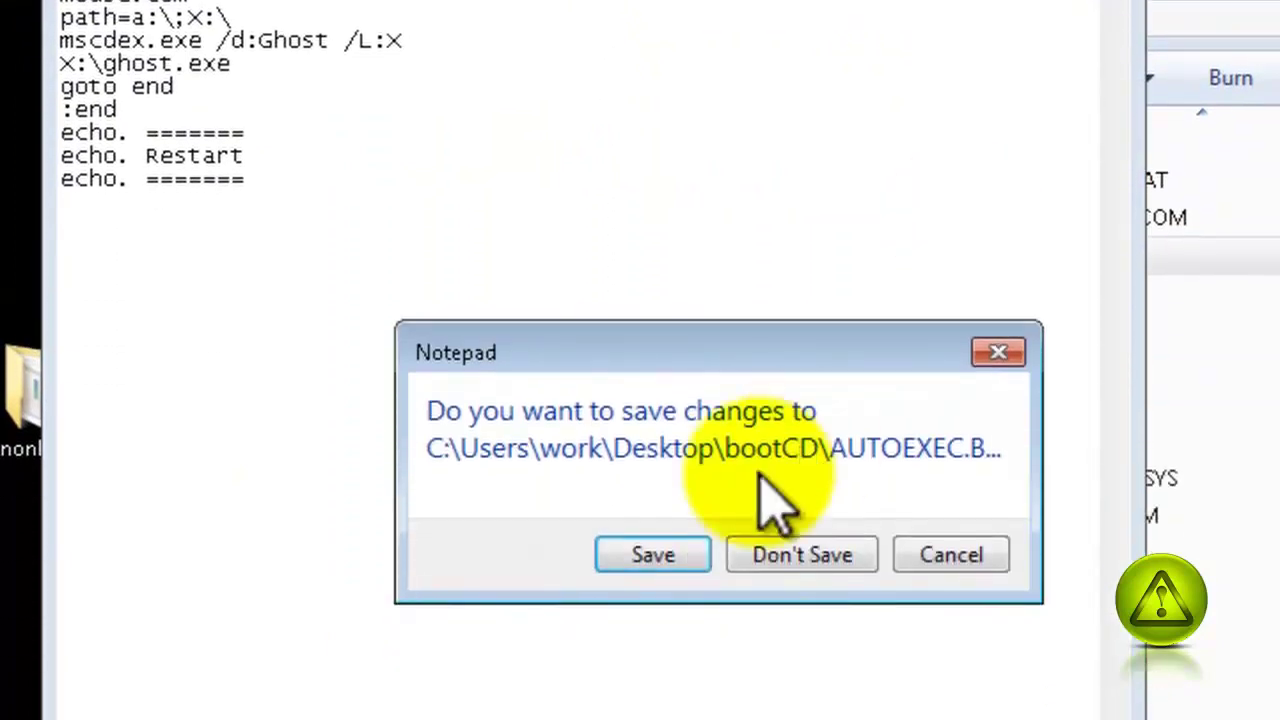
pyautogui.click(650, 557)
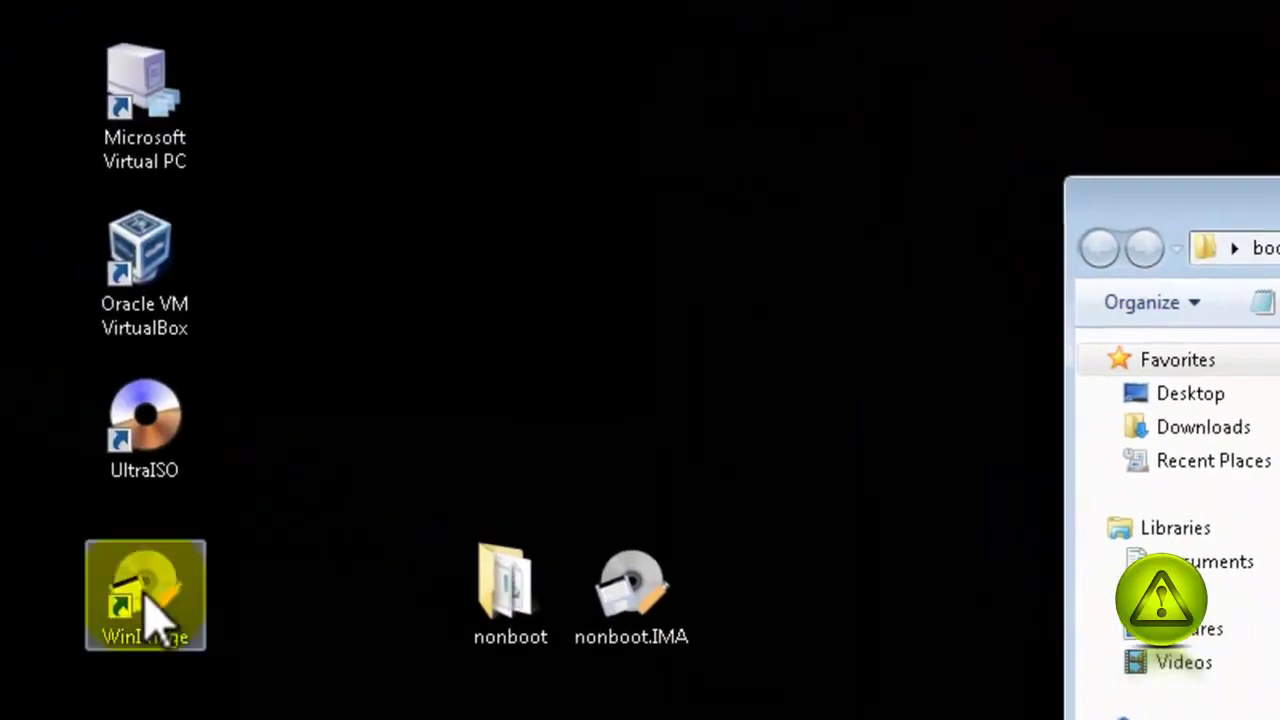
# - Launch WinImage and create a new floppy image in the standard 1.44 MB format
pyautogui.doubleClick(148, 605)
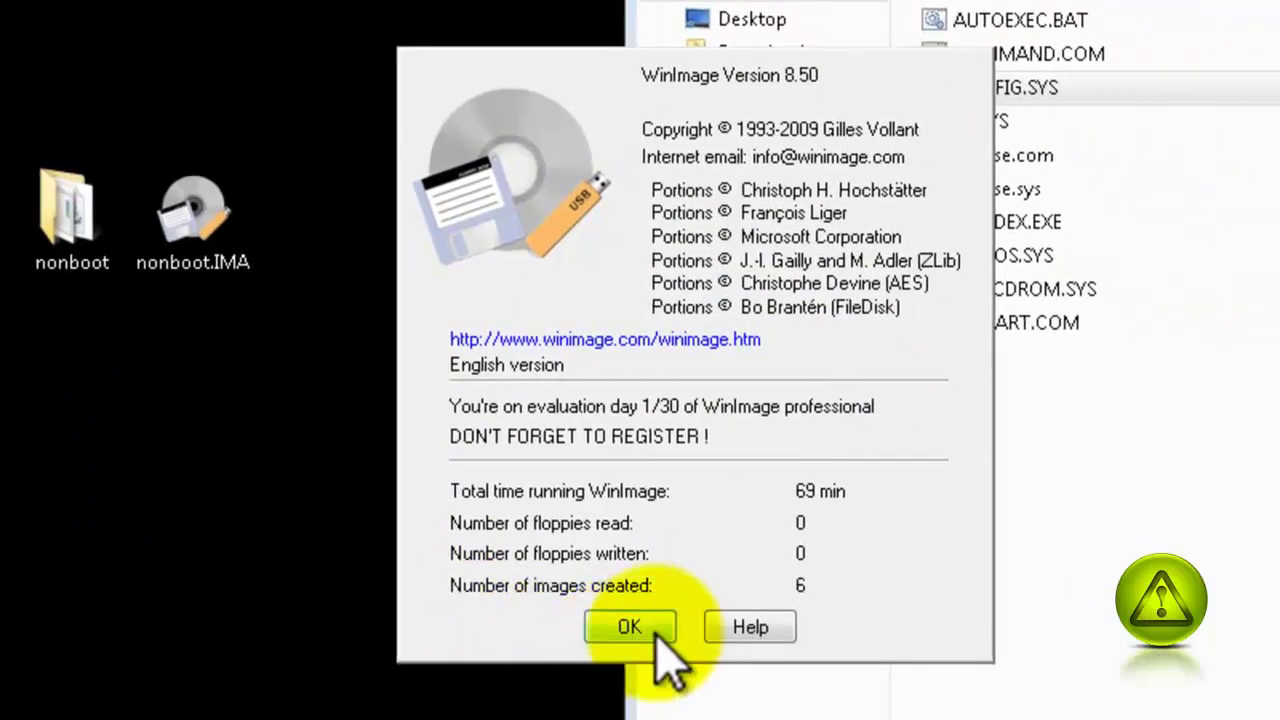
pyautogui.click(640, 630)
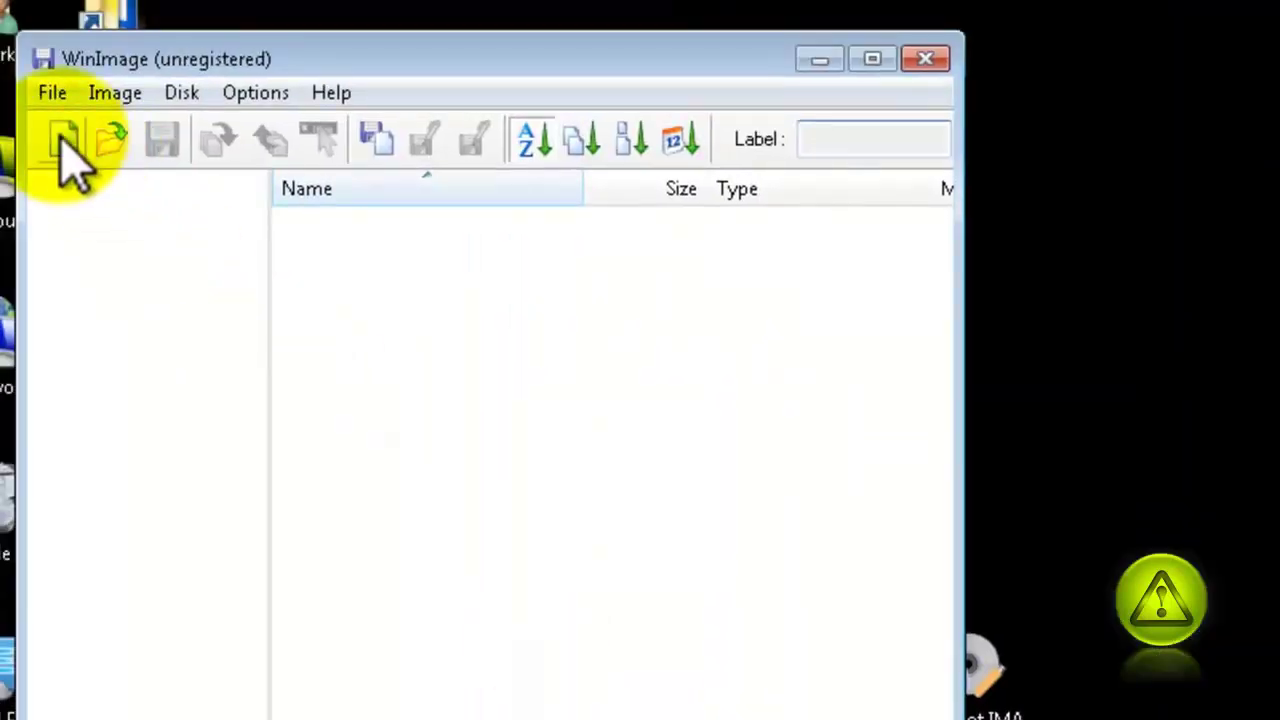
pyautogui.click(63, 135)
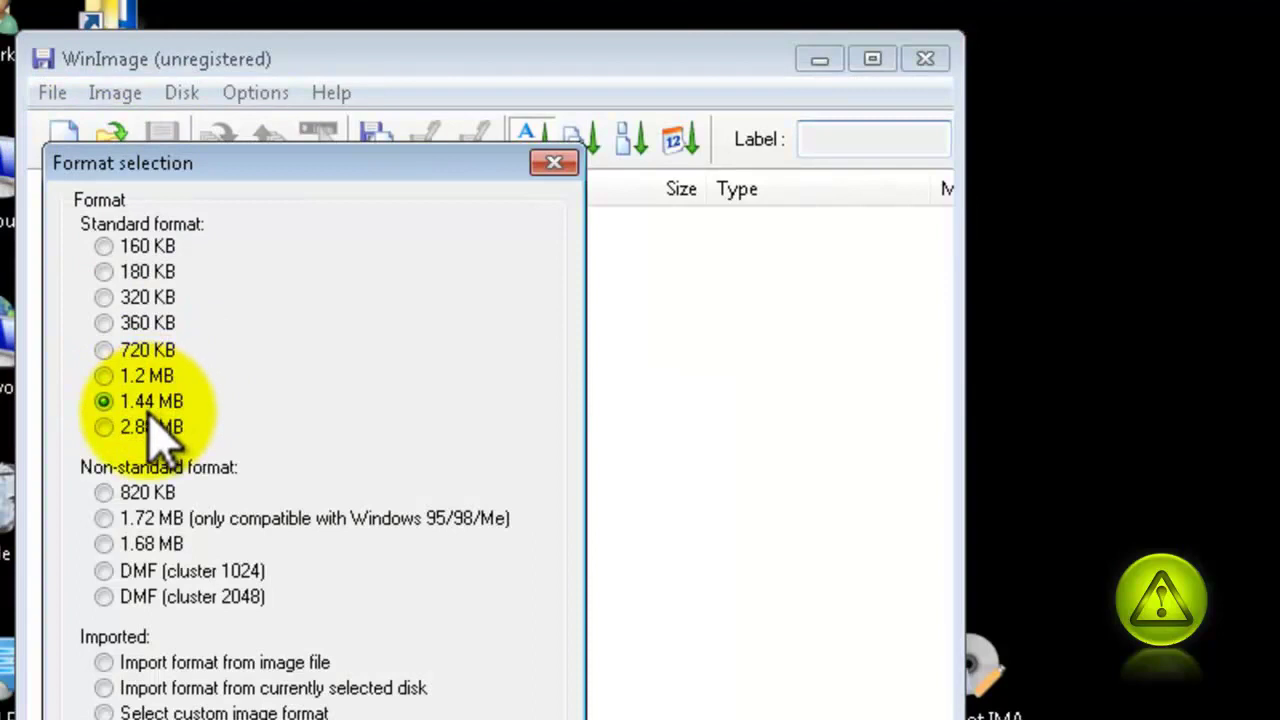
pyautogui.click(272, 719)
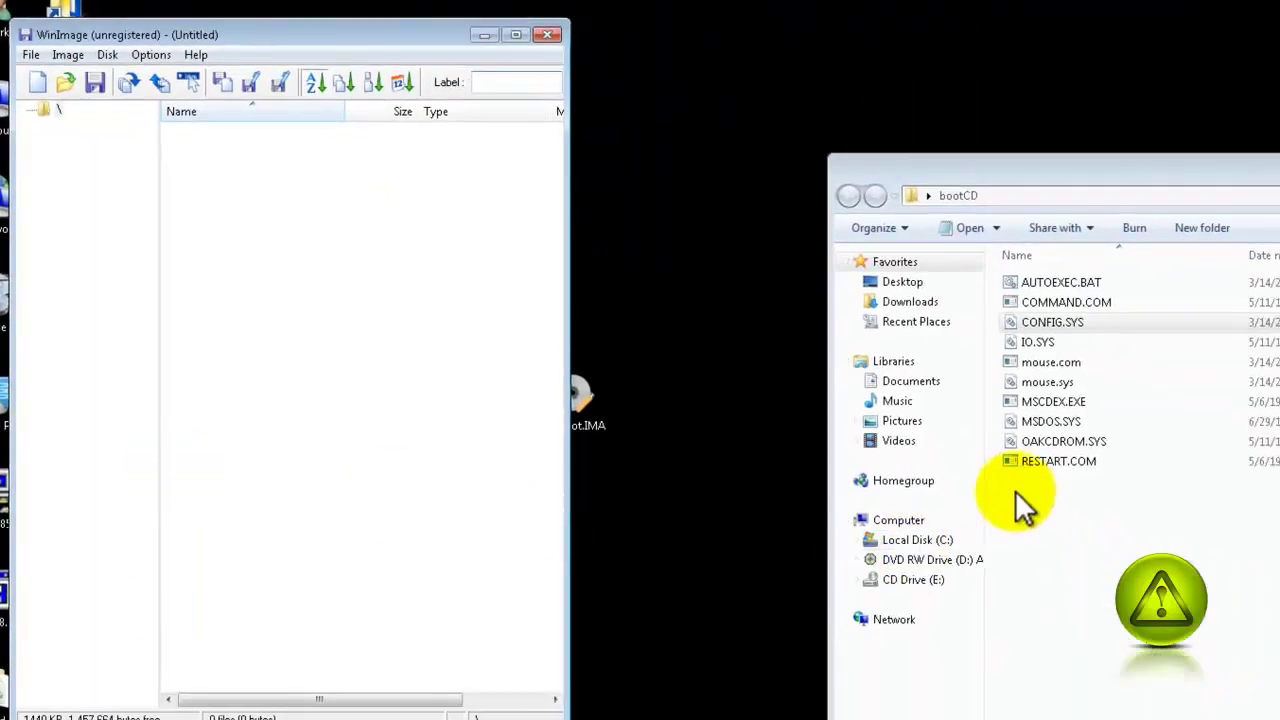
# - Inject all files from the bootCD folder into the root of the new floppy image
pyautogui.moveTo(1015, 490); pyautogui.dragTo(390, 295)
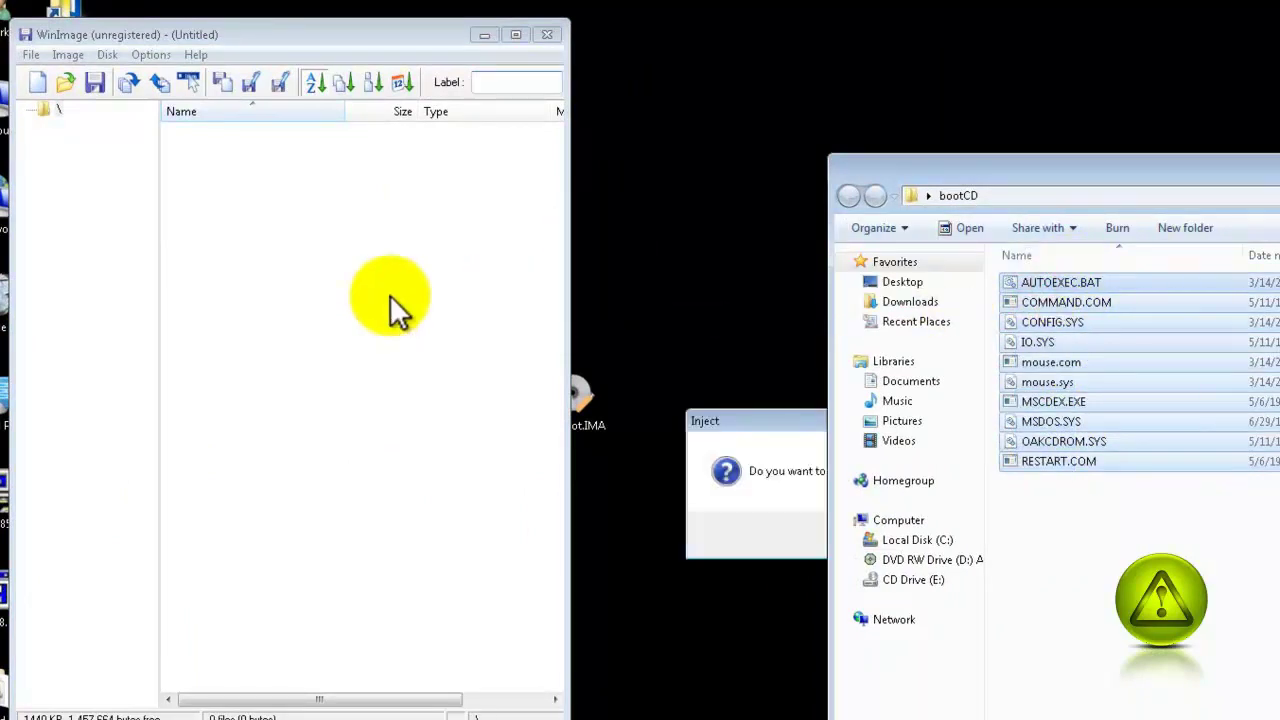
pyautogui.click(739, 421)
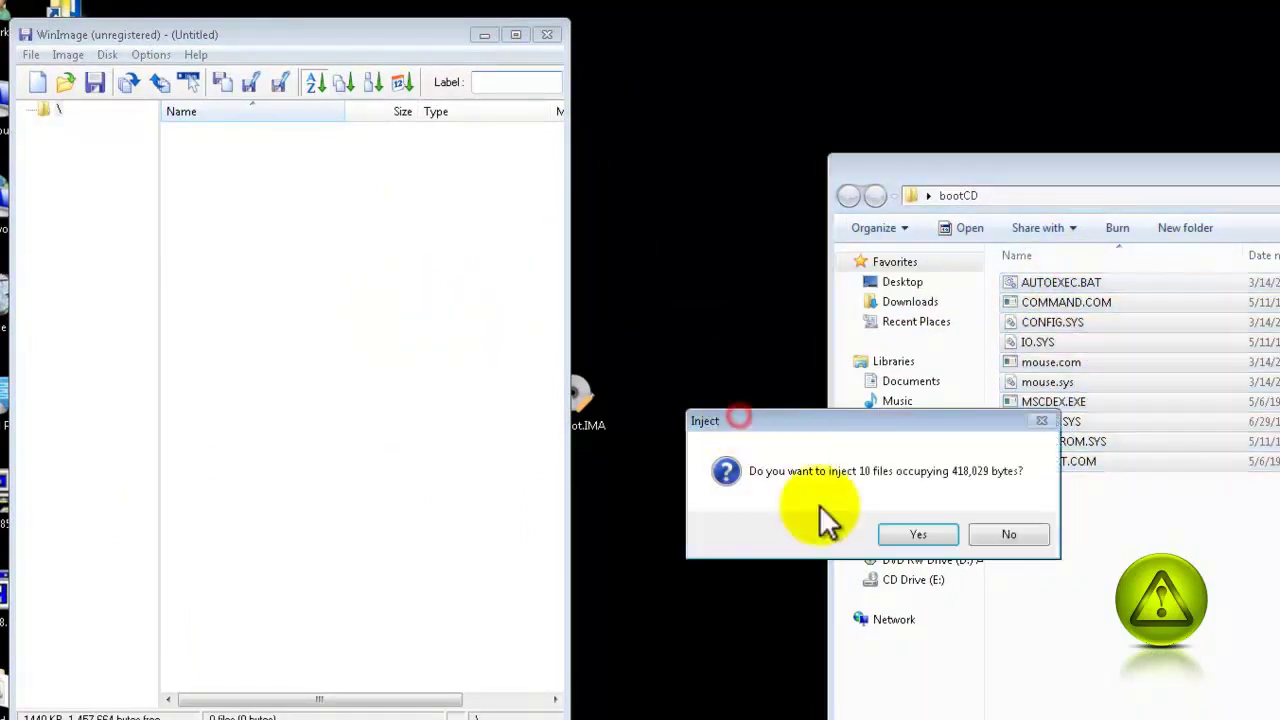
pyautogui.click(918, 540)
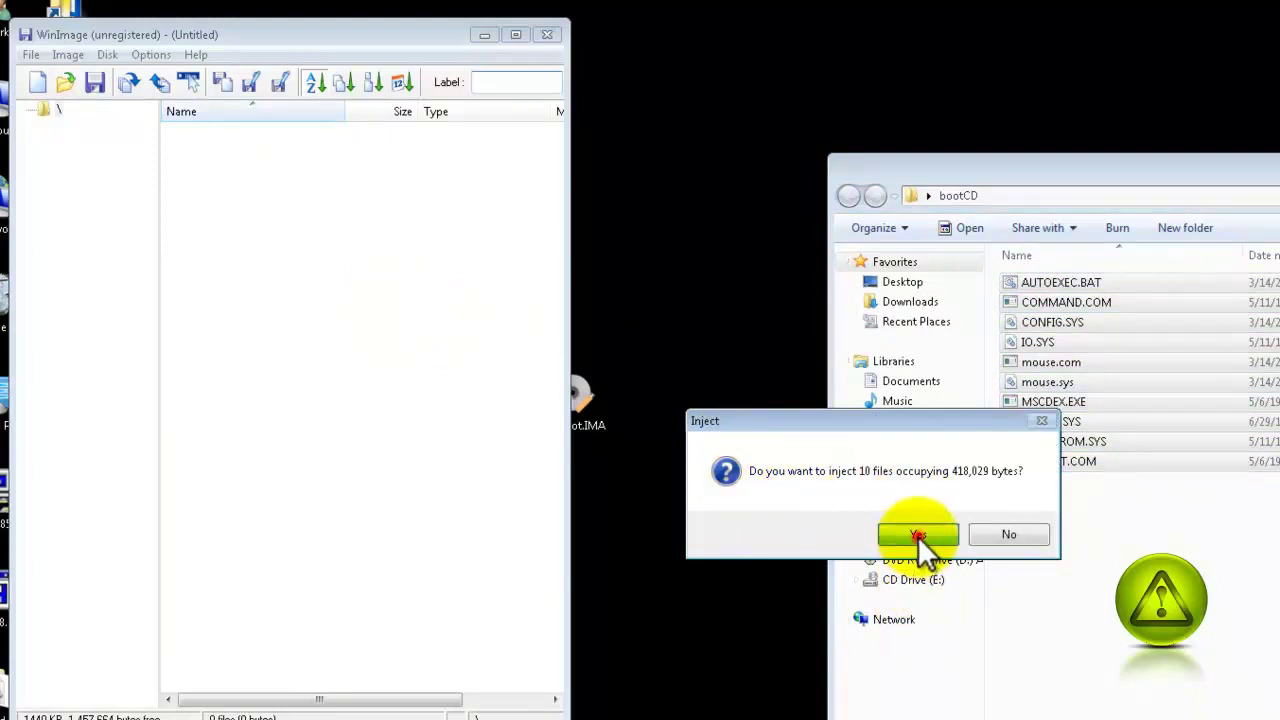
pyautogui.moveTo(398, 44); pyautogui.dragTo(715, 176)
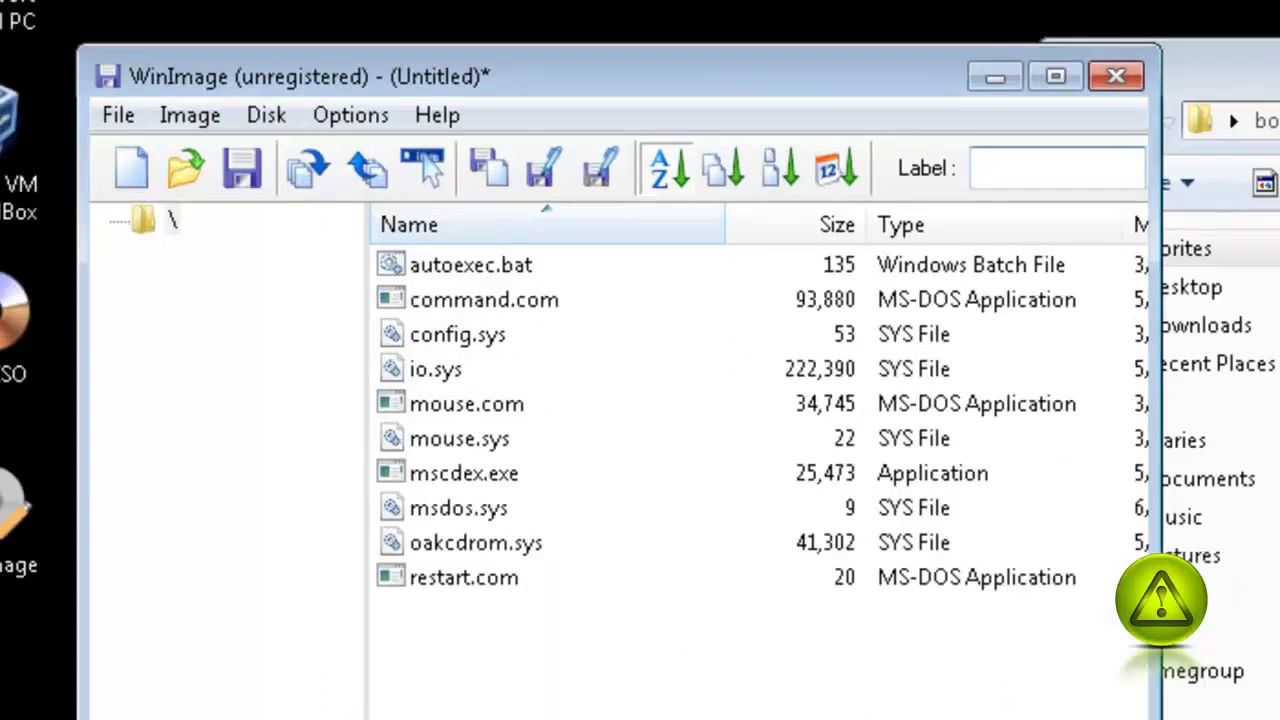
# - Set the image's boot sector to the Windows 95/98 type
pyautogui.click(191, 123)
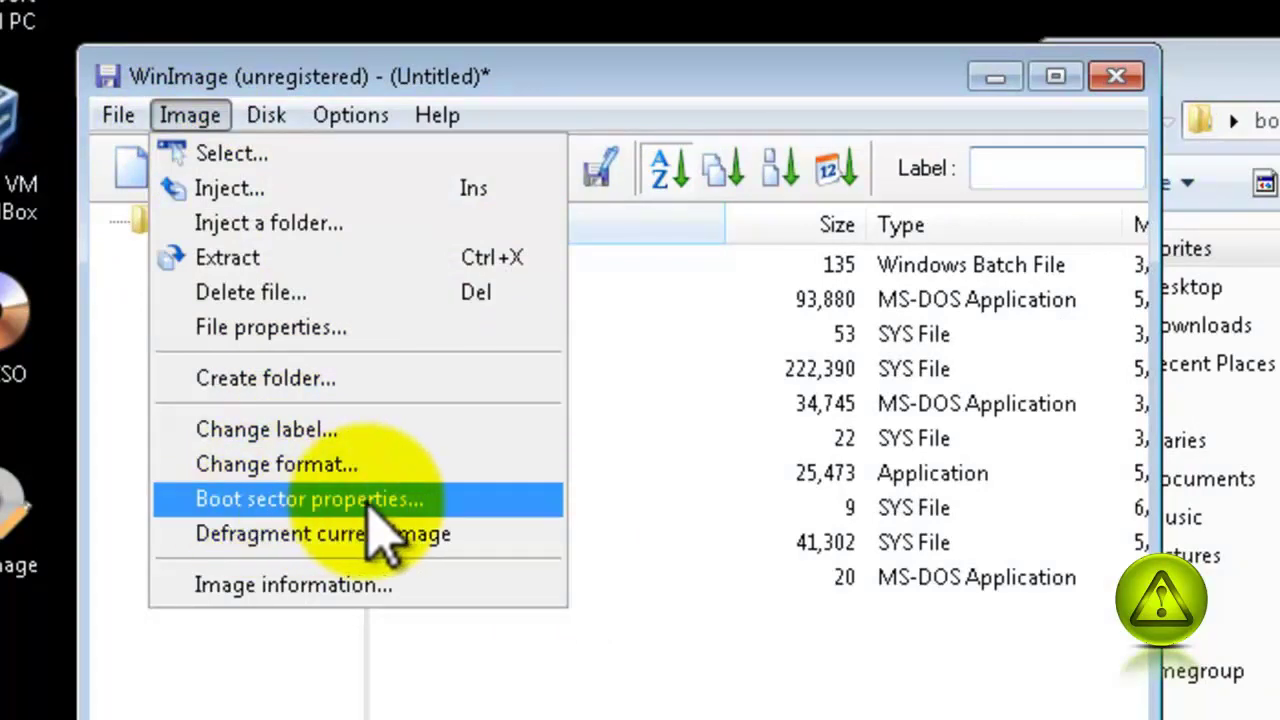
pyautogui.click(500, 500)
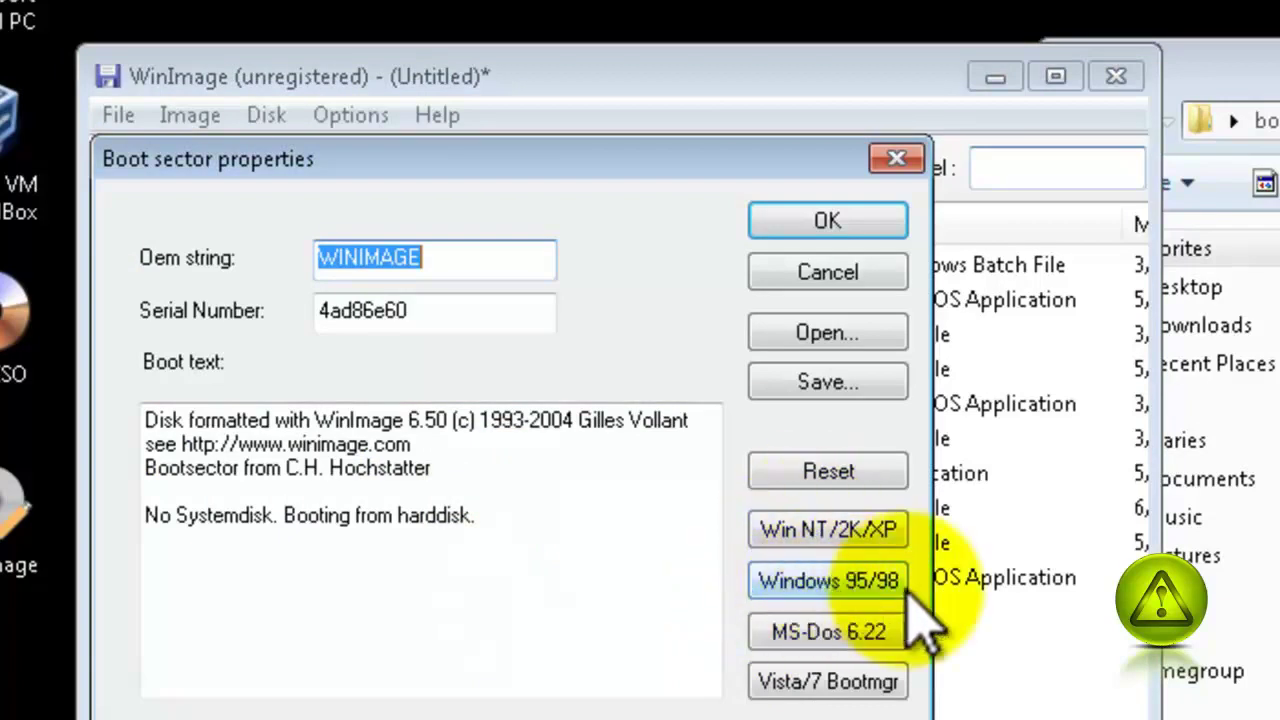
pyautogui.click(826, 590)
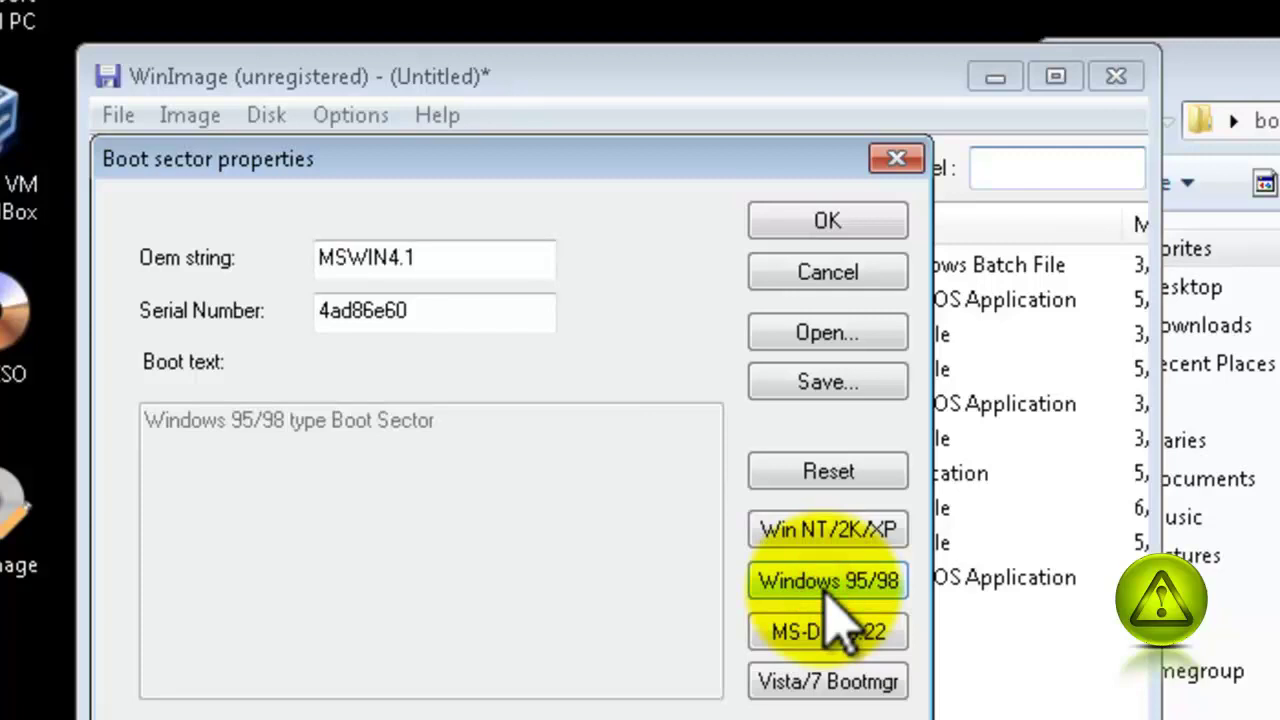
pyautogui.click(857, 222)
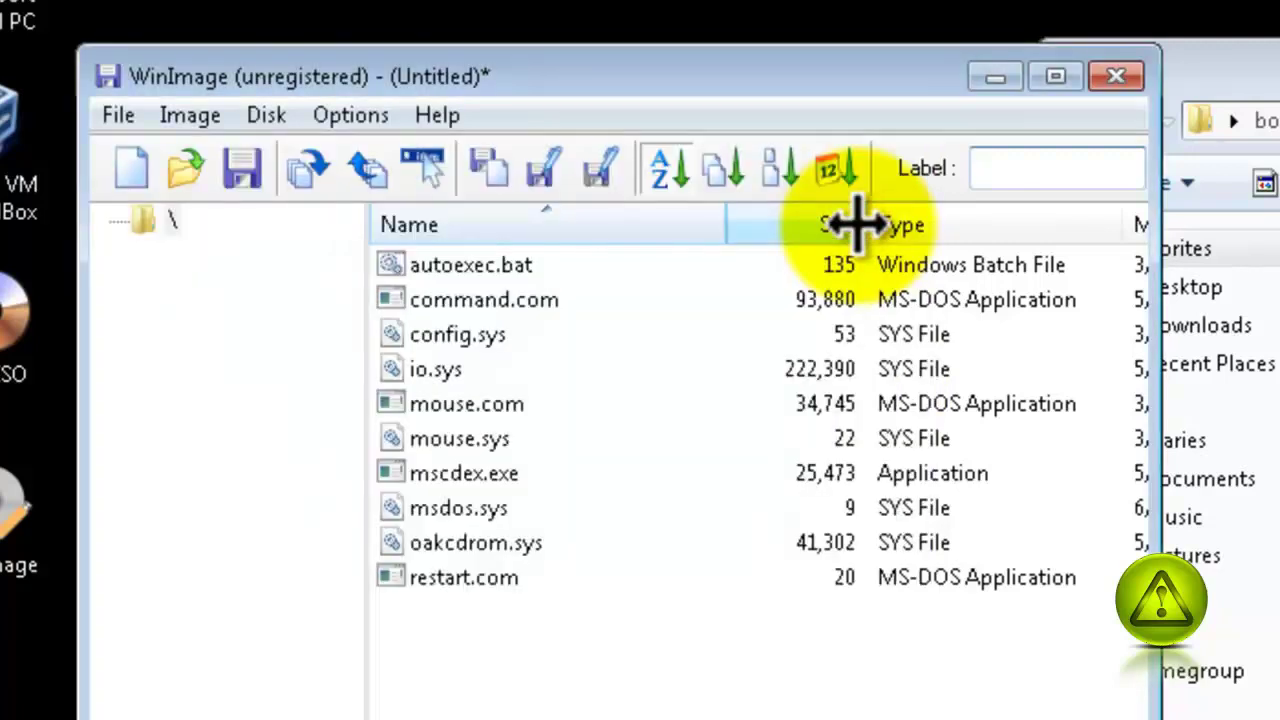
# - Save the floppy image to the Desktop as bootCD.IMA in the uncompressed image file (*.ima) format
pyautogui.click(248, 186)
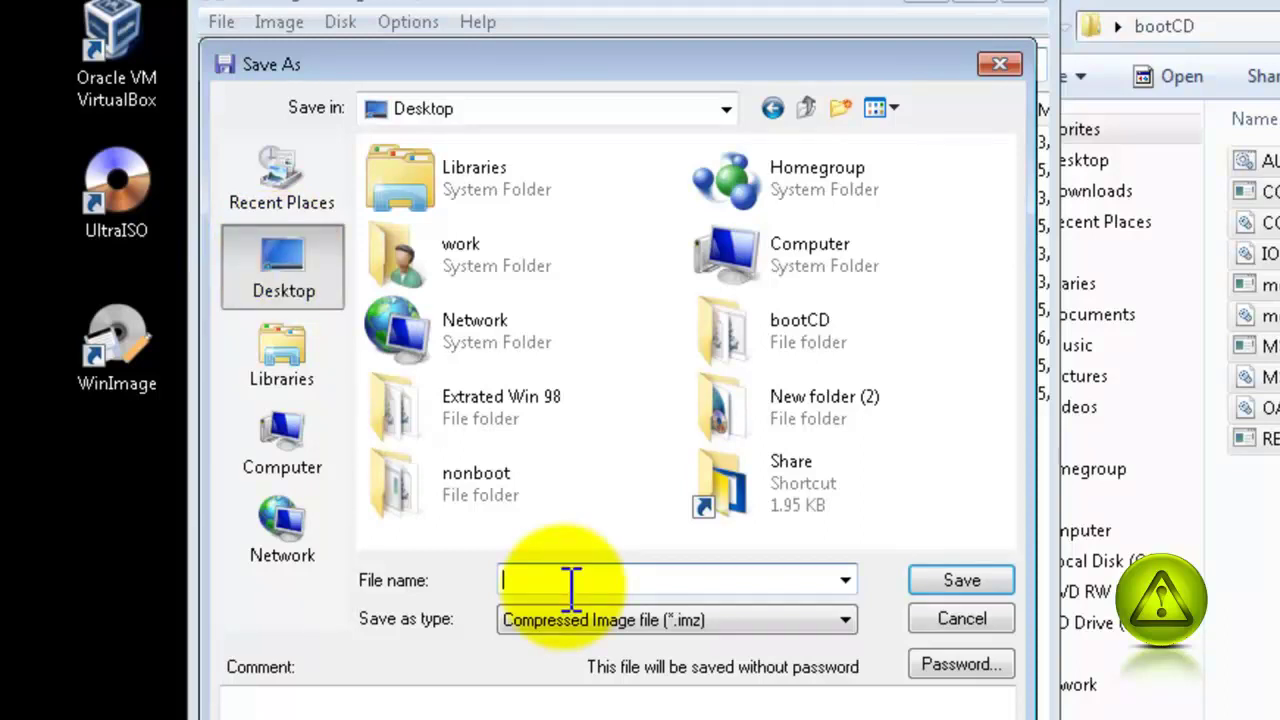
pyautogui.write('boot')
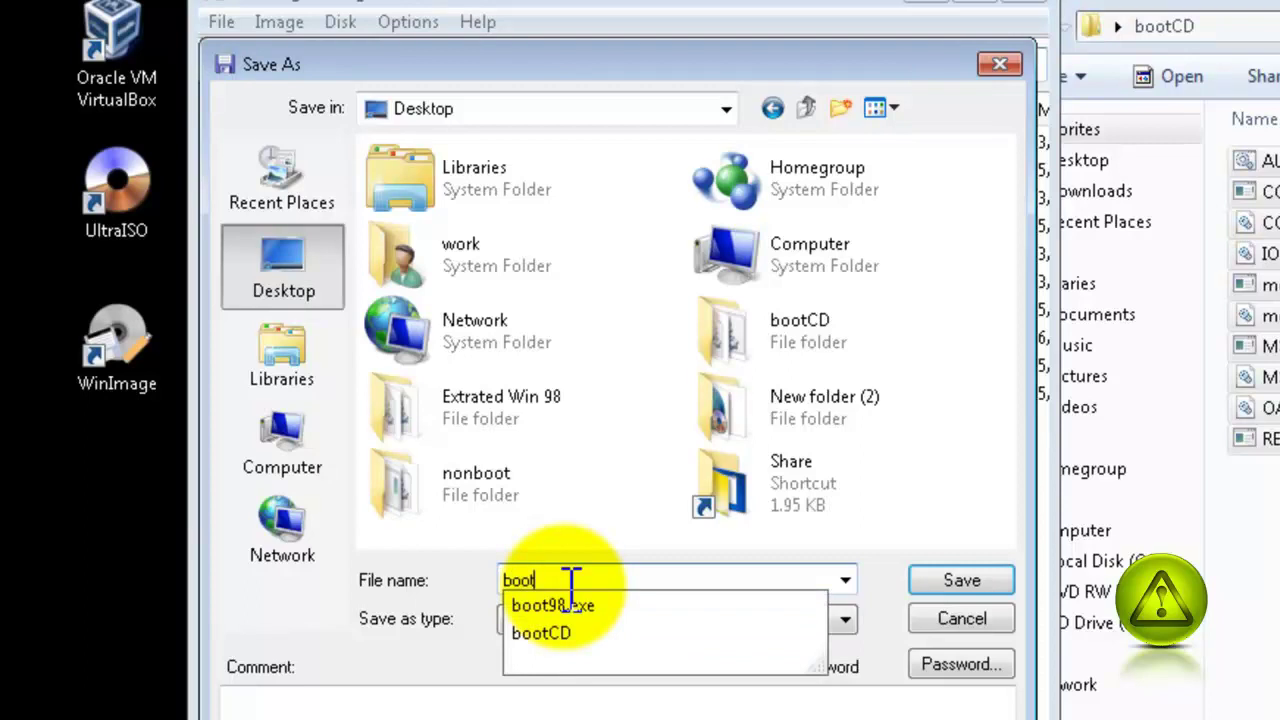
pyautogui.write('CD')
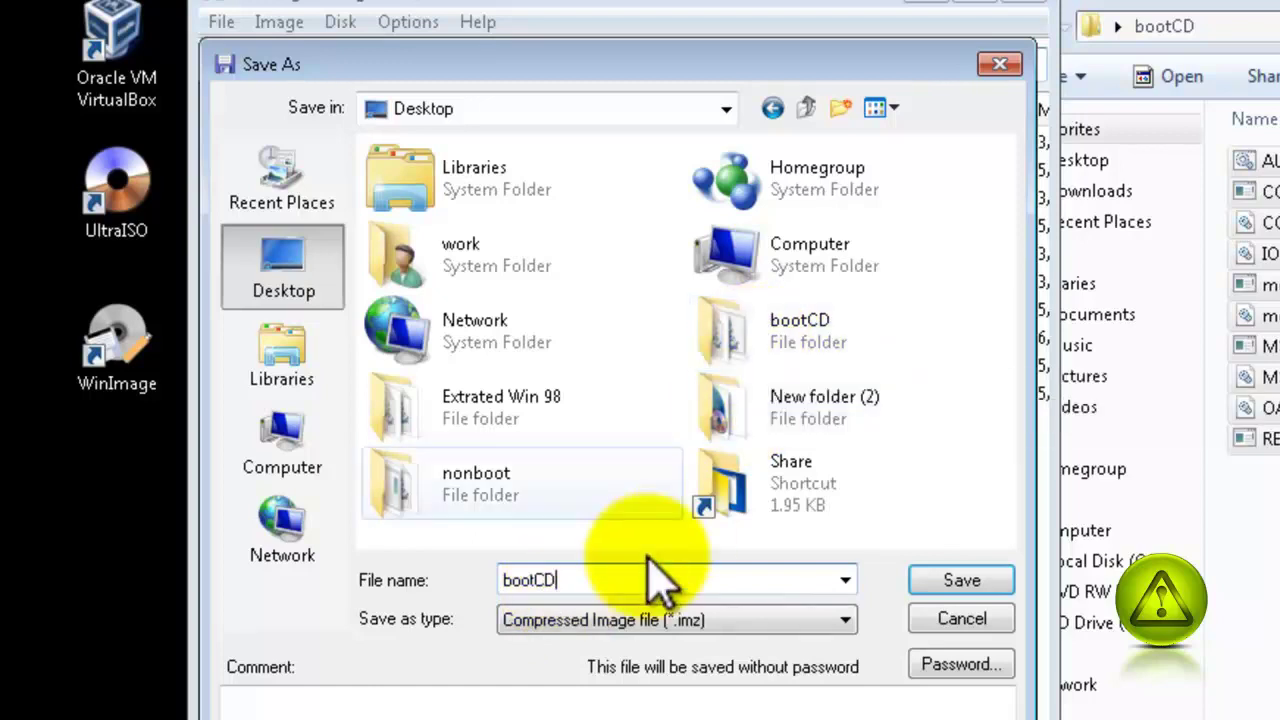
pyautogui.click(845, 620)
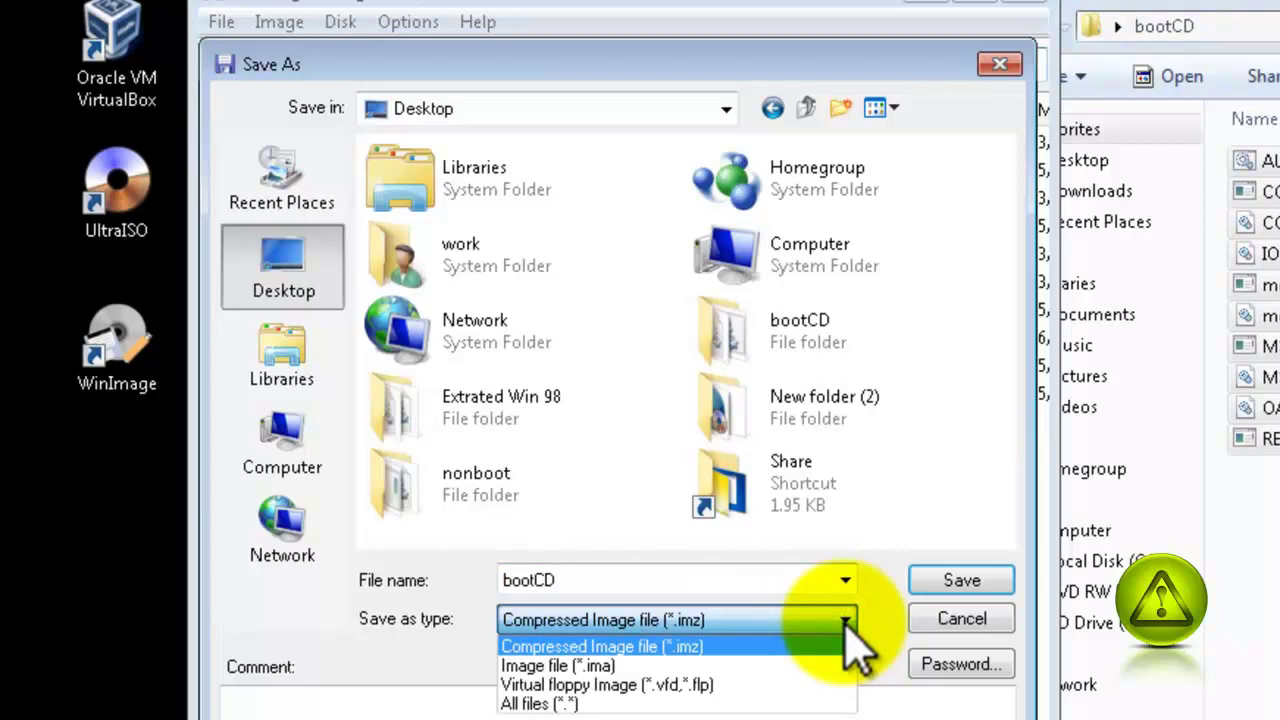
pyautogui.click(789, 666)
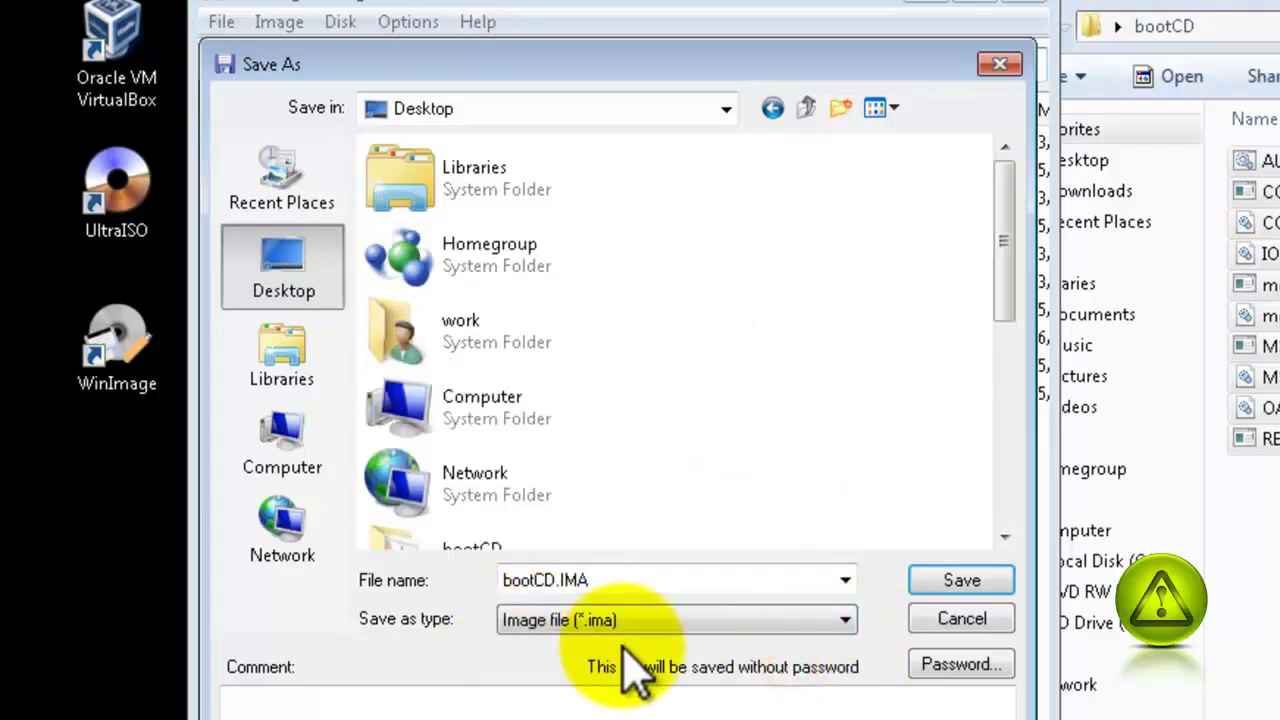
pyautogui.click(945, 585)
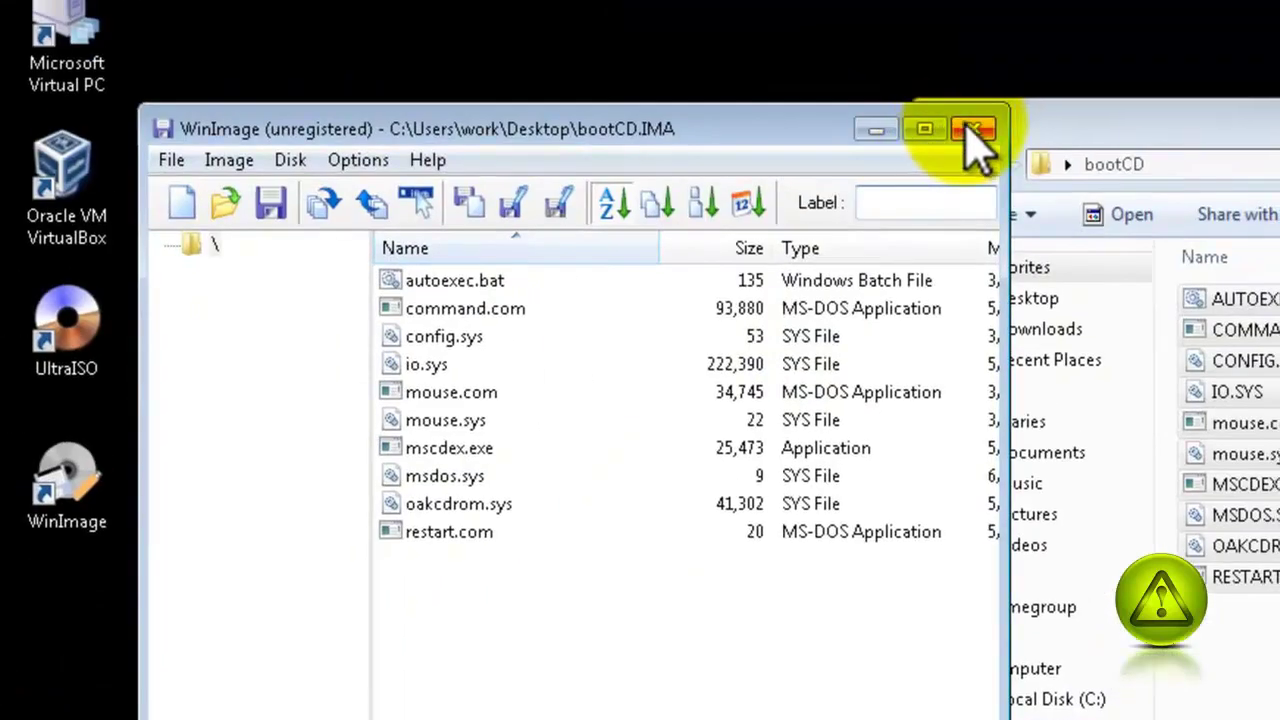
# - Close WinImage and the bootCD folder window, and move bootCD.IMA beside the bootCD folder on the desktop
pyautogui.click(979, 109)
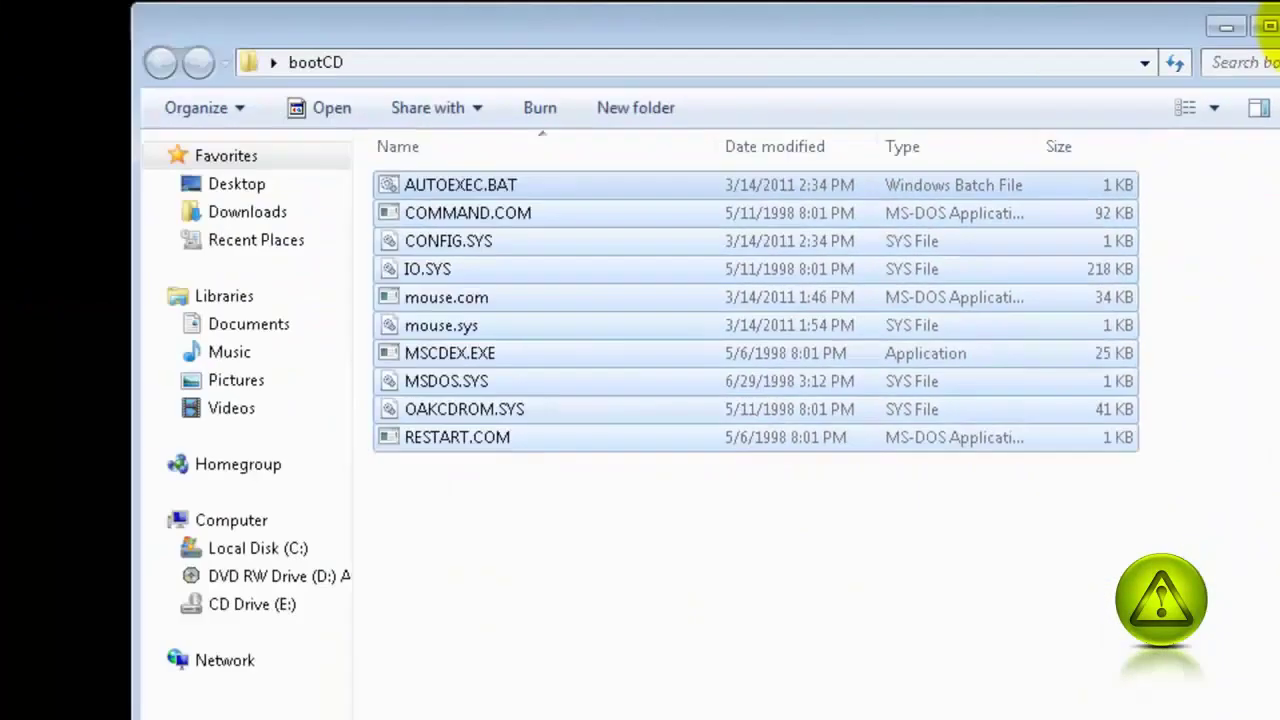
pyautogui.click(1270, 25)
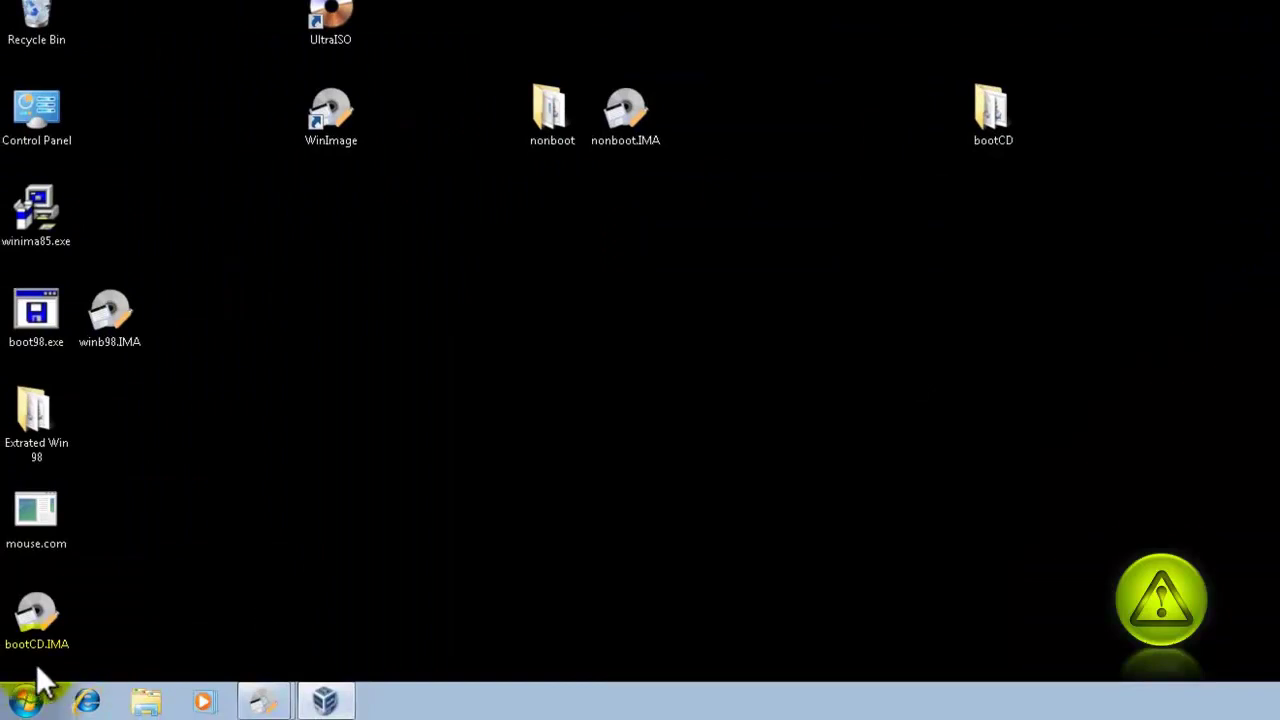
pyautogui.moveTo(37, 611); pyautogui.dragTo(1061, 112)
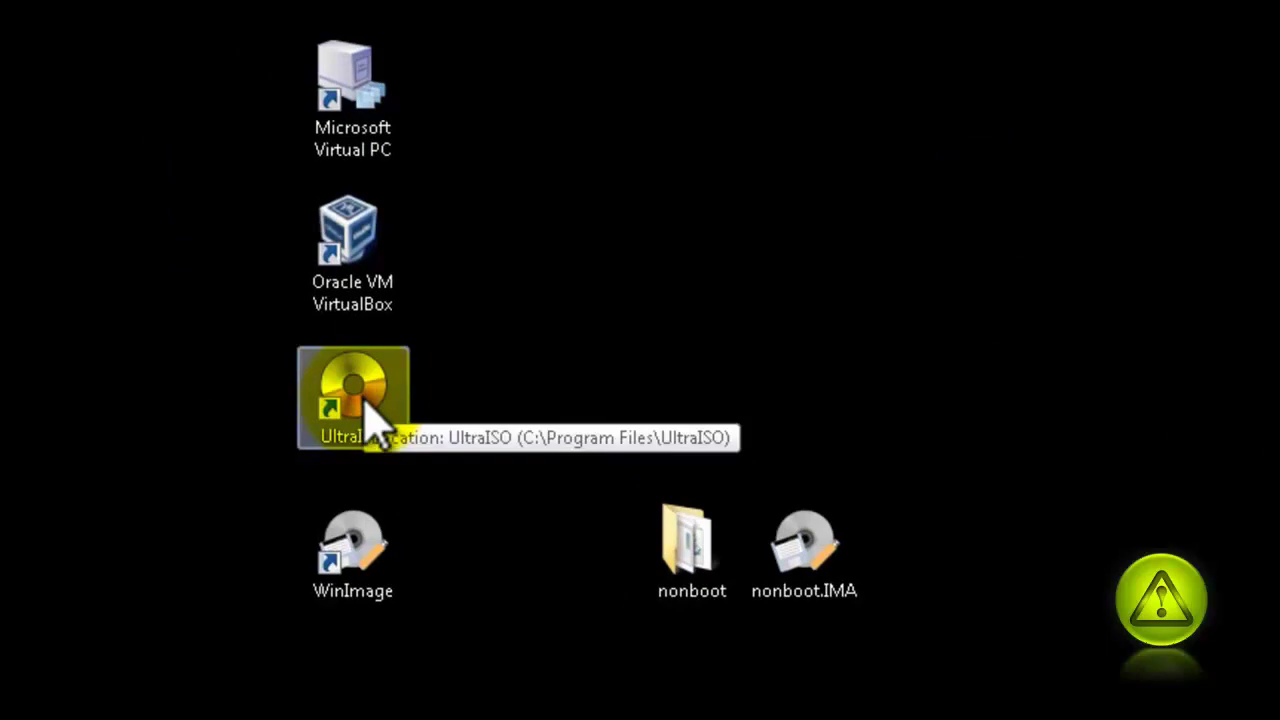
# - Launch UltraISO in trial mode and load bootCD.IMA from the Desktop as the boot file of the new disc image
pyautogui.doubleClick(365, 405)
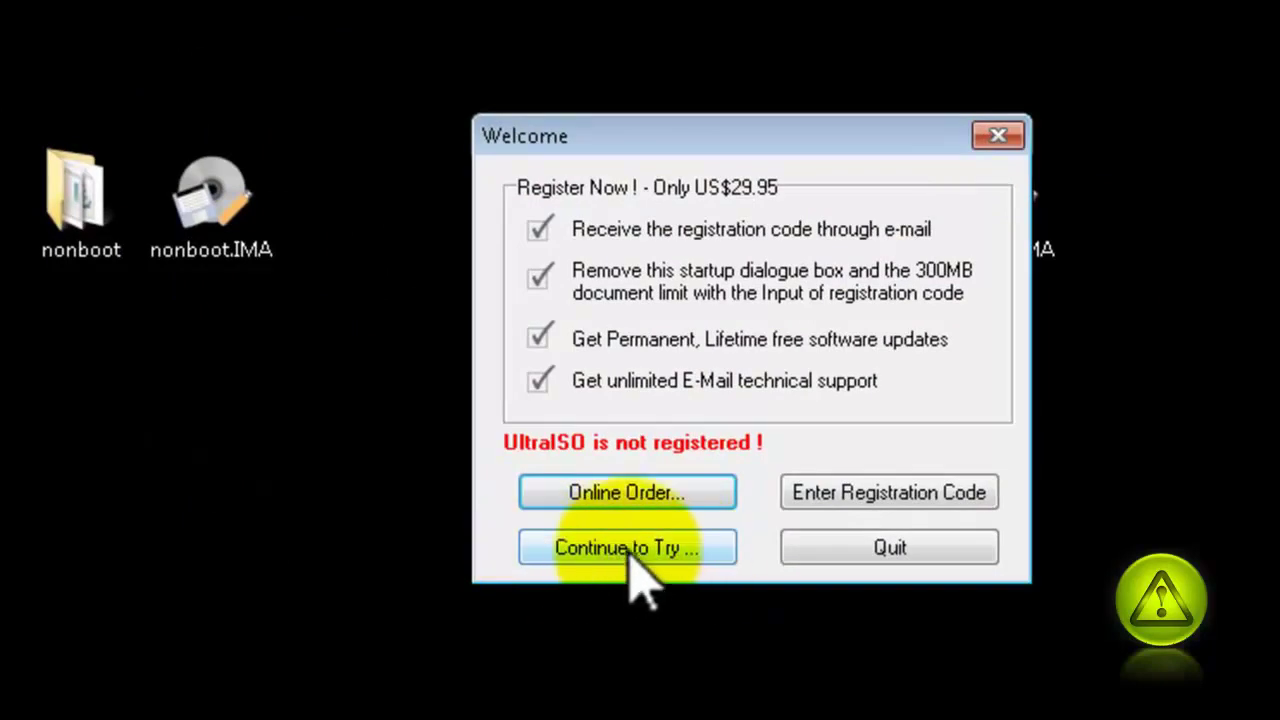
pyautogui.click(630, 550)
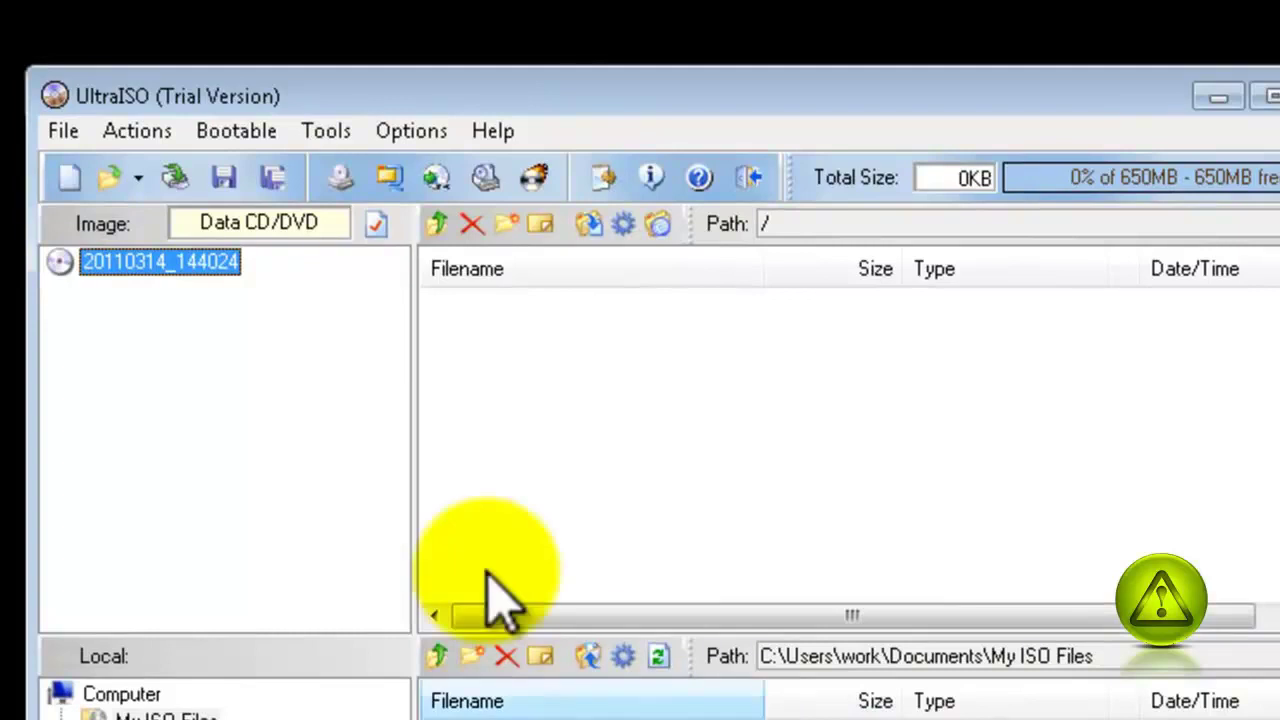
pyautogui.click(235, 134)
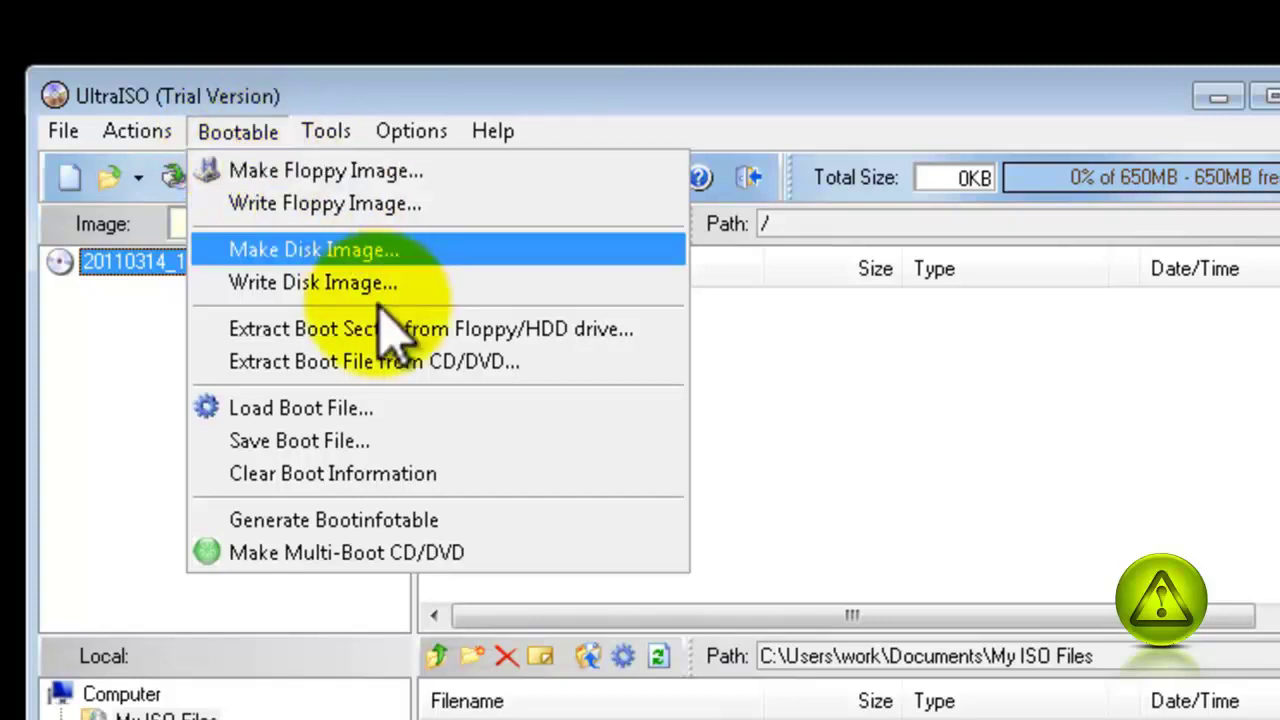
pyautogui.click(368, 410)
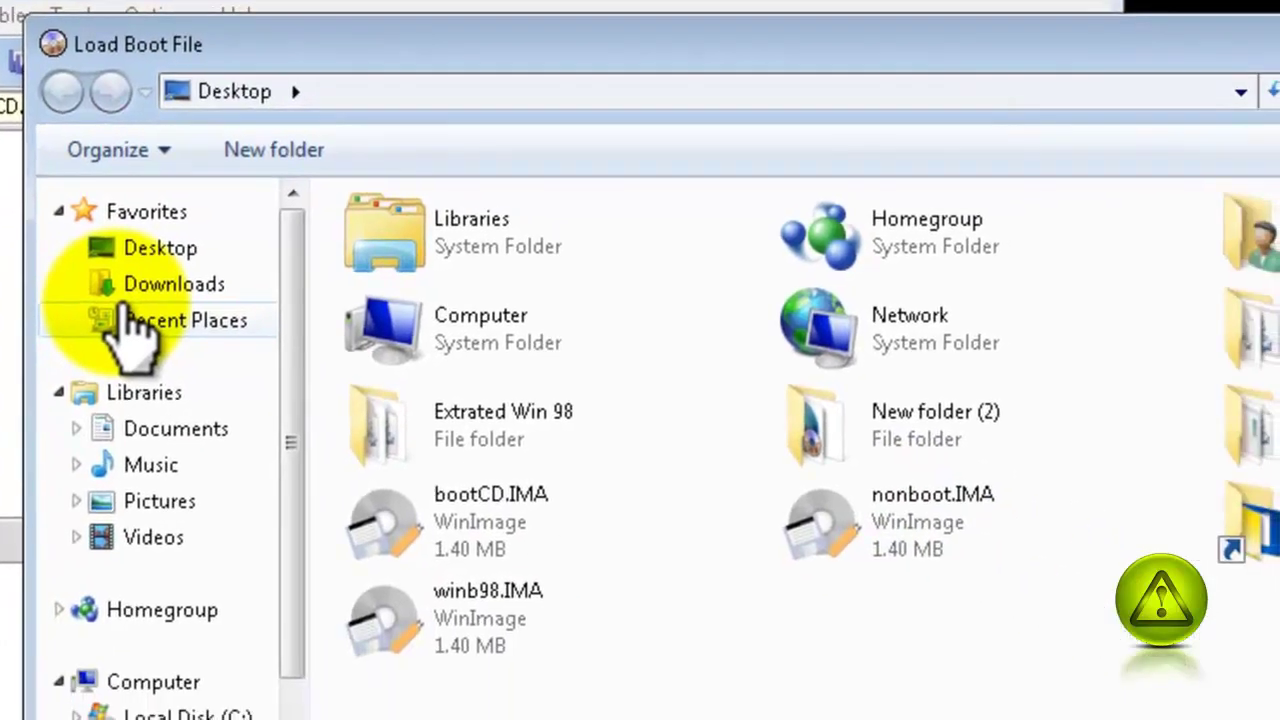
pyautogui.click(475, 530)
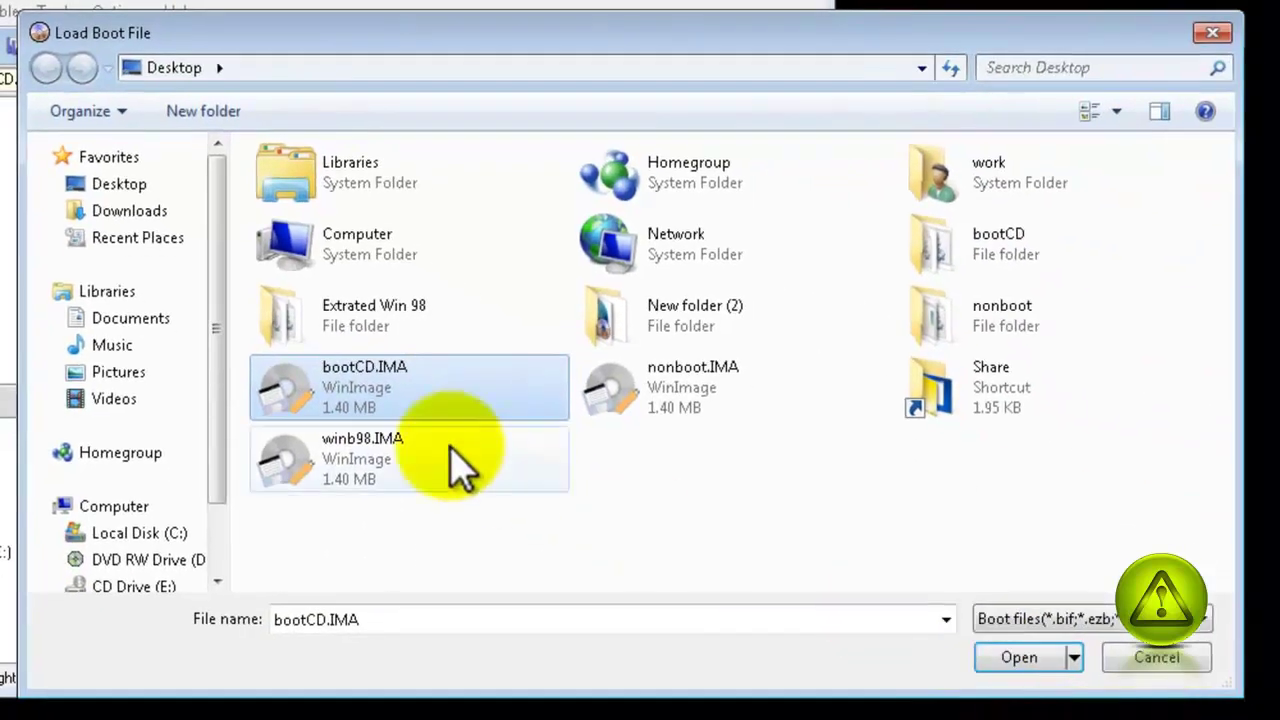
pyautogui.click(1025, 662)
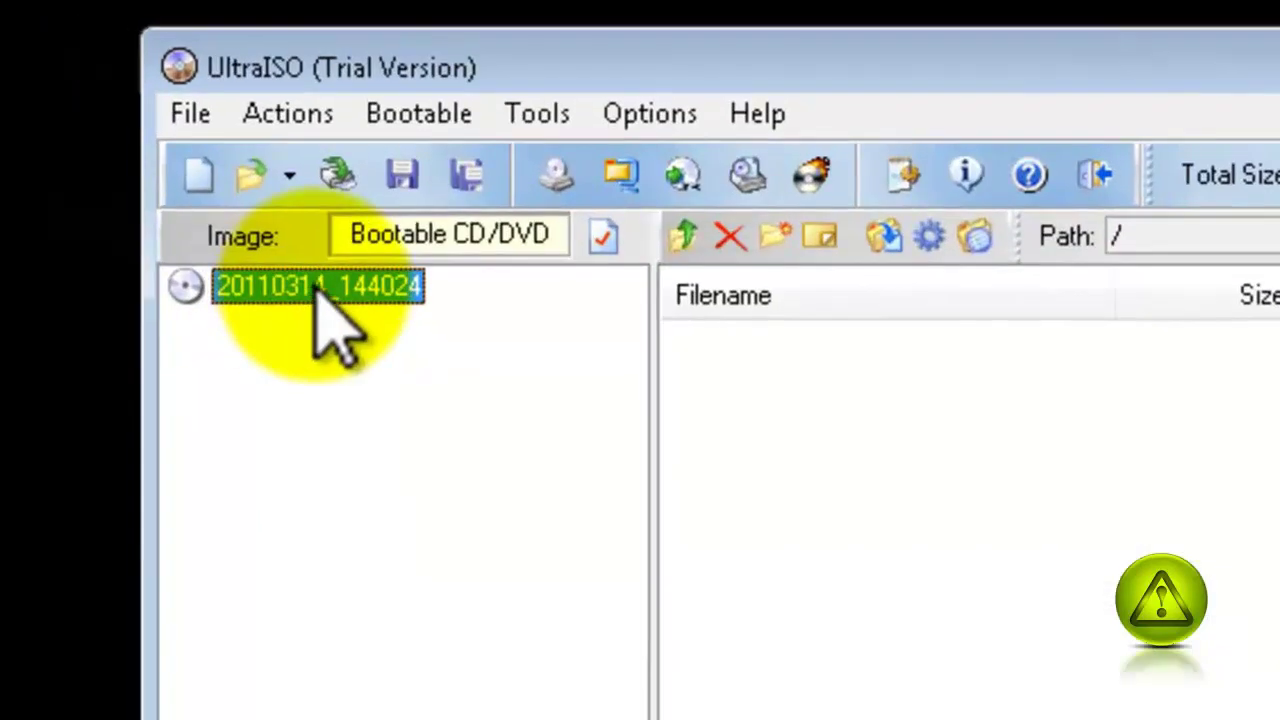
# - Rename the disc image's volume label to BooatableGhostCD
pyautogui.click(318, 286)
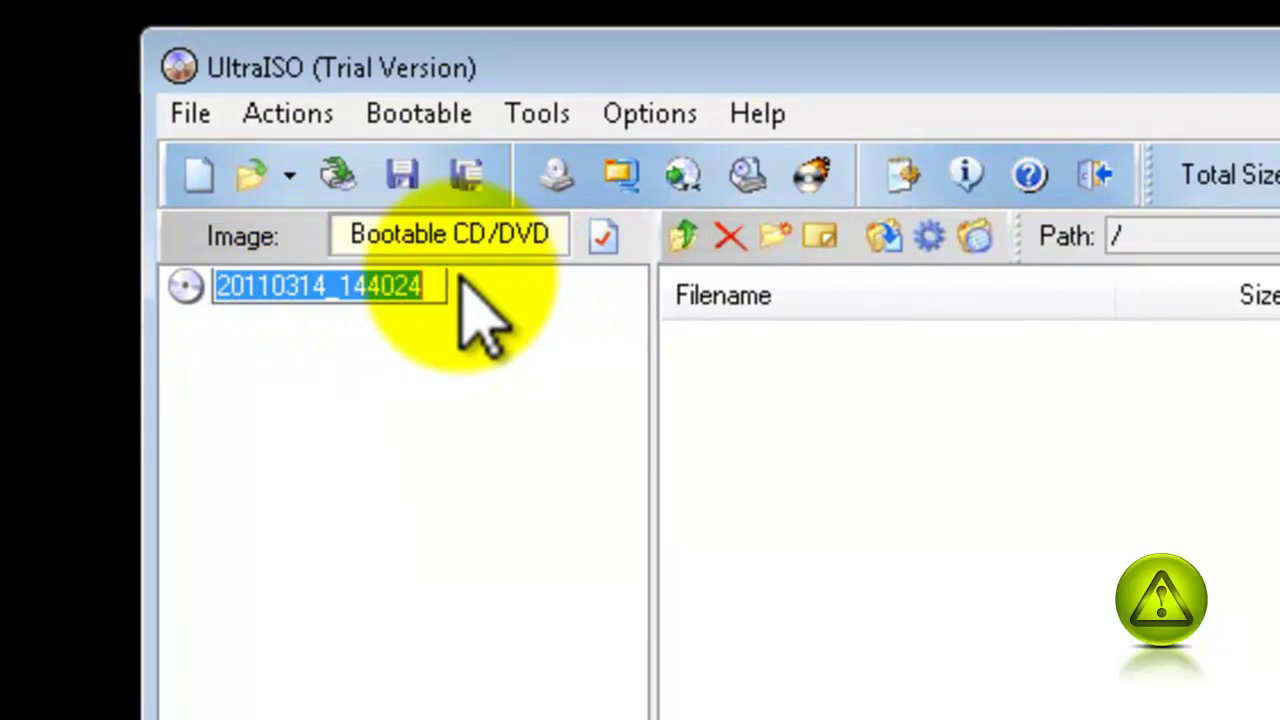
pyautogui.write('Boo')
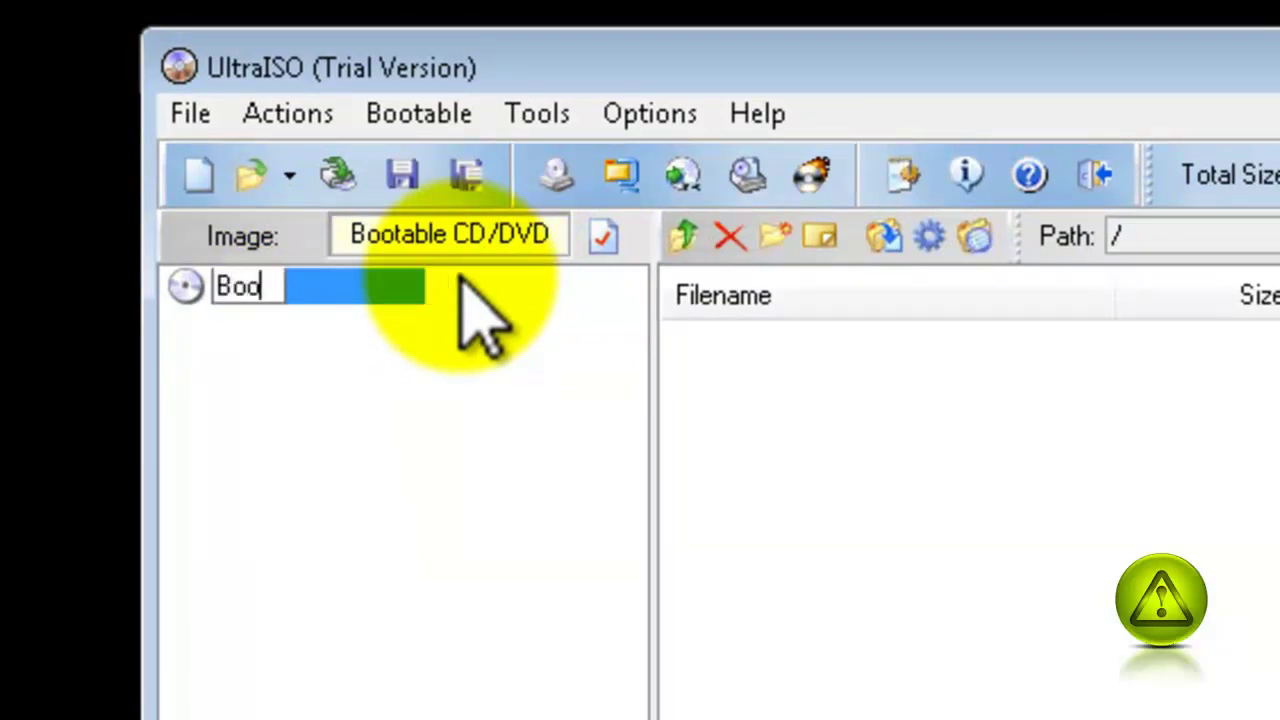
pyautogui.write('atableGhostCD')
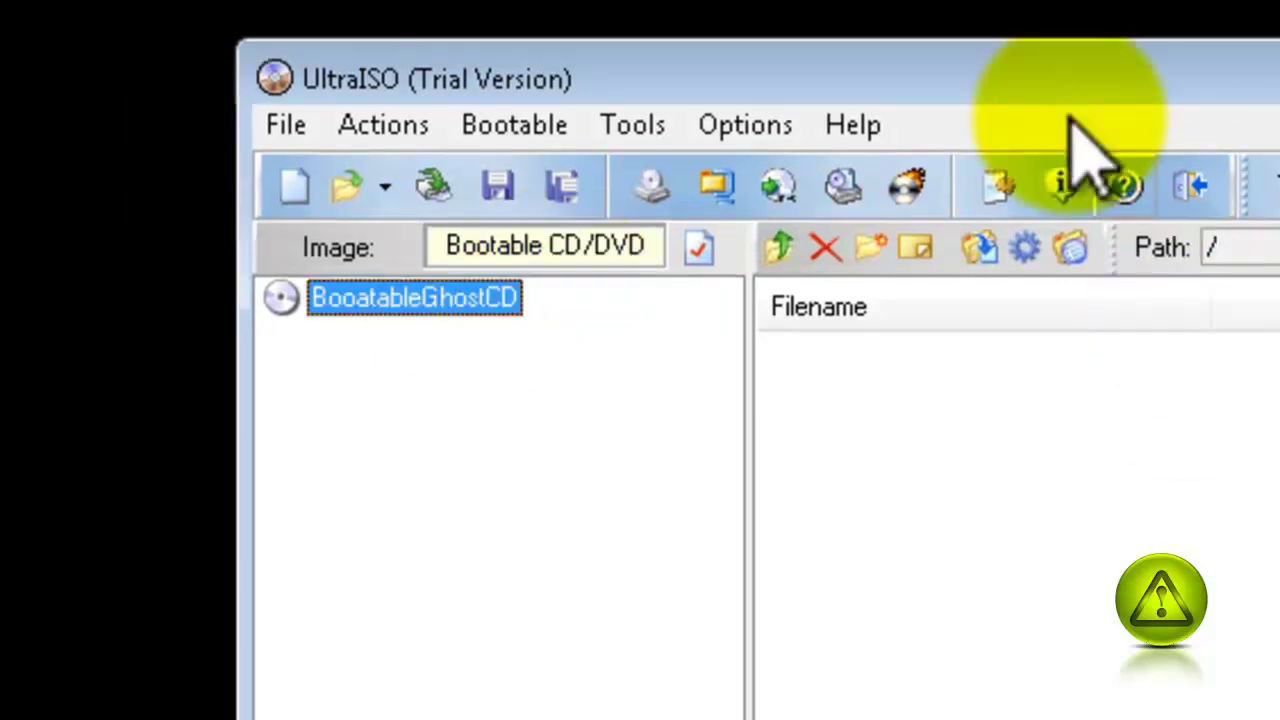
# - Add Ghost.exe from the nonboot folder to the root of the disc image, arranging both windows side by side
pyautogui.moveTo(1040, 68); pyautogui.dragTo(1279, 43)
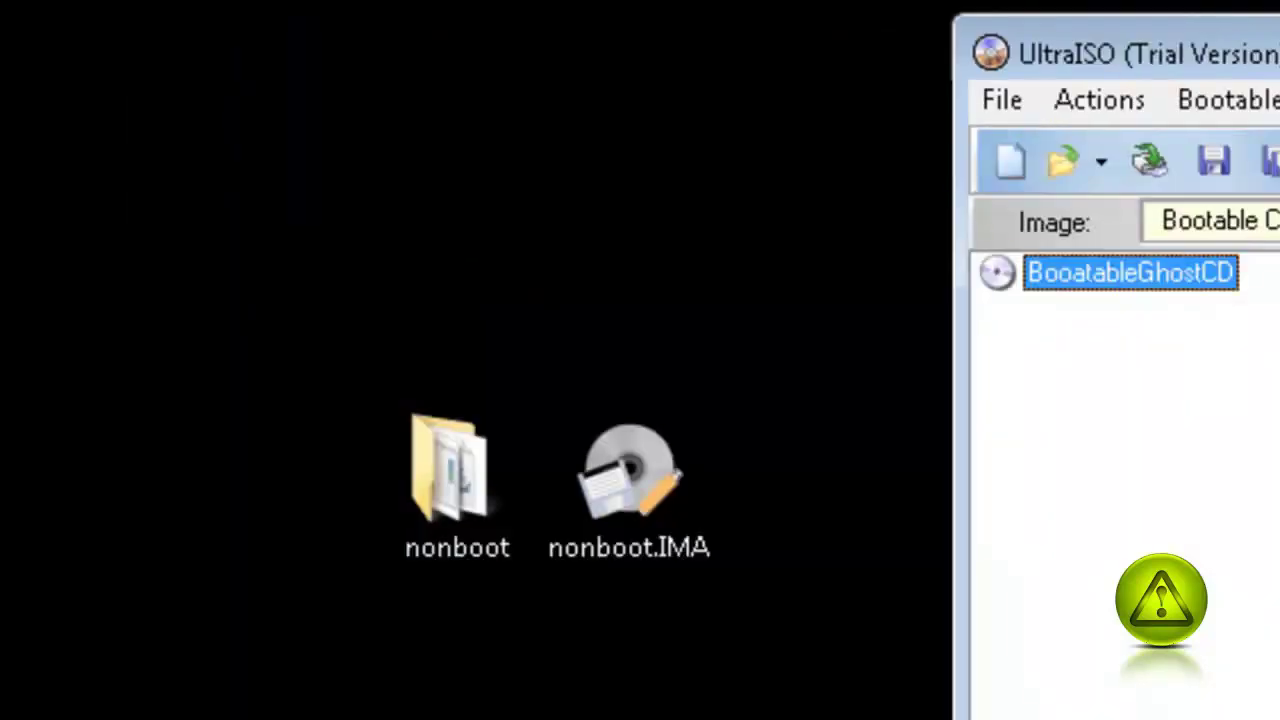
pyautogui.doubleClick(472, 468)
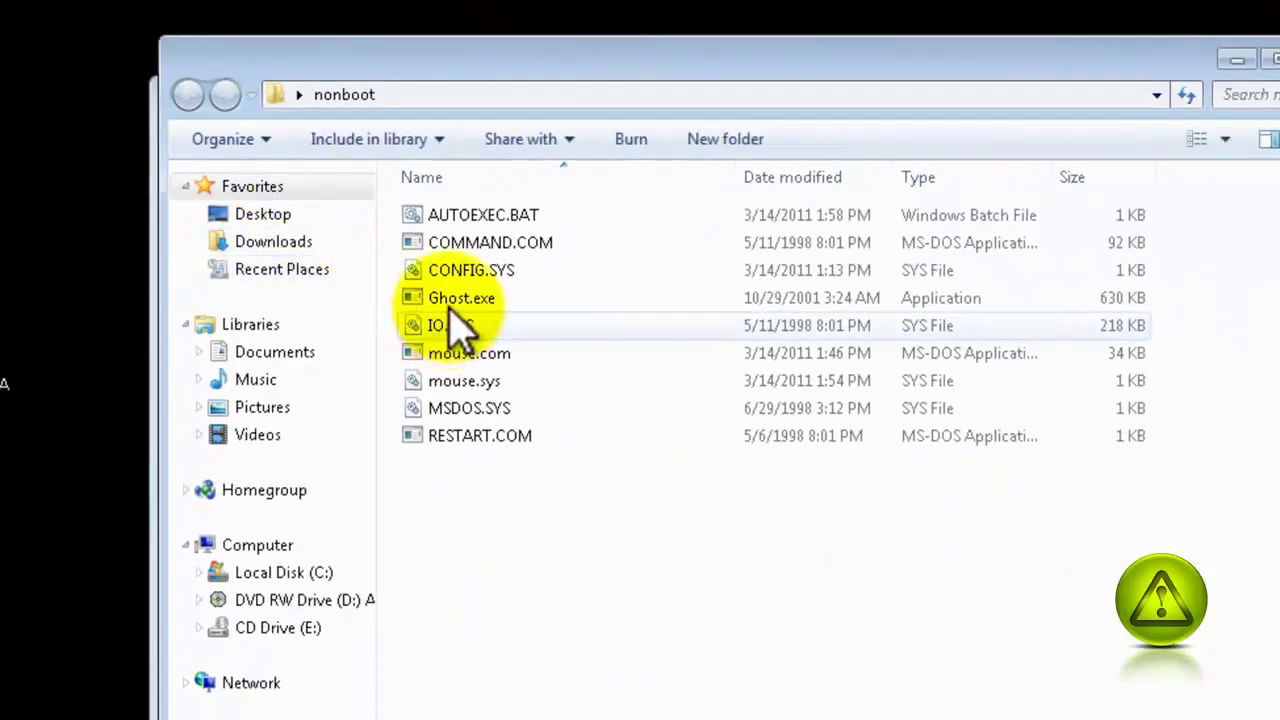
pyautogui.click(512, 70)
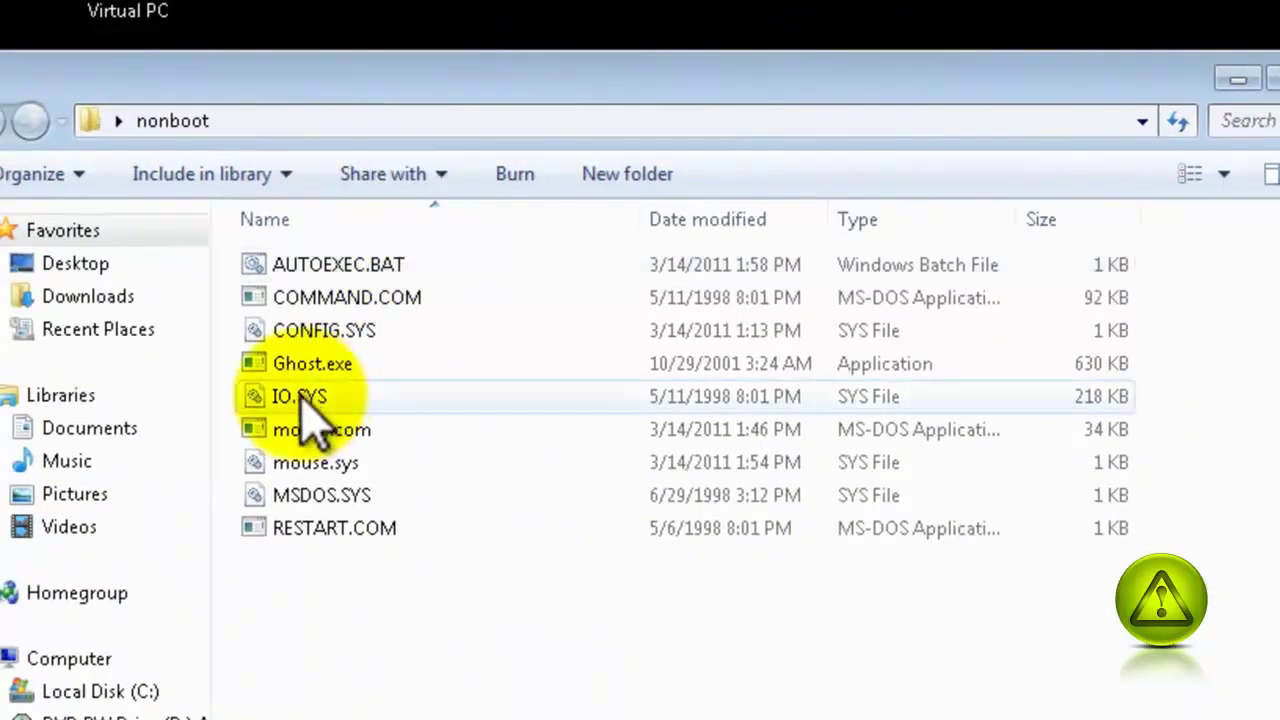
pyautogui.moveTo(300, 368)
pyautogui.mouseDown()
pyautogui.moveTo(868, 374)
pyautogui.moveTo(300, 376)
pyautogui.mouseUp()
pyautogui.click(895, 220)
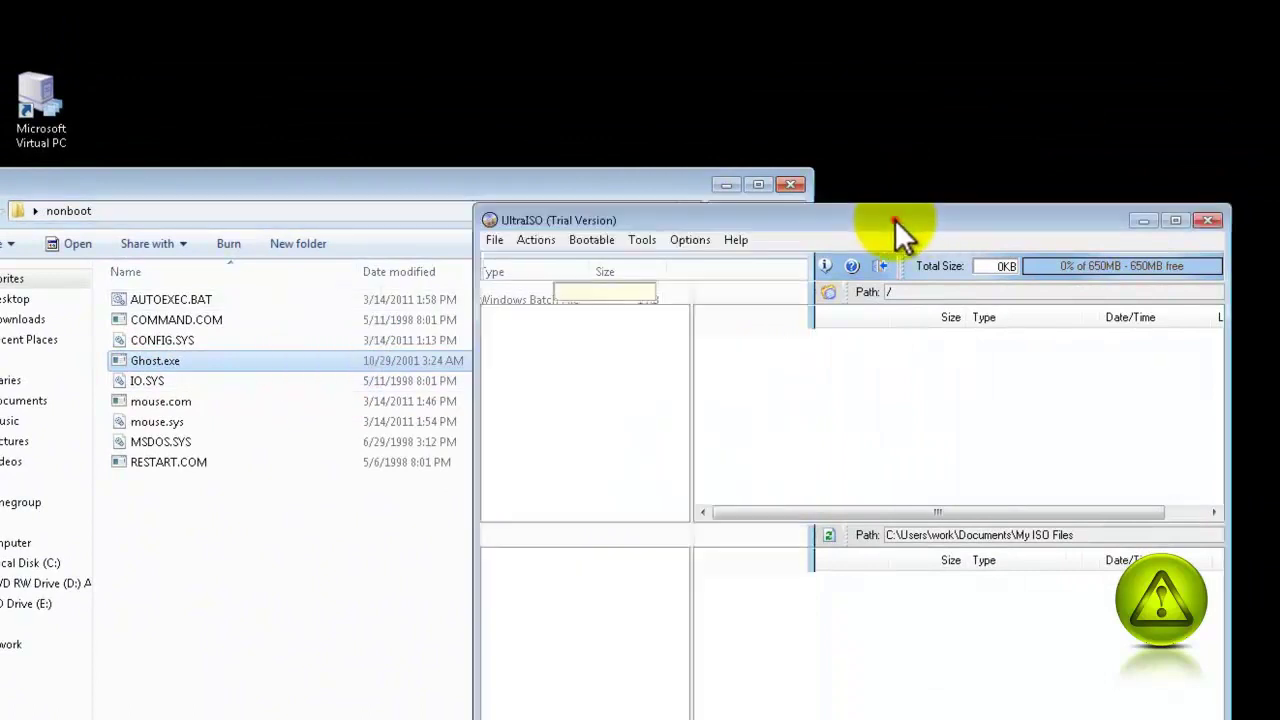
pyautogui.moveTo(895, 220); pyautogui.dragTo(1137, 216)
pyautogui.moveTo(544, 189); pyautogui.dragTo(465, 187)
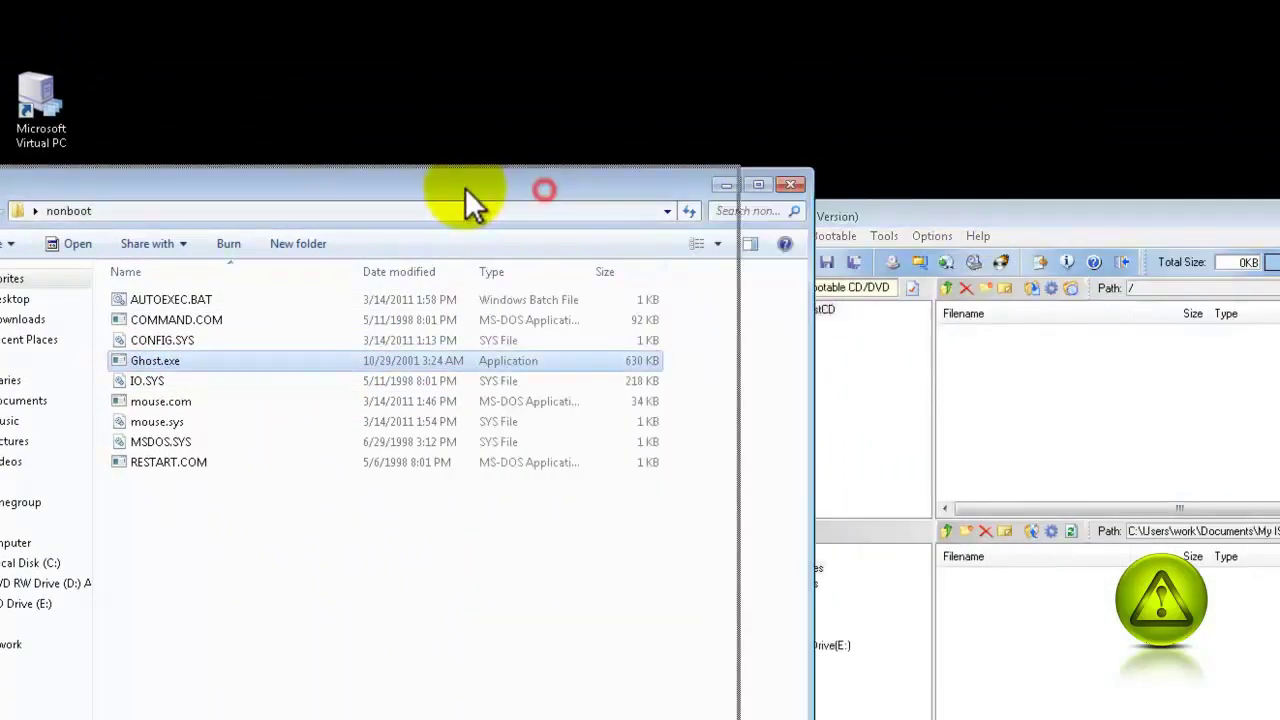
pyautogui.moveTo(62, 358); pyautogui.dragTo(982, 367)
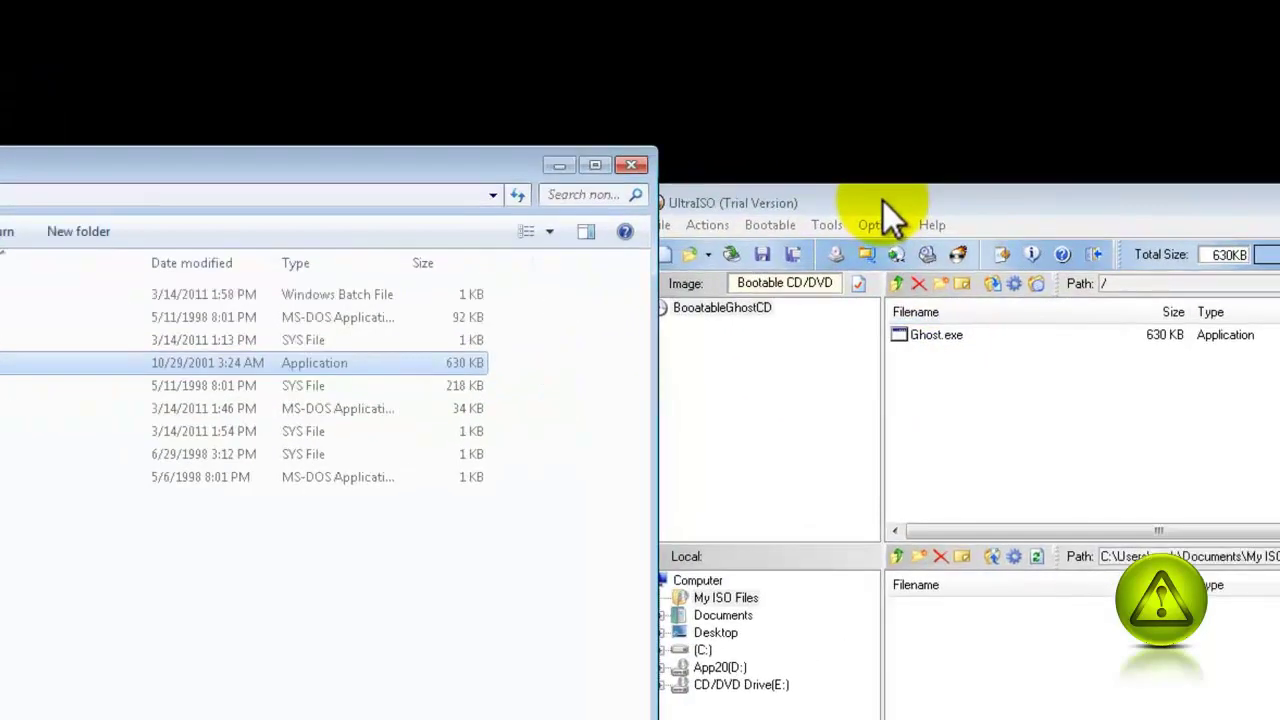
pyautogui.click(938, 224)
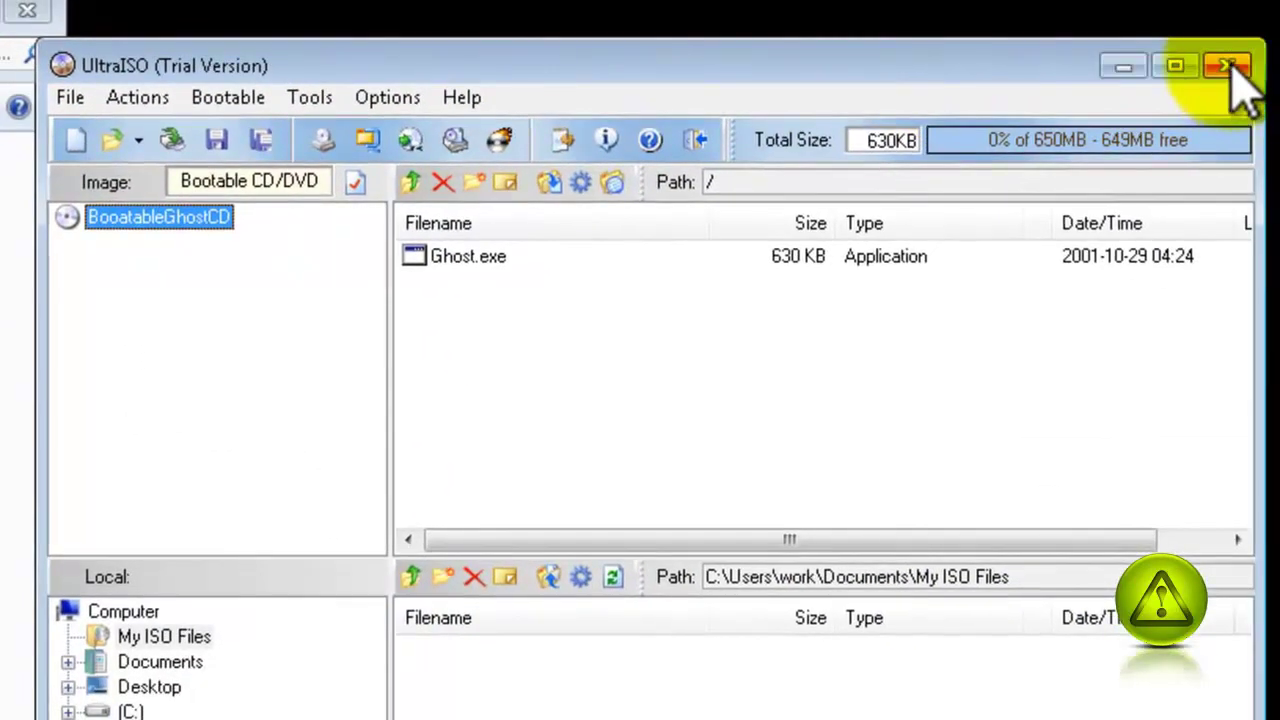
# - Close UltraISO, saving the disc image to the Desktop as BooatableGhostCD.iso in the standard ISO format
pyautogui.click(1228, 66)
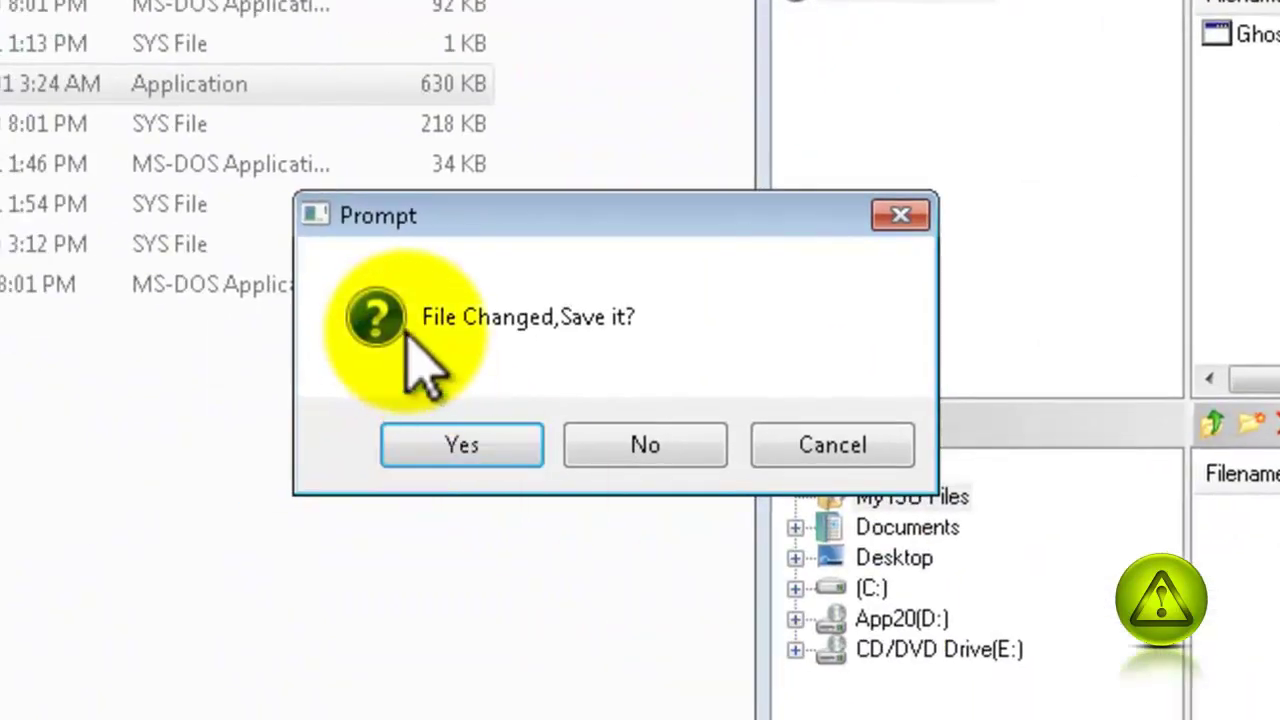
pyautogui.click(462, 447)
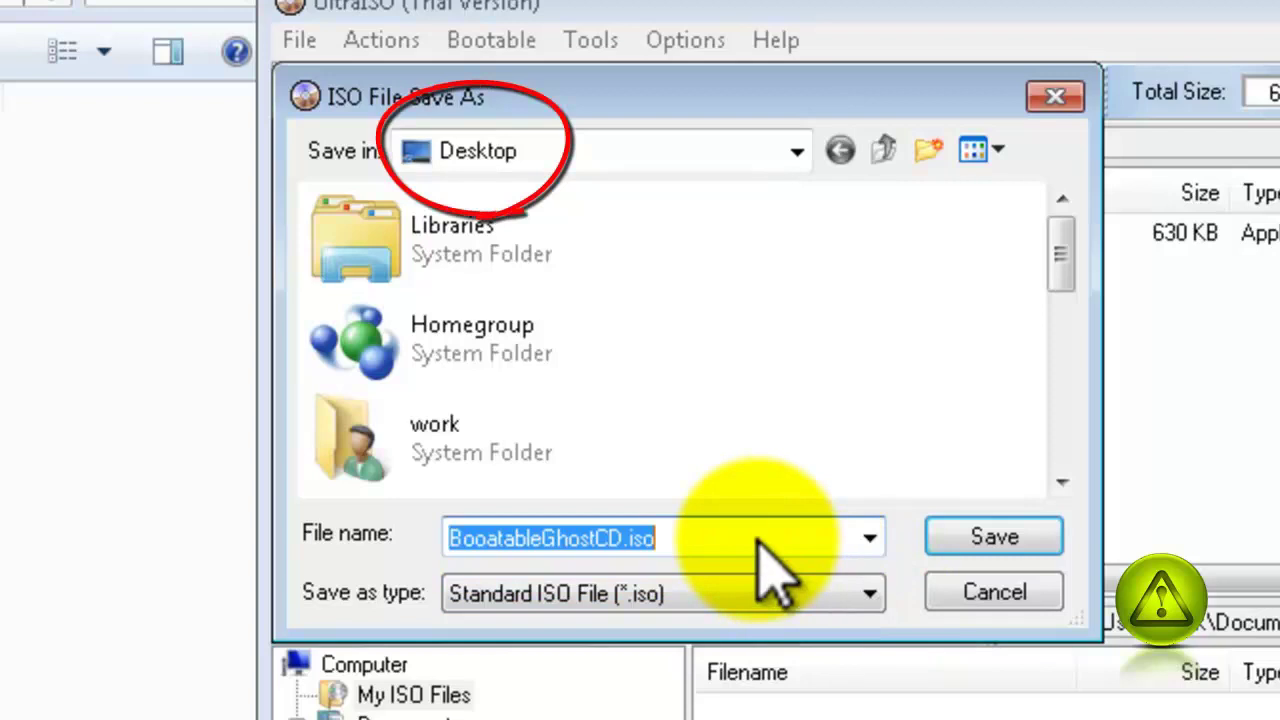
pyautogui.click(995, 540)
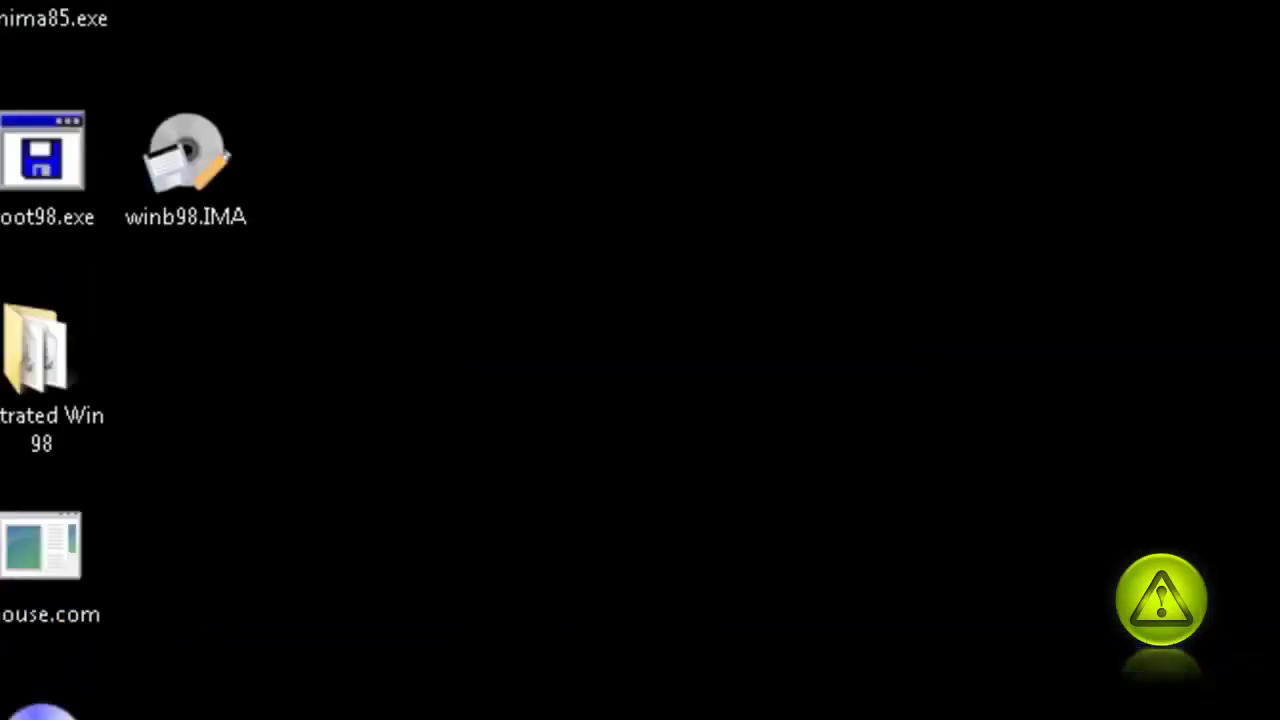
# - Move BooatableGhostCD.iso on the desktop next to the Microsoft Virtual PC shortcut
pyautogui.moveTo(694, 712); pyautogui.dragTo(652, 322)
pyautogui.click(1190, 376)
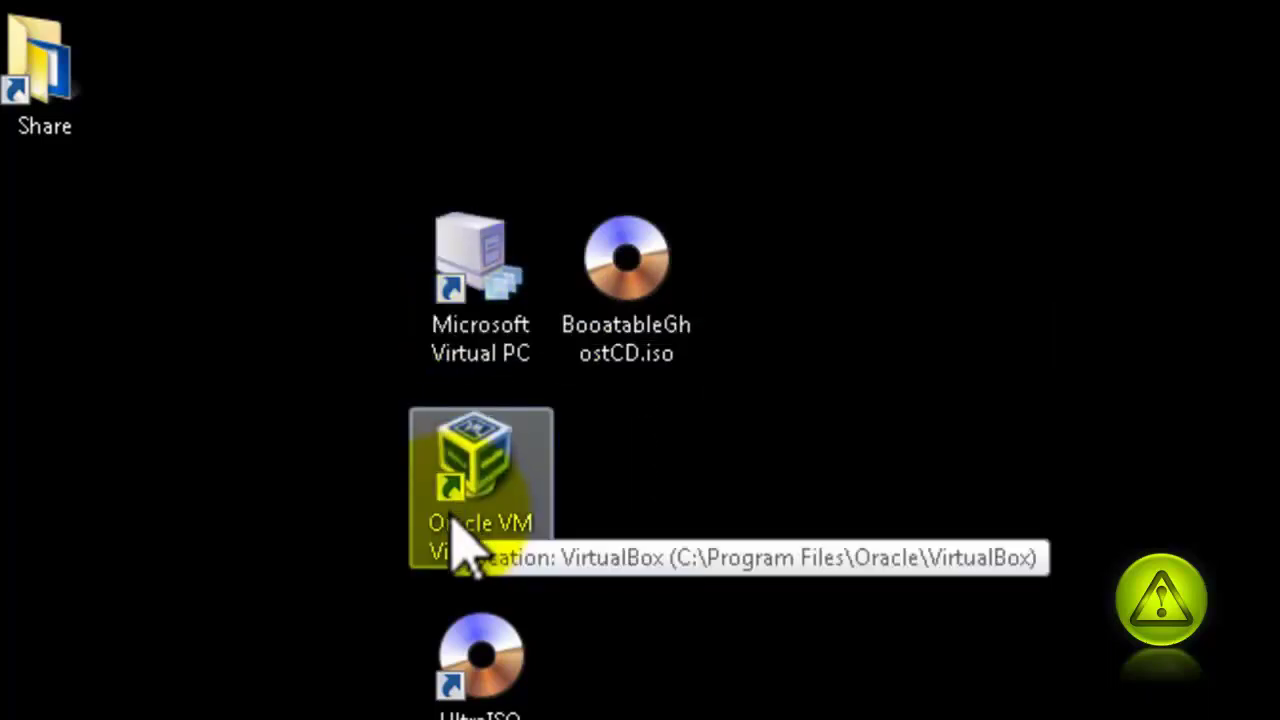
pyautogui.doubleClick(475, 300)
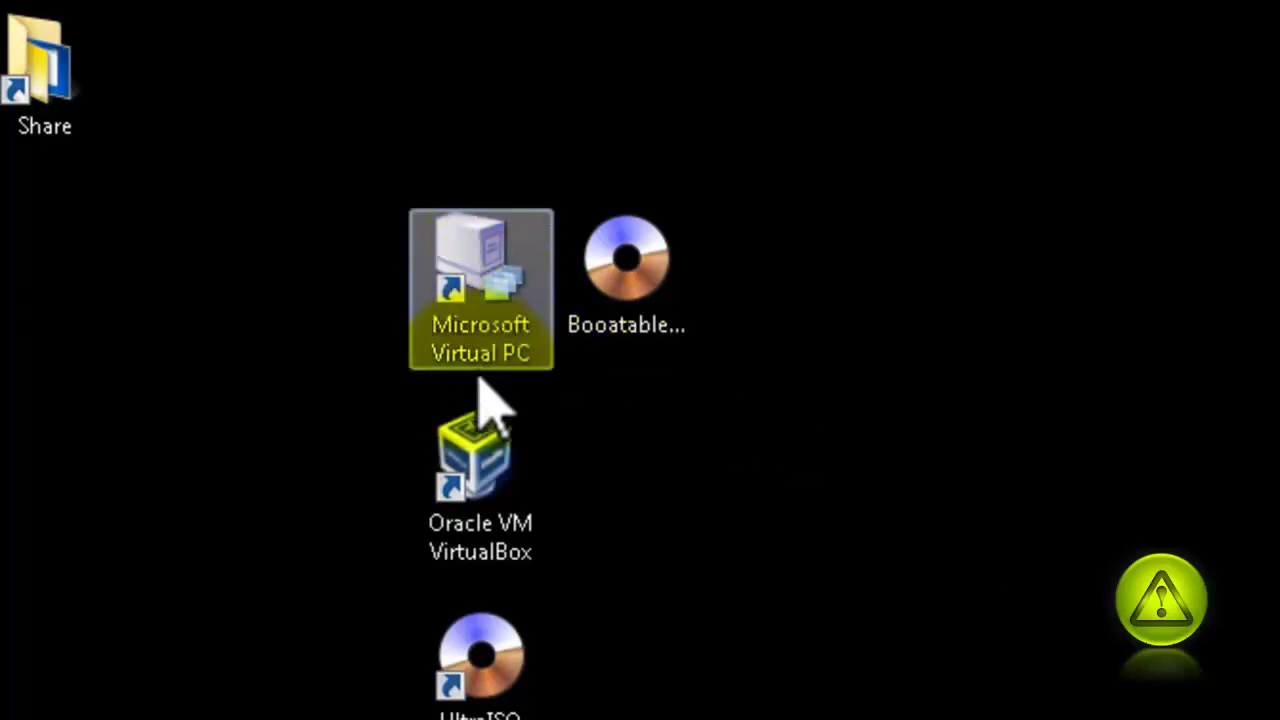
pyautogui.click(618, 330)
pyautogui.click(668, 451)
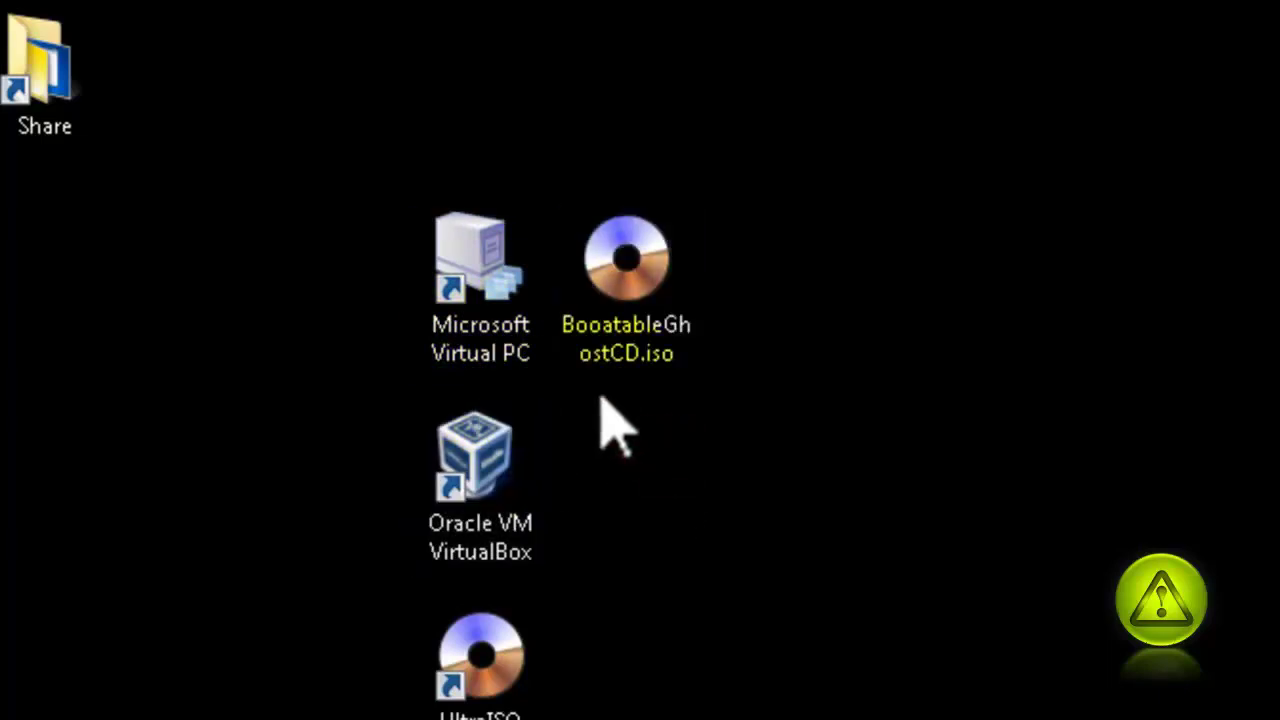
# - Launch Microsoft Virtual PC and start creating a virtual machine with the name Windows 98
pyautogui.click(483, 278)
pyautogui.doubleClick(483, 278)
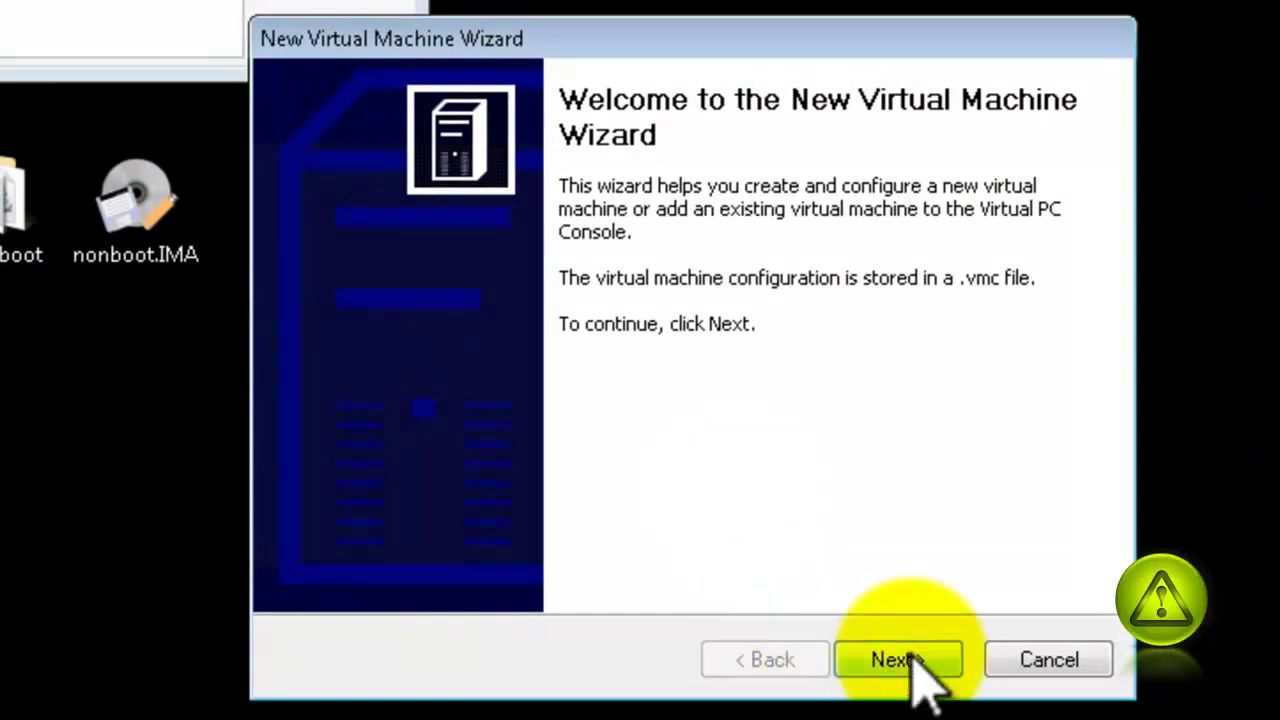
pyautogui.click(905, 660)
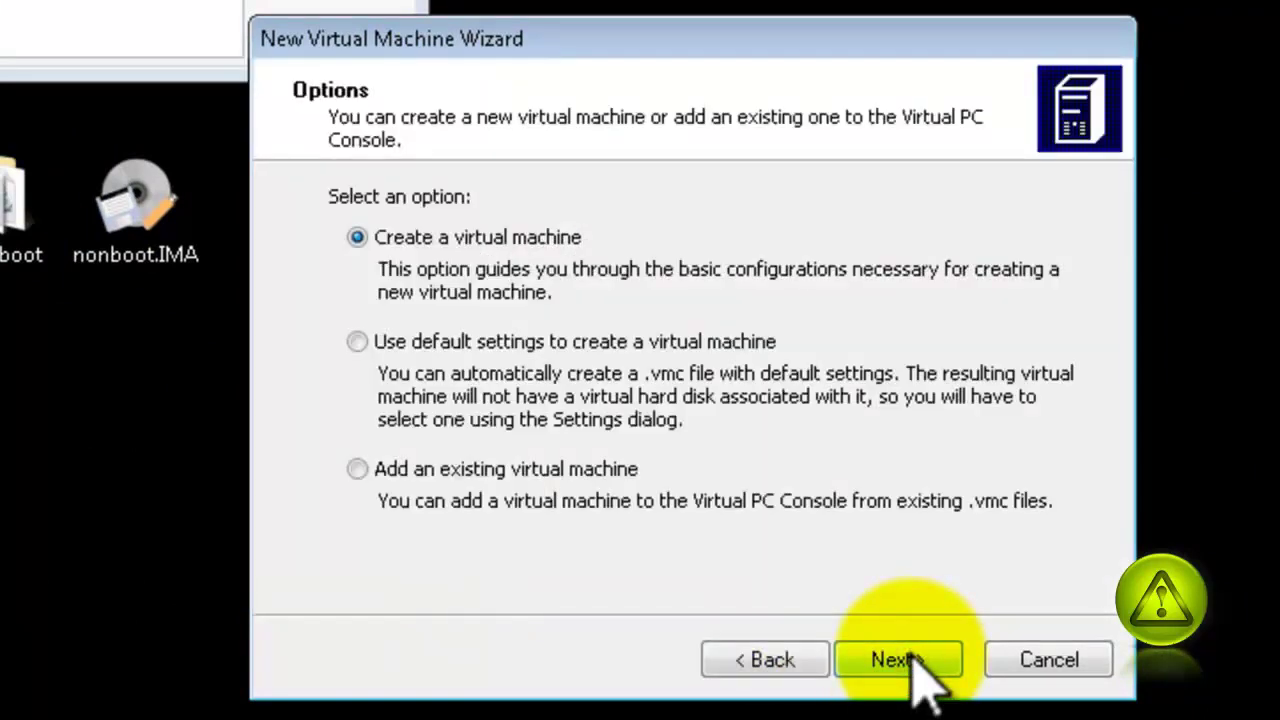
pyautogui.click(910, 663)
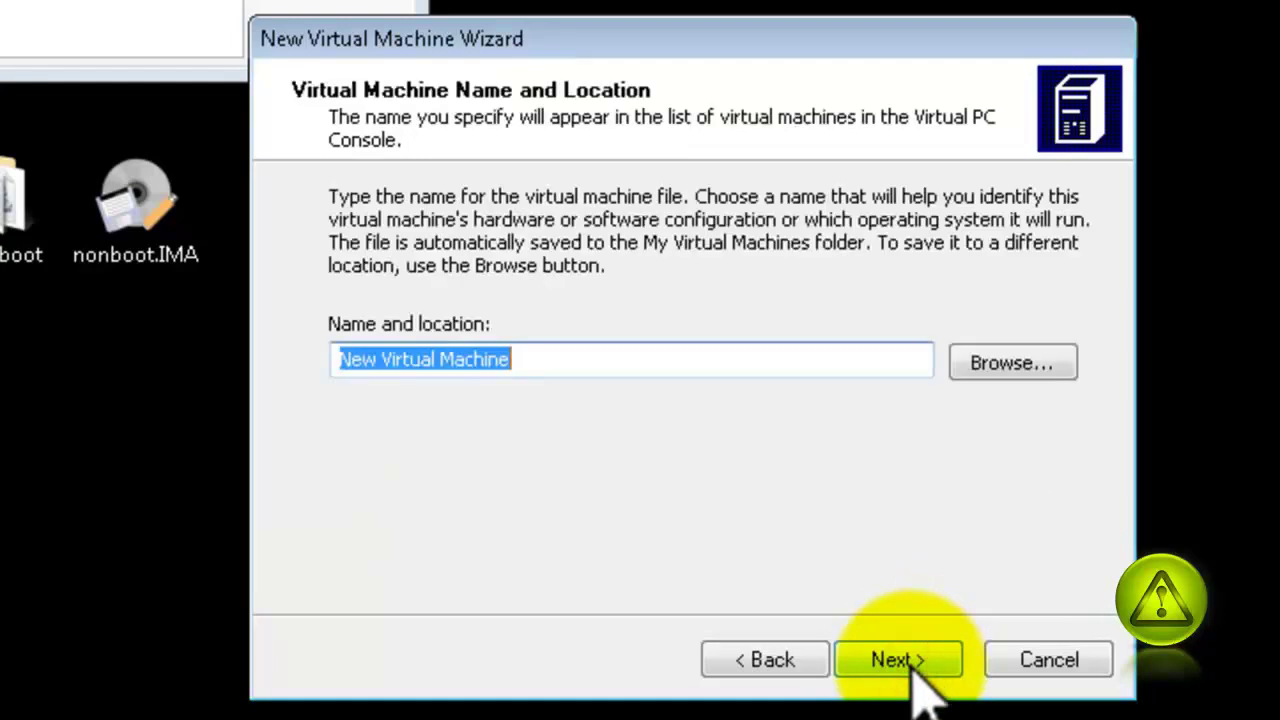
pyautogui.write('Windows 98')
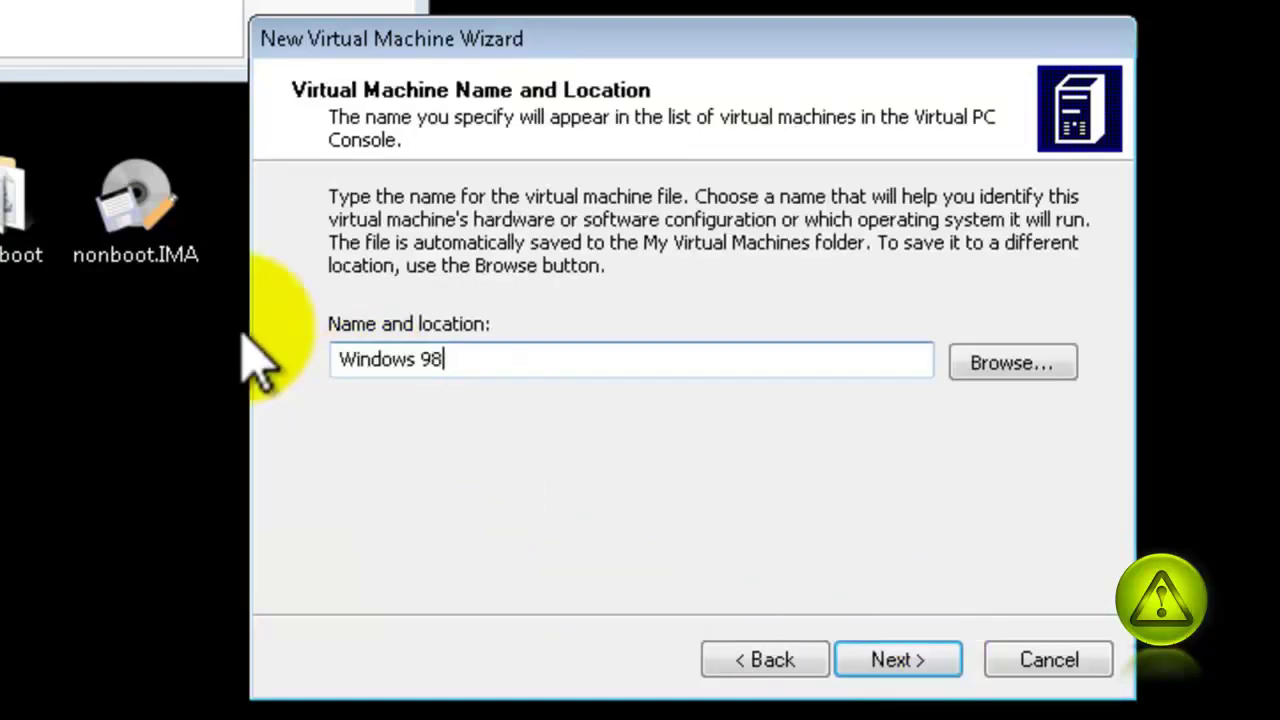
# - Finish the virtual machine with Windows 98 as operating system, the recommended RAM and a new 16384 MB virtual hard disk, and start it
pyautogui.click(897, 660)
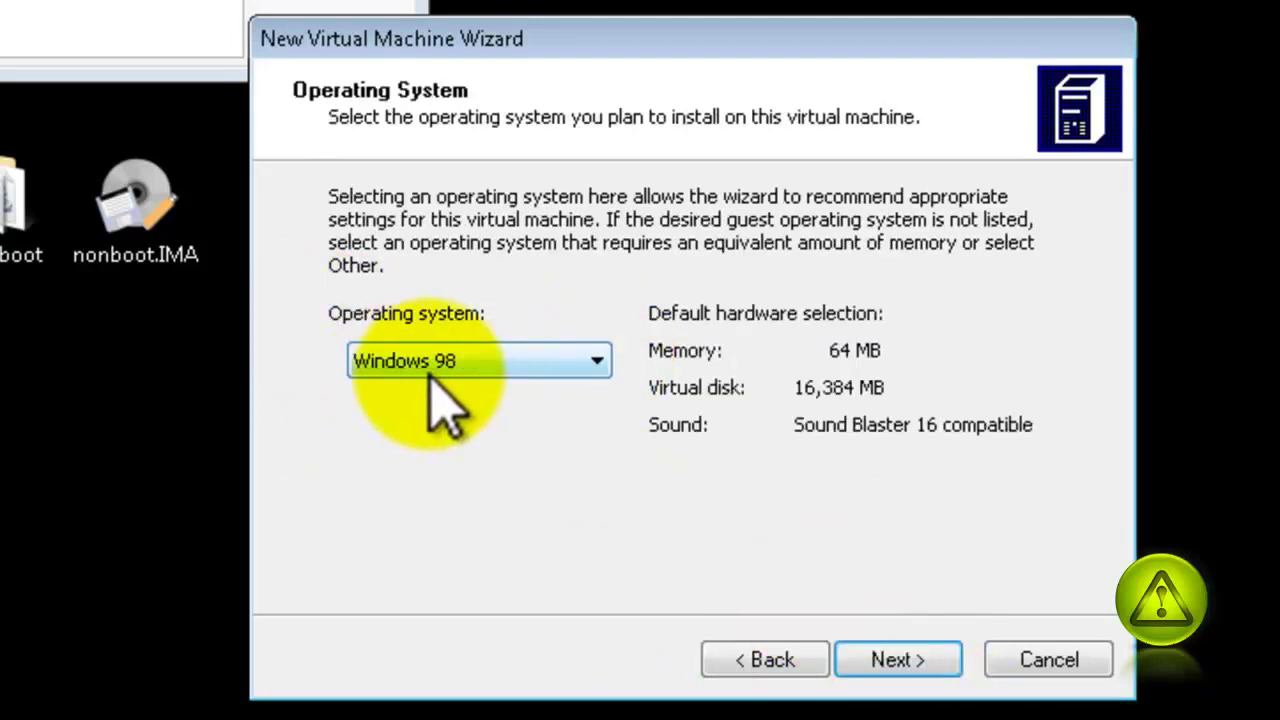
pyautogui.click(893, 662)
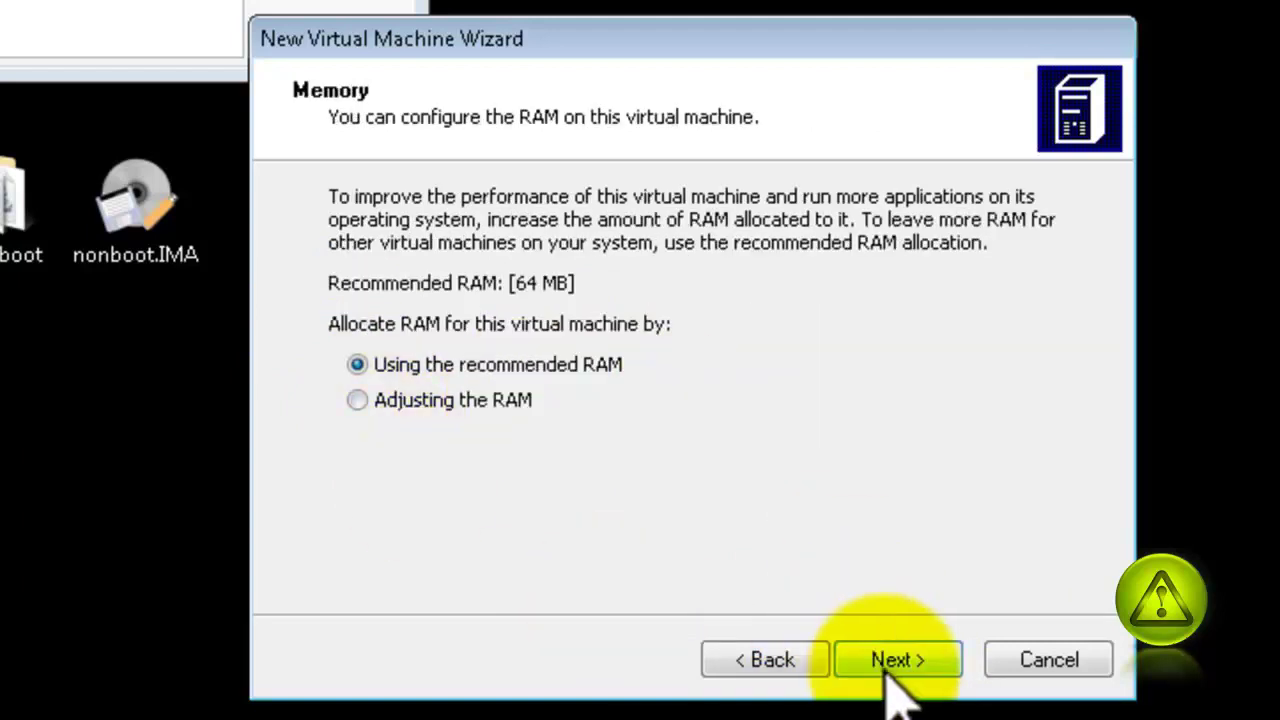
pyautogui.click(893, 668)
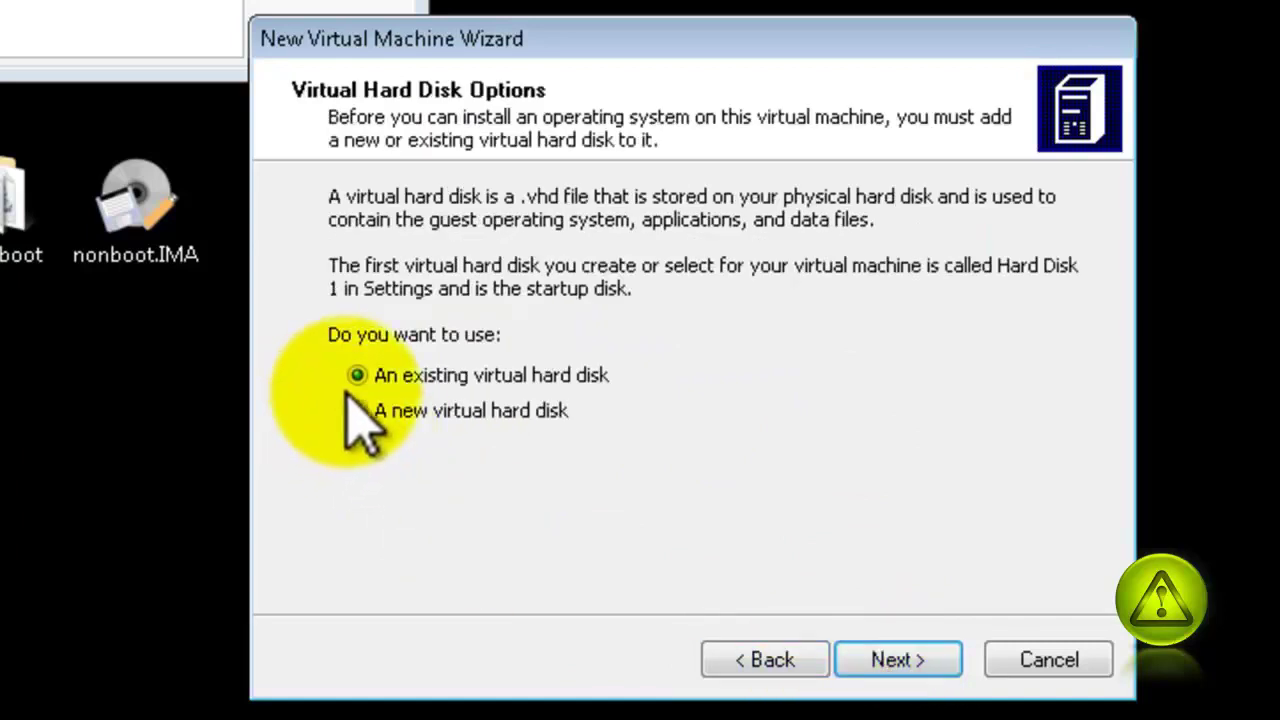
pyautogui.click(357, 410)
pyautogui.click(912, 672)
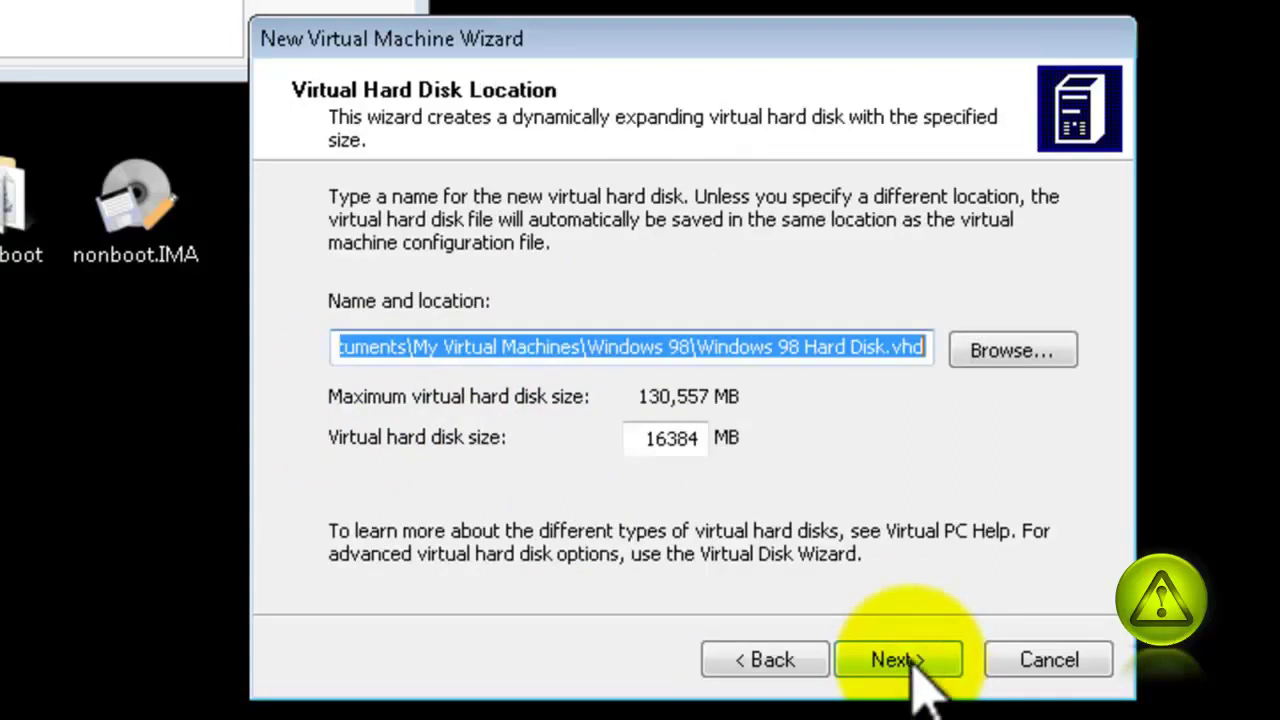
pyautogui.click(905, 662)
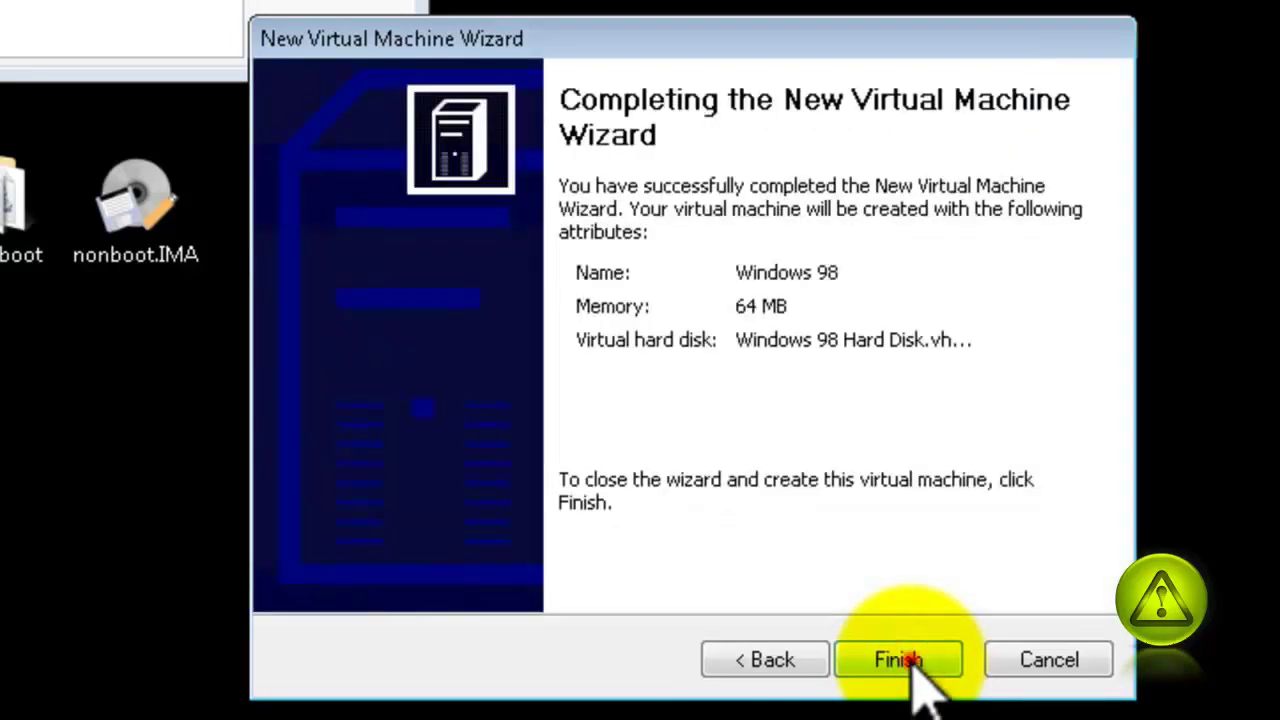
pyautogui.click(900, 662)
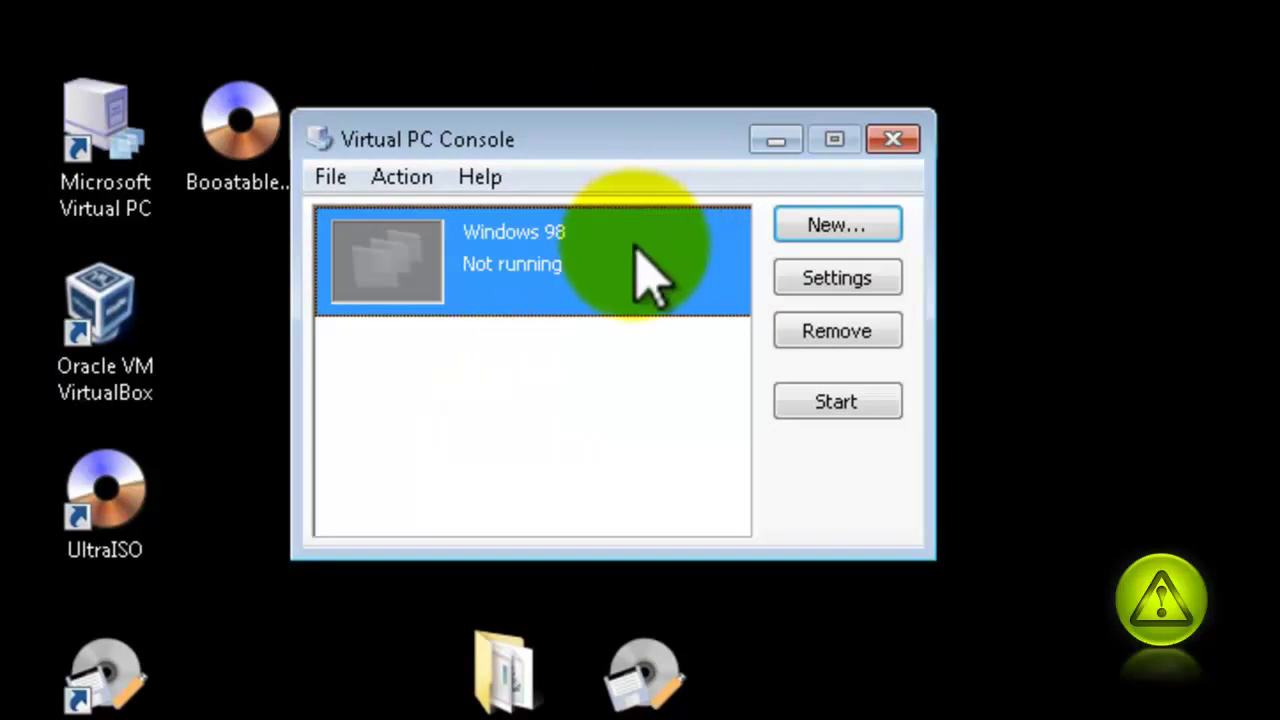
pyautogui.click(598, 253)
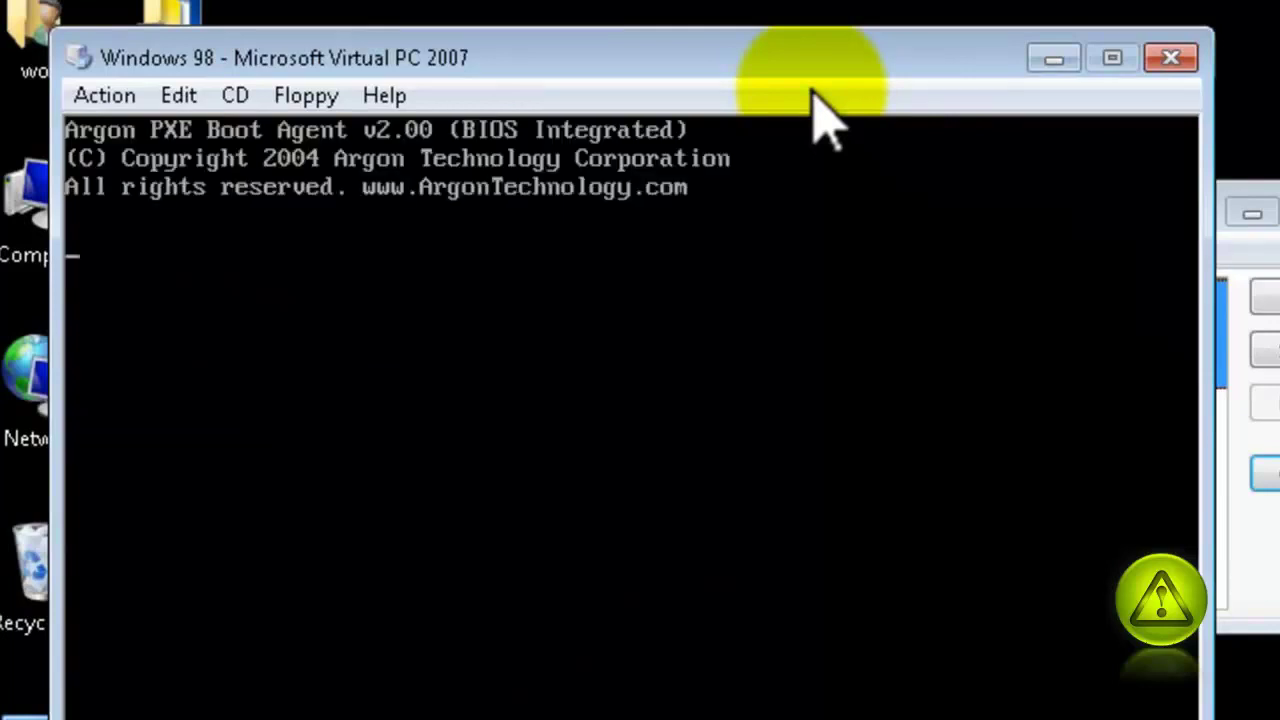
# - Capture BooatableGhostCD.iso from the Desktop as the virtual machine's CD and reboot the machine from it
pyautogui.click(237, 97)
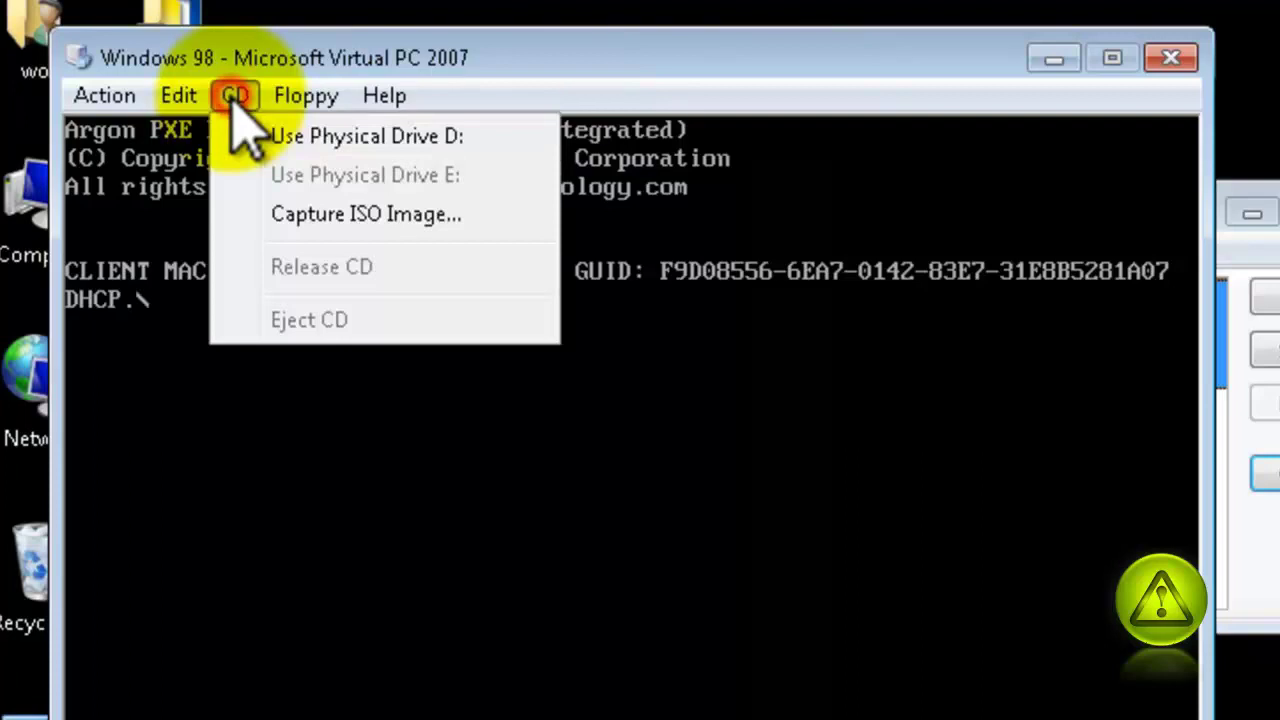
pyautogui.click(345, 214)
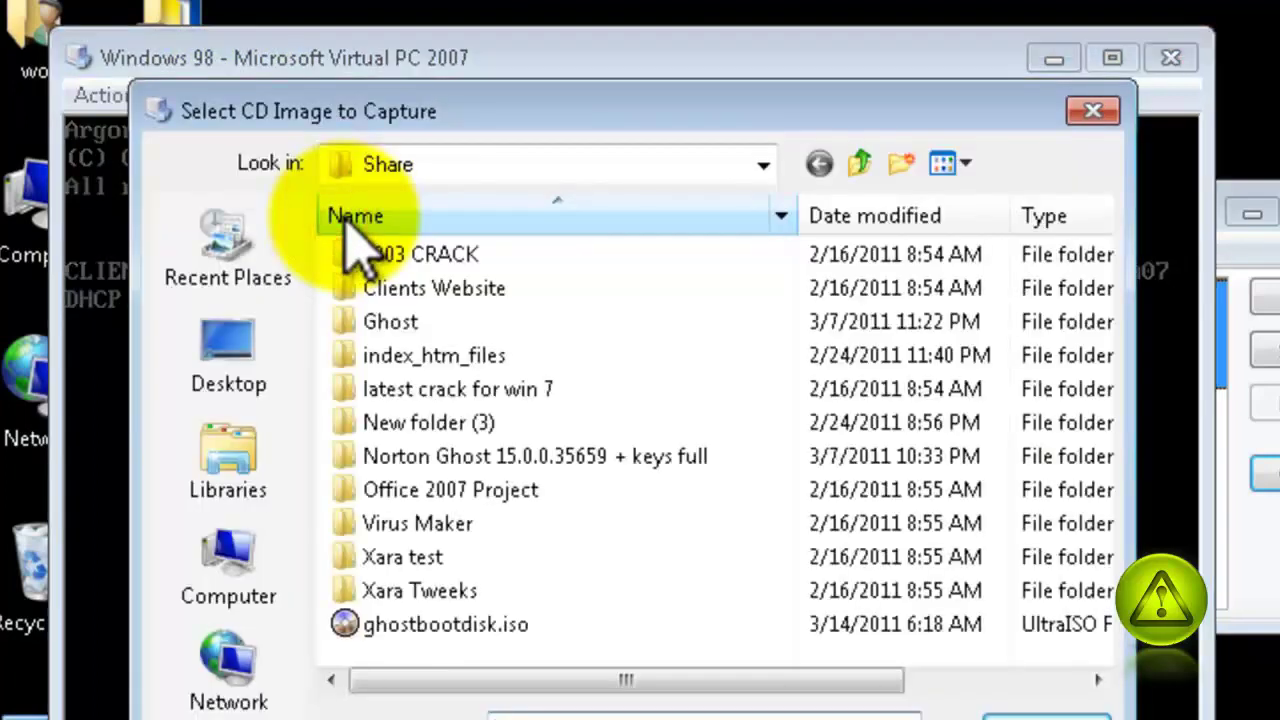
pyautogui.click(252, 376)
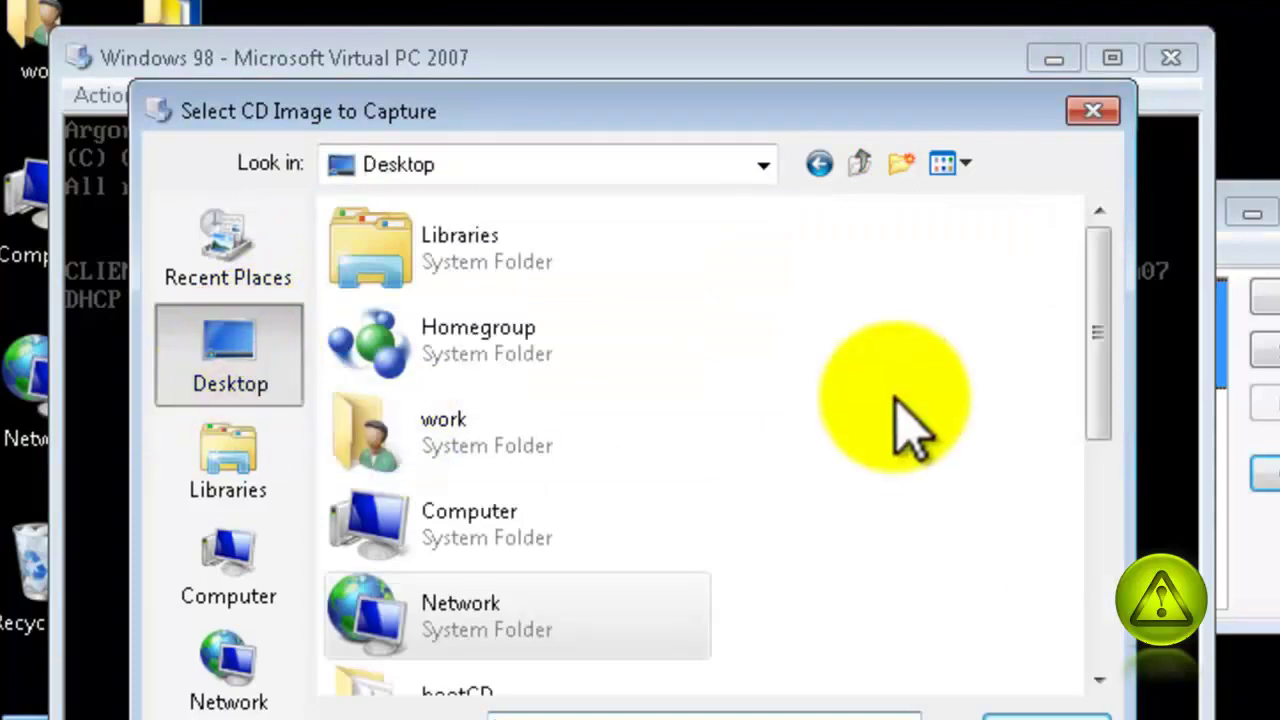
pyautogui.moveTo(1098, 276); pyautogui.dragTo(1109, 543)
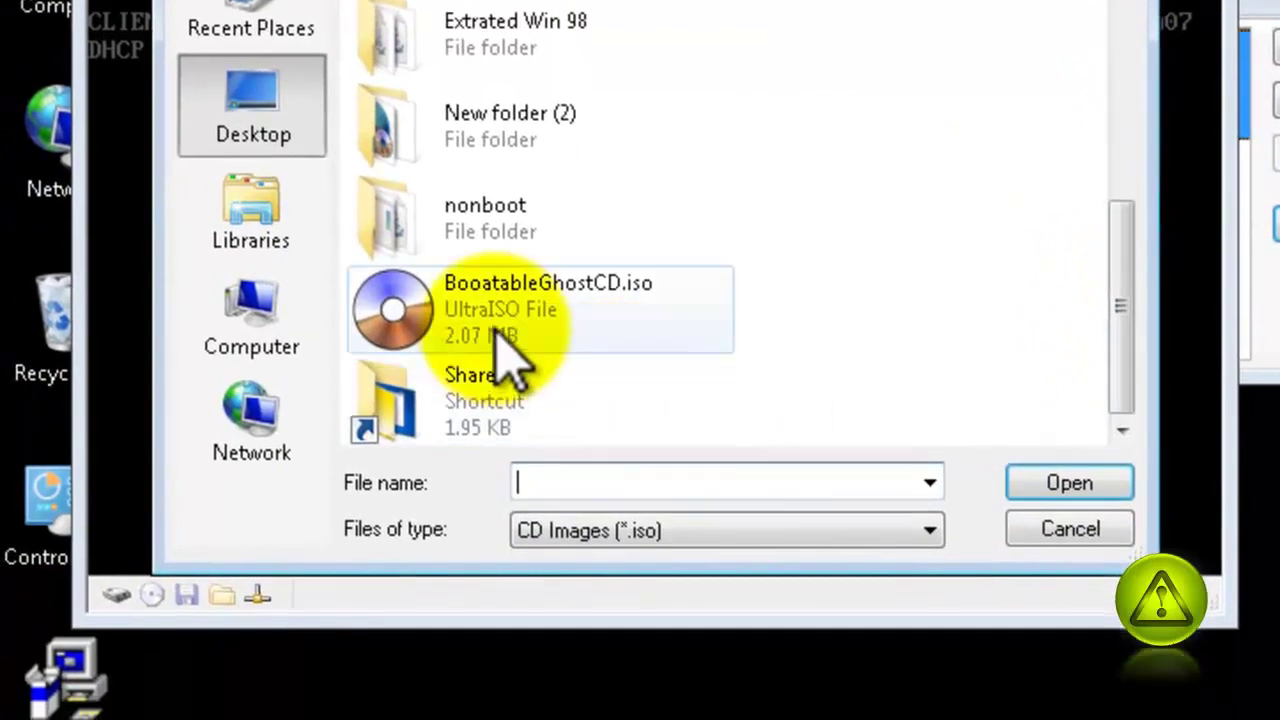
pyautogui.click(477, 295)
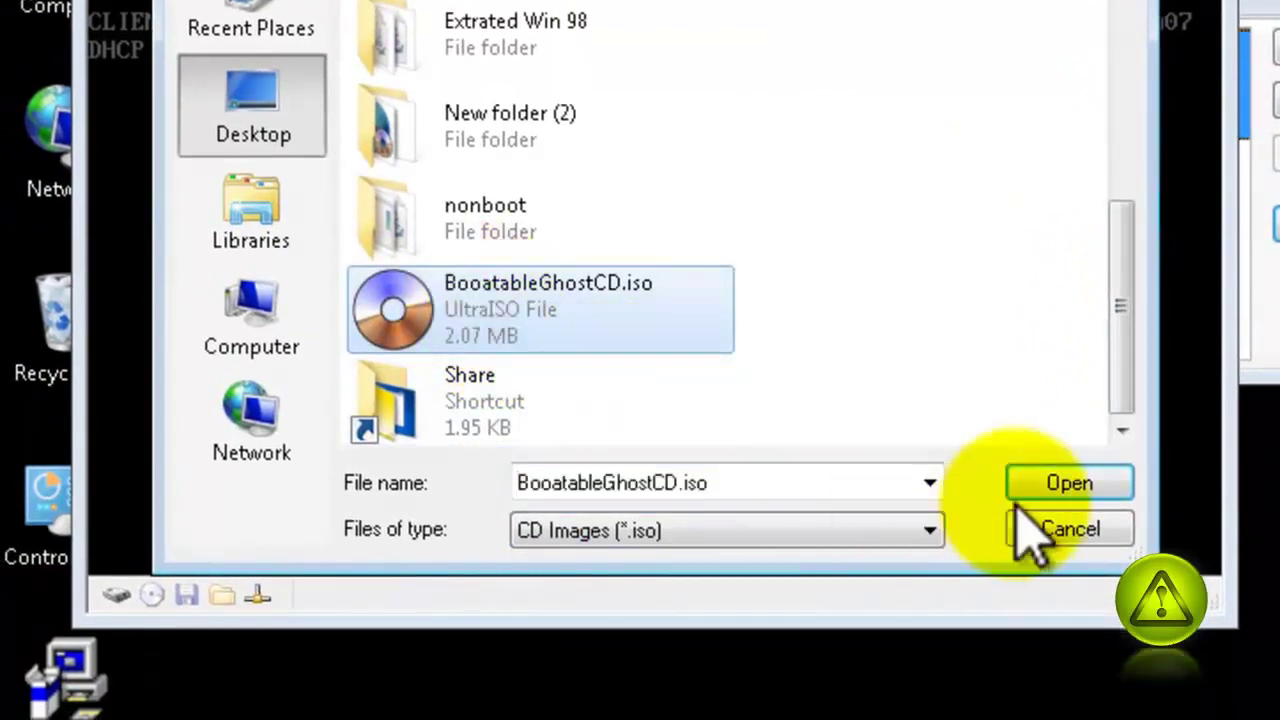
pyautogui.click(1092, 488)
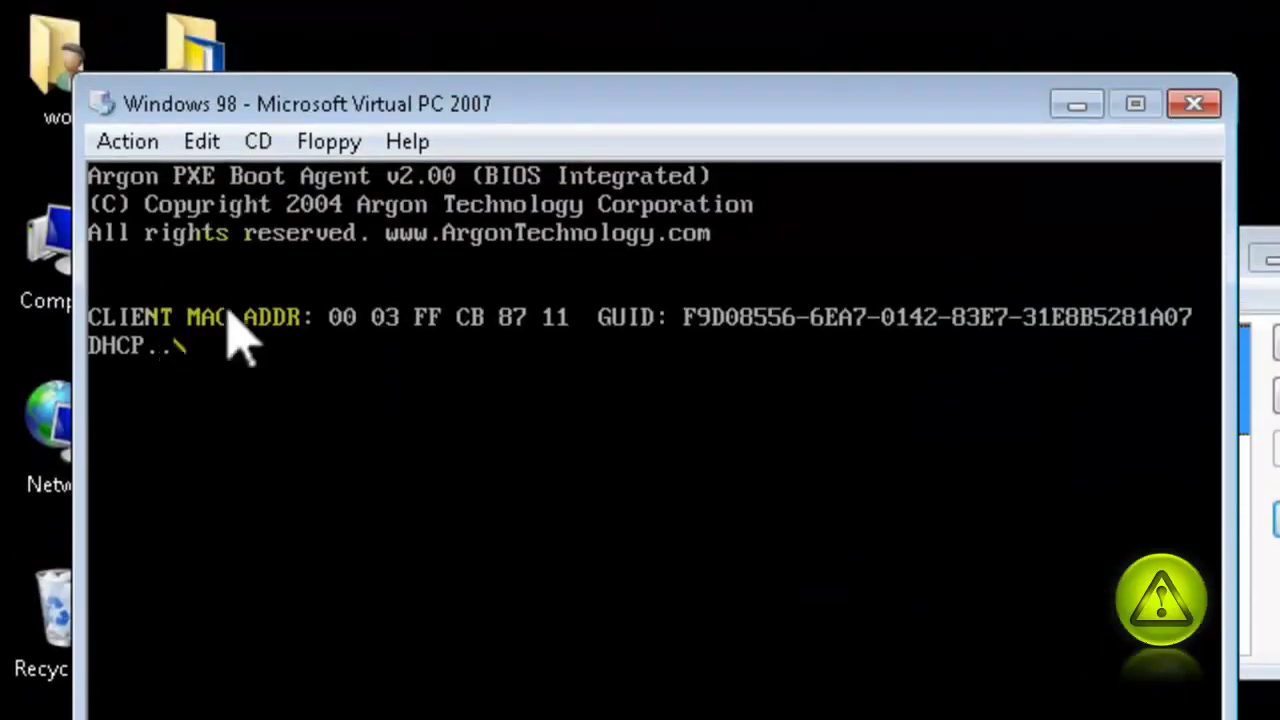
pyautogui.click(127, 142)
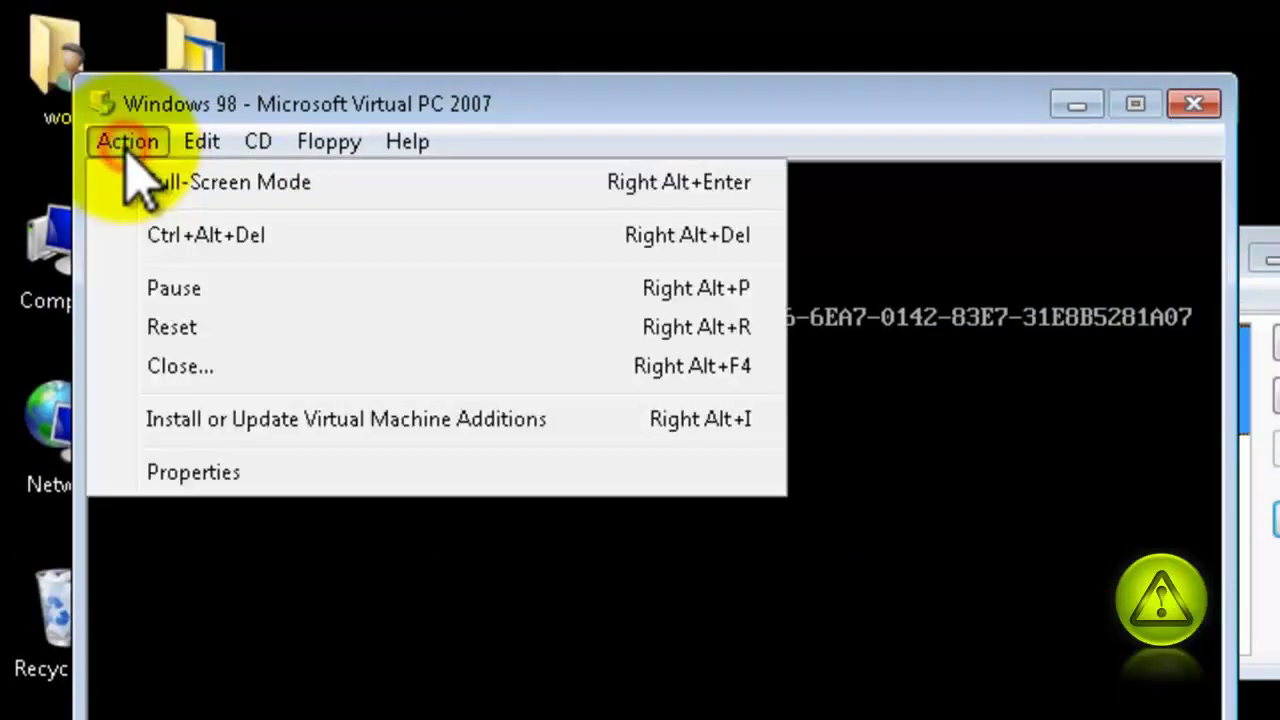
pyautogui.click(171, 237)
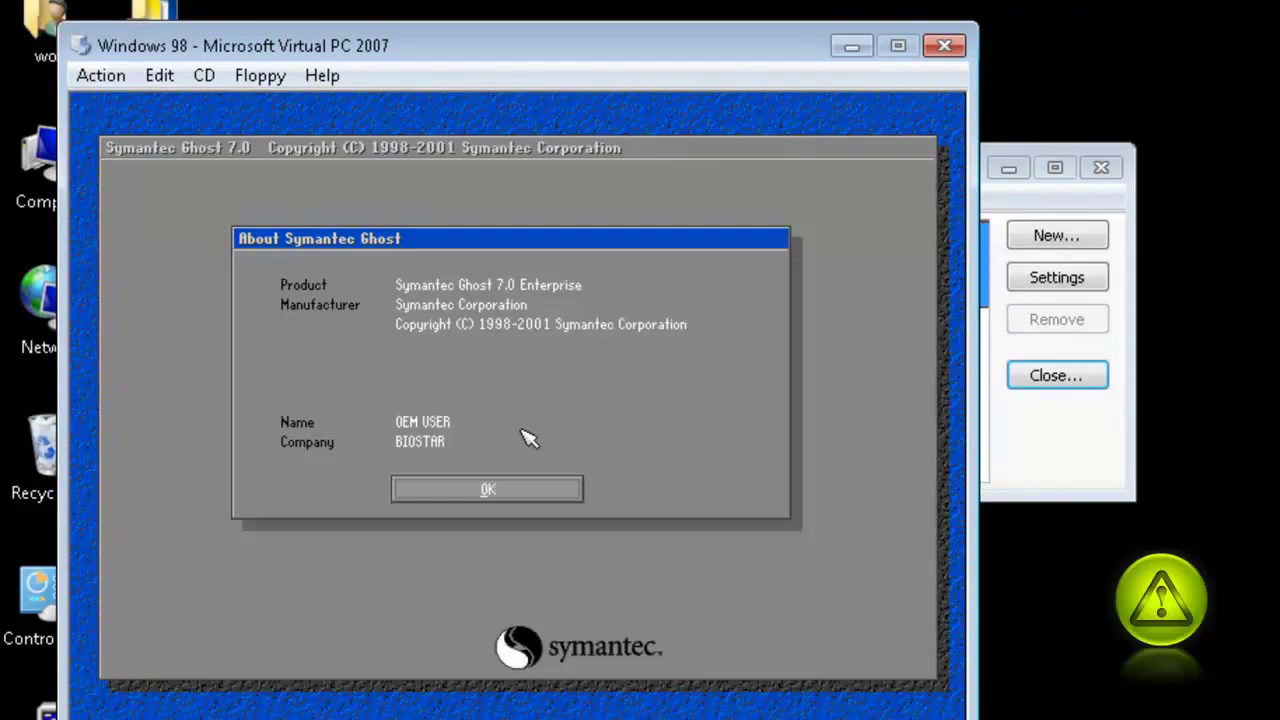
pyautogui.click(528, 434)
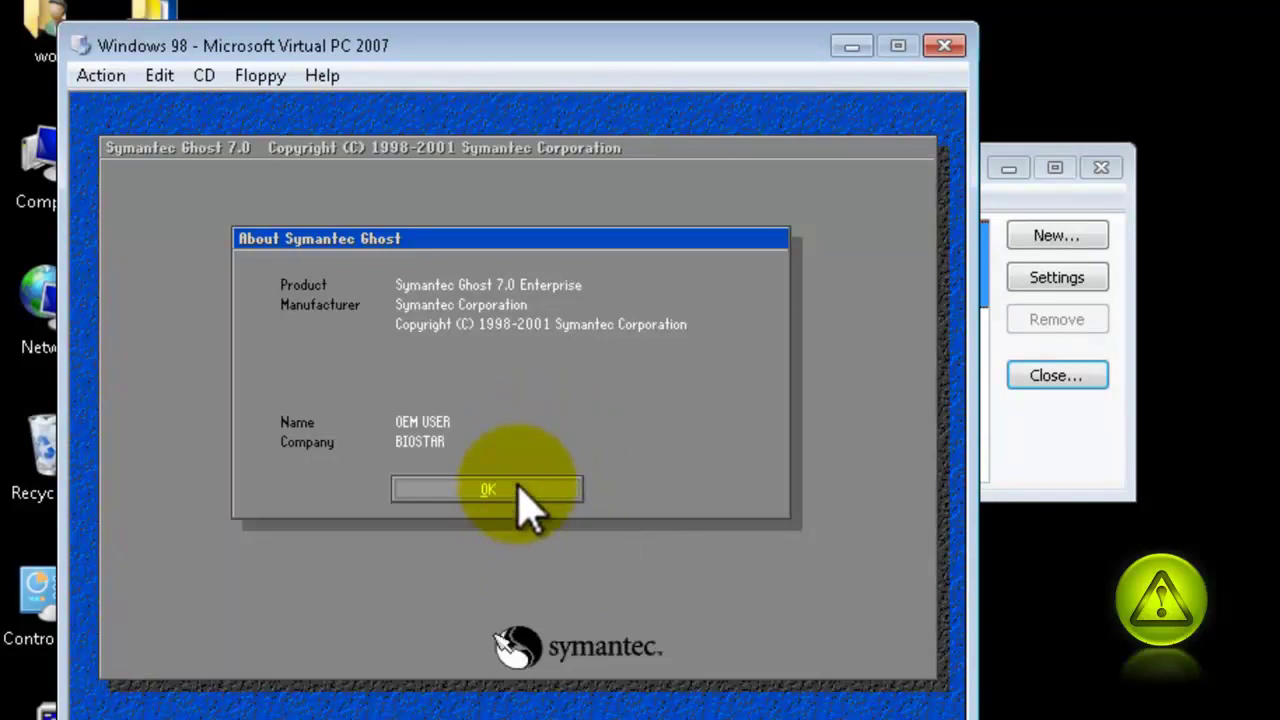
pyautogui.click(517, 484)
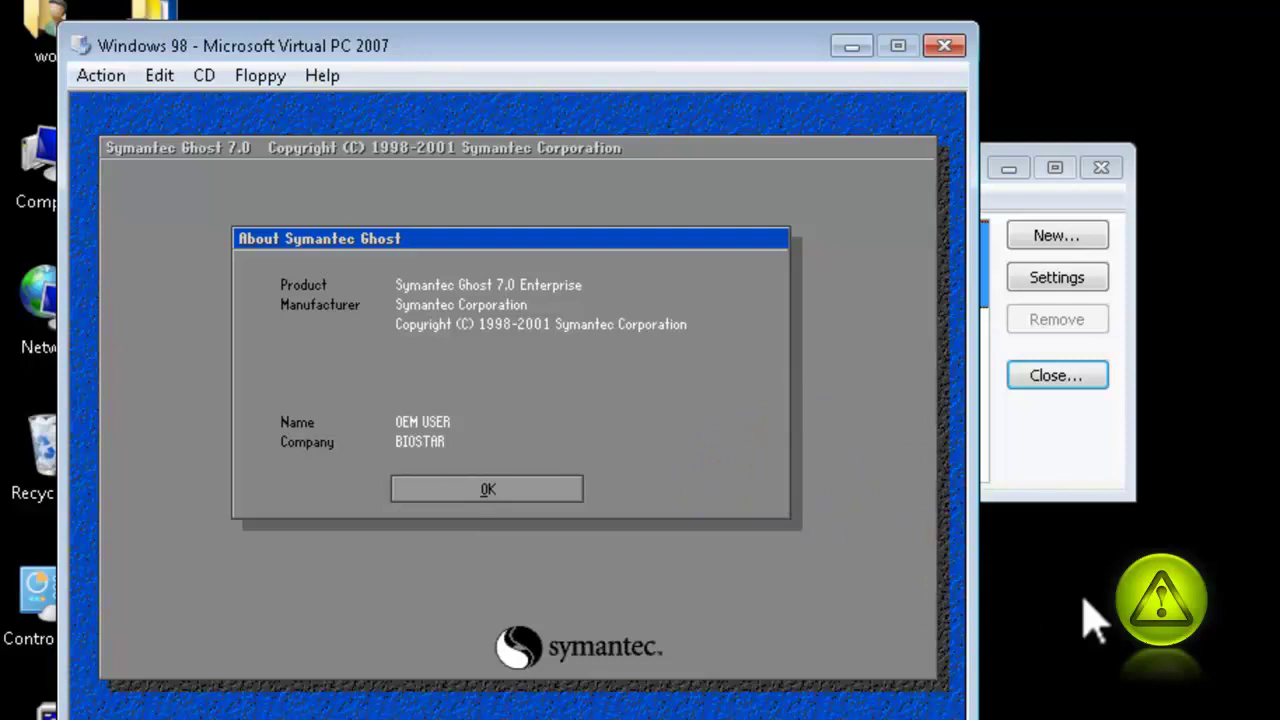
pyautogui.click(1010, 420)
pyautogui.click(905, 540)
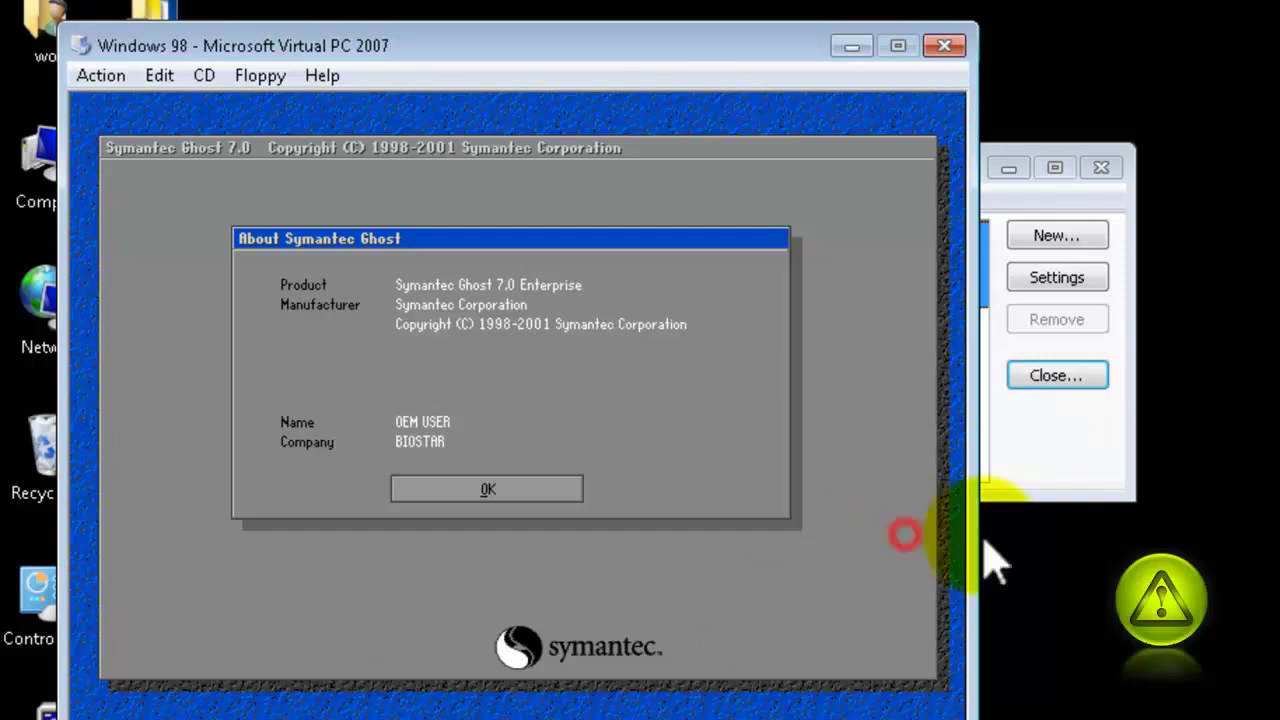